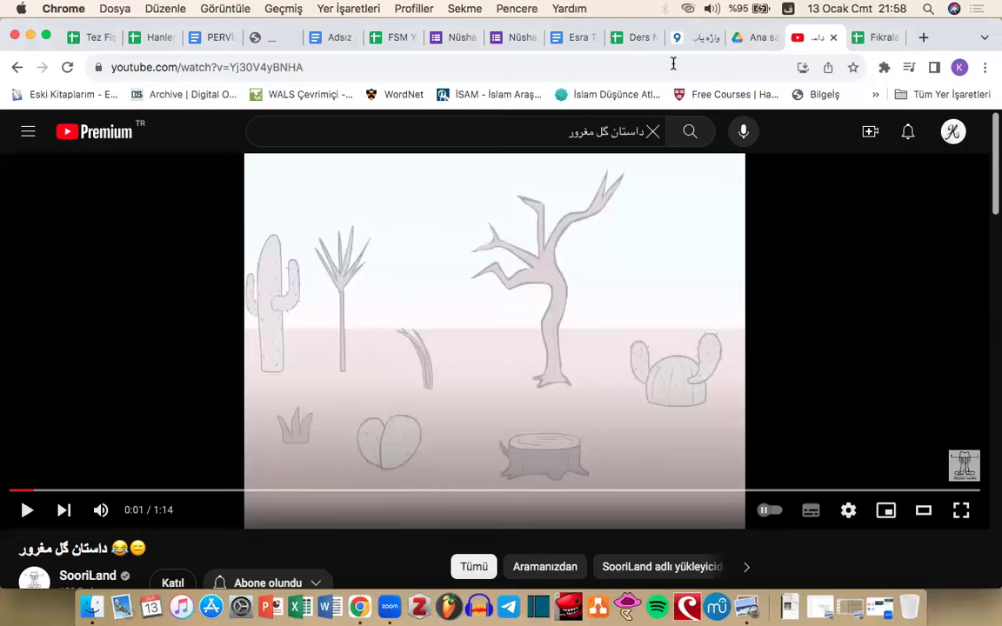
# Step: Switch to the Fıkralarla Farsça spreadsheet and locate the first verse in E2 with the empty cell F2 beside it
pyautogui.click(889, 38)
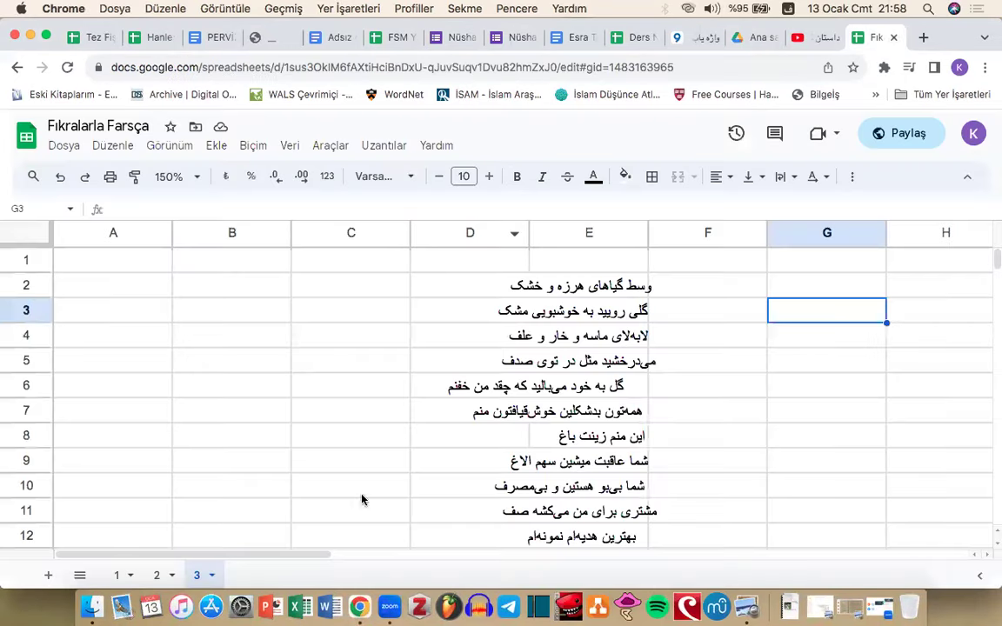
pyautogui.moveTo(231, 553); pyautogui.dragTo(308, 557)
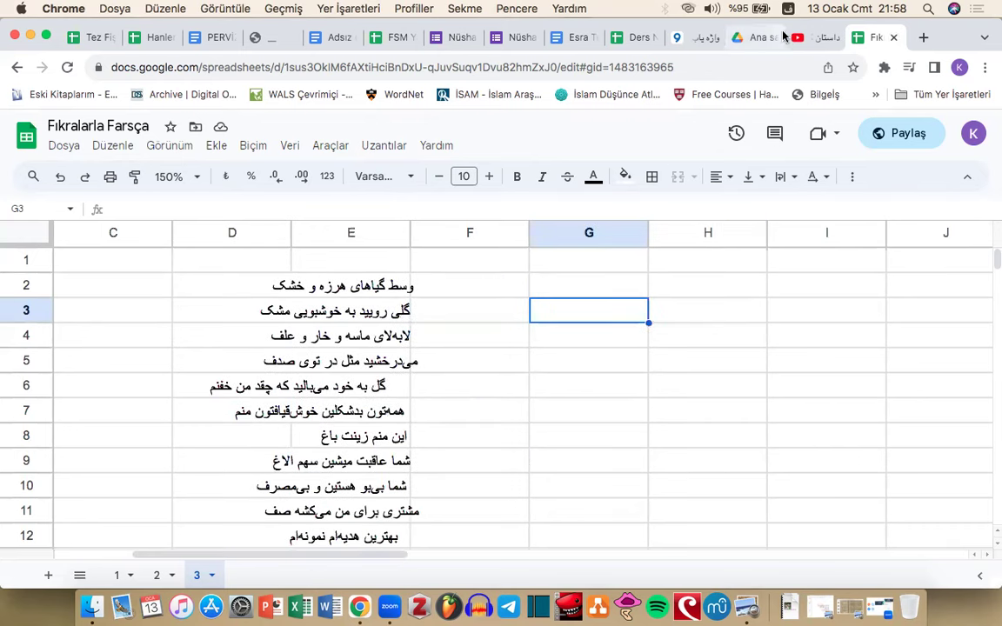
pyautogui.click(366, 287)
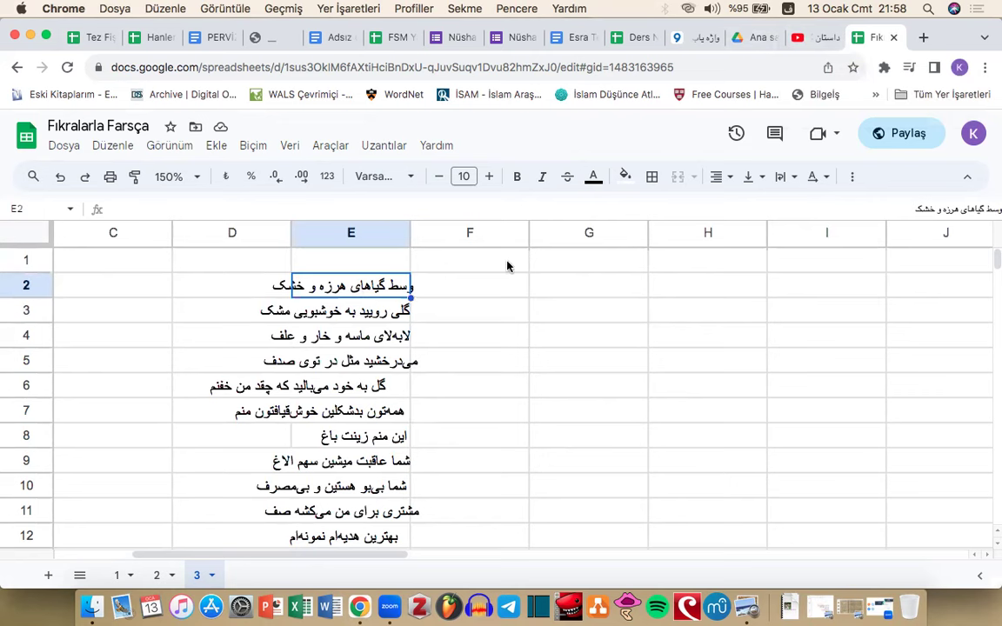
pyautogui.click(486, 280)
# Step: Switch to the YouTube video, play its opening verses and pause at 0:07
pyautogui.click(806, 38)
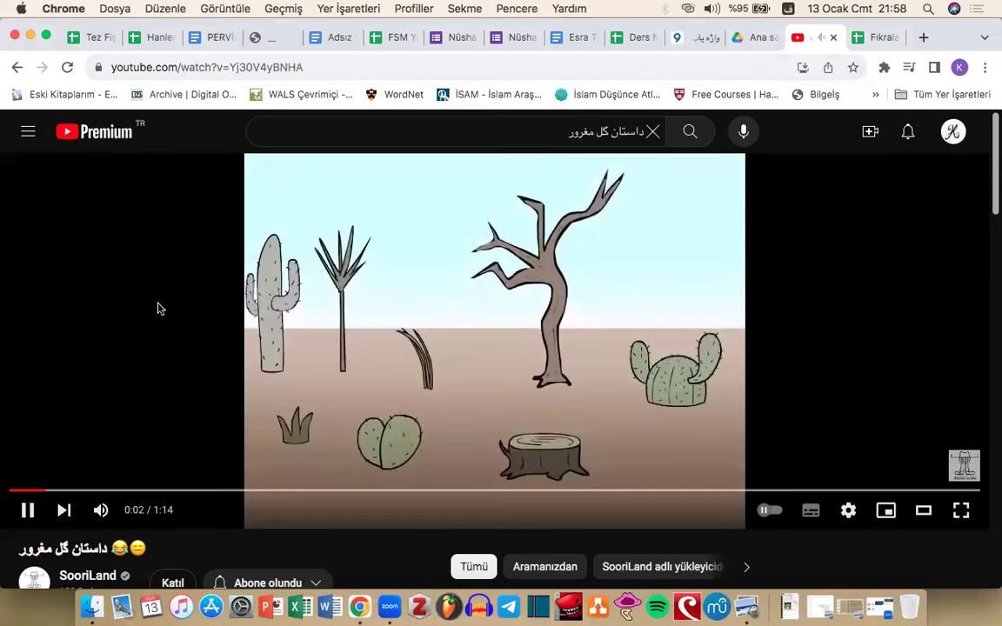
pyautogui.press('Up')
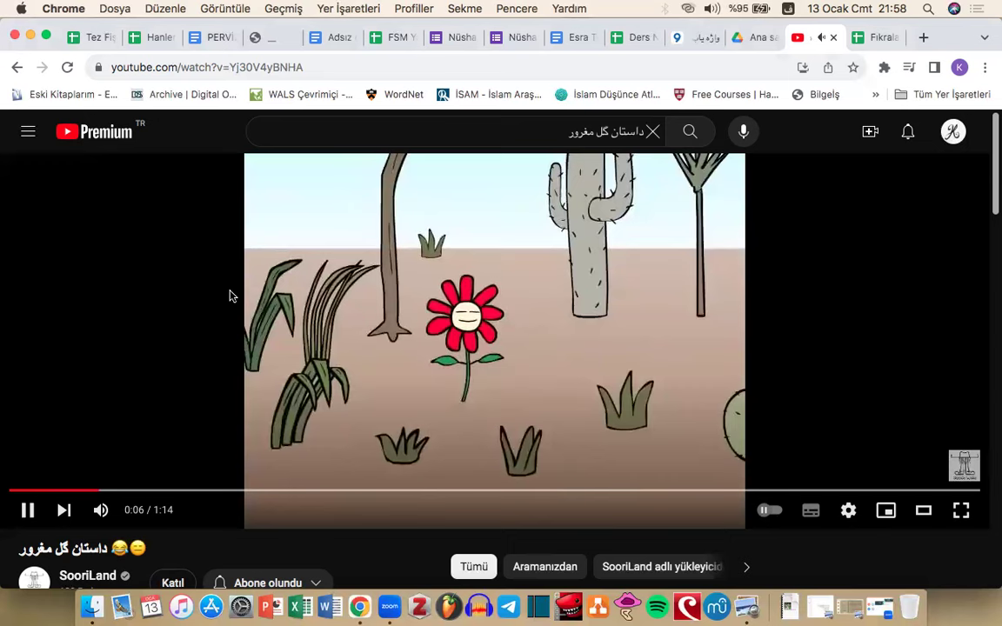
pyautogui.press('space')
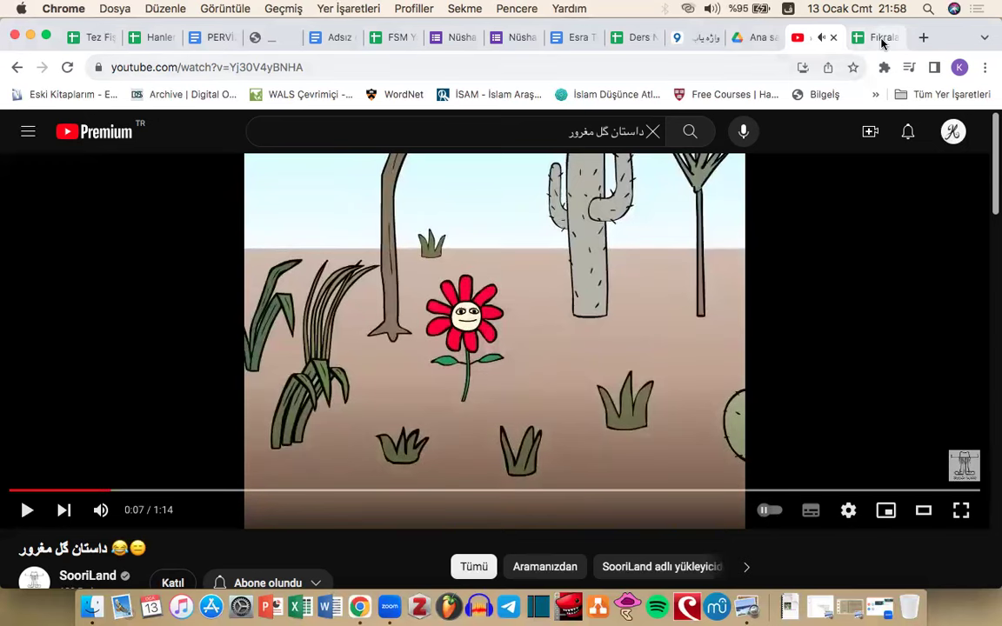
# Step: Return to the Fıkralarla Farsça spreadsheet and highlight the middle words of the verse in E2 for reading
pyautogui.click(882, 37)
pyautogui.click(333, 284)
pyautogui.doubleClick(333, 285)
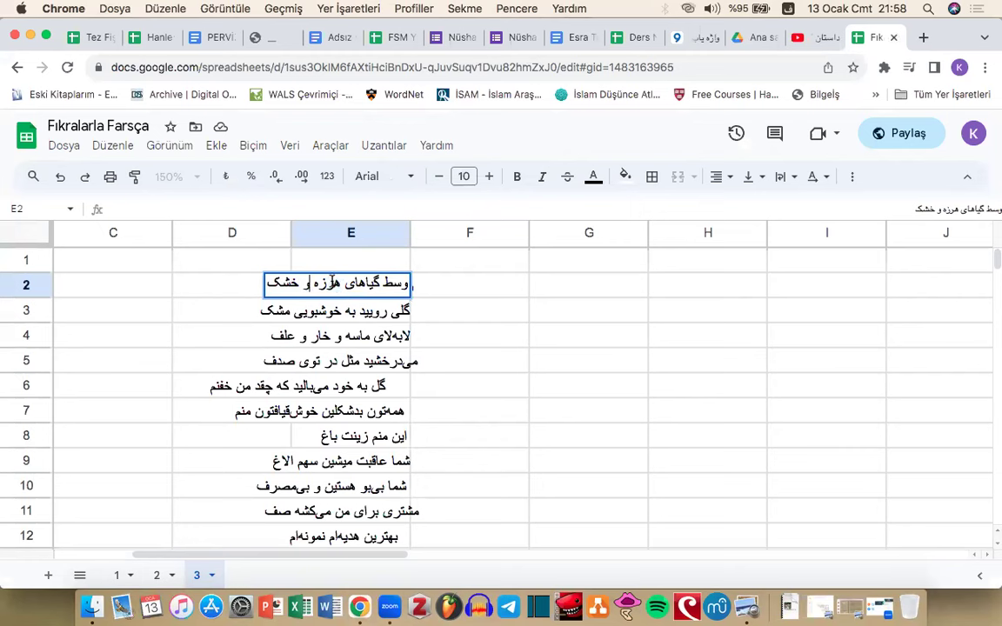
pyautogui.moveTo(296, 284); pyautogui.dragTo(350, 286)
# Step: Enter the word گیاه in F2 beside the first verse and extend it to the plural گیاه‌ها
pyautogui.click(526, 286)
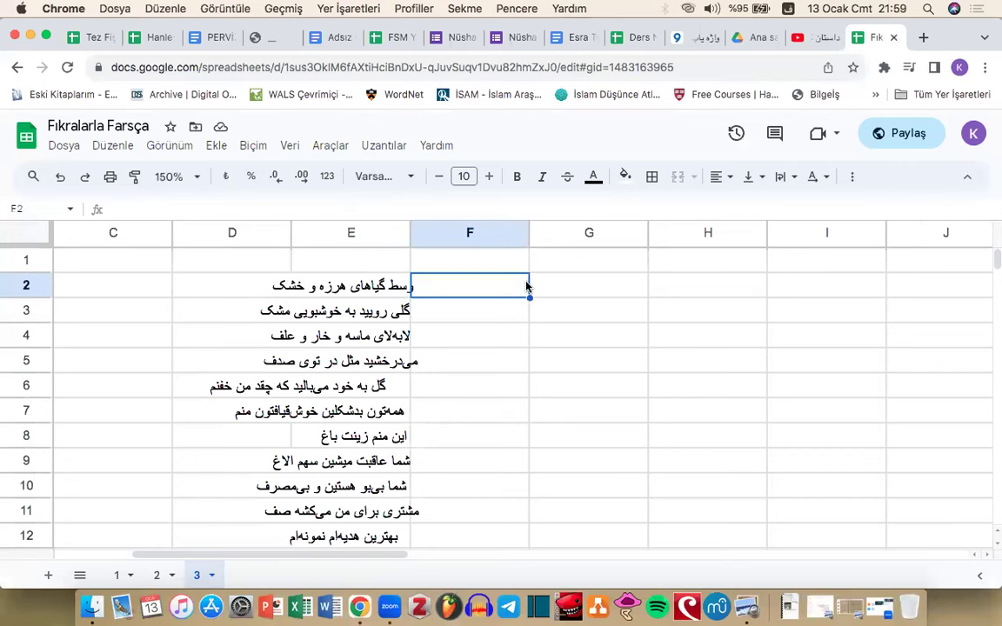
pyautogui.write('گیاه')
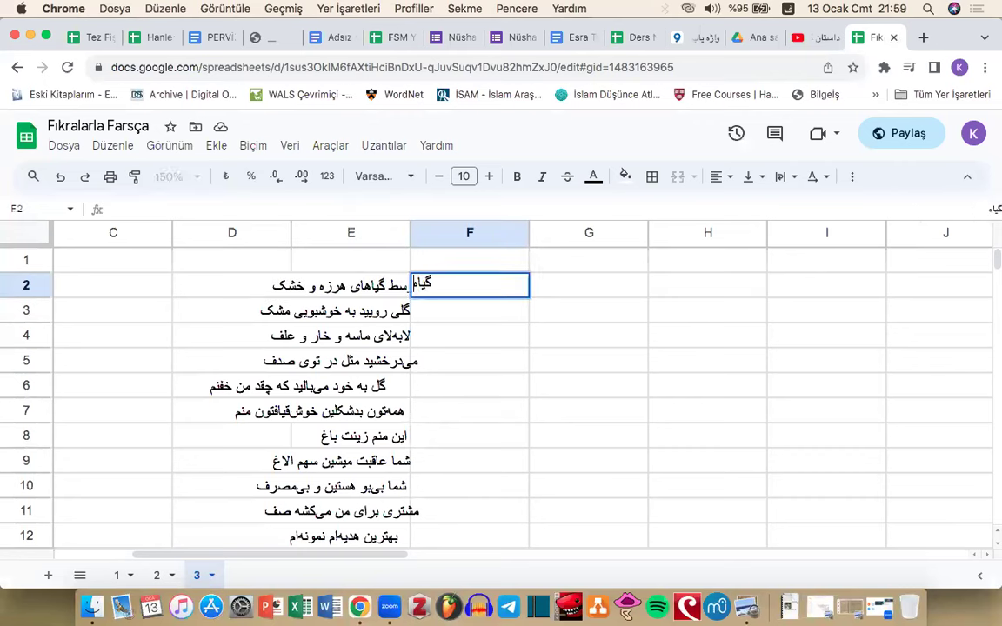
pyautogui.press('Return')
pyautogui.click(519, 288)
pyautogui.doubleClick(503, 288)
pyautogui.write('ها')
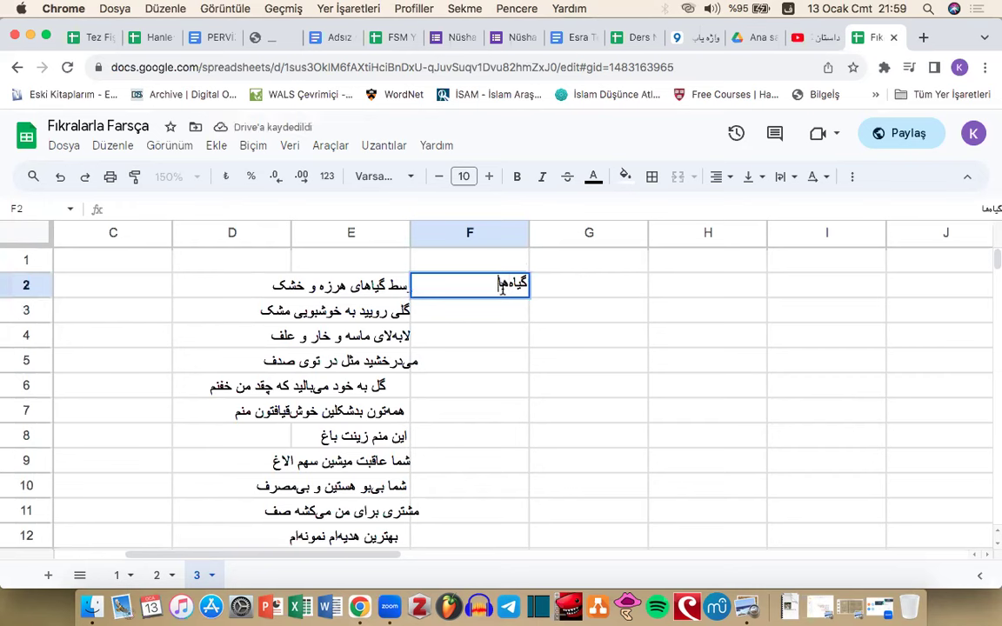
# Step: Replace the ending of the word in F2 so that it reads گیاهای
pyautogui.moveTo(514, 284); pyautogui.dragTo(502, 285)
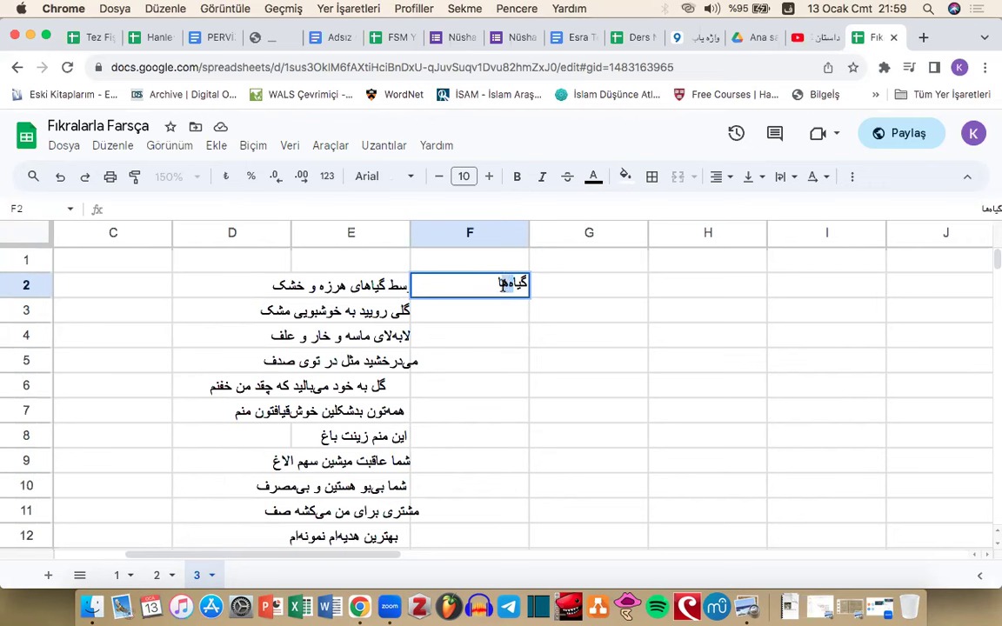
pyautogui.press('BackSpace')
pyautogui.write('های')
# Step: Highlight هرزه in E2 and the words گلی and رویید in E3 for explanation
pyautogui.doubleClick(313, 283)
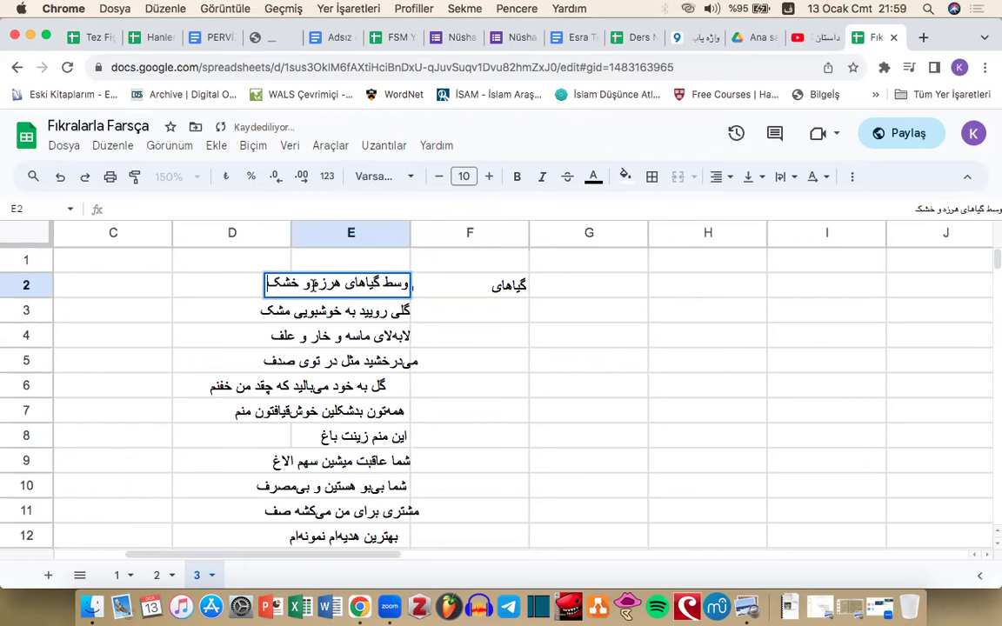
pyautogui.doubleClick(313, 283)
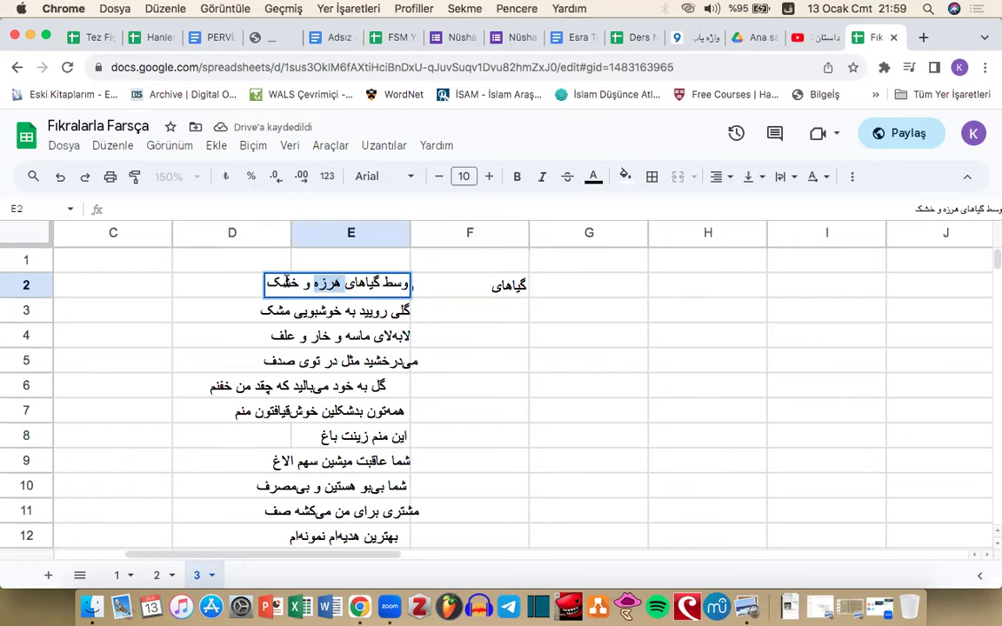
pyautogui.doubleClick(384, 310)
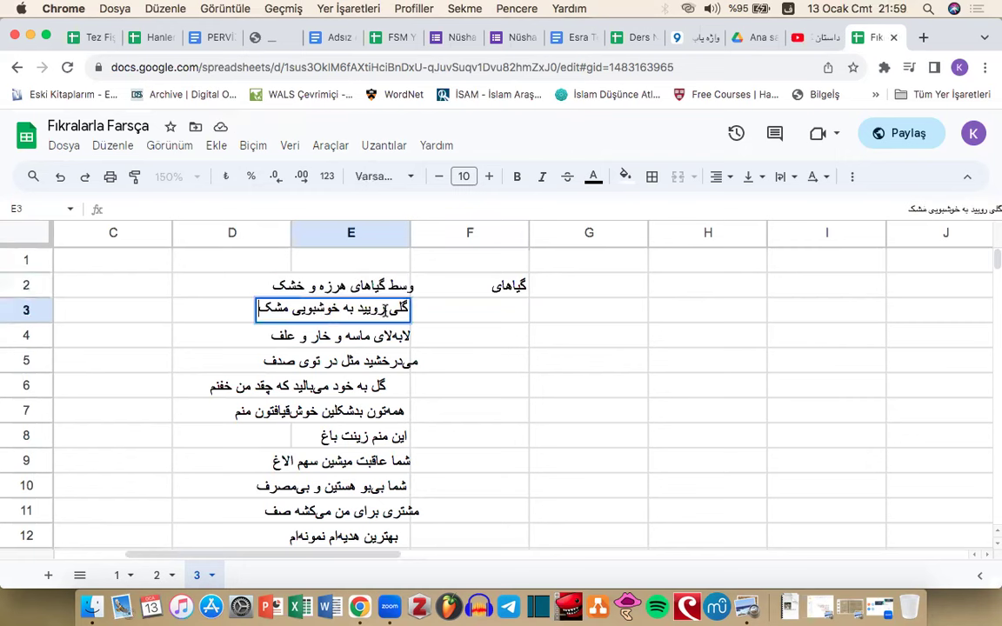
pyautogui.moveTo(387, 310); pyautogui.dragTo(418, 310)
pyautogui.moveTo(358, 310); pyautogui.dragTo(386, 309)
# Step: Enter the infinitive روییدن in F3 beside the second verse
pyautogui.click(429, 311)
pyautogui.write('رویی')
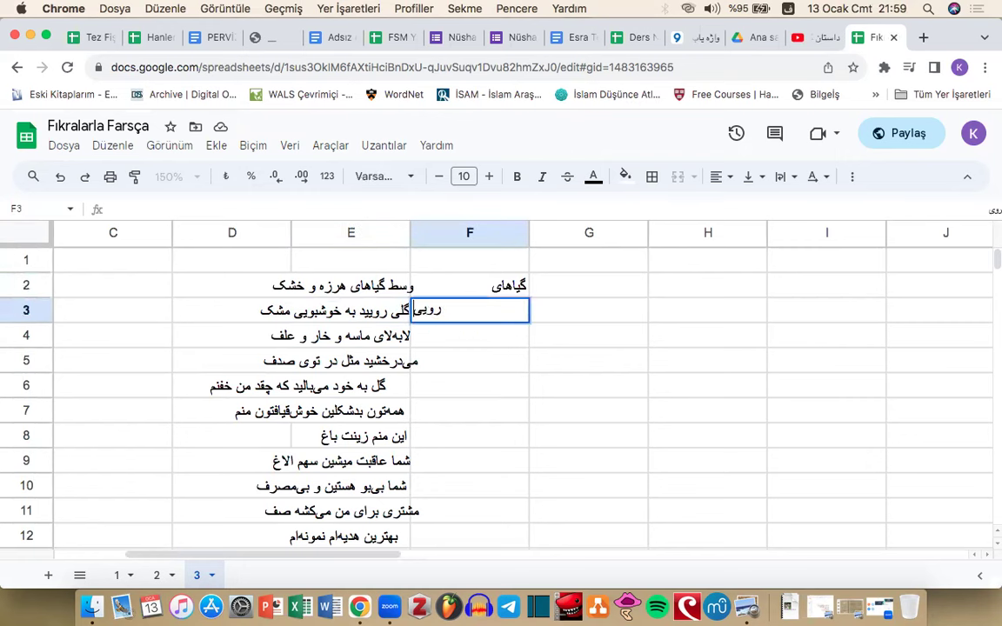
pyautogui.write('دن')
# Step: Go through the verse in E3, highlighting the phrase گلی رویید and the word به
pyautogui.click(381, 315)
pyautogui.doubleClick(380, 312)
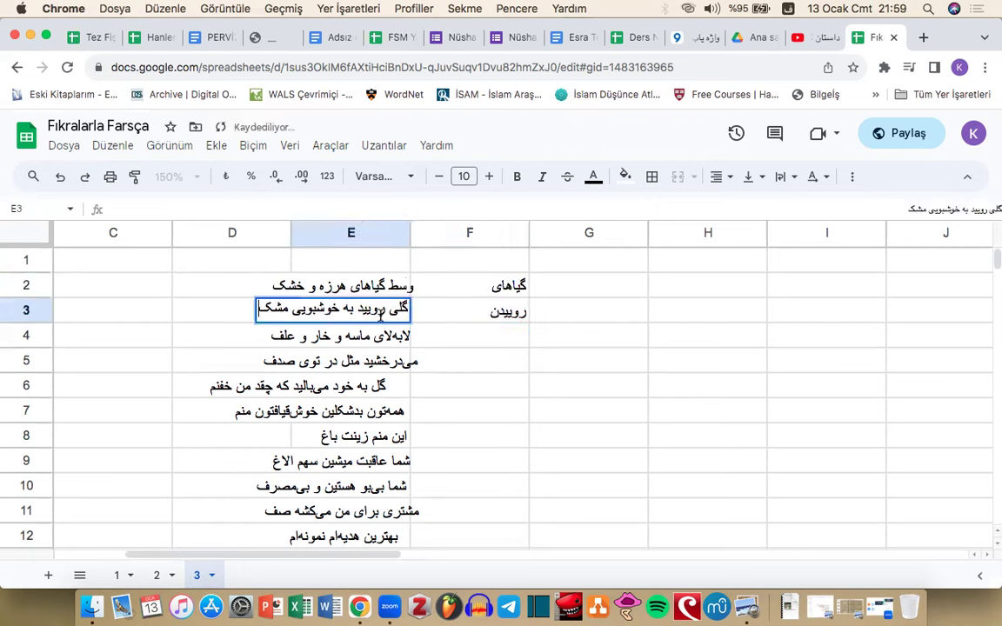
pyautogui.moveTo(358, 310); pyautogui.dragTo(404, 308)
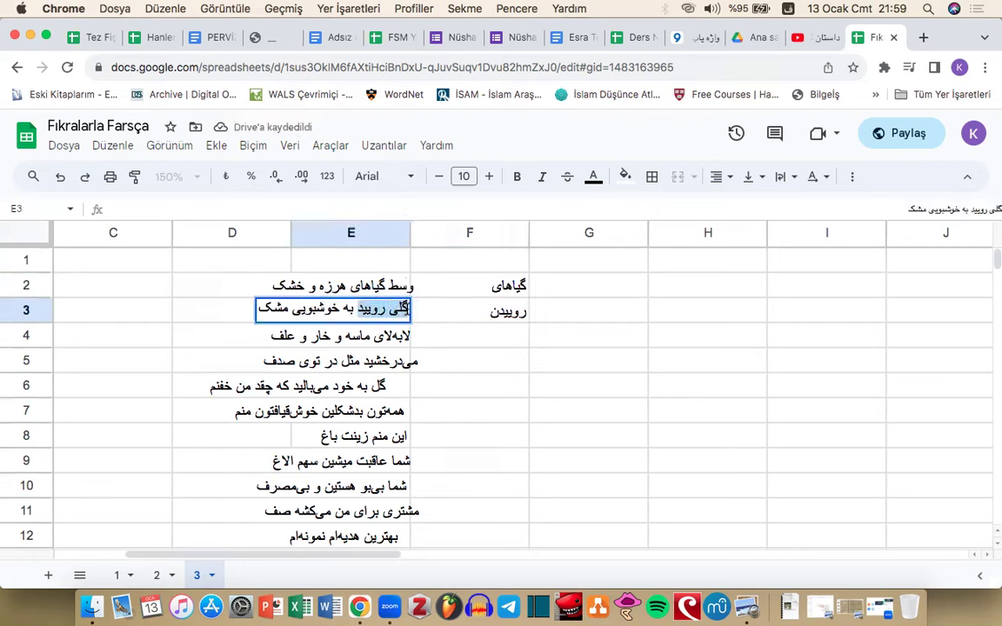
pyautogui.click(354, 309)
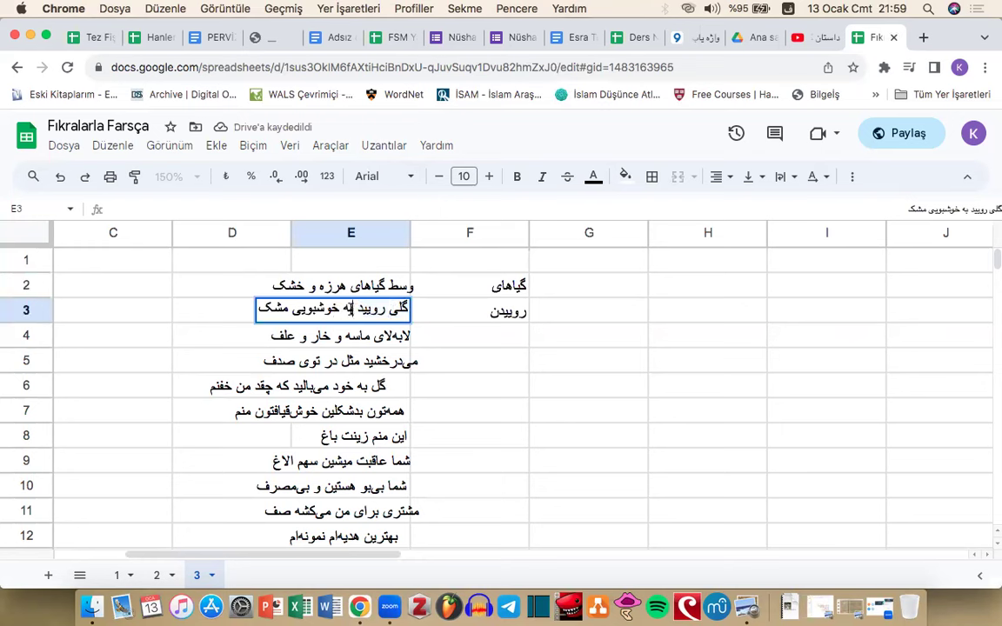
pyautogui.moveTo(345, 310)
pyautogui.mouseDown()
pyautogui.moveTo(258, 311)
pyautogui.moveTo(354, 308)
pyautogui.mouseUp()
pyautogui.click(259, 310)
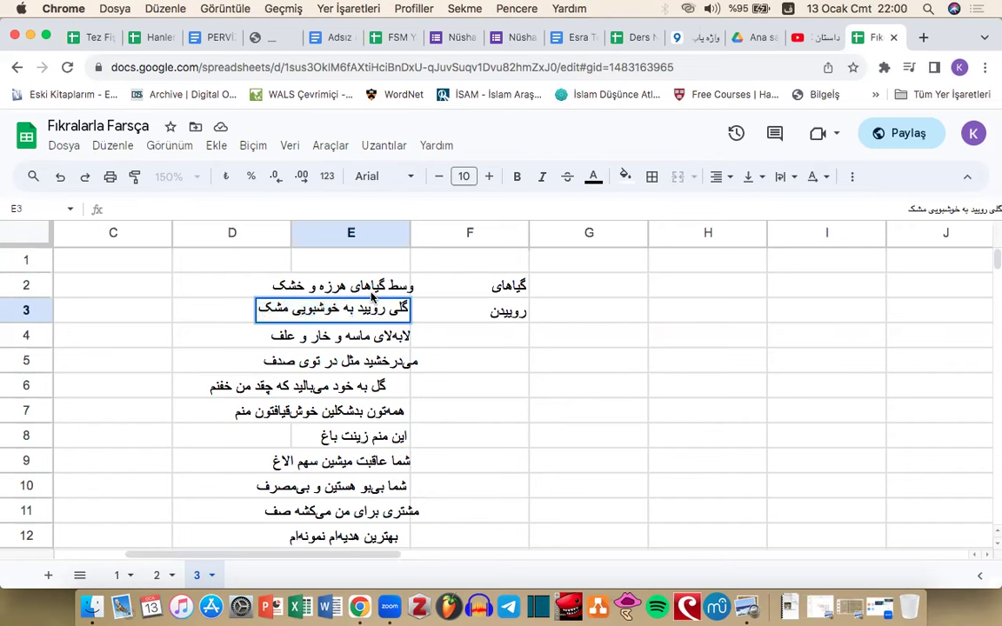
# Step: Reread the first two verses, highlighting هرزه و خشک in E2 and reviewing the words in E3
pyautogui.doubleClick(357, 285)
pyautogui.moveTo(339, 283); pyautogui.dragTo(261, 283)
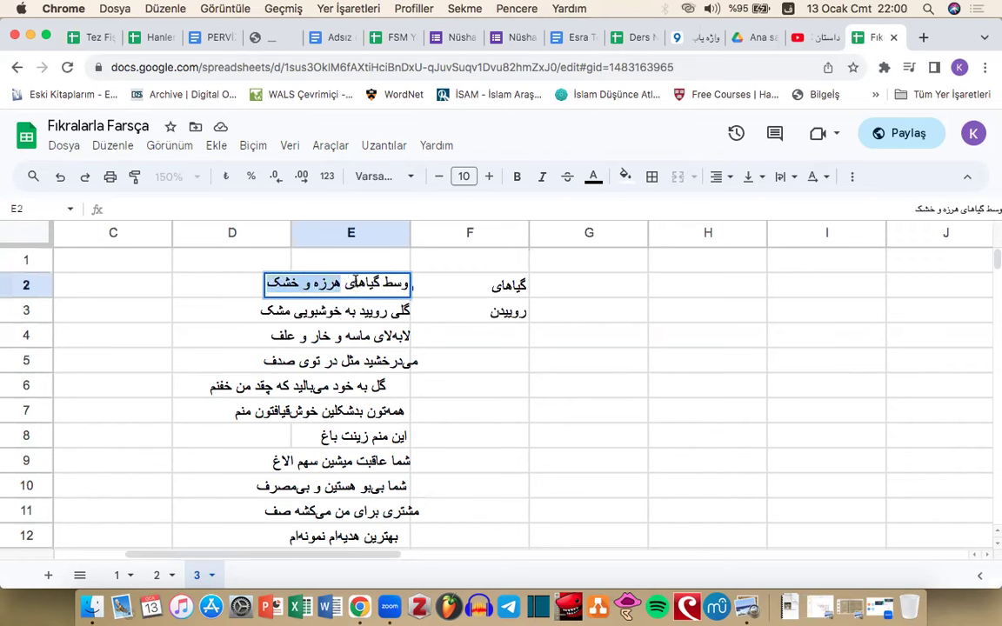
pyautogui.click(353, 283)
pyautogui.doubleClick(368, 308)
pyautogui.doubleClick(355, 308)
pyautogui.press('Return')
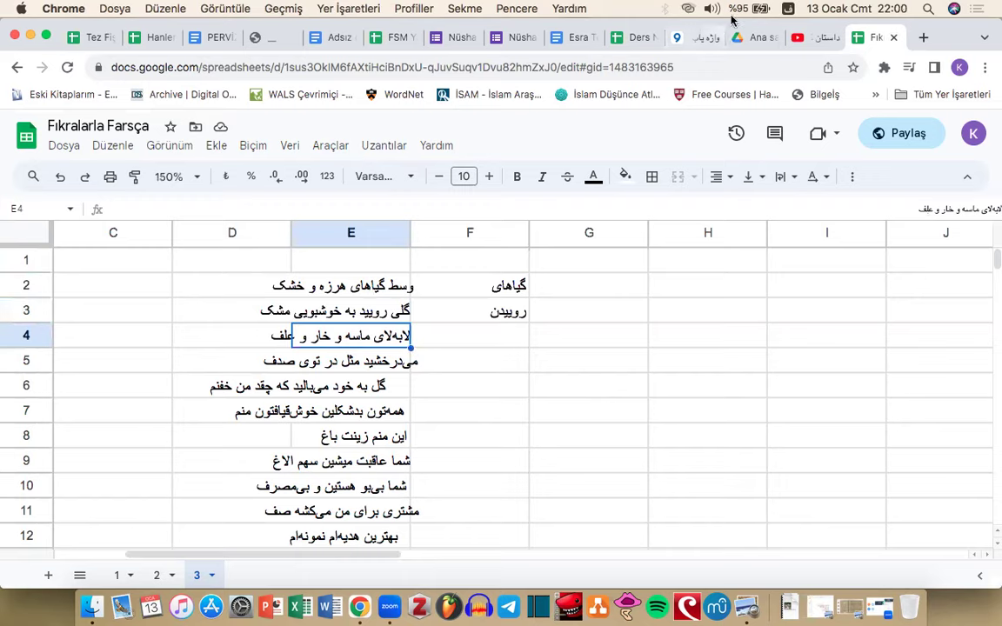
# Step: Resume the YouTube video, play it to about 0:12 and return to the Fıkralarla Farsça spreadsheet
pyautogui.click(818, 37)
pyautogui.click(293, 291)
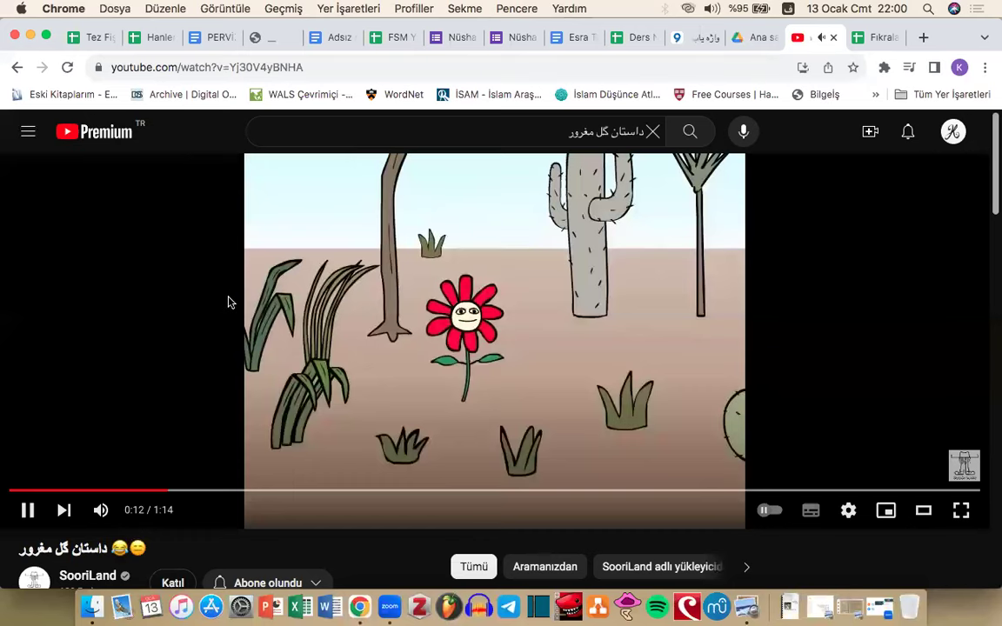
pyautogui.click(865, 37)
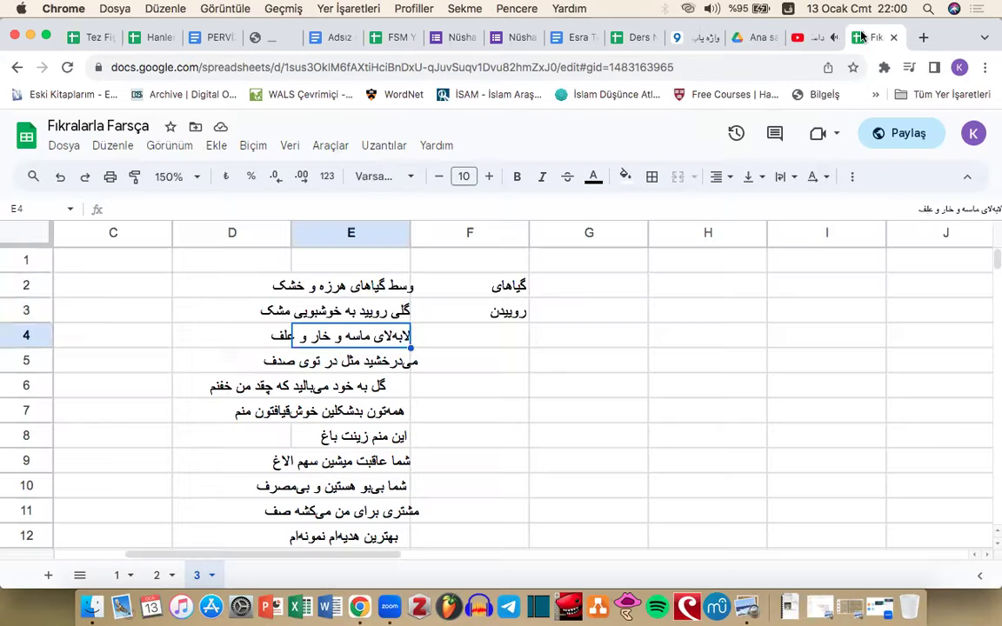
# Step: Examine the verse in E4, highlighting ماسه و خار and the whole line
pyautogui.doubleClick(372, 335)
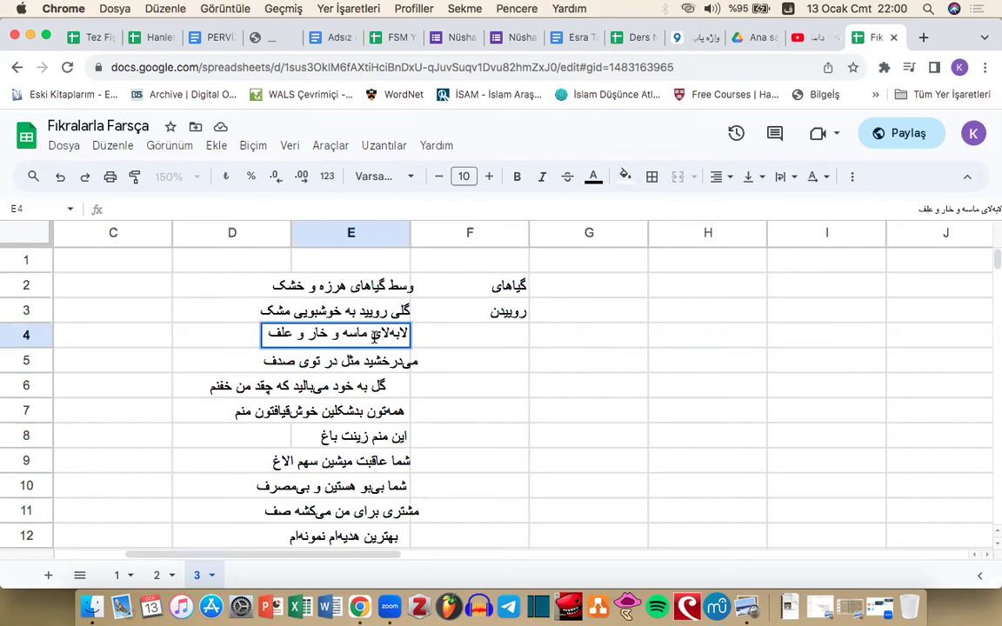
pyautogui.moveTo(373, 335); pyautogui.dragTo(311, 336)
pyautogui.click(402, 334)
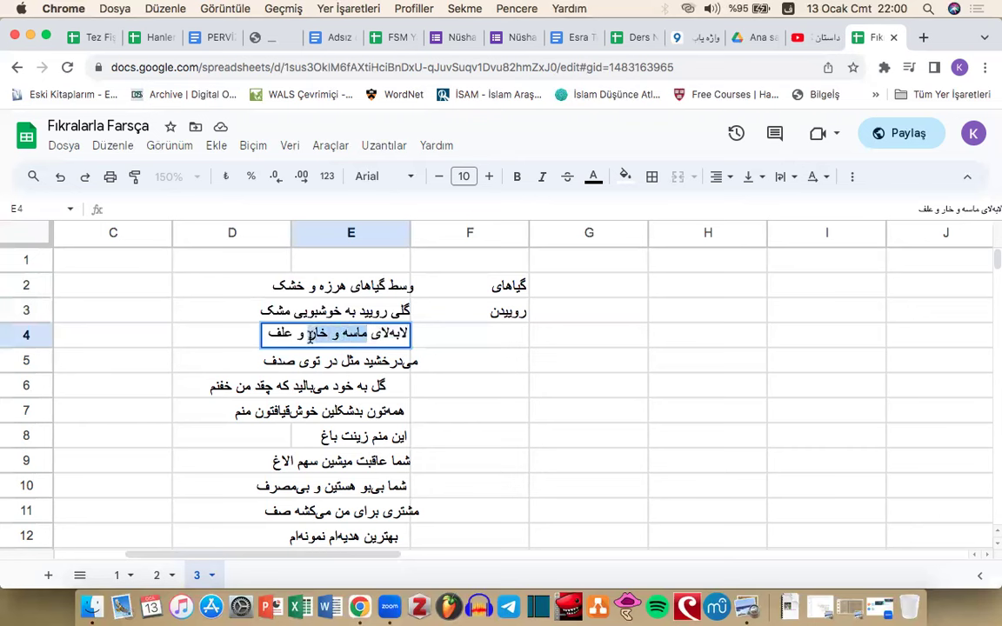
pyautogui.moveTo(310, 336); pyautogui.dragTo(410, 336)
pyautogui.click(267, 333)
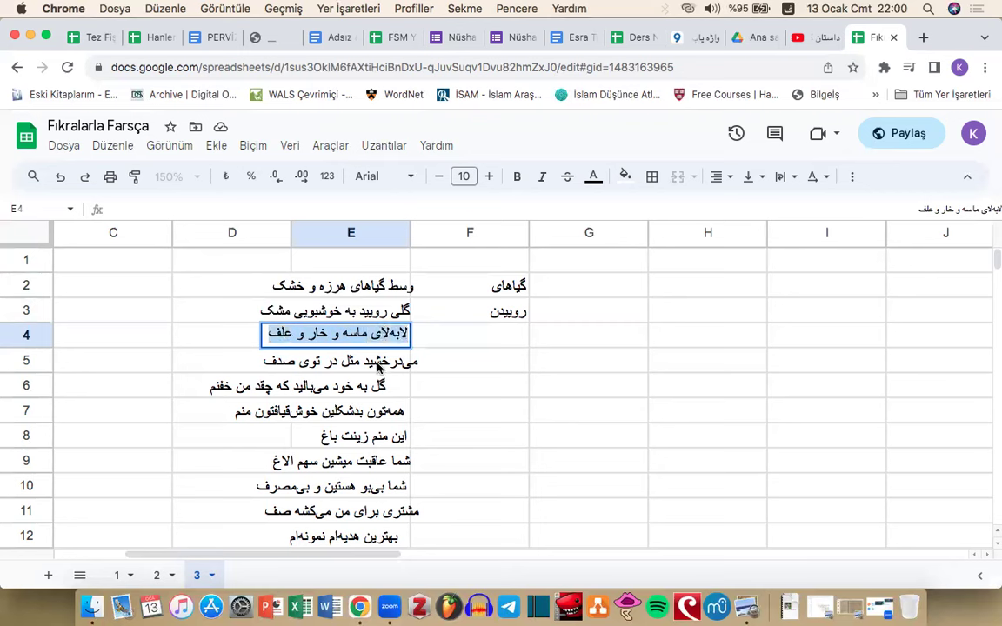
# Step: Highlight the verb می‌درخشید in E5 and enter its infinitive درخشیدن in F5
pyautogui.doubleClick(361, 359)
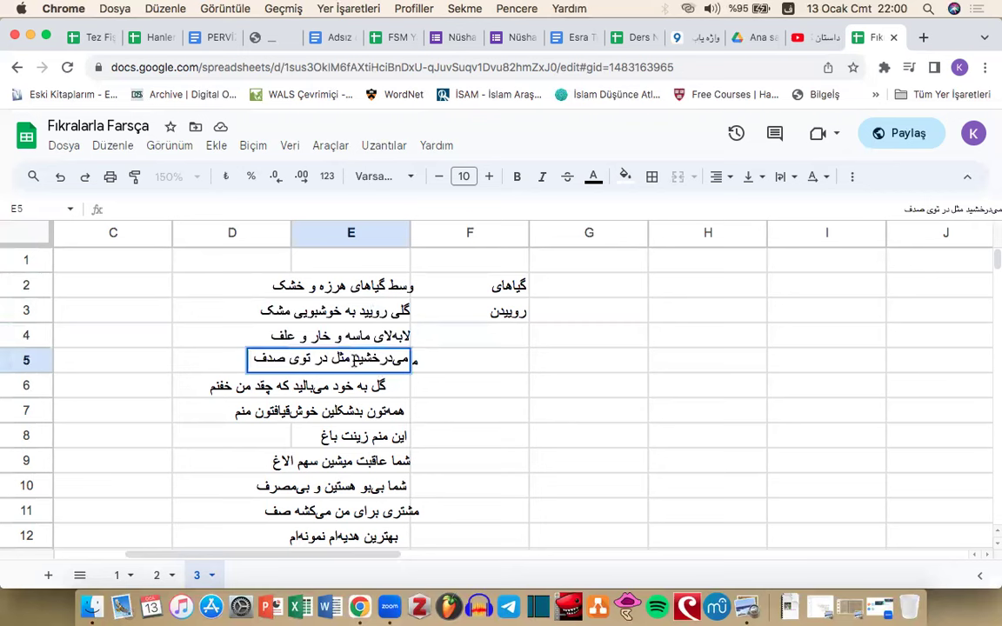
pyautogui.moveTo(353, 359); pyautogui.dragTo(413, 363)
pyautogui.click(485, 362)
pyautogui.write('درخ')
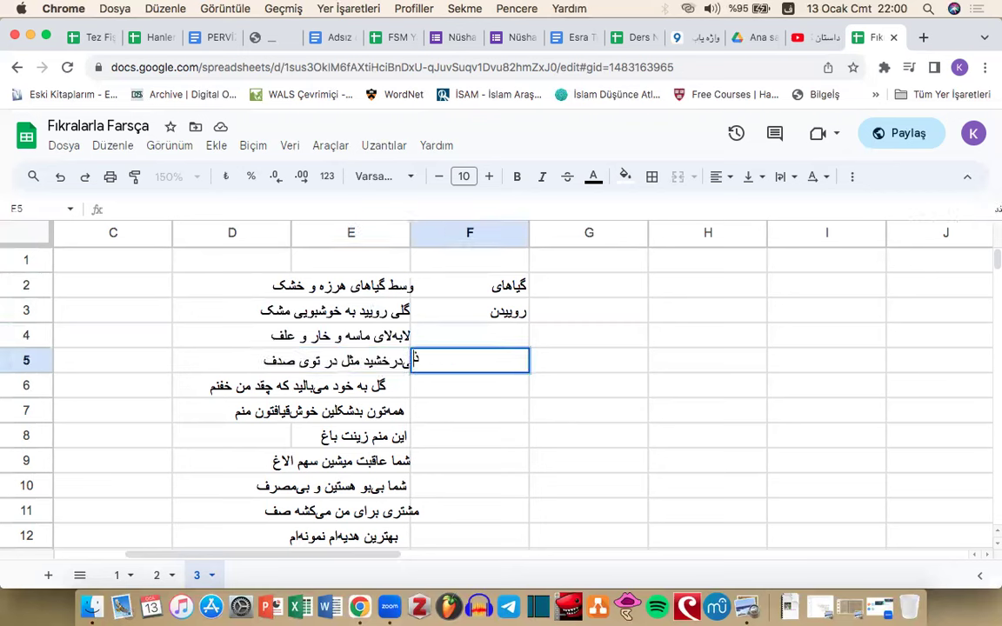
pyautogui.write('شیدن')
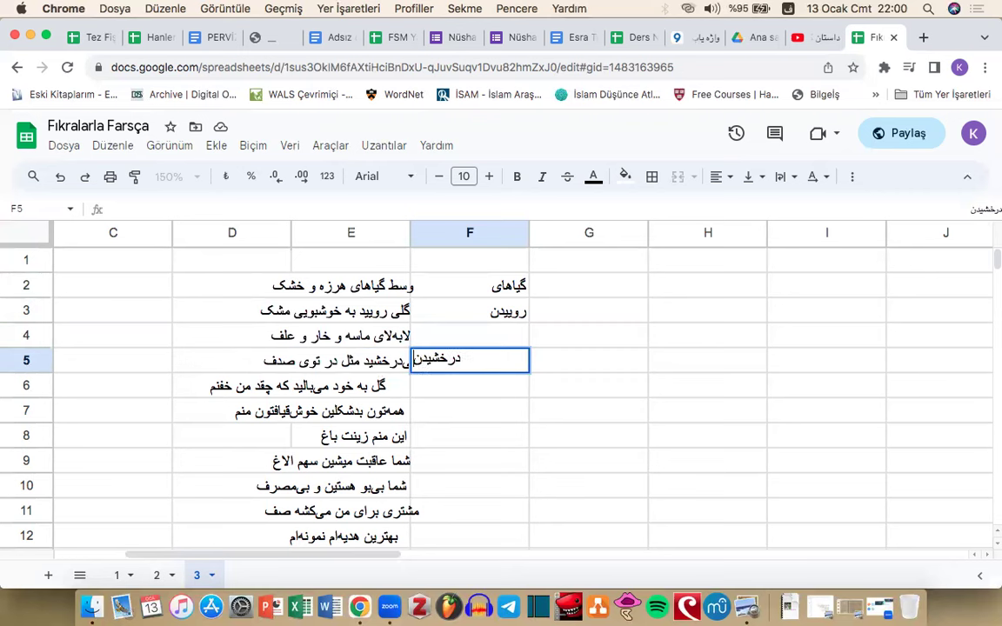
pyautogui.press('Return')
# Step: Go through the remaining words در توی صدف in E5 and highlight the whole verse
pyautogui.doubleClick(400, 363)
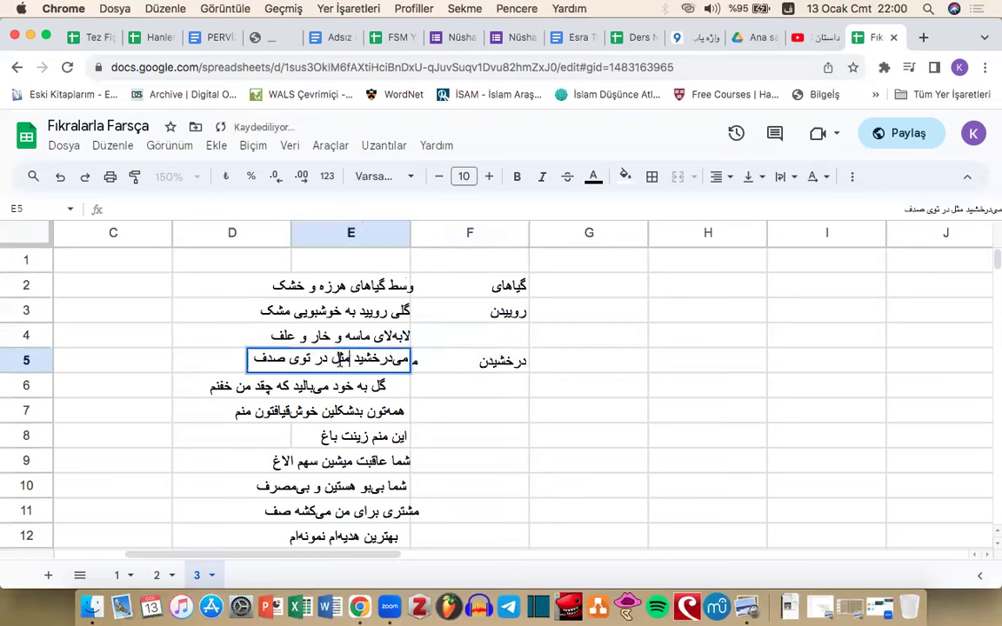
pyautogui.moveTo(322, 361); pyautogui.dragTo(327, 362)
pyautogui.click(315, 361)
pyautogui.click(309, 360)
pyautogui.moveTo(308, 360); pyautogui.dragTo(255, 359)
pyautogui.click(321, 359)
pyautogui.click(304, 359)
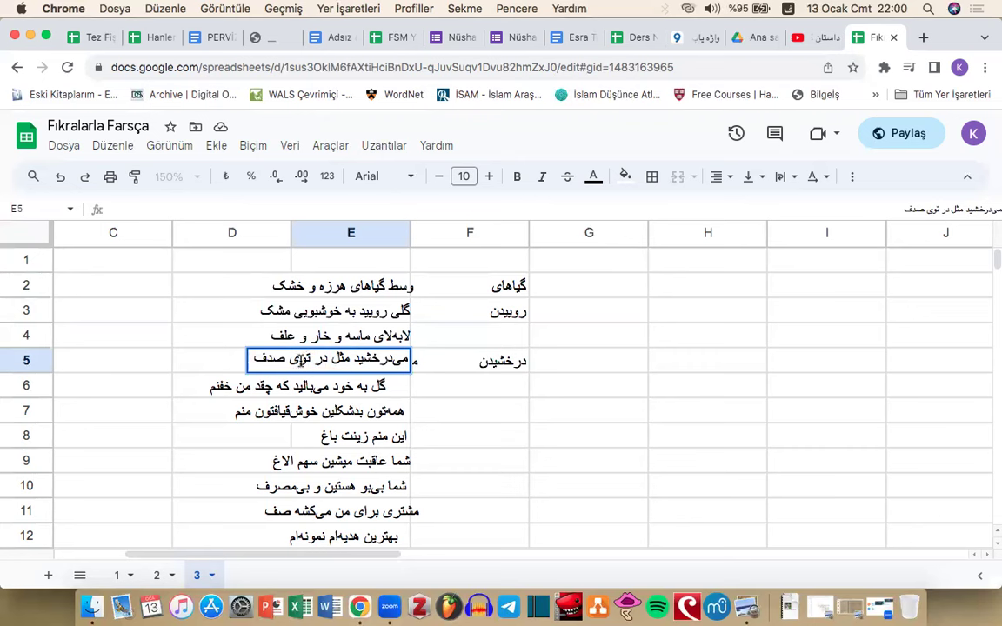
pyautogui.moveTo(254, 359); pyautogui.dragTo(325, 357)
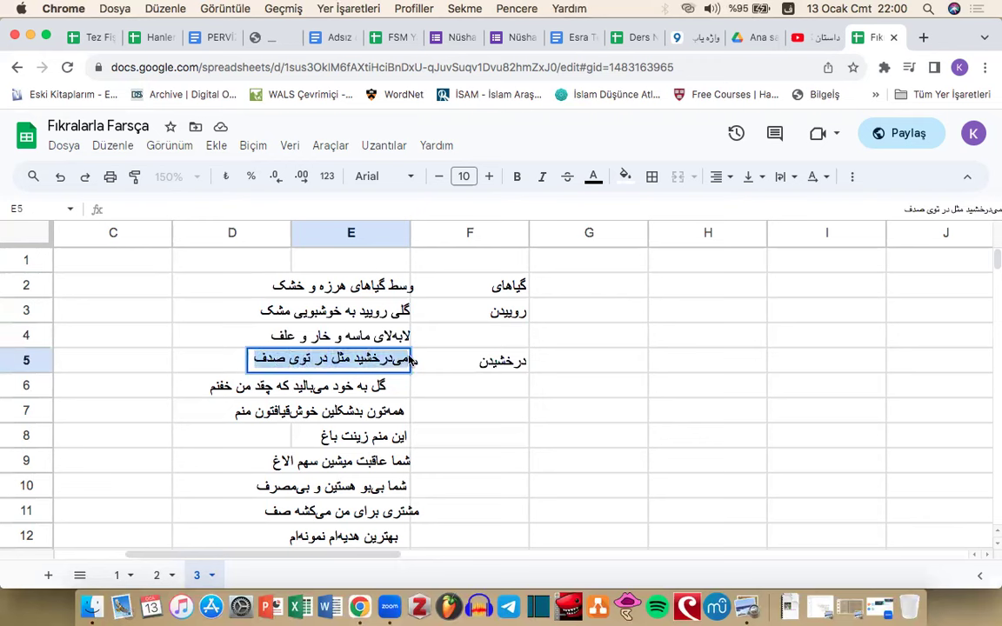
# Step: Reread the verses in E4 and E5 by highlighting each complete line
pyautogui.doubleClick(372, 333)
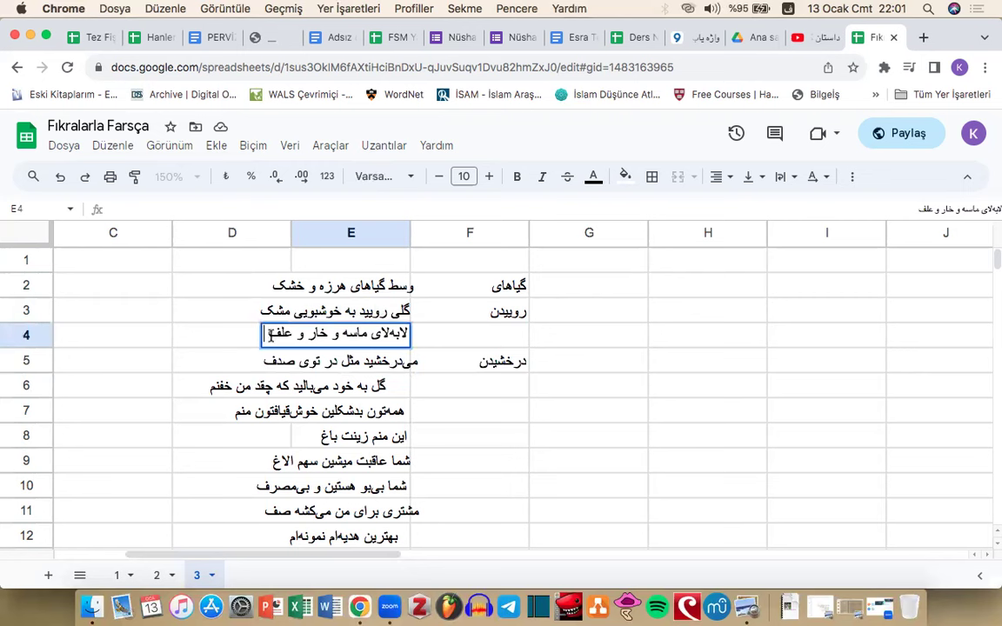
pyautogui.moveTo(269, 335); pyautogui.dragTo(411, 332)
pyautogui.doubleClick(340, 362)
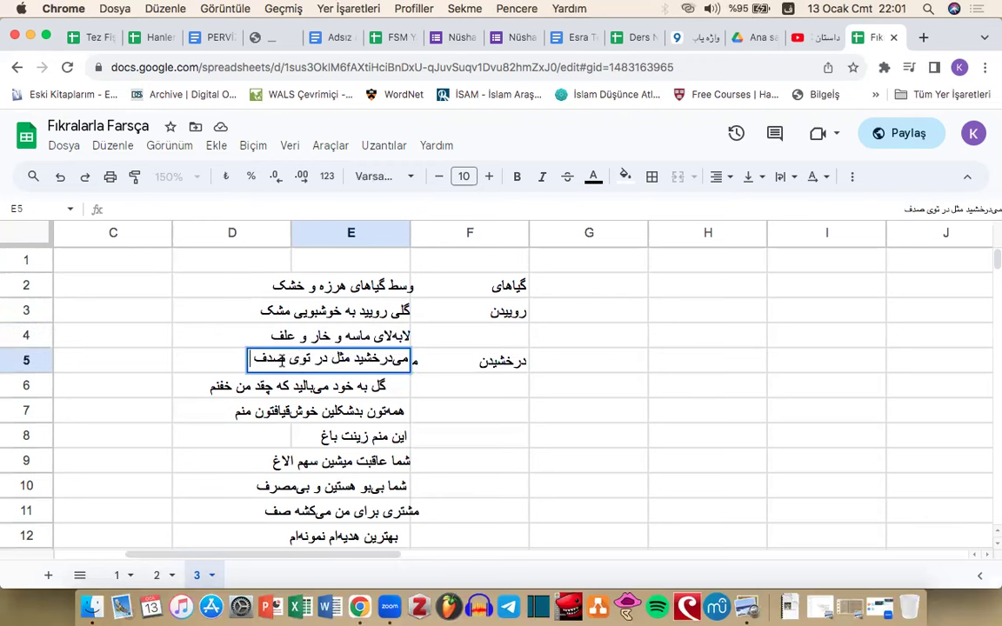
pyautogui.moveTo(255, 358); pyautogui.dragTo(412, 358)
pyautogui.click(440, 359)
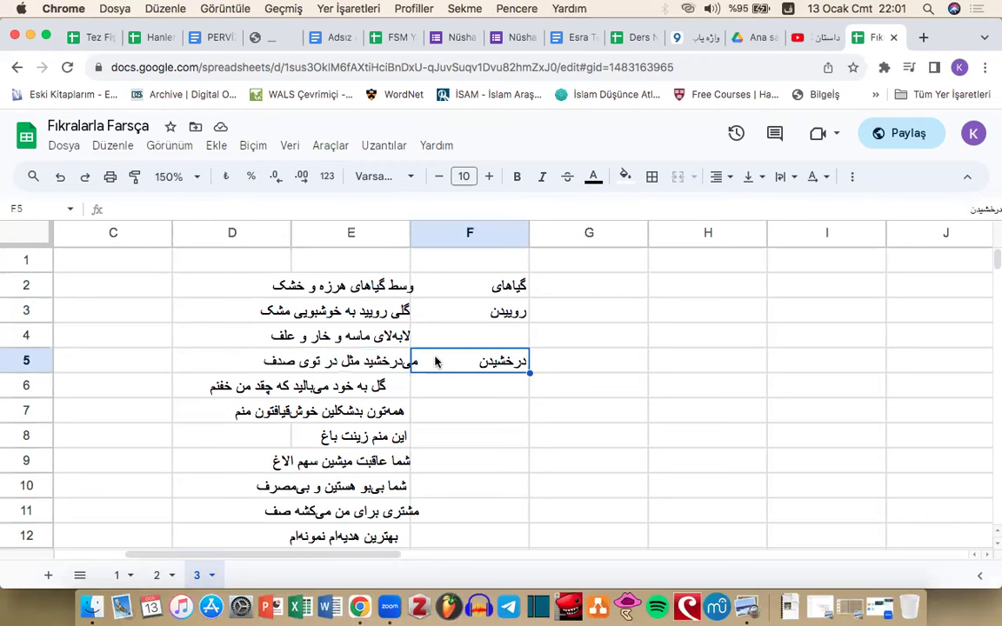
# Step: Enter لابه‌لا in F4 as the key word for the verse beside it
pyautogui.click(446, 342)
pyautogui.write('لابه')
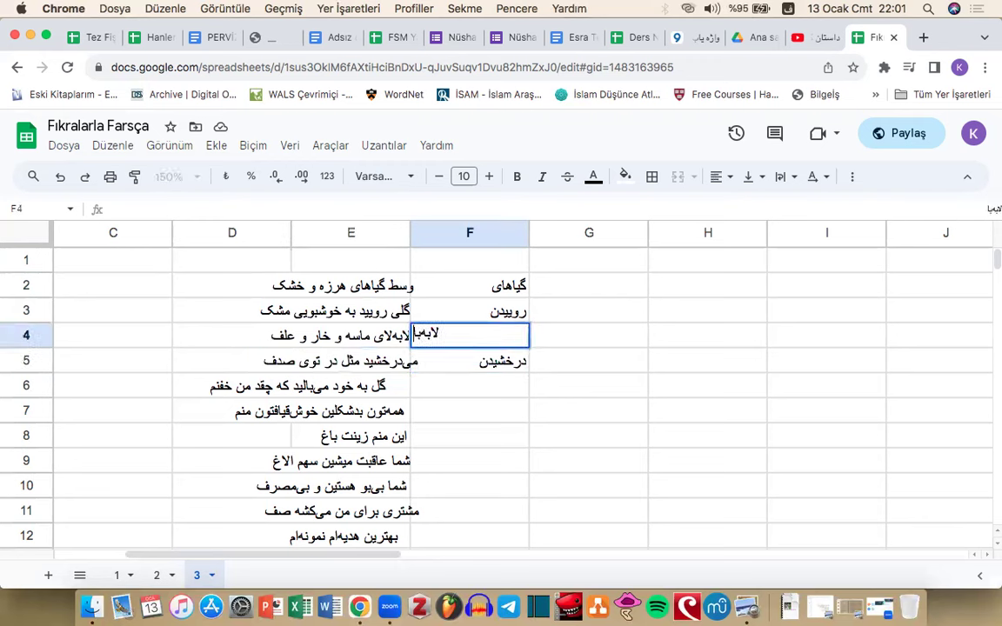
pyautogui.write('\u200cلا')
pyautogui.press('Return')
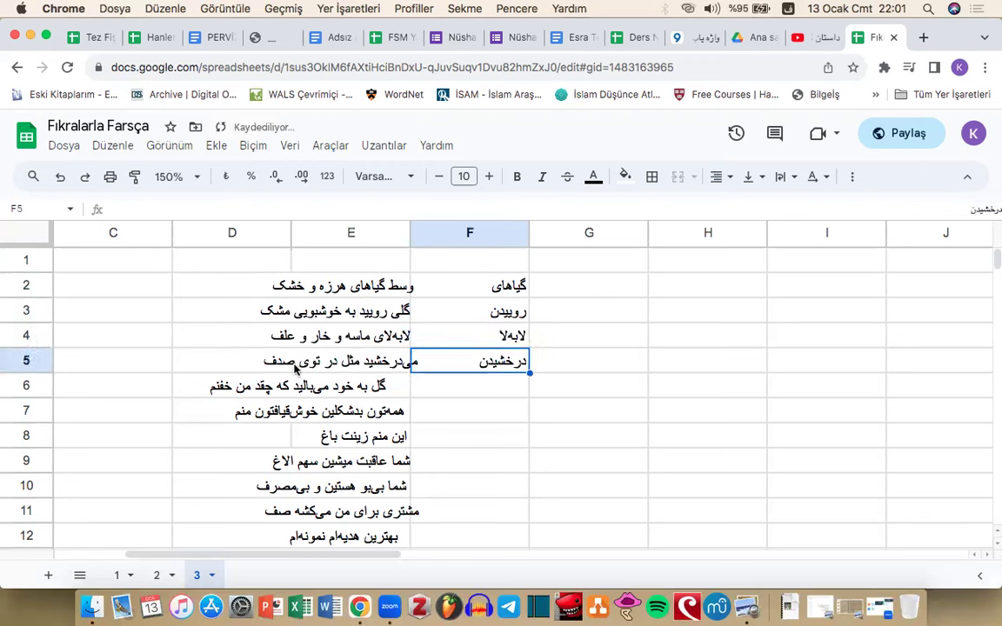
# Step: Highlight توی in E5 and enter the equivalent pair در - تو in G5
pyautogui.doubleClick(311, 359)
pyautogui.moveTo(309, 359); pyautogui.dragTo(284, 361)
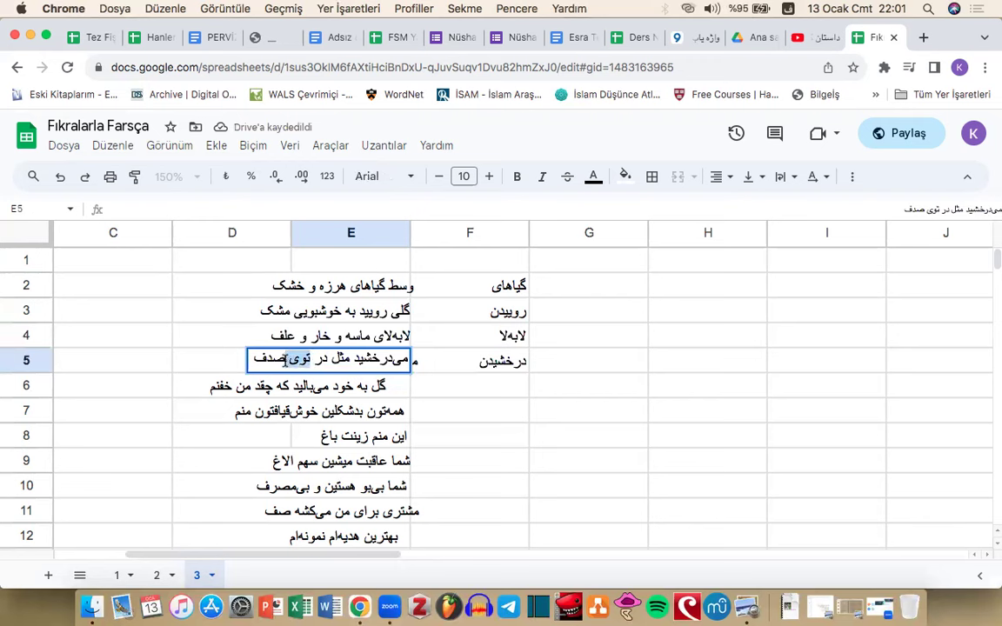
pyautogui.click(576, 364)
pyautogui.write('در')
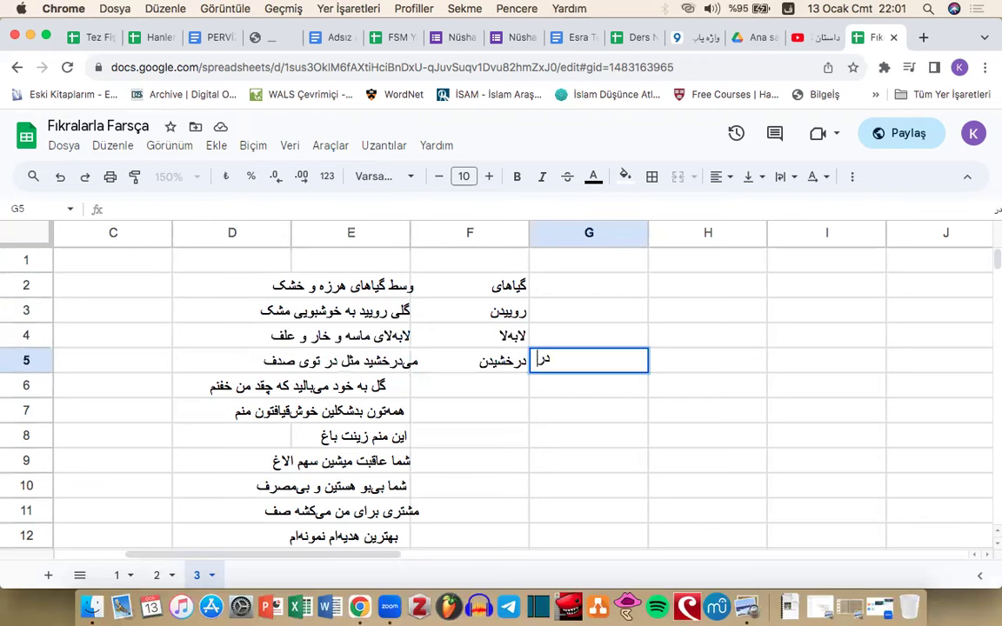
pyautogui.write(' - تو')
pyautogui.press('Return')
# Step: Try adding the ending ی to تو in G5, remove it again, and reopen the verse in E5
pyautogui.click(576, 365)
pyautogui.doubleClick(611, 362)
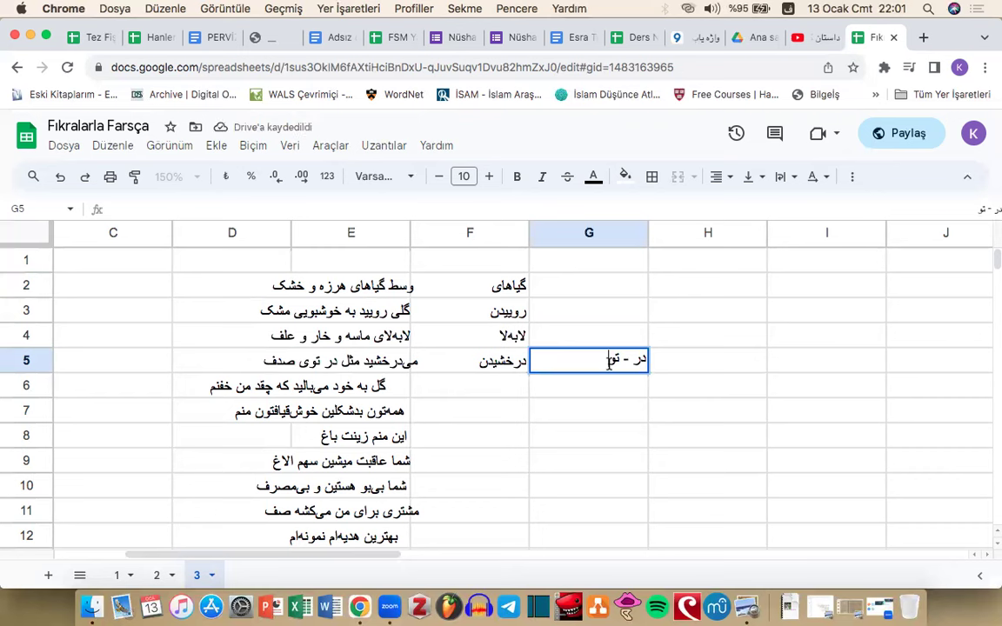
pyautogui.write('ی')
pyautogui.press('BackSpace')
pyautogui.doubleClick(319, 358)
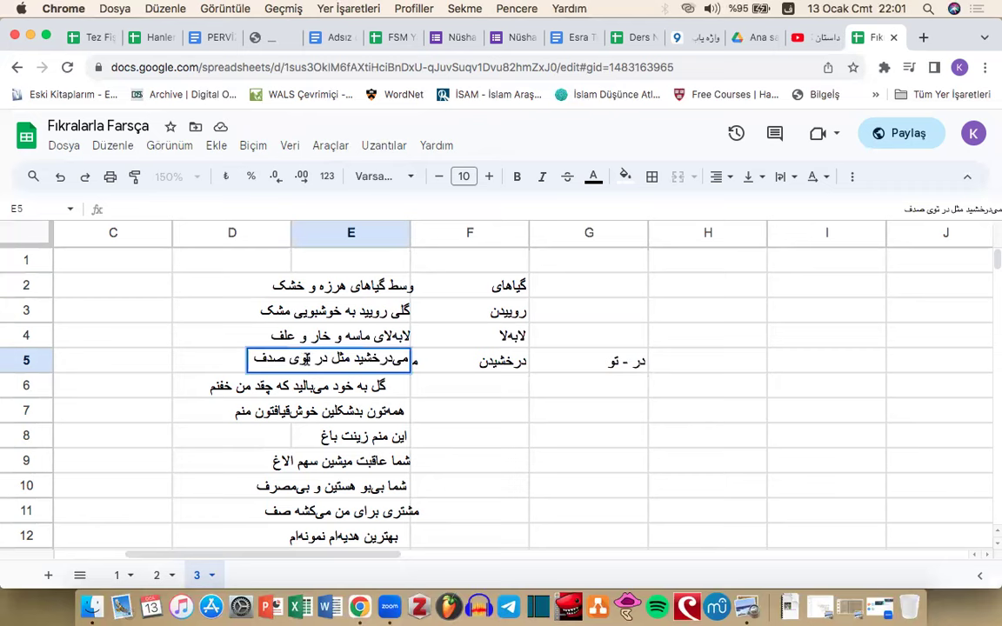
# Step: Switch to YouTube to play the next part of داستان گل مغرور, then return to the spreadsheet
pyautogui.click(547, 261)
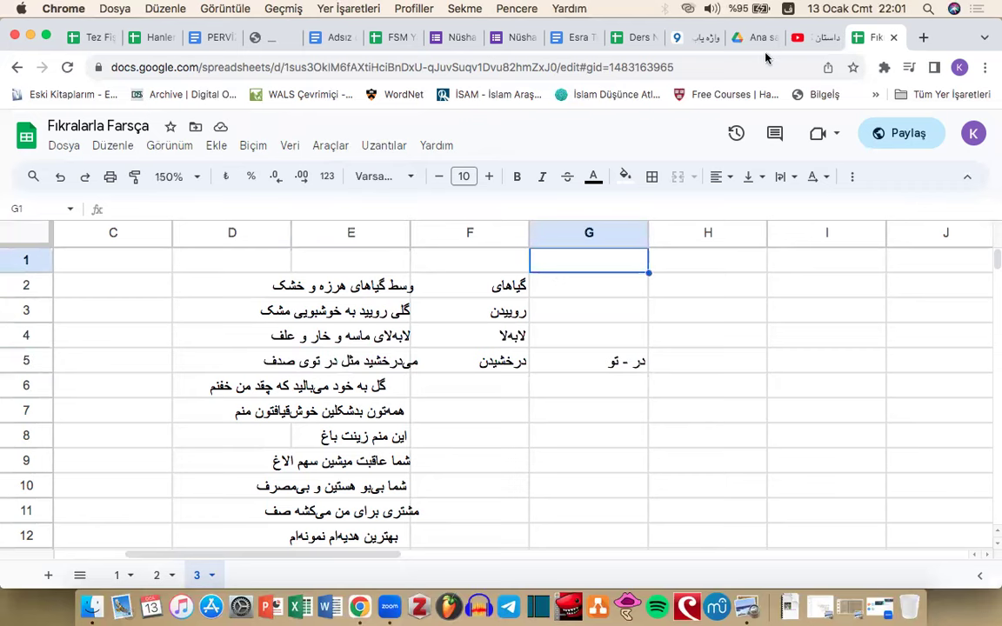
pyautogui.click(810, 37)
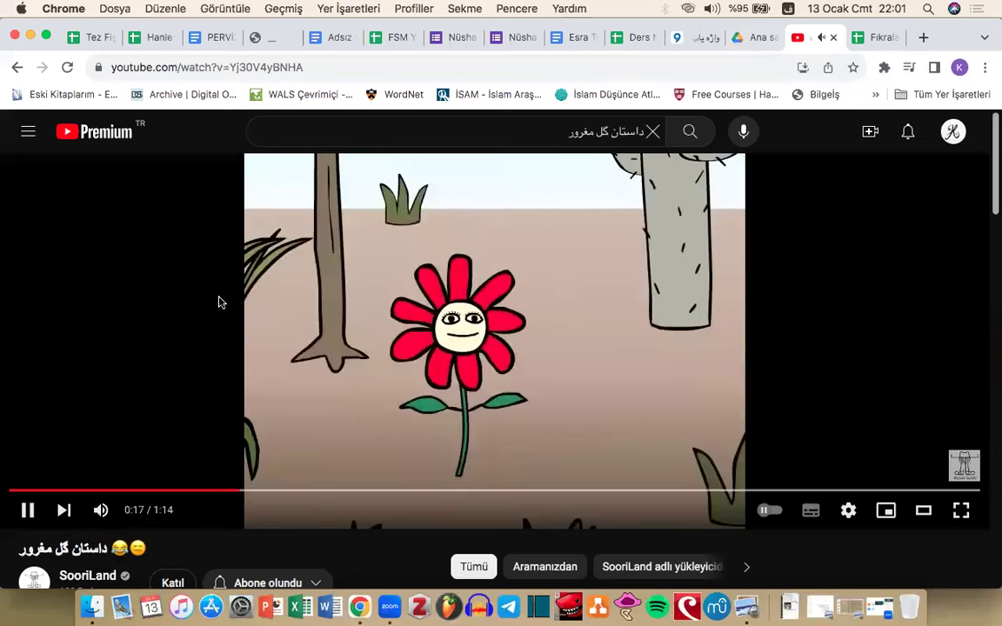
pyautogui.click(473, 243)
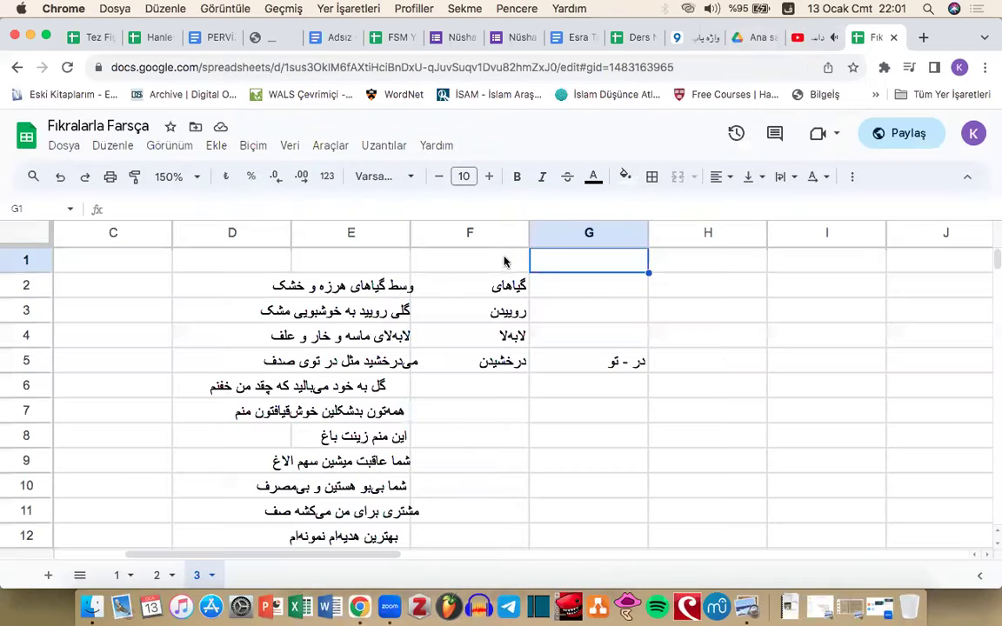
# Step: Highlight the verb می‌بالید in E6 and enter its infinitive بالیدن in F6
pyautogui.doubleClick(387, 385)
pyautogui.moveTo(391, 386); pyautogui.dragTo(356, 387)
pyautogui.click(352, 388)
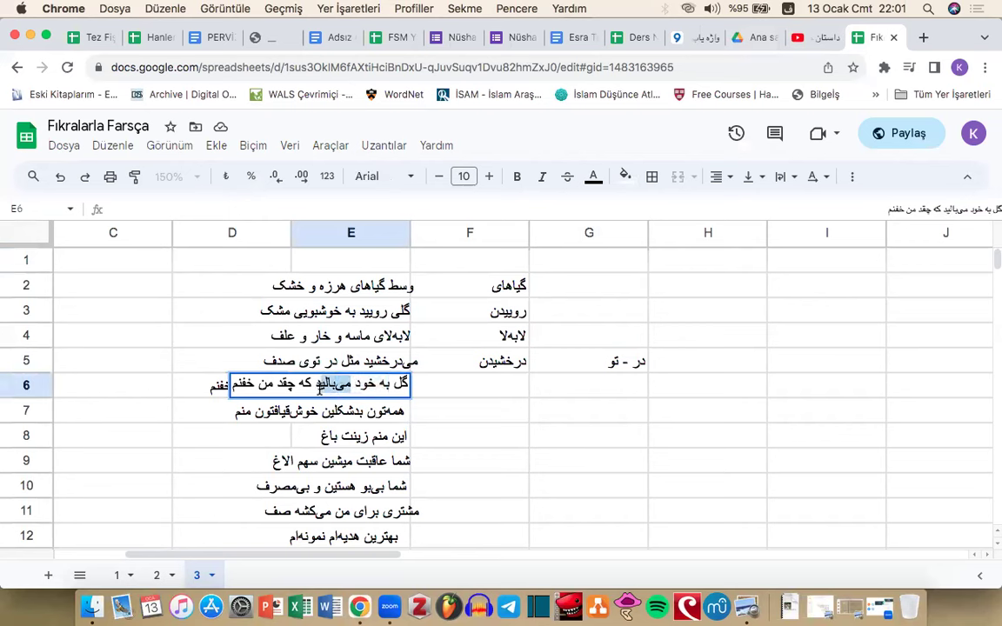
pyautogui.click(497, 370)
pyautogui.click(493, 384)
pyautogui.write('بابلی')
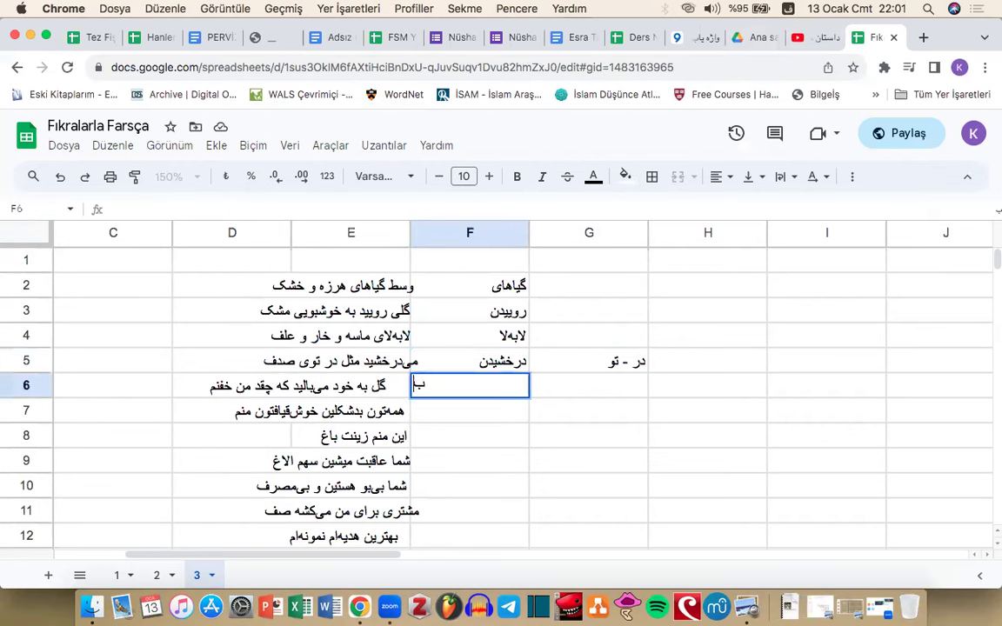
pyautogui.press('BackSpace')
pyautogui.press('BackSpace')
pyautogui.press('BackSpace')
pyautogui.write('لیدن')
pyautogui.press('Return')
# Step: Highlight چقد من خفنم in E6 and enter the slang word خفن in G6
pyautogui.doubleClick(313, 385)
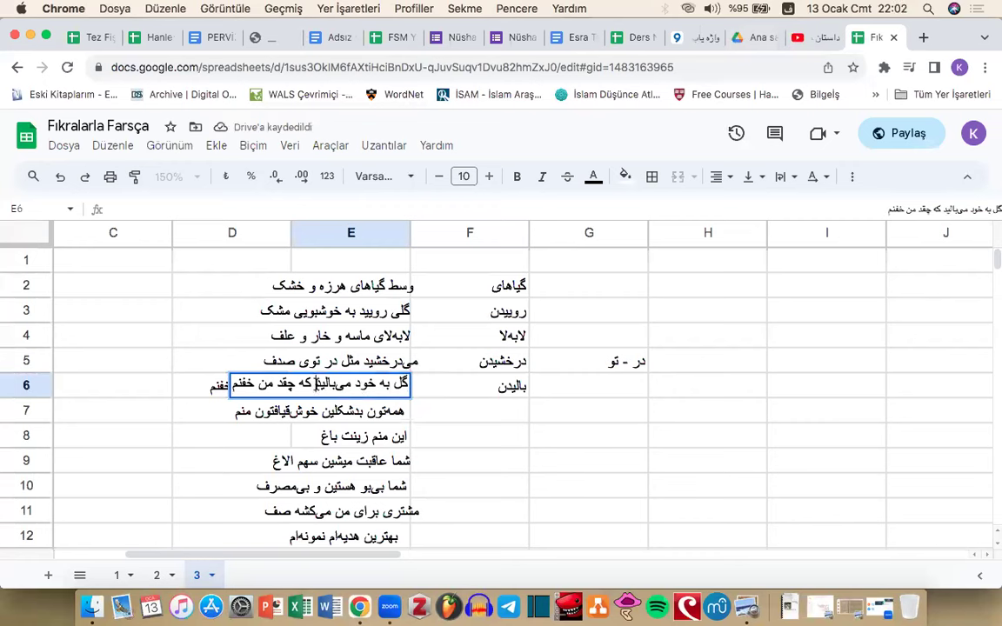
pyautogui.moveTo(295, 384); pyautogui.dragTo(231, 389)
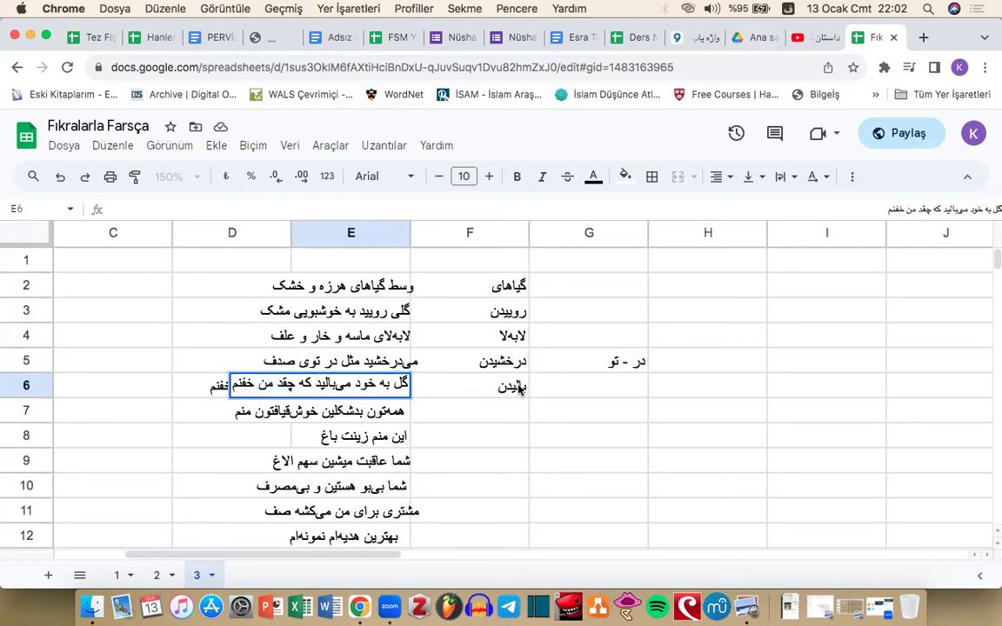
pyautogui.click(564, 392)
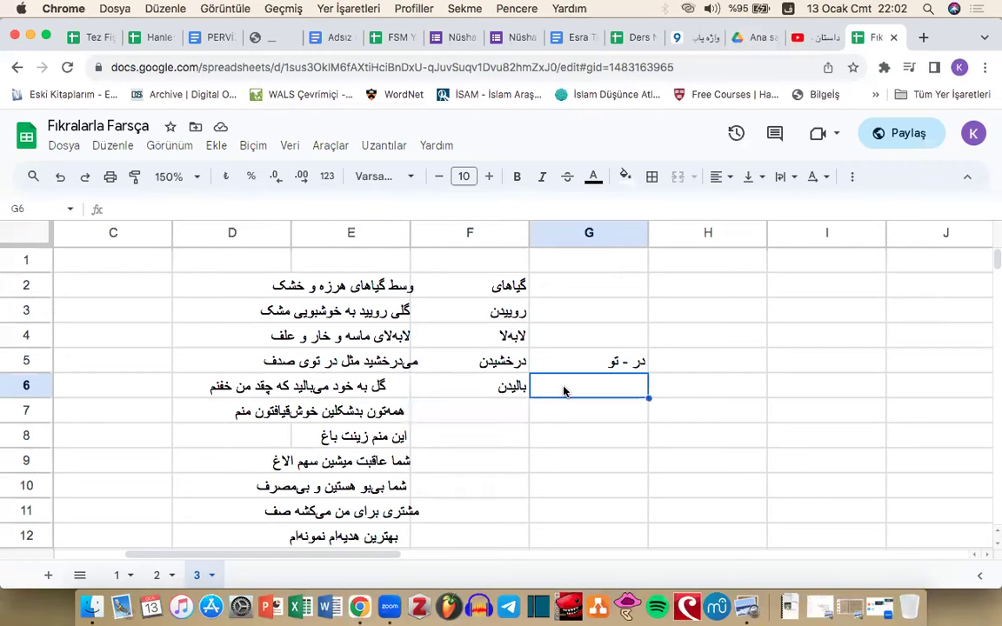
pyautogui.write('خفن')
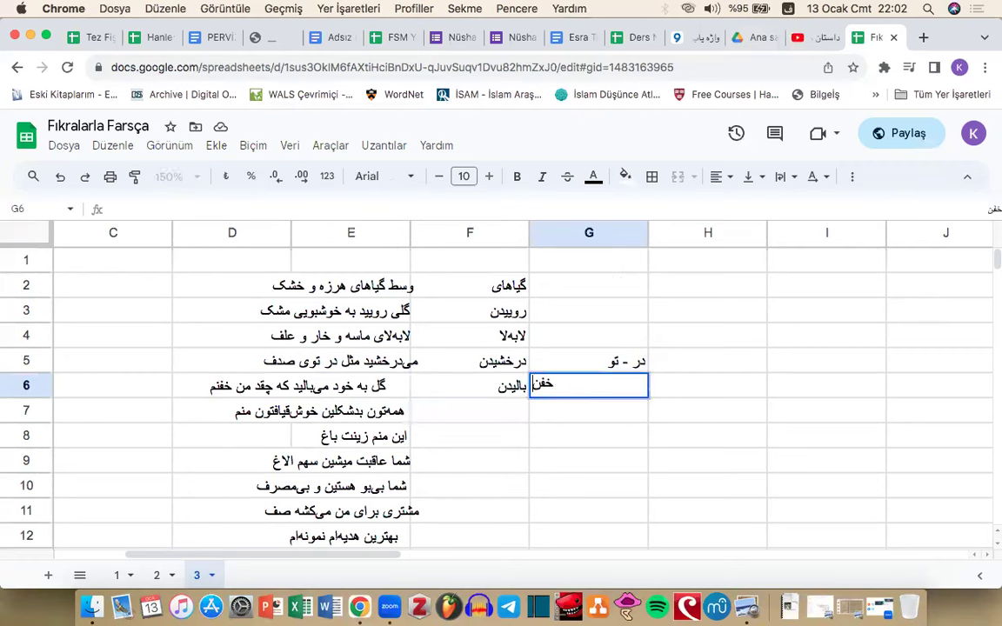
pyautogui.press('Return')
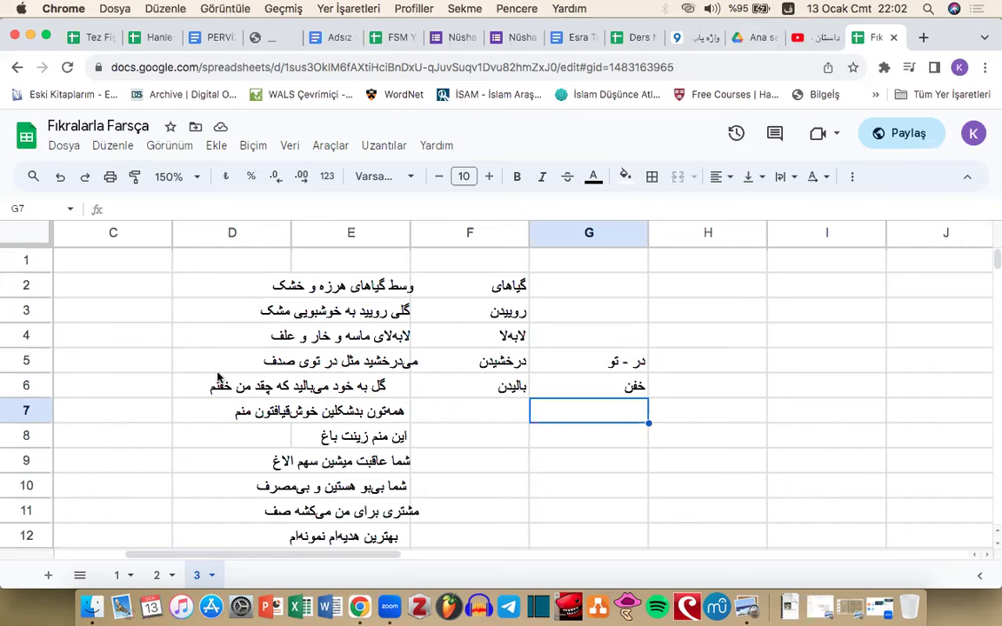
# Step: Enter چقدر in H6 as the full form of the colloquial چقد
pyautogui.click(690, 391)
pyautogui.write('چقدر')
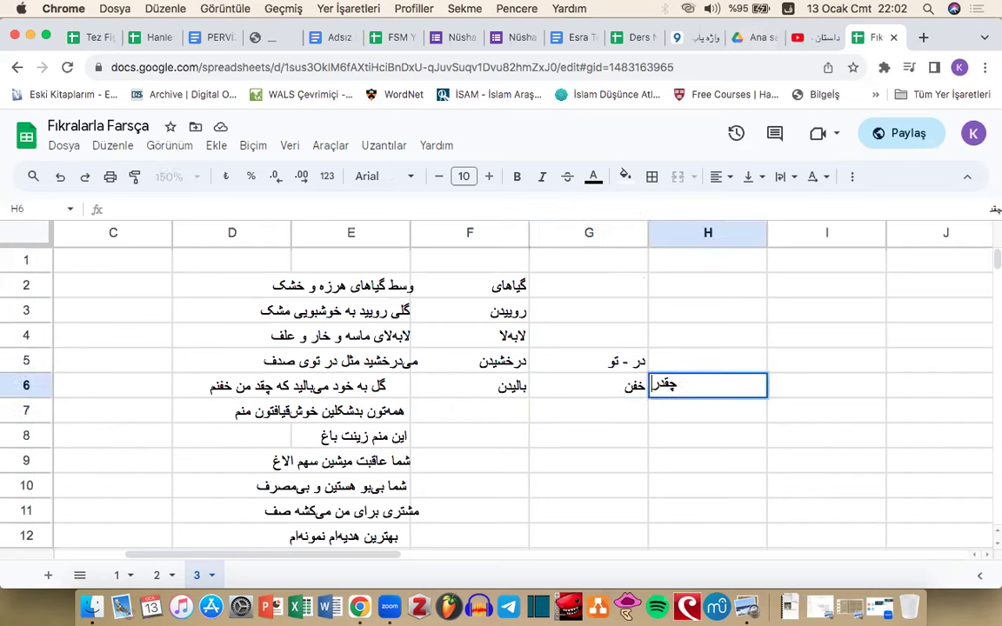
pyautogui.press('Return')
# Step: Colour only the final letter ر of چقدر in H6 red
pyautogui.doubleClick(717, 389)
pyautogui.moveTo(752, 385); pyautogui.dragTo(737, 386)
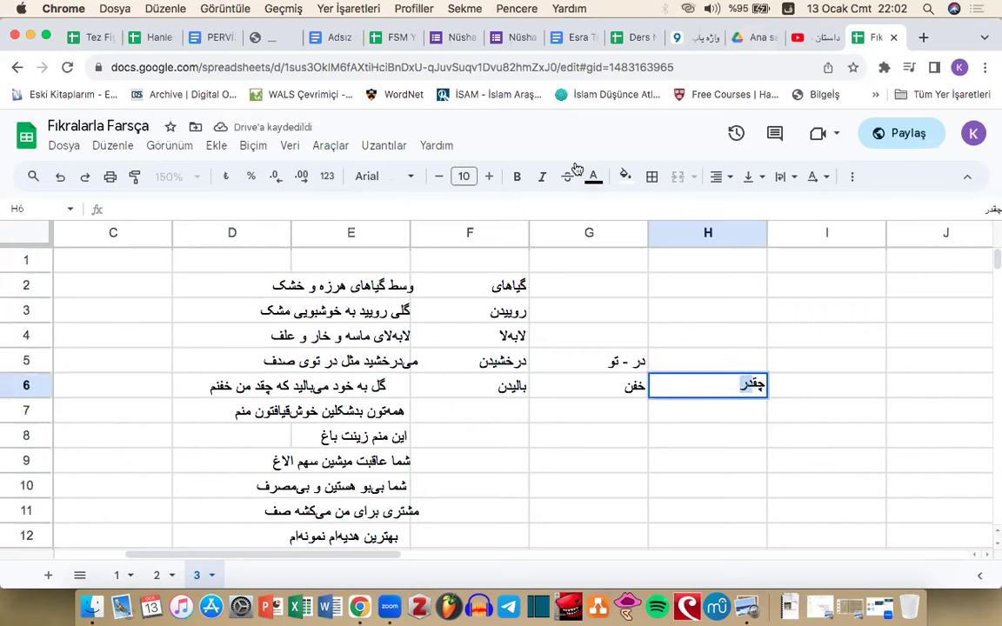
pyautogui.click(746, 385)
pyautogui.moveTo(735, 387); pyautogui.dragTo(744, 387)
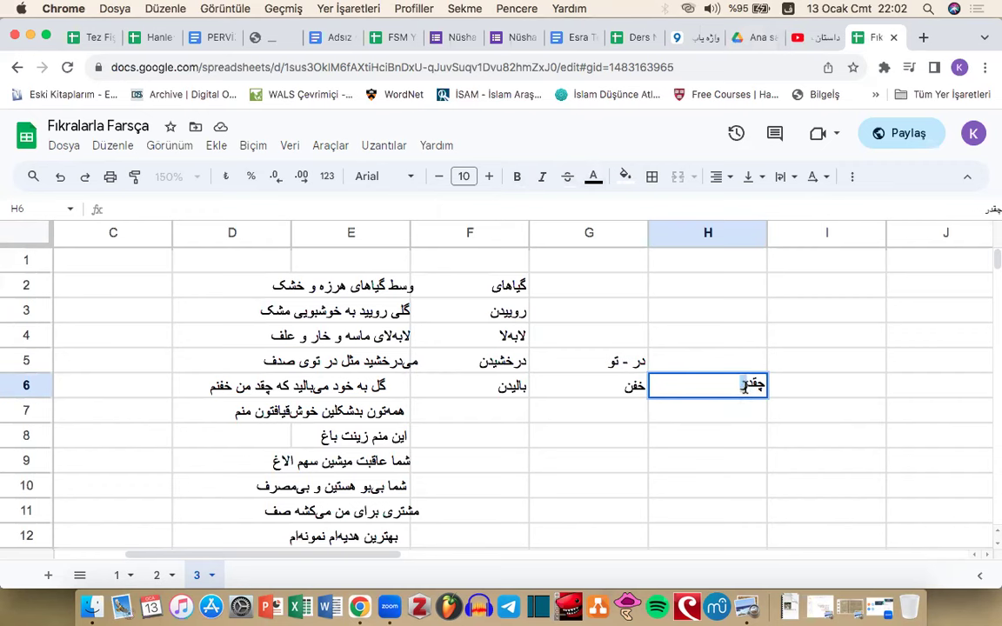
pyautogui.click(593, 176)
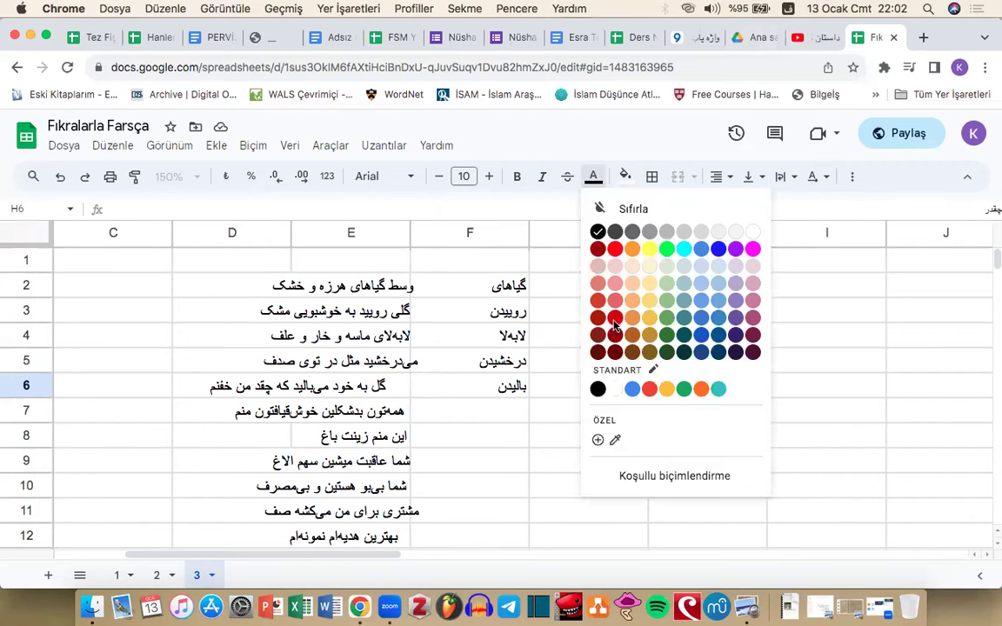
pyautogui.click(613, 320)
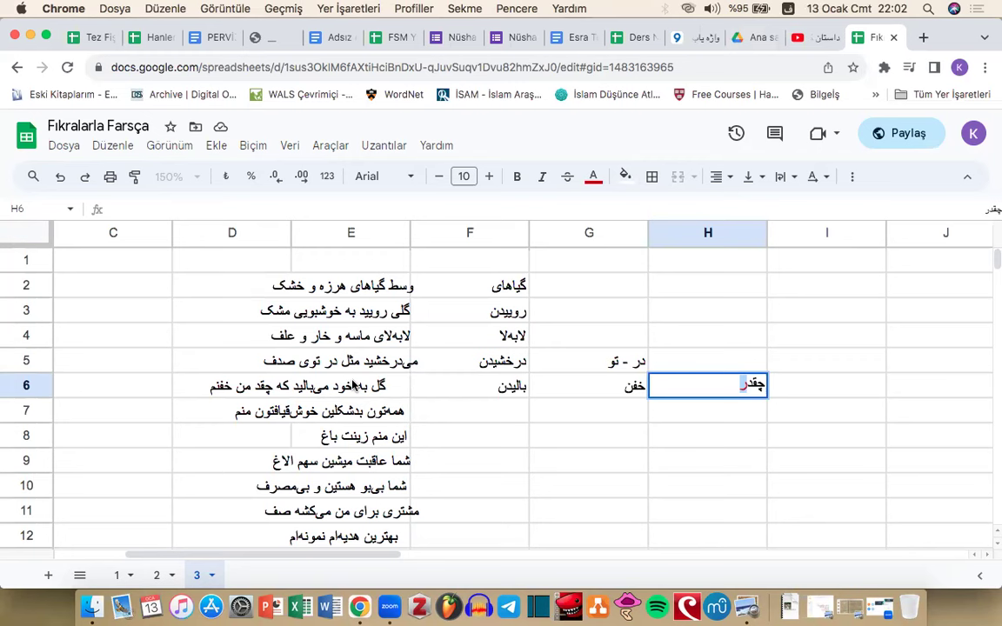
# Step: Reread the verse in E6, highlighting که چقد من خفنم and the verb می‌بالید
pyautogui.doubleClick(354, 386)
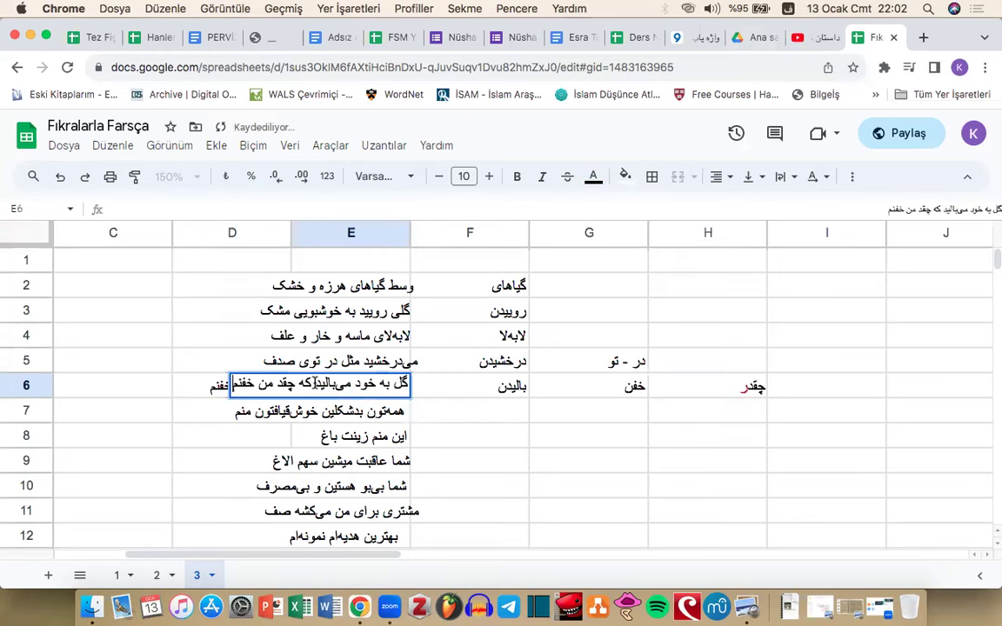
pyautogui.moveTo(315, 384); pyautogui.dragTo(214, 385)
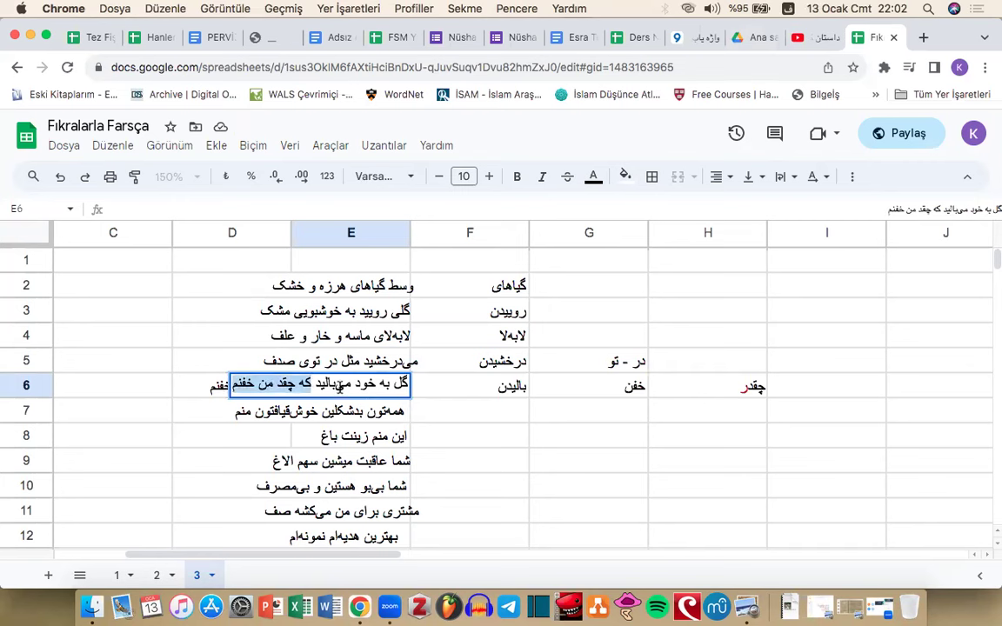
pyautogui.doubleClick(366, 383)
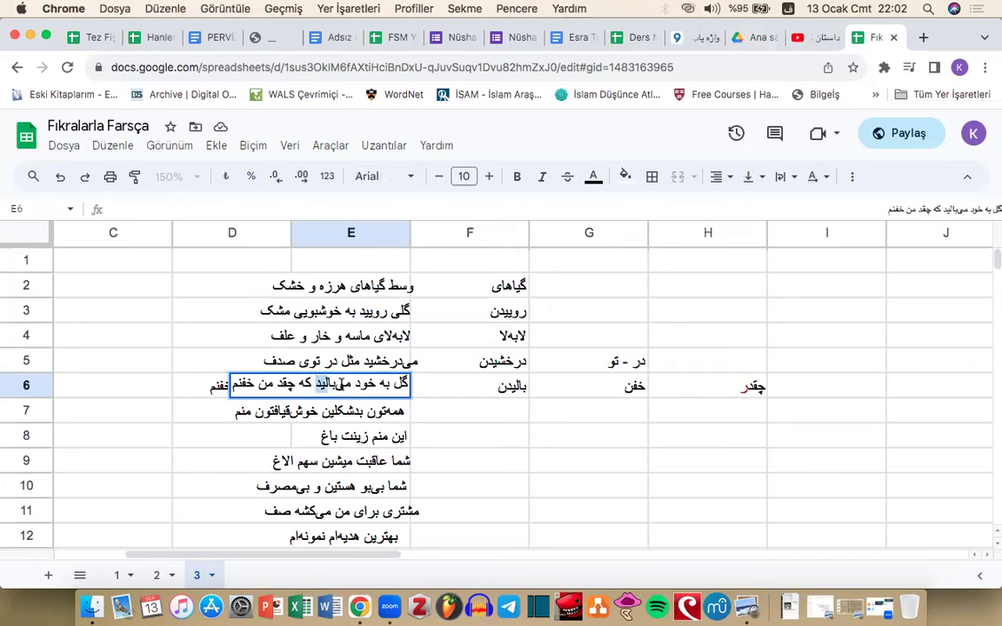
pyautogui.click(448, 393)
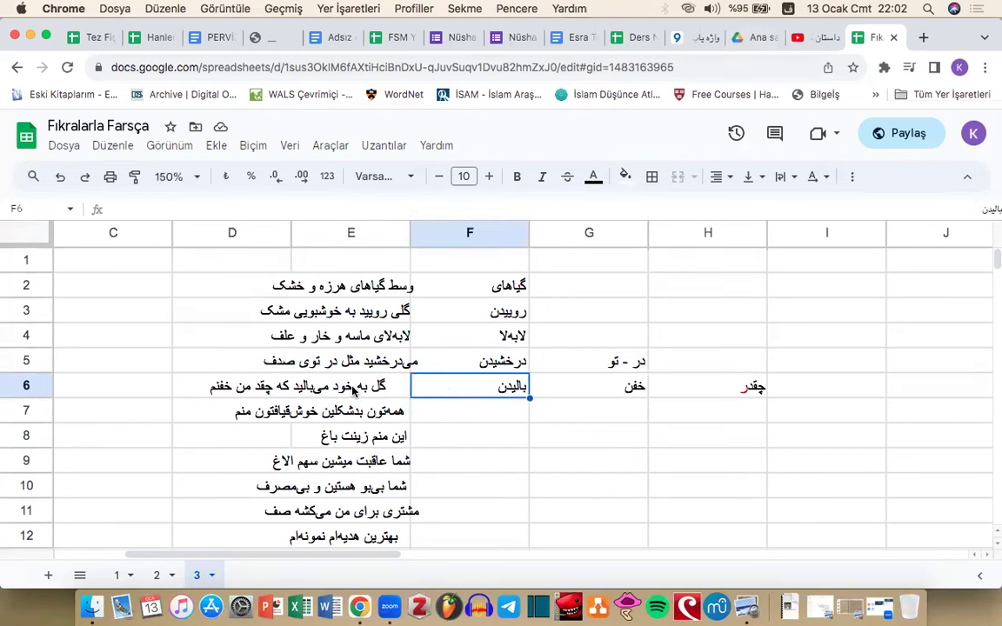
# Step: Highlight words of the verse in E7 and enter همه شما in F7 as the standard form of همه‌تون
pyautogui.doubleClick(364, 405)
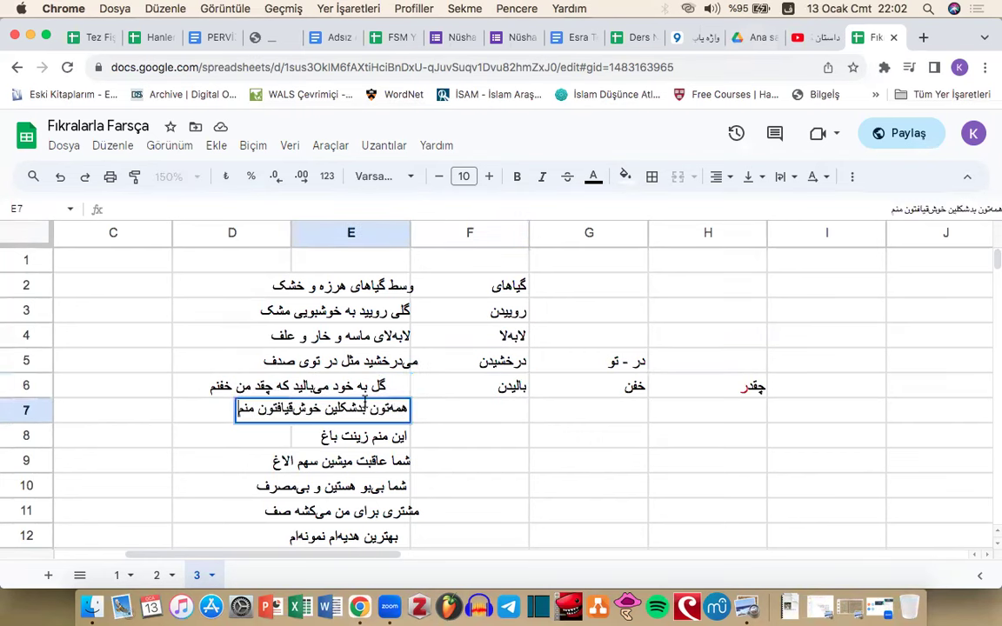
pyautogui.moveTo(325, 408); pyautogui.dragTo(368, 409)
pyautogui.click(328, 409)
pyautogui.doubleClick(383, 409)
pyautogui.click(461, 414)
pyautogui.write('همه شما')
# Step: Highlight بدشکلین in E7 and enter its full form بدشکل هستید in F8
pyautogui.click(366, 422)
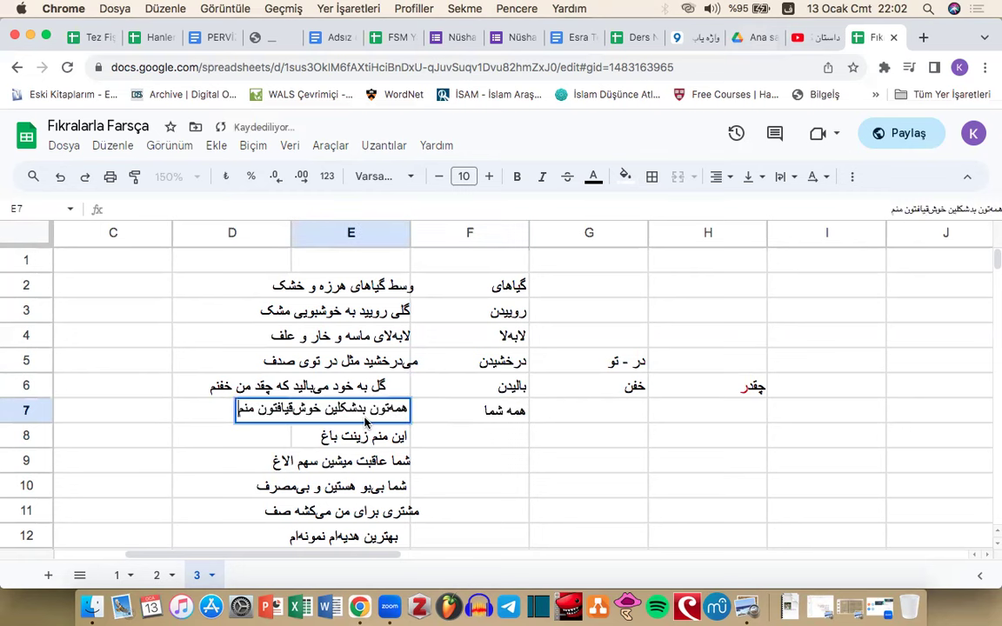
pyautogui.doubleClick(365, 408)
pyautogui.moveTo(365, 409); pyautogui.dragTo(326, 409)
pyautogui.click(348, 409)
pyautogui.click(476, 437)
pyautogui.write('بد')
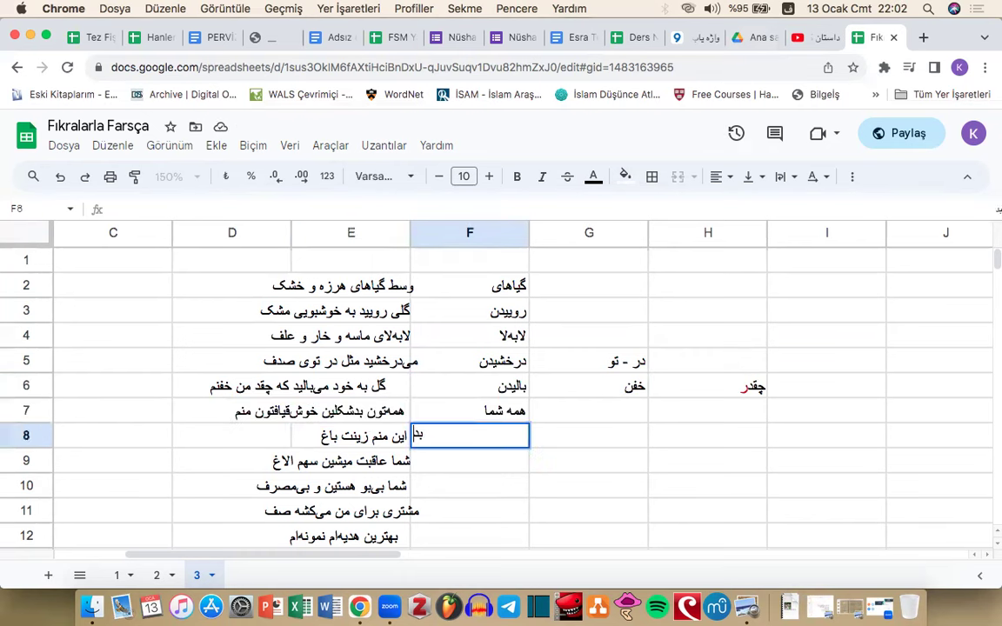
pyautogui.write('شکل هستید')
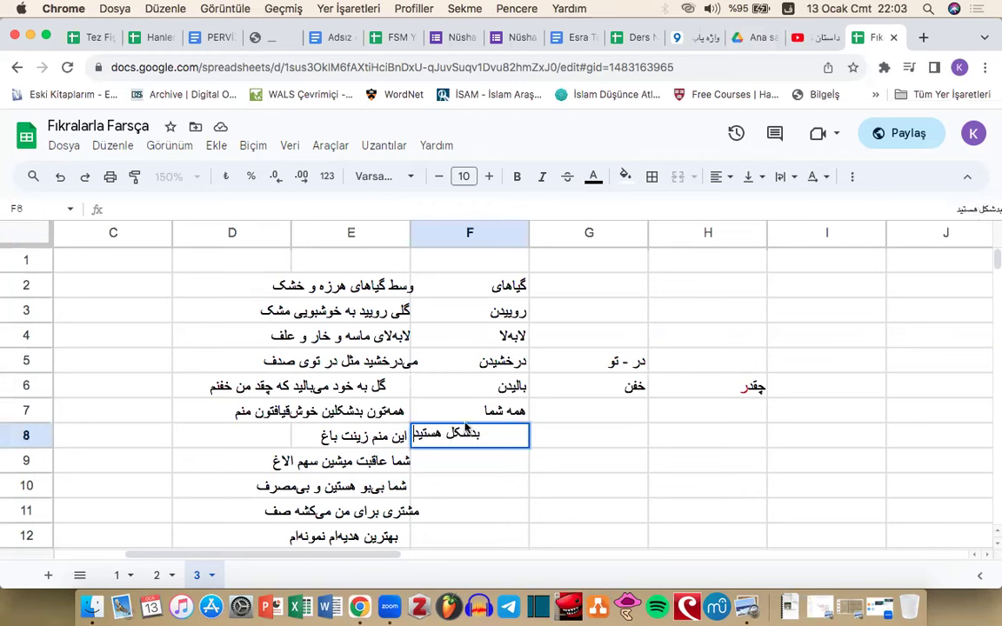
# Step: Contract the phrase in F8 to بدشکلید, replace its ending to make بدشکلین, and highlight the whole word
pyautogui.moveTo(442, 432); pyautogui.dragTo(432, 435)
pyautogui.press('BackSpace')
pyautogui.click(418, 434)
pyautogui.press('BackSpace')
pyautogui.moveTo(418, 434); pyautogui.dragTo(412, 462)
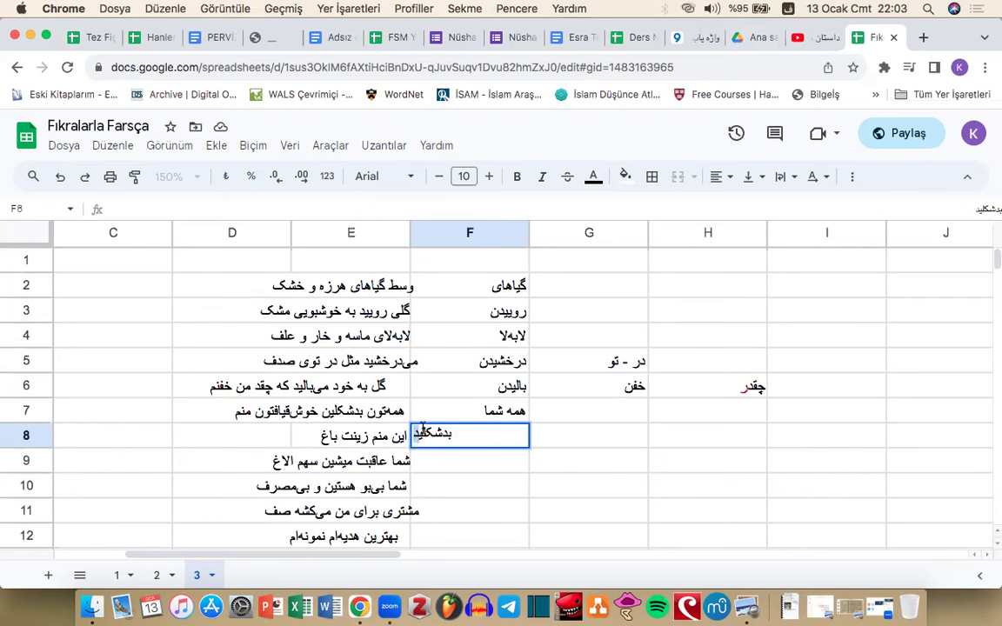
pyautogui.write('ین')
pyautogui.moveTo(458, 433); pyautogui.dragTo(403, 437)
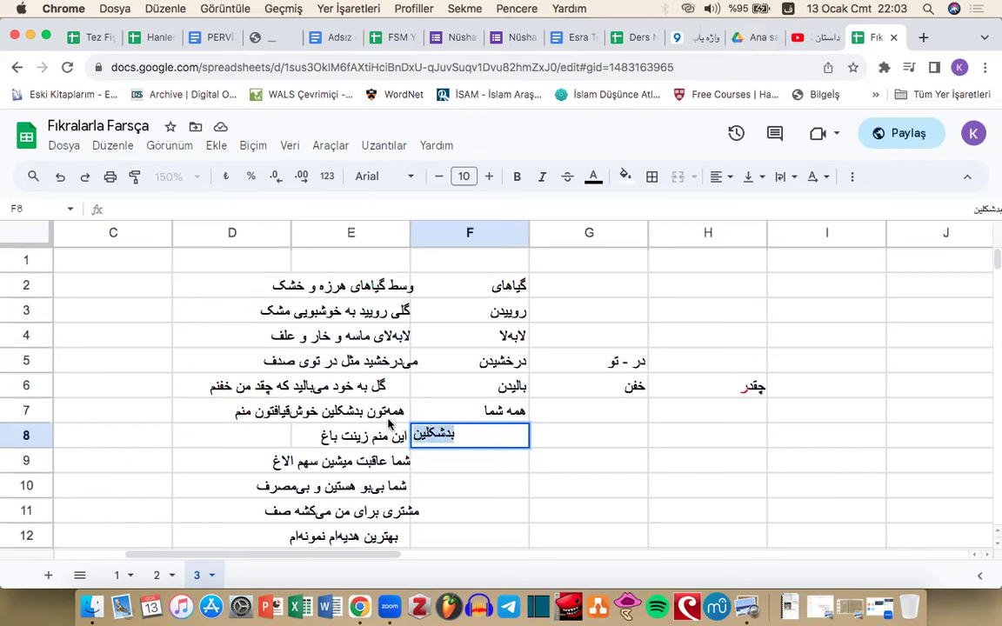
# Step: Examine the verse in E7, highlighting همه‌تون بدشکلین and the word خوش‌قیافتون
pyautogui.doubleClick(390, 420)
pyautogui.moveTo(326, 410); pyautogui.dragTo(399, 408)
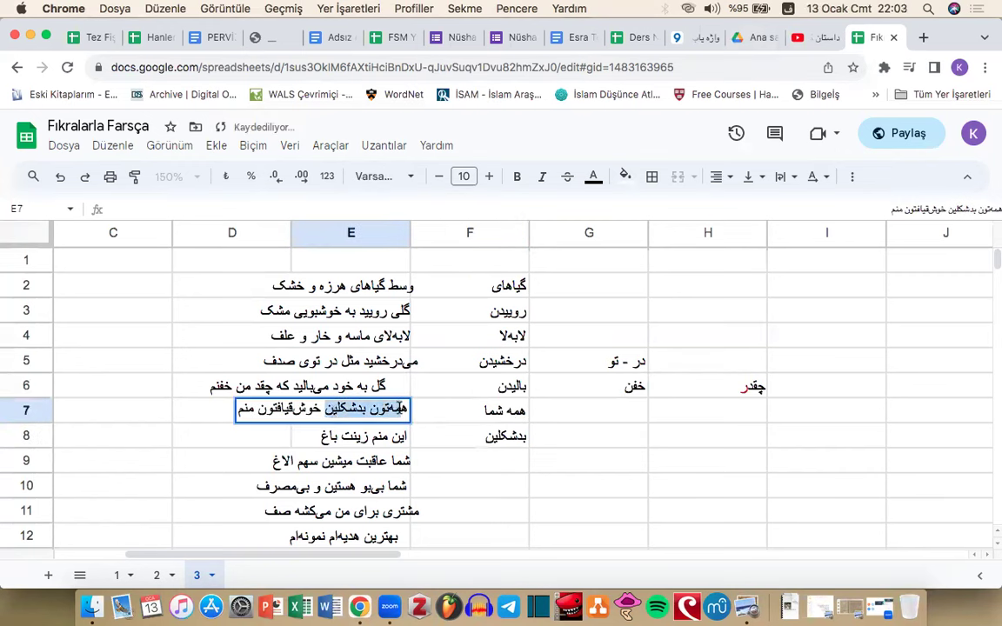
pyautogui.click(349, 410)
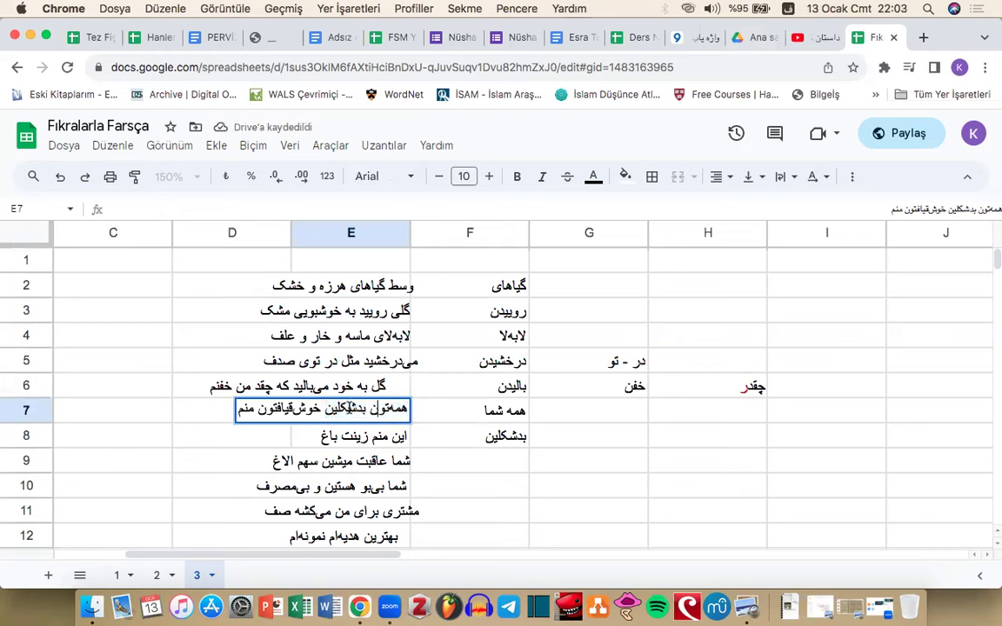
pyautogui.moveTo(322, 409)
pyautogui.mouseDown()
pyautogui.moveTo(256, 411)
pyautogui.moveTo(322, 407)
pyautogui.mouseUp()
pyautogui.click(243, 411)
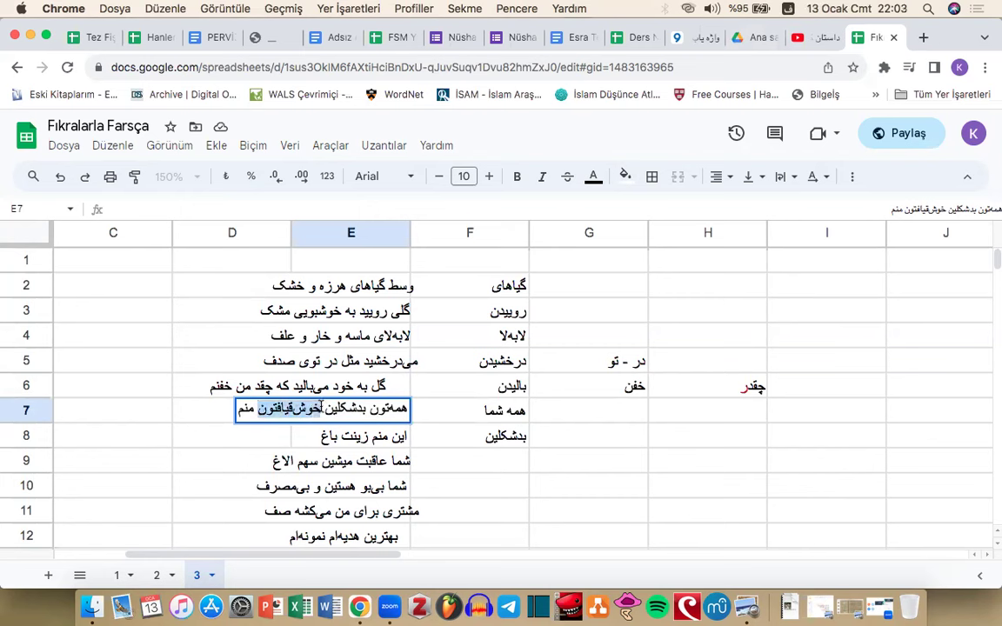
pyautogui.click(249, 411)
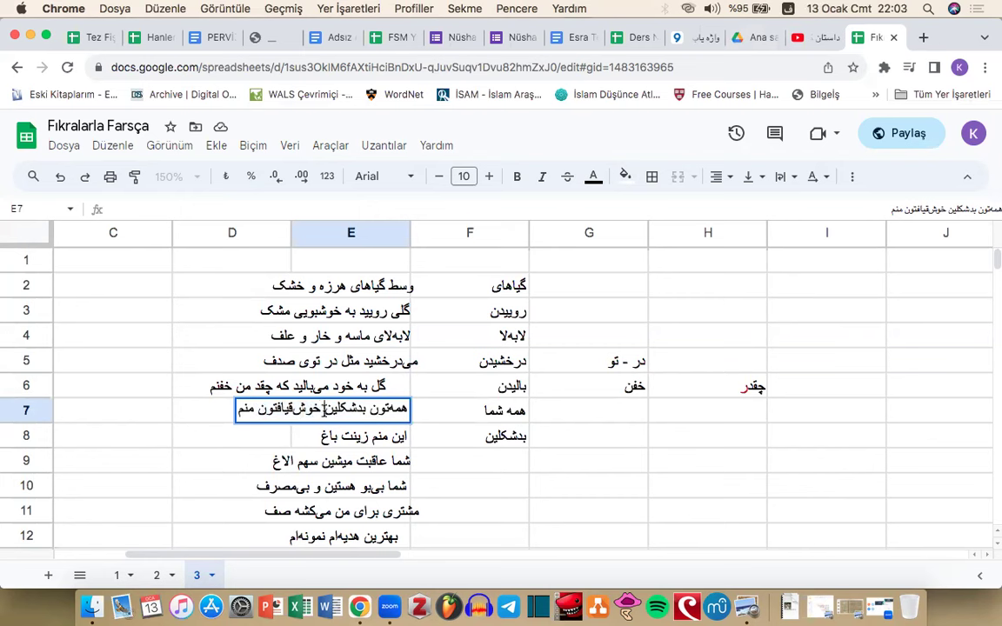
# Step: Replay the part of the YouTube video that matches the verses in E6 and E7, comparing it with the sheet, and pause at 0:19
pyautogui.press('Return')
pyautogui.click(369, 393)
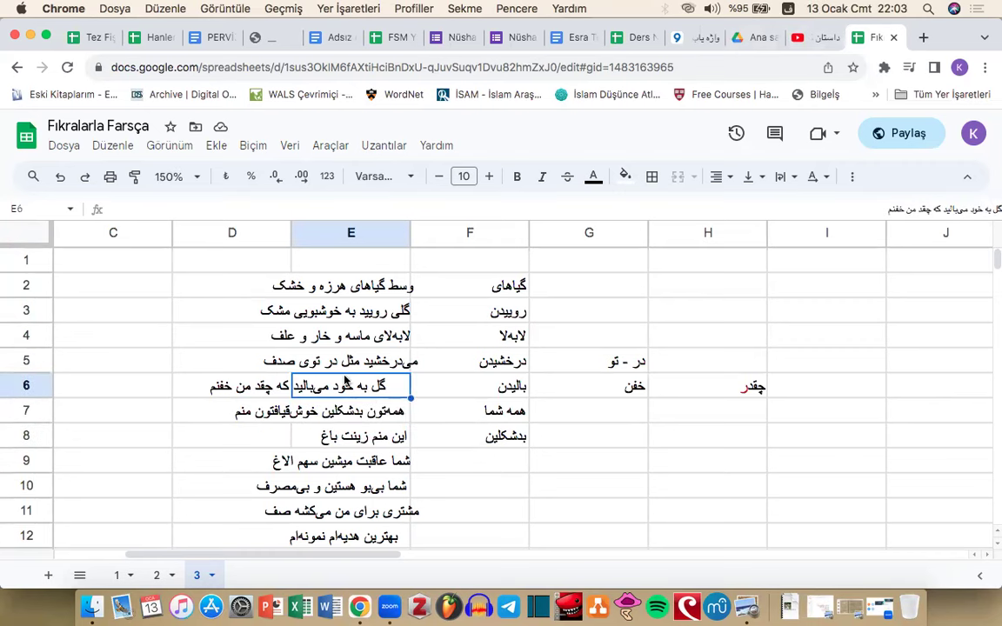
pyautogui.click(346, 414)
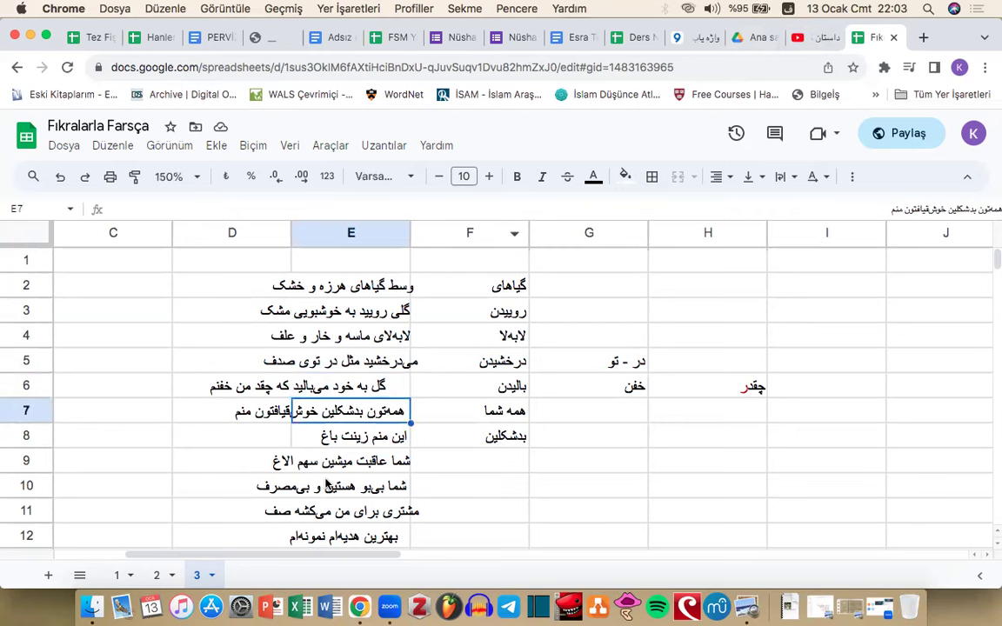
pyautogui.click(822, 37)
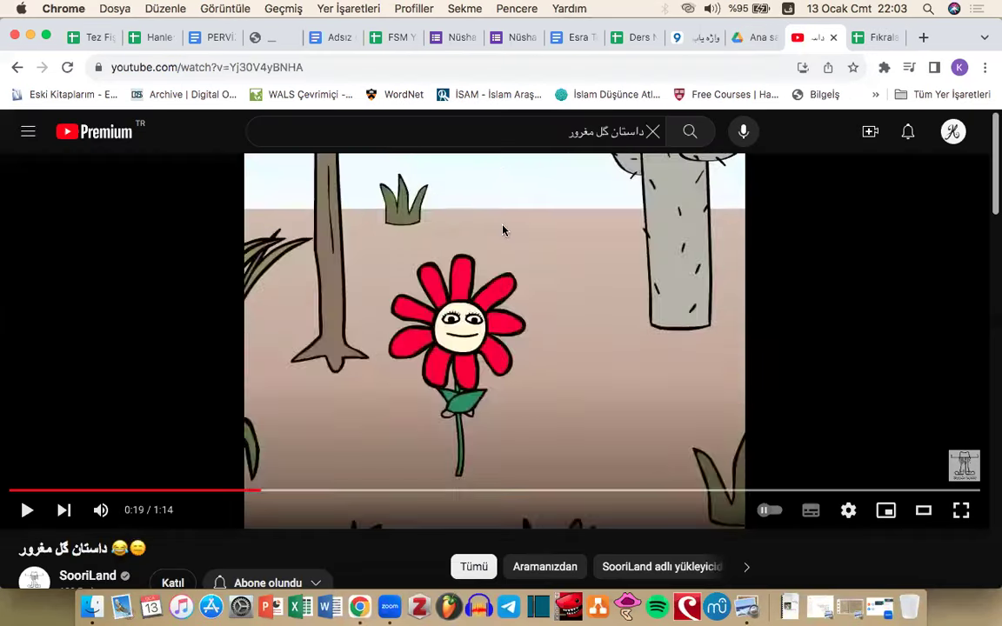
pyautogui.press('Left')
pyautogui.press('Down')
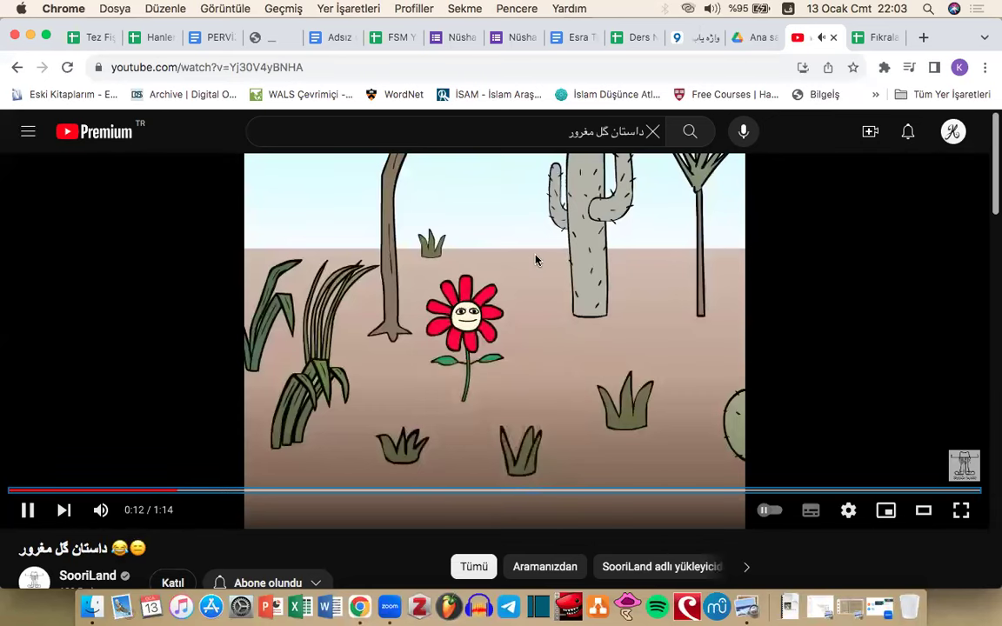
pyautogui.click(867, 37)
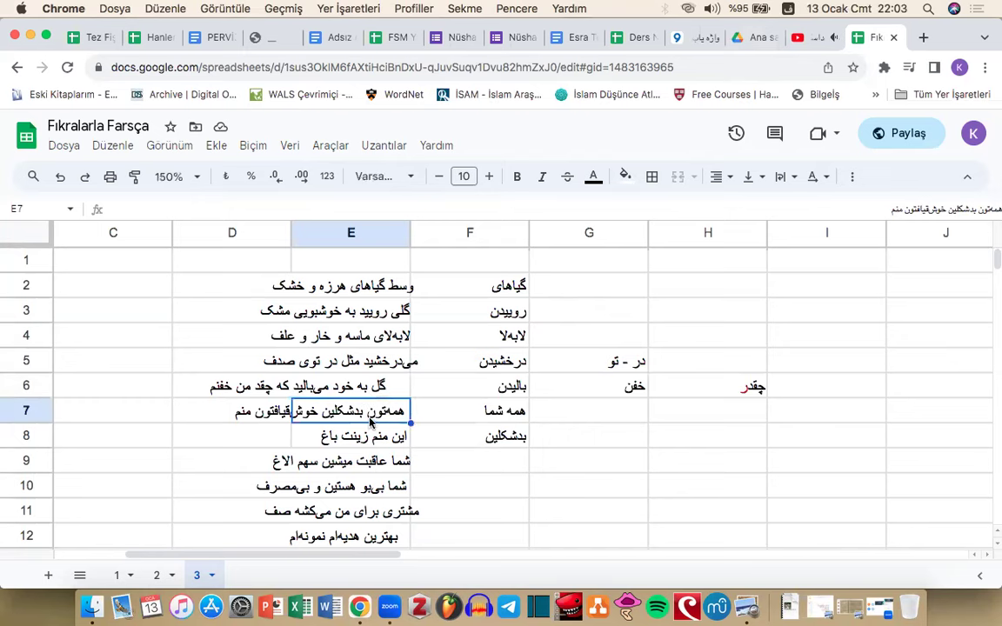
pyautogui.hotkey('ctrl', 'shift', 'Tab')
pyautogui.click(554, 283)
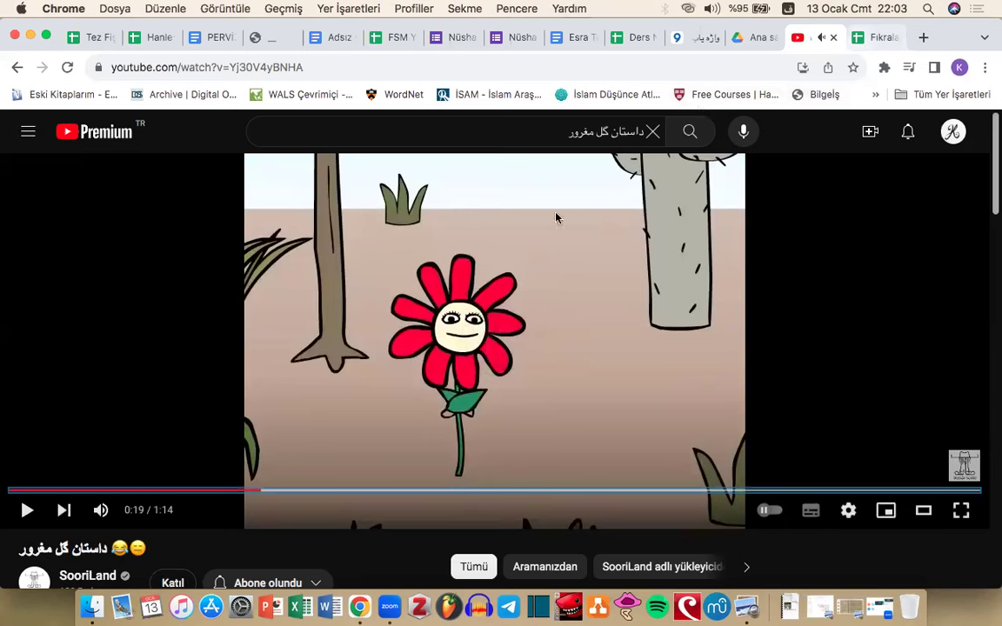
# Step: Play the next section of the video from 0:19, pause it, and return to the Fıkralarla Farsça spreadsheet
pyautogui.click(515, 263)
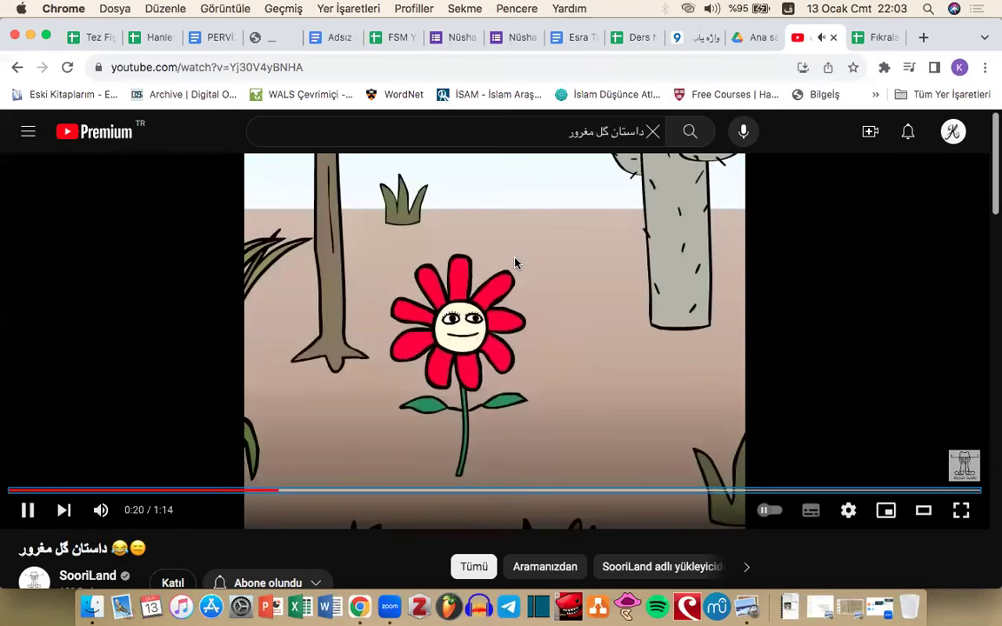
pyautogui.click(649, 306)
pyautogui.click(872, 40)
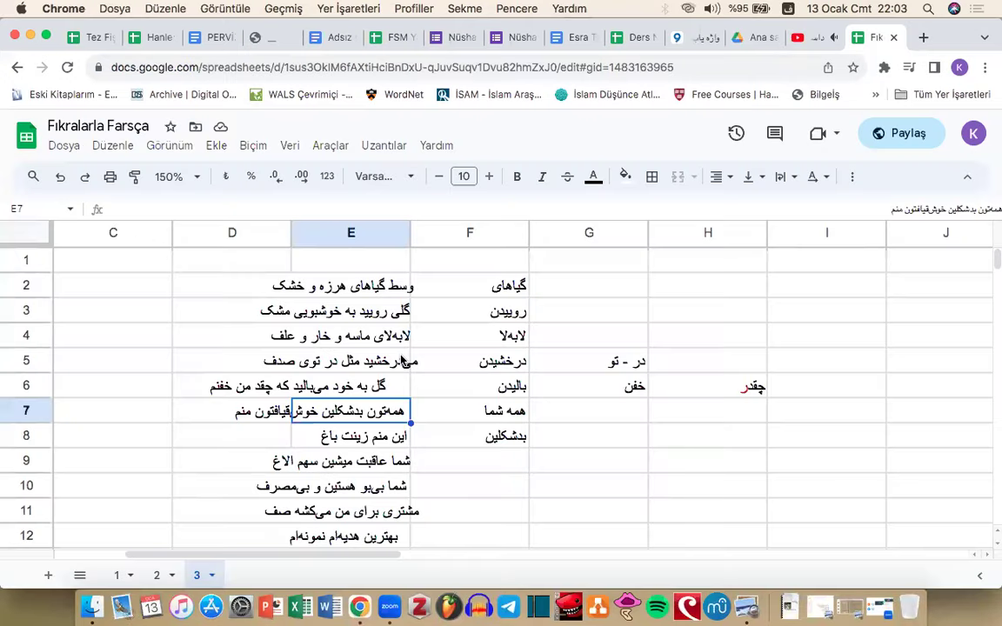
# Step: Examine the verse in E8, highlighting زینت باغ and the words of the line
pyautogui.click(316, 434)
pyautogui.doubleClick(316, 433)
pyautogui.moveTo(317, 434); pyautogui.dragTo(368, 434)
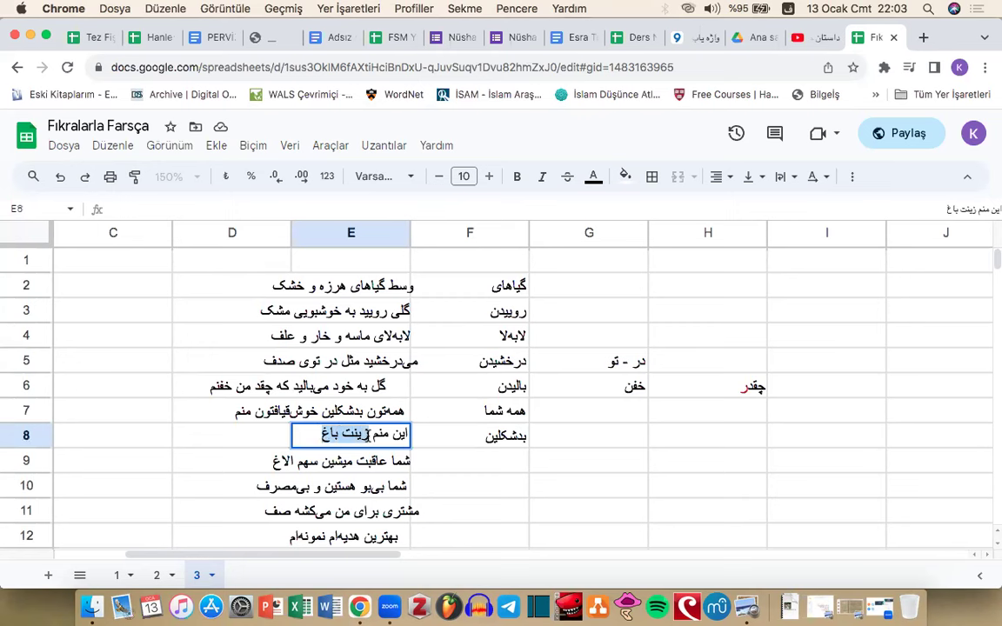
pyautogui.click(372, 434)
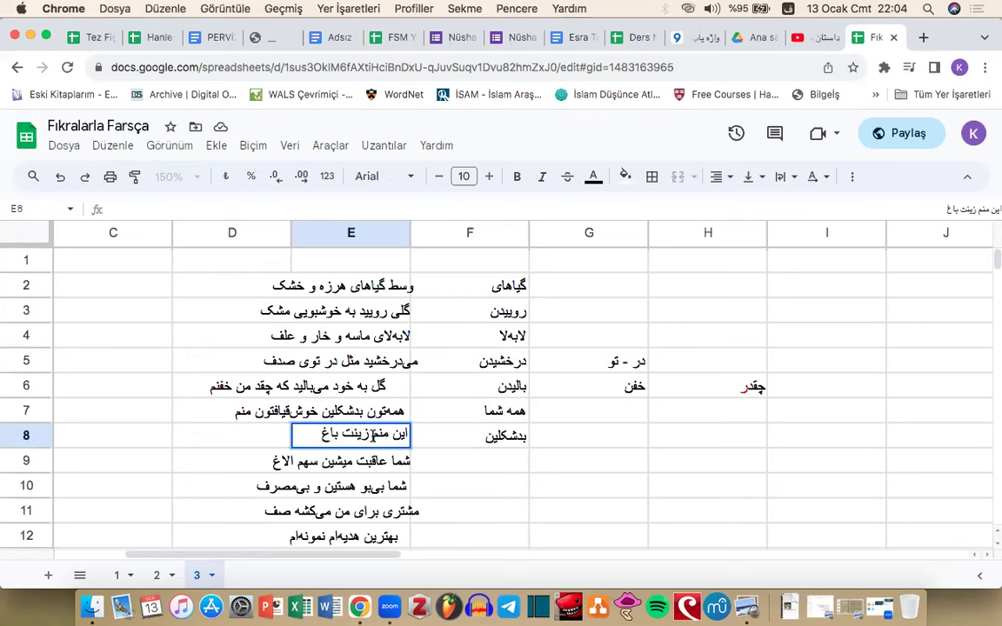
pyautogui.moveTo(372, 434); pyautogui.dragTo(315, 436)
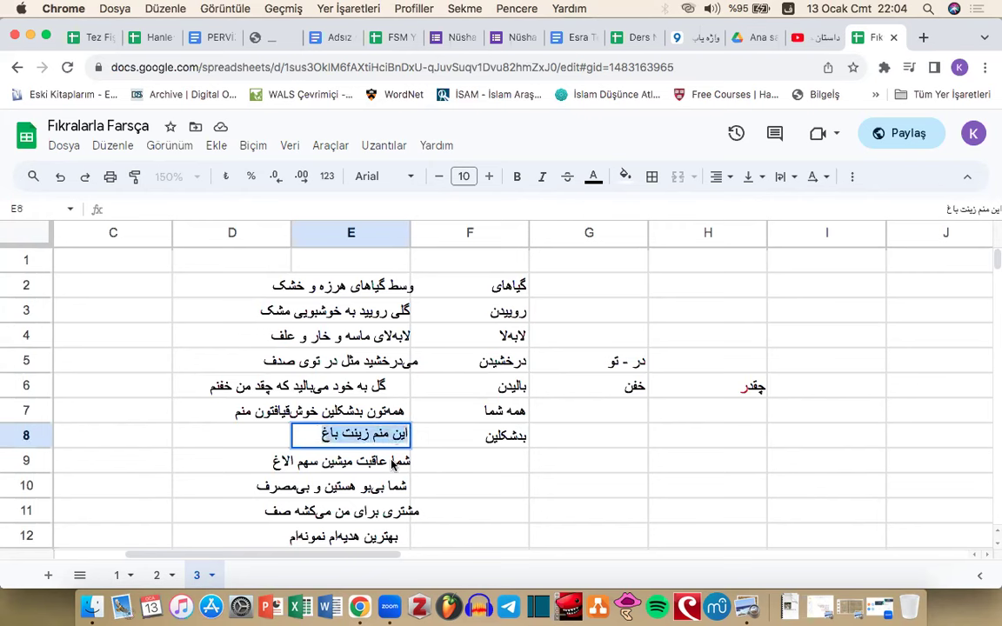
# Step: Examine the verse in E9, highlighting its words and the phrase میشین سهم الاغ
pyautogui.click(380, 458)
pyautogui.moveTo(386, 458); pyautogui.dragTo(288, 463)
pyautogui.click(288, 466)
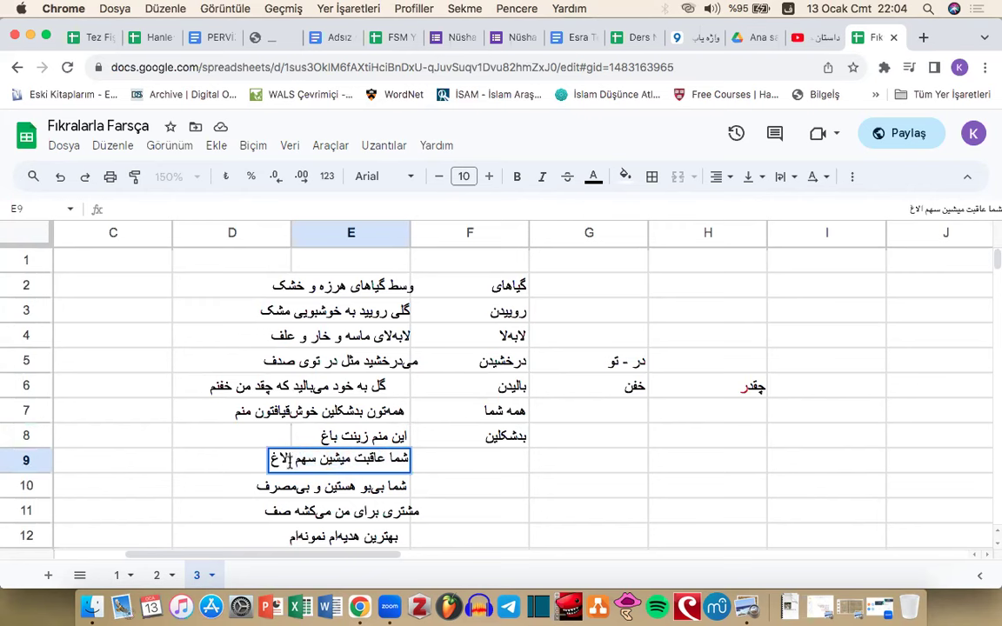
pyautogui.doubleClick(300, 458)
pyautogui.click(296, 463)
pyautogui.moveTo(272, 461); pyautogui.dragTo(348, 458)
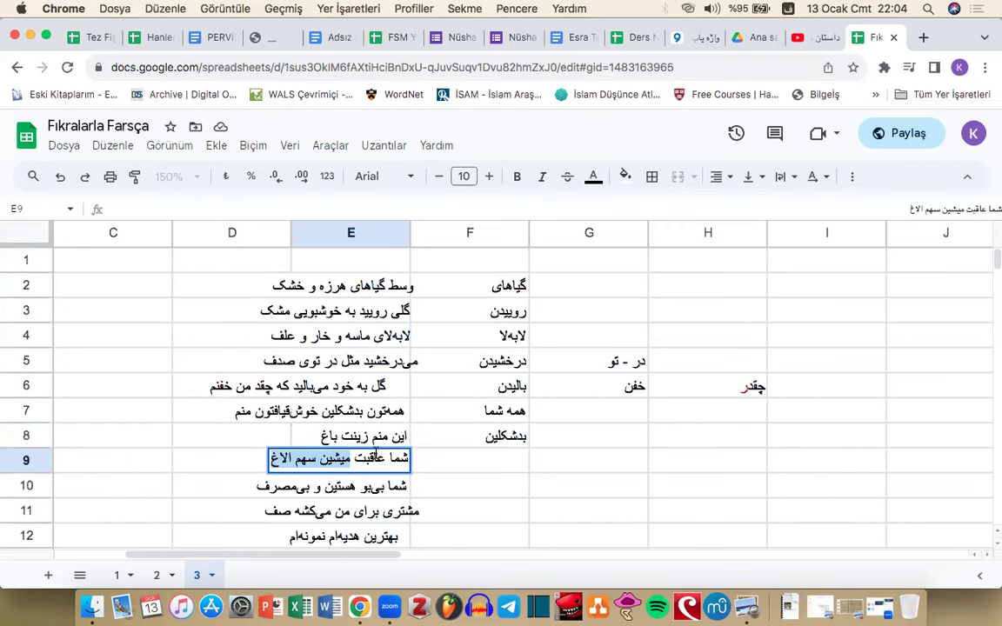
# Step: Enter the infinitive شدن in F9 beside the verse containing میشین
pyautogui.click(500, 461)
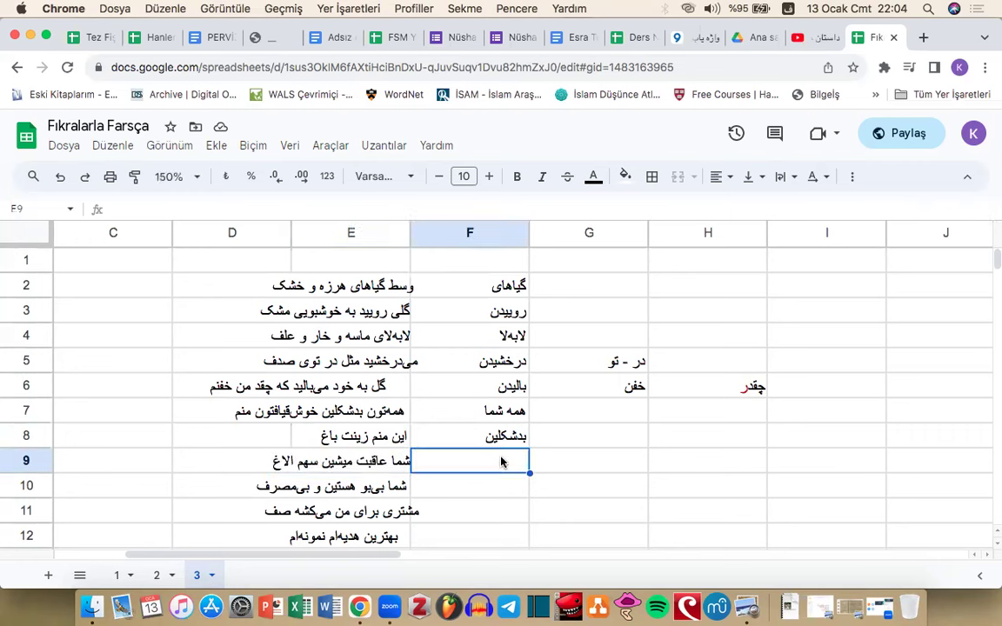
pyautogui.write('شدد')
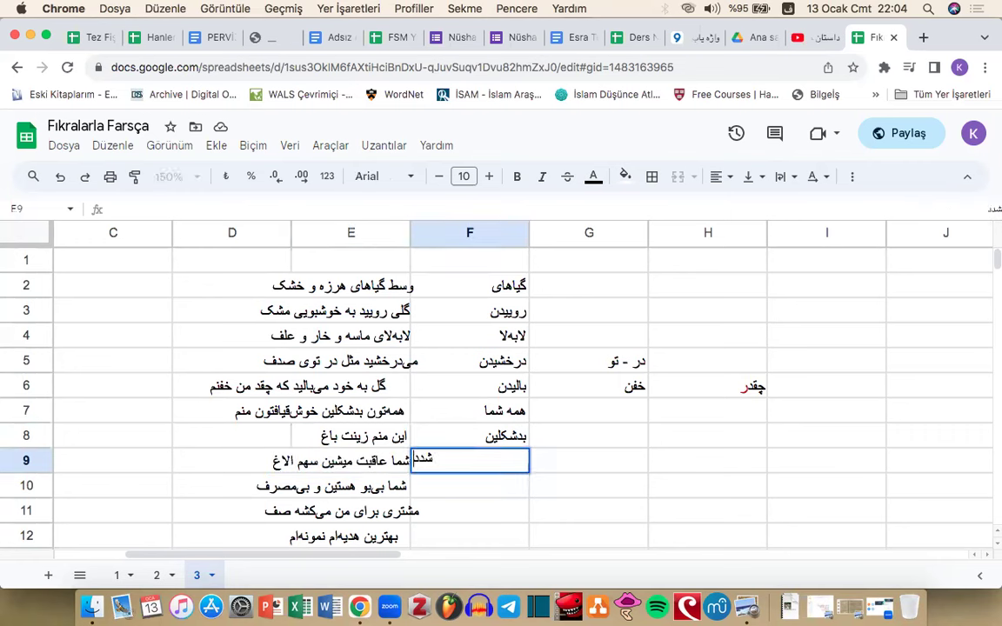
pyautogui.press('BackSpace')
pyautogui.write('ن')
pyautogui.press('Return')
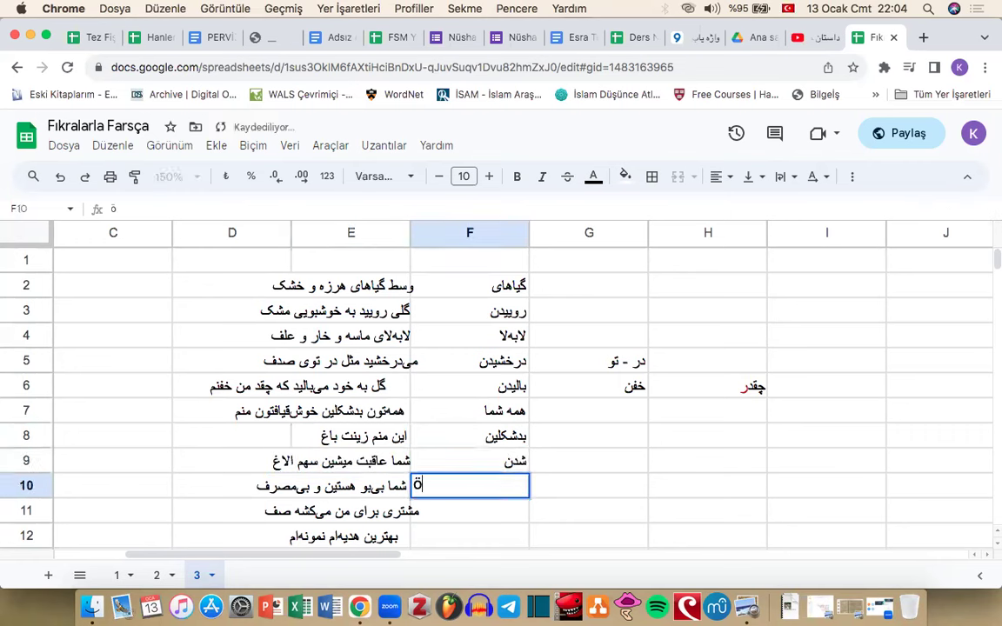
# Step: Enter the present stem شو in F10 and colour its letter و red
pyautogui.write('شو')
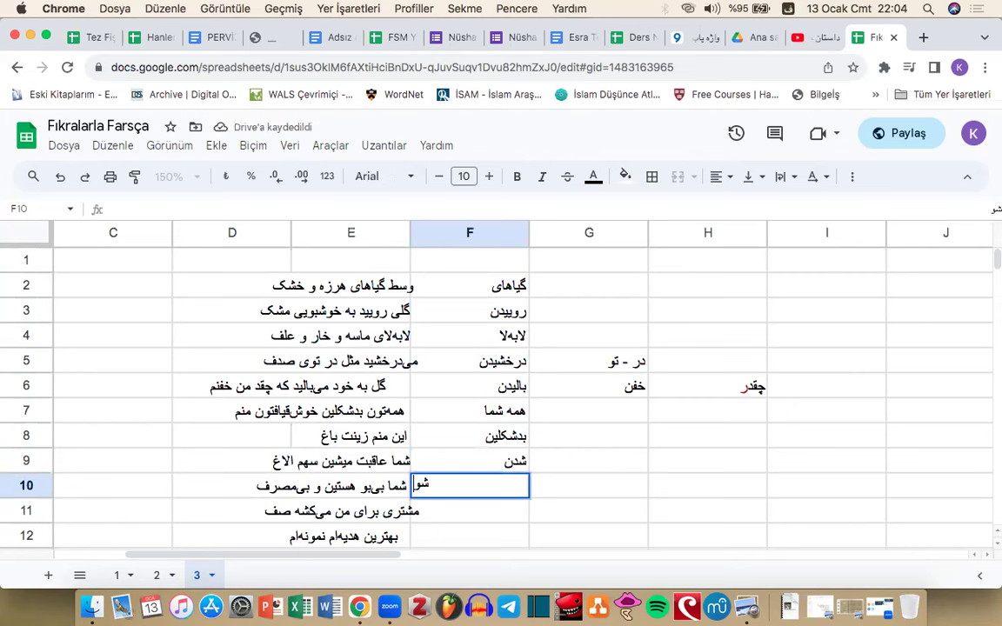
pyautogui.press('Return')
pyautogui.doubleClick(513, 486)
pyautogui.moveTo(511, 486); pyautogui.dragTo(519, 485)
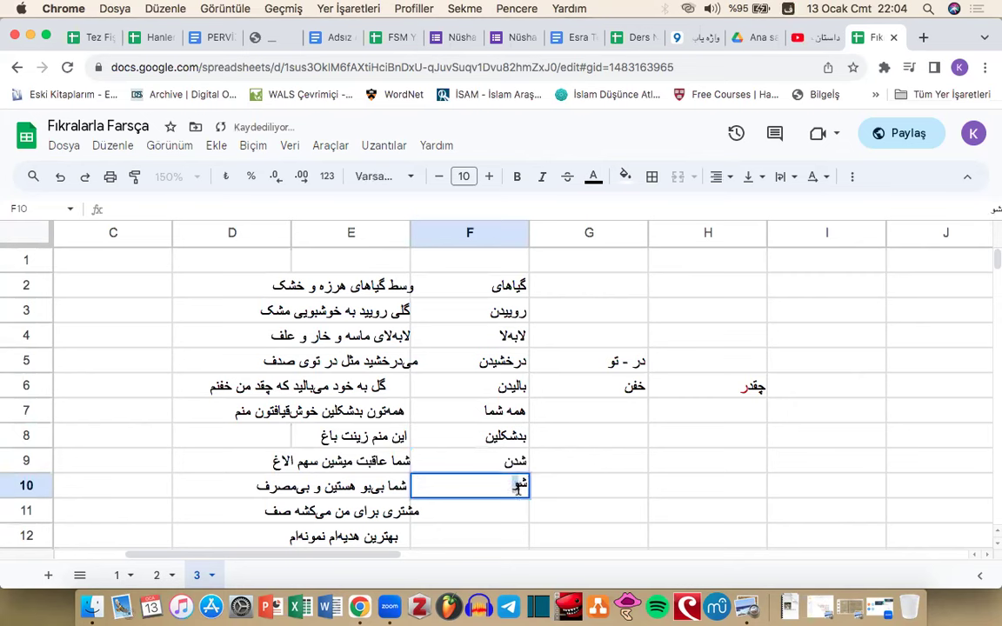
pyautogui.click(593, 176)
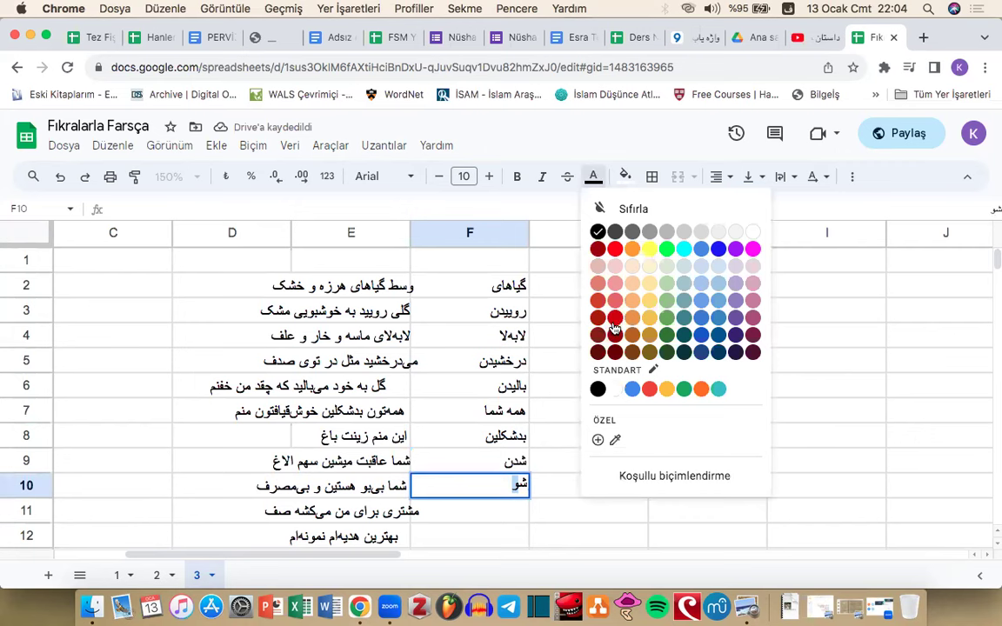
pyautogui.click(614, 324)
pyautogui.press('Tab')
# Step: Enter the full form می‌شوید in G10 and colour its letter و red
pyautogui.write('می')
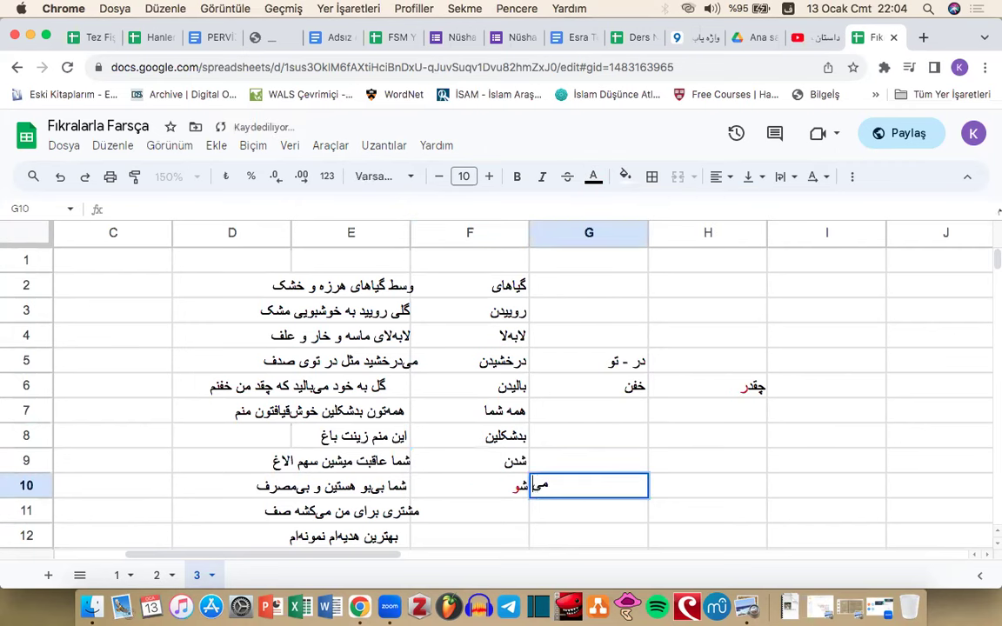
pyautogui.write('\u200cشوید')
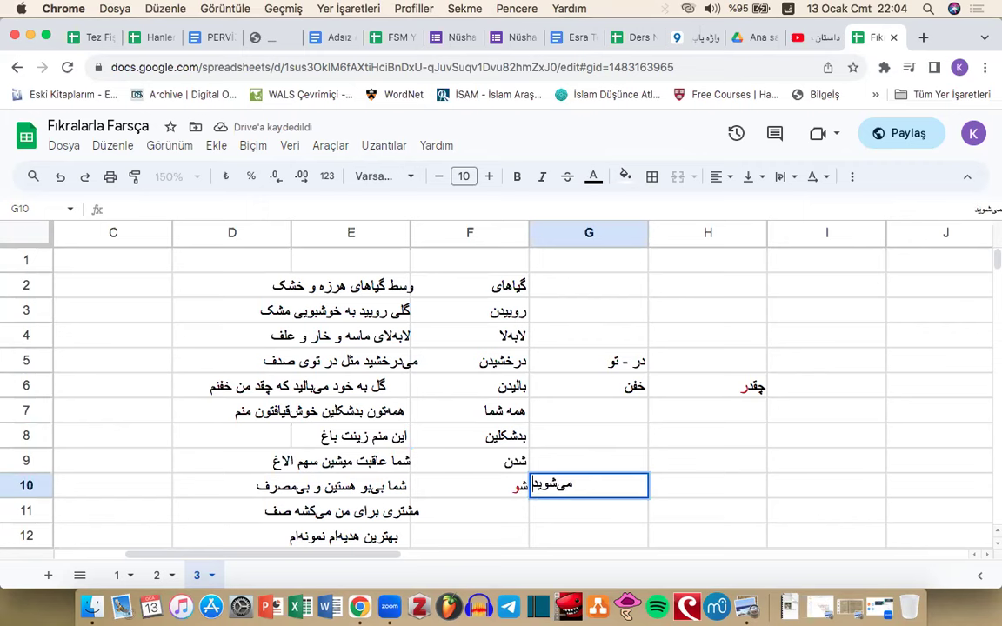
pyautogui.press('Return')
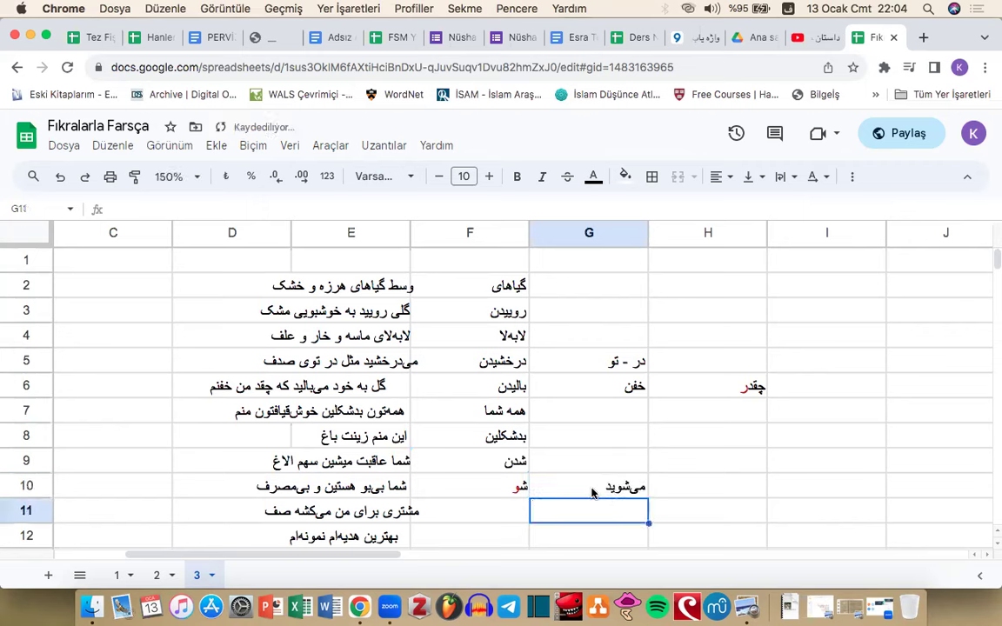
pyautogui.press('Down')
pyautogui.press('Down')
pyautogui.doubleClick(619, 461)
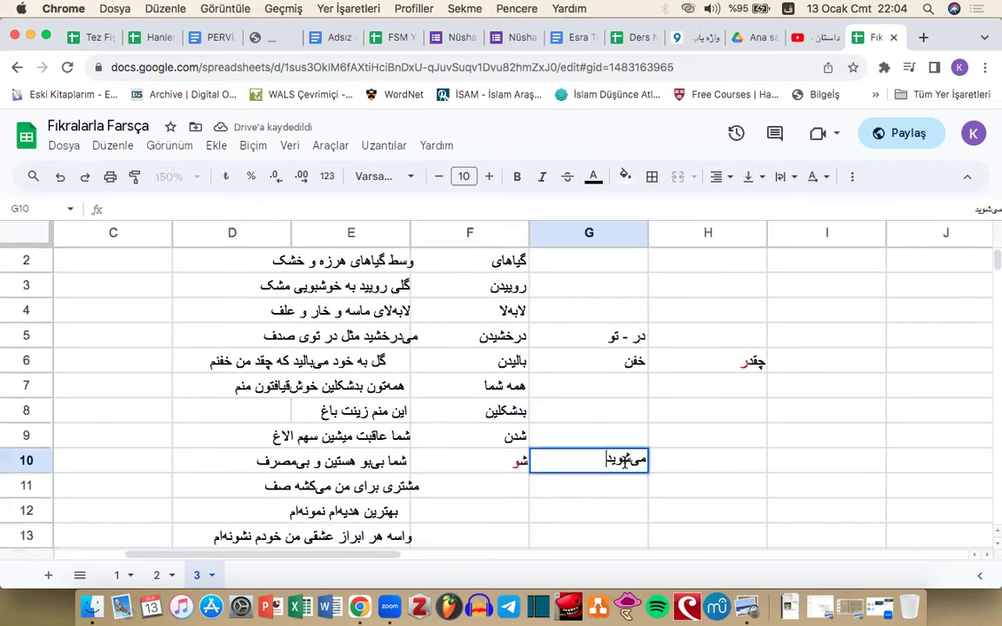
pyautogui.click(593, 176)
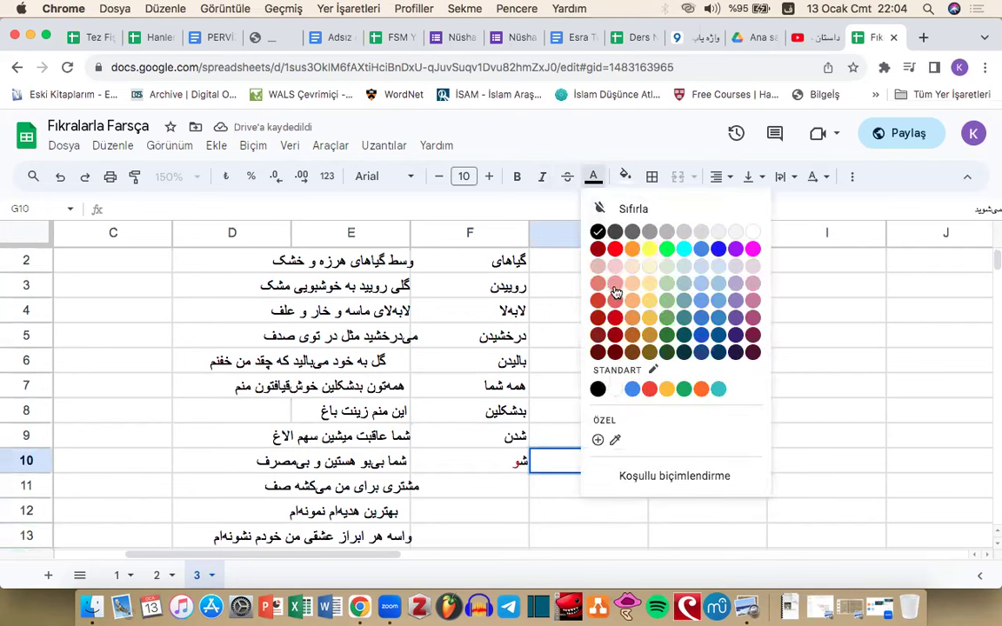
pyautogui.click(616, 295)
pyautogui.press('Return')
# Step: Enter the colloquial form می‌شین in G11 and highlight the whole word
pyautogui.write('می\u200cشوید')
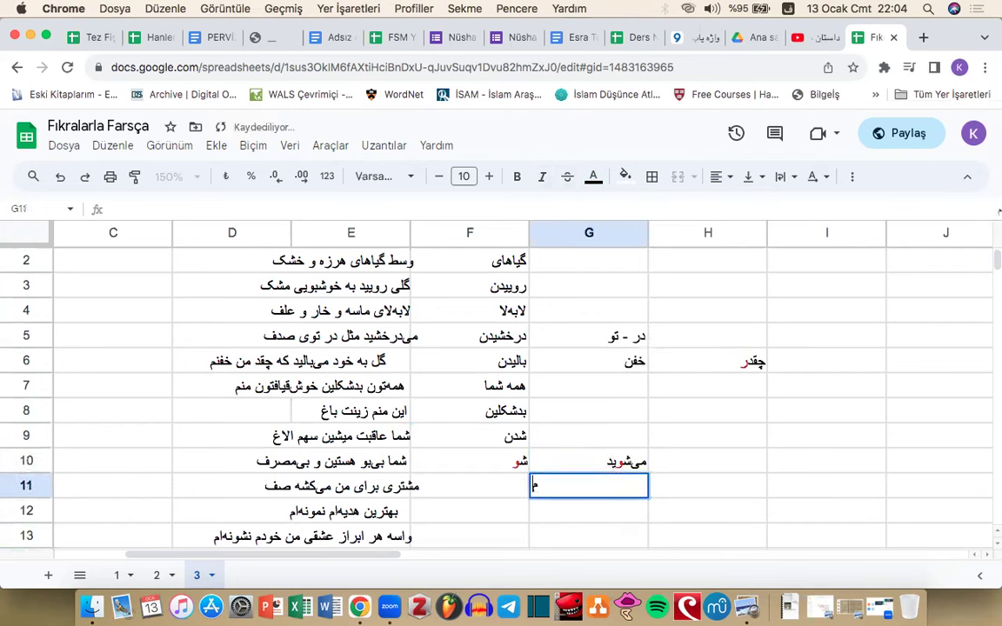
pyautogui.press('BackSpace')
pyautogui.press('BackSpace')
pyautogui.press('BackSpace')
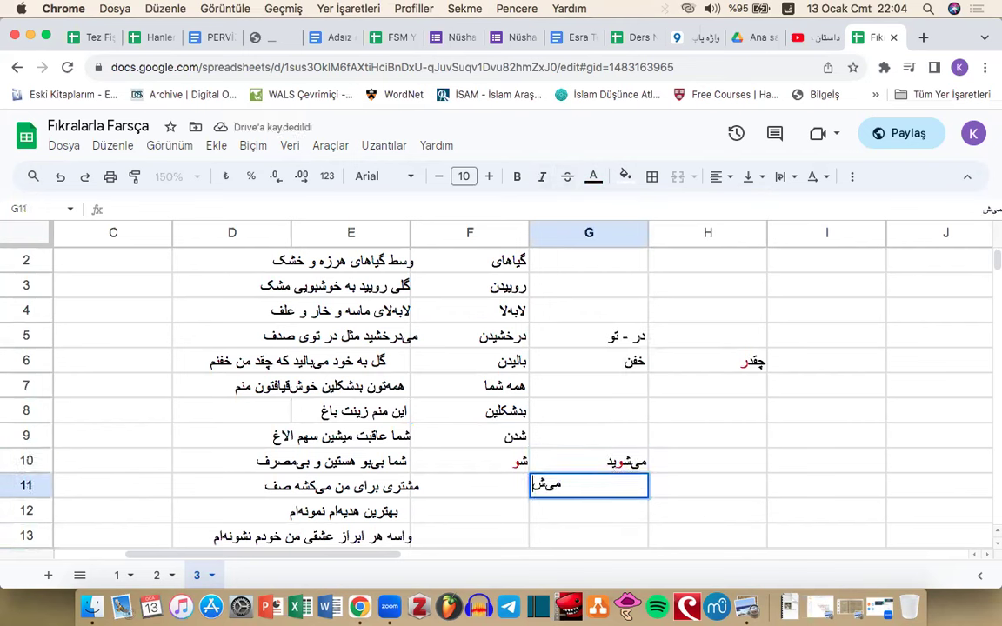
pyautogui.write('ی')
pyautogui.moveTo(537, 484); pyautogui.dragTo(527, 488)
pyautogui.press('BackSpace')
pyautogui.write('ن')
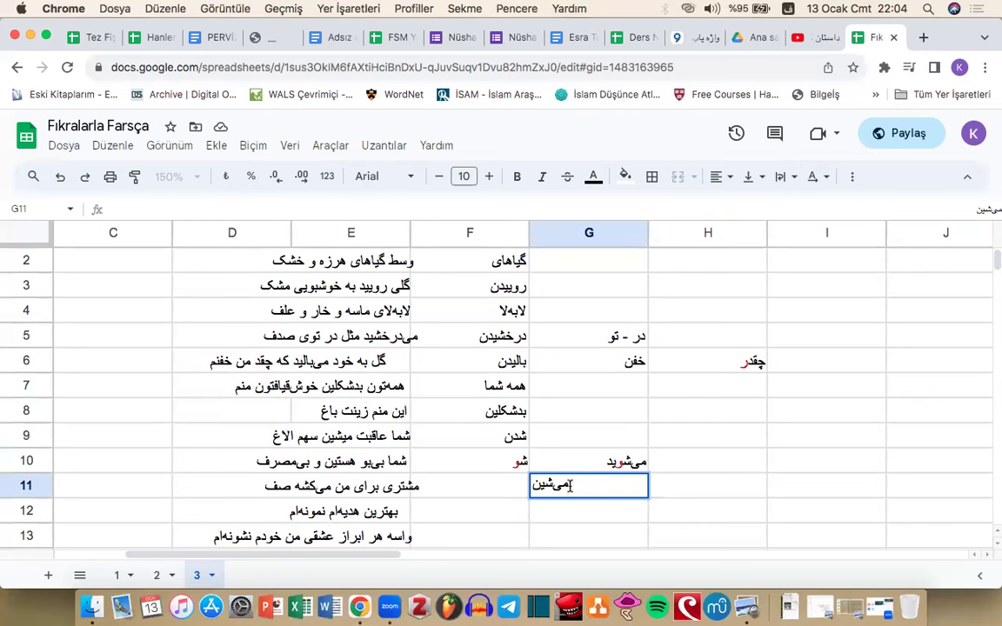
pyautogui.moveTo(570, 486); pyautogui.dragTo(504, 488)
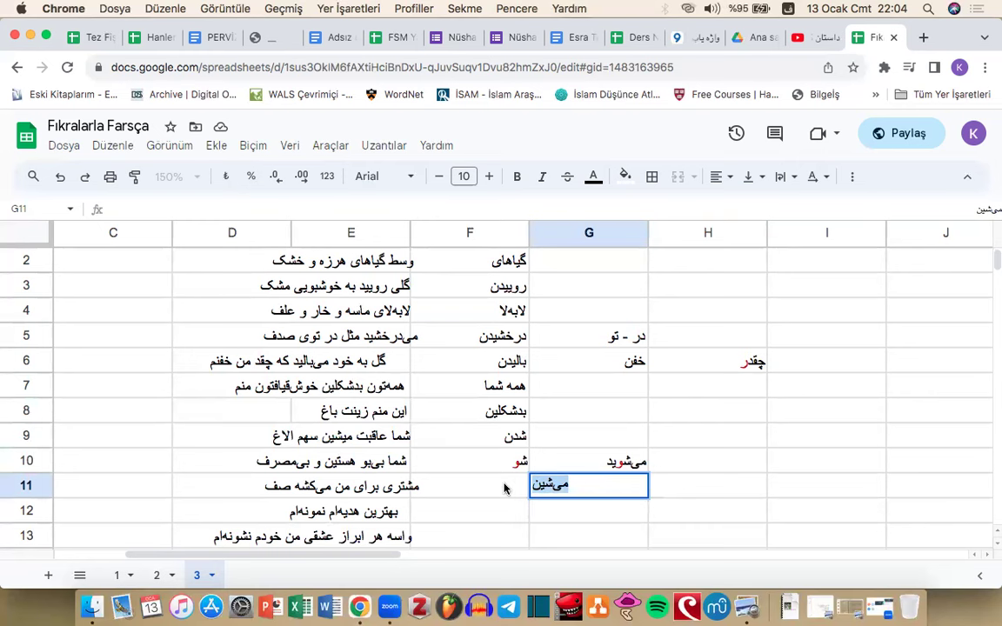
# Step: Examine the verse in E9 by parts, highlighting شما عاقبت, letters of میشین, and سهم الاغ
pyautogui.doubleClick(356, 436)
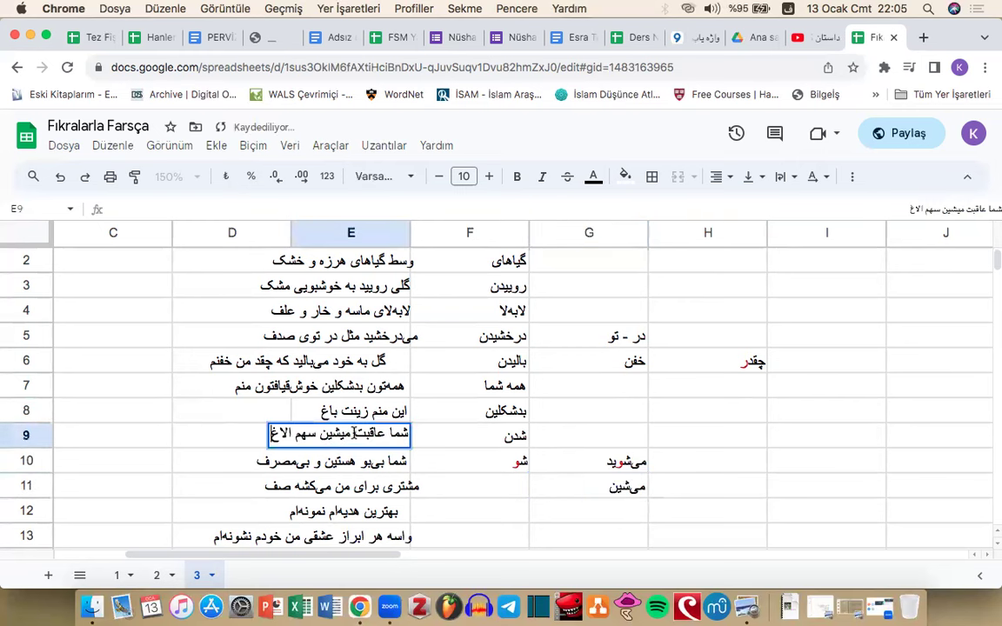
pyautogui.moveTo(354, 433); pyautogui.dragTo(408, 433)
pyautogui.moveTo(349, 433); pyautogui.dragTo(337, 433)
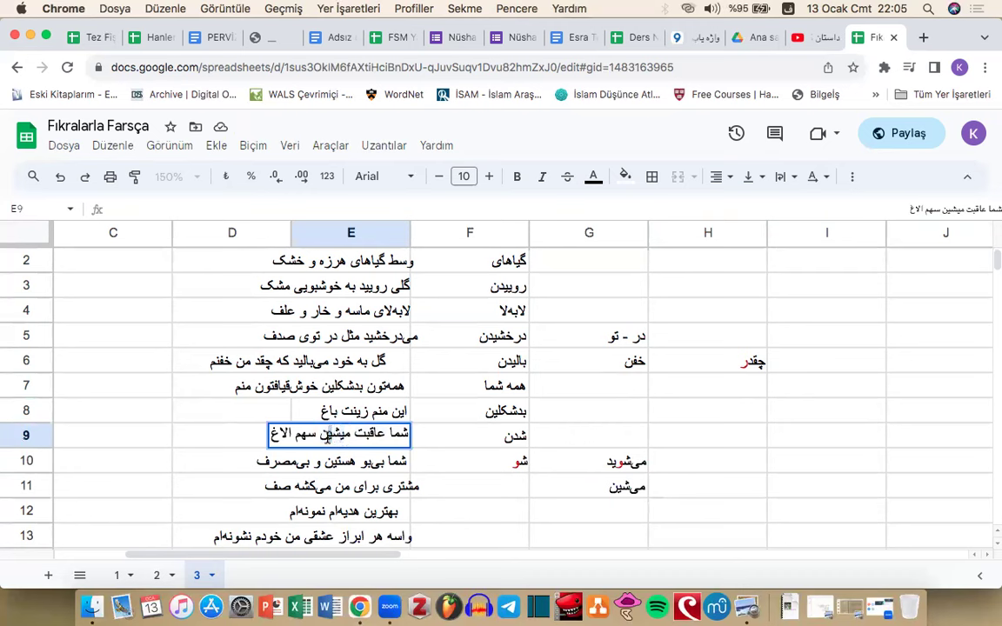
pyautogui.moveTo(348, 436); pyautogui.dragTo(408, 433)
pyautogui.click(355, 439)
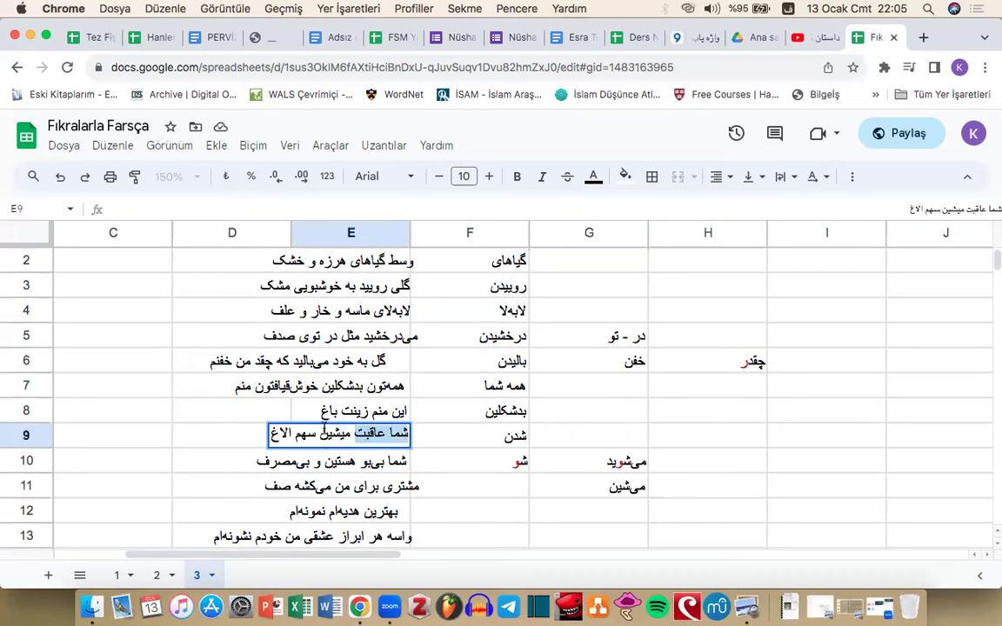
pyautogui.moveTo(271, 435); pyautogui.dragTo(348, 436)
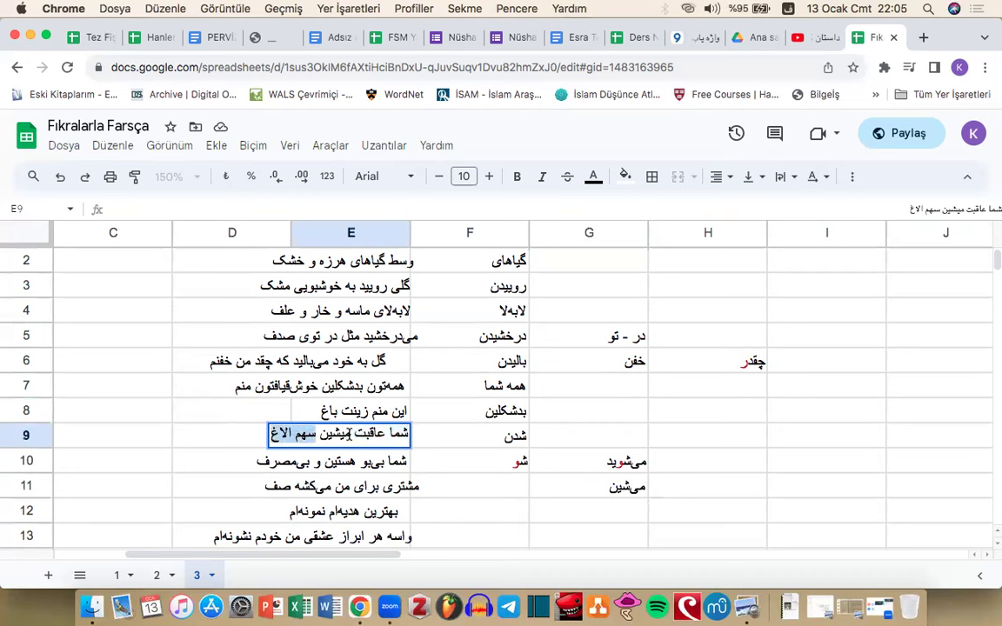
# Step: Revisit the verses in E8 and E9, and play the next part of the YouTube story up to 0:28 before returning to the sheet
pyautogui.doubleClick(351, 408)
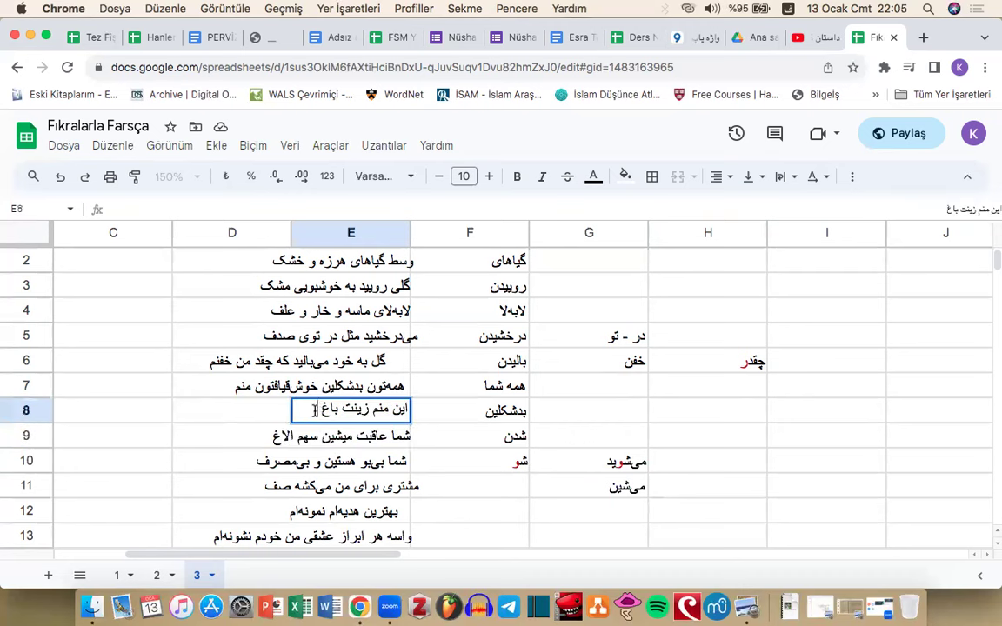
pyautogui.doubleClick(354, 436)
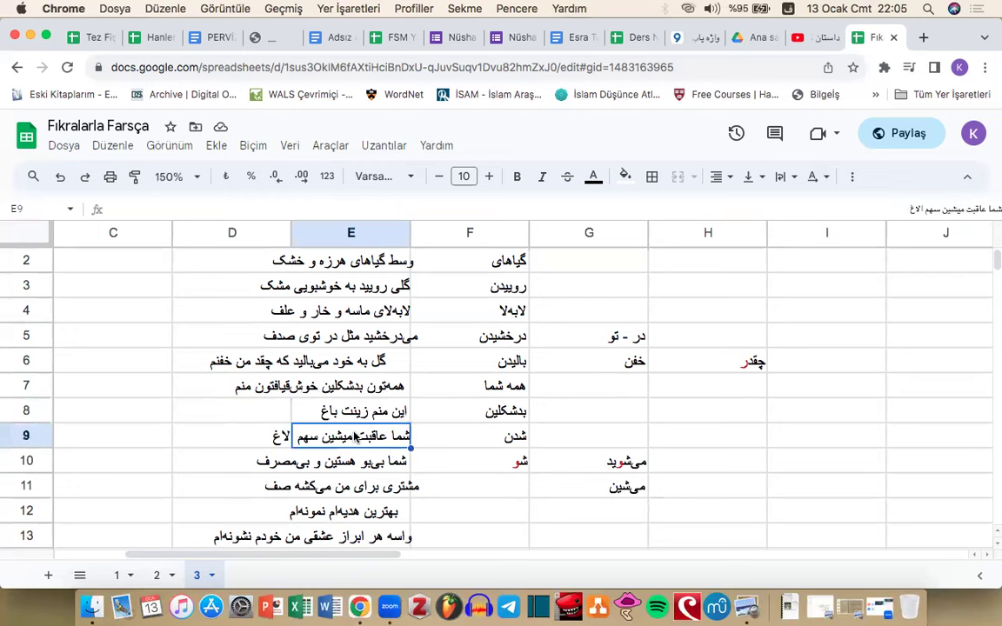
pyautogui.click(813, 38)
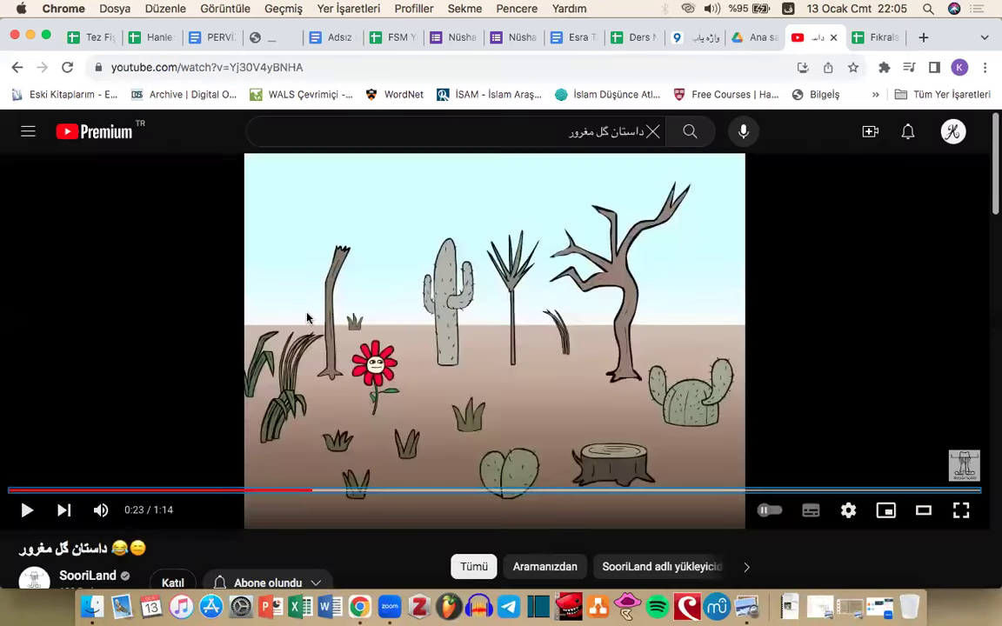
pyautogui.click(241, 301)
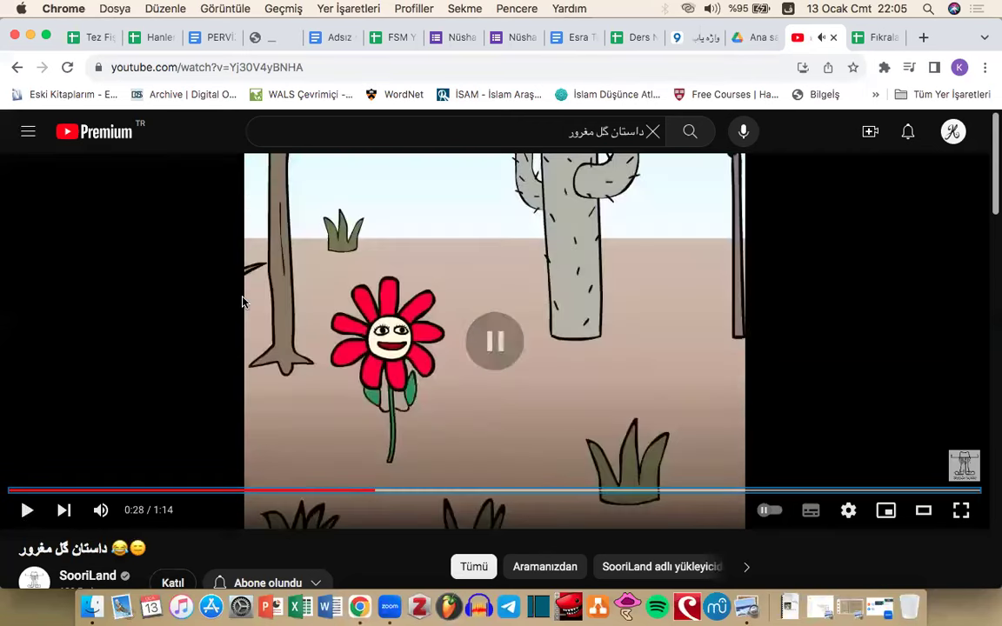
pyautogui.hotkey('ctrl', 'Tab')
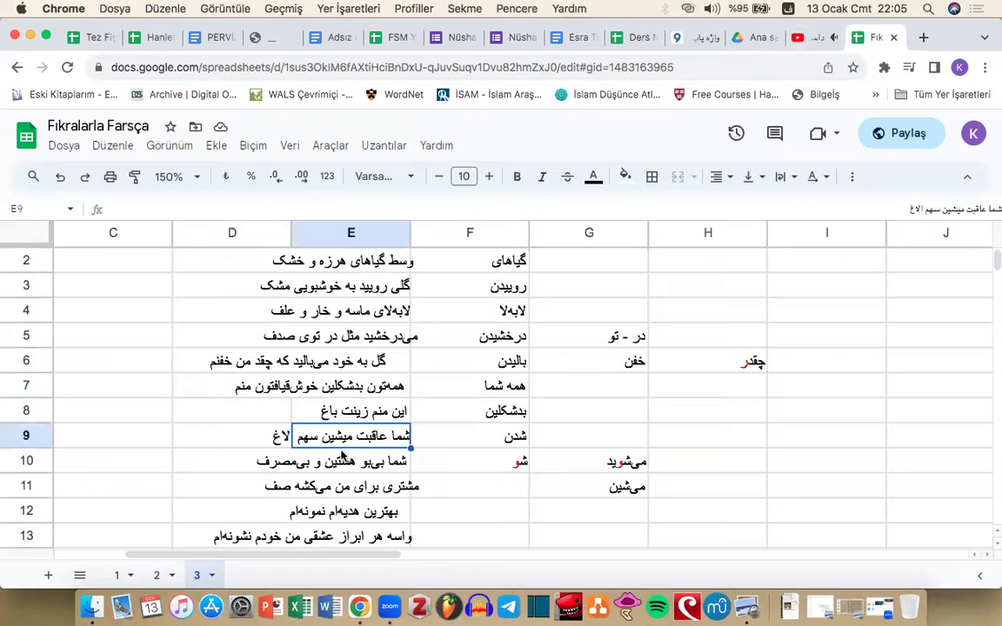
# Step: In E10, demonstrate هستید in place of هستین, restore the colloquial spelling, and highlight بی‌مصرف
pyautogui.doubleClick(307, 458)
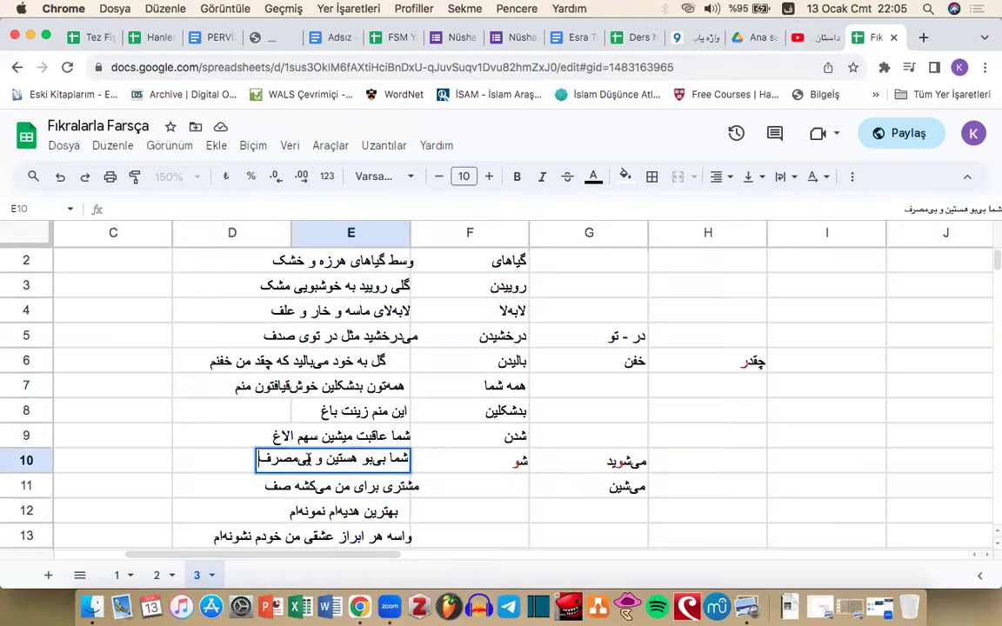
pyautogui.click(327, 458)
pyautogui.press('BackSpace')
pyautogui.write('د')
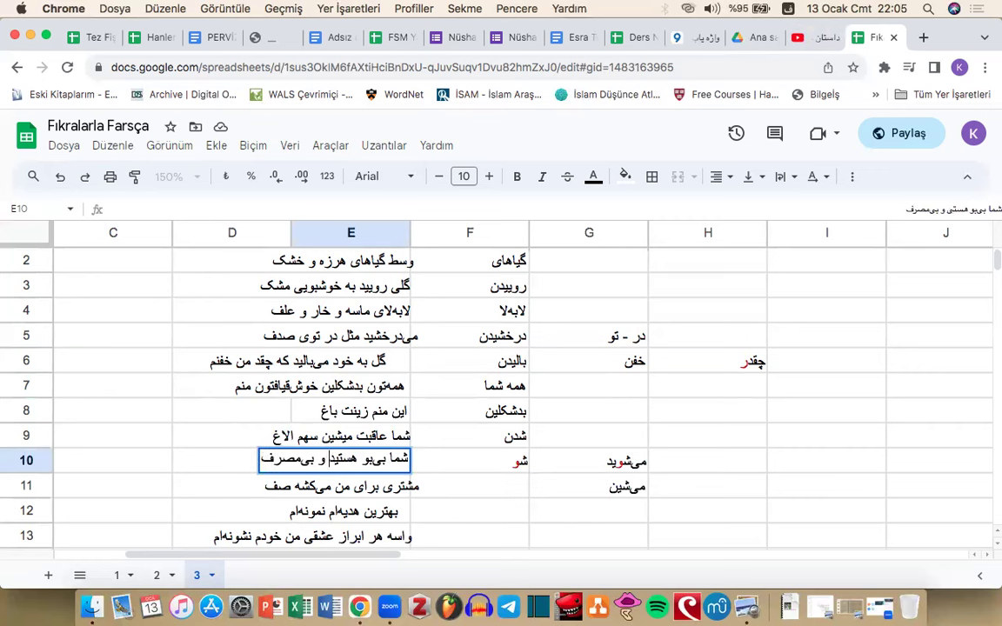
pyautogui.press('BackSpace')
pyautogui.write('ن')
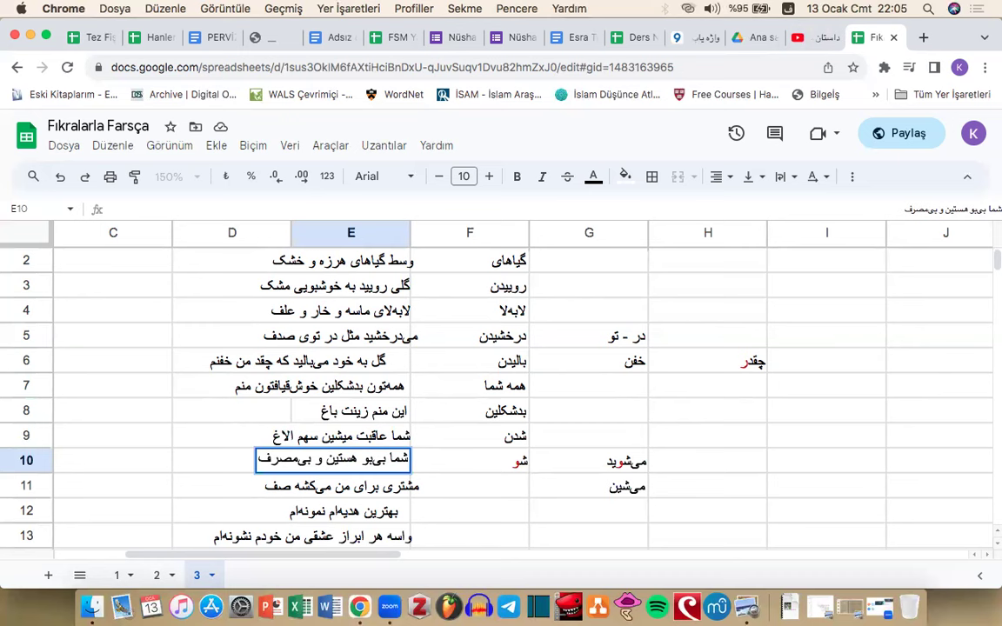
pyautogui.moveTo(323, 460)
pyautogui.mouseDown()
pyautogui.moveTo(258, 462)
pyautogui.moveTo(305, 458)
pyautogui.mouseUp()
pyautogui.click(257, 460)
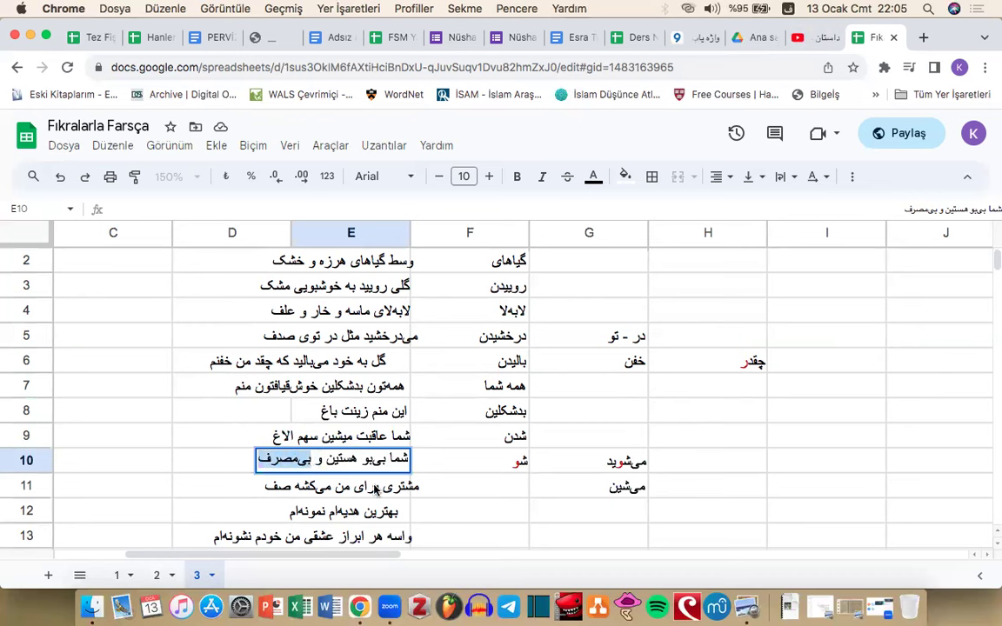
# Step: Highlight مشتری and برای من in the verse in E11
pyautogui.doubleClick(373, 490)
pyautogui.moveTo(372, 488); pyautogui.dragTo(405, 489)
pyautogui.moveTo(324, 485); pyautogui.dragTo(363, 484)
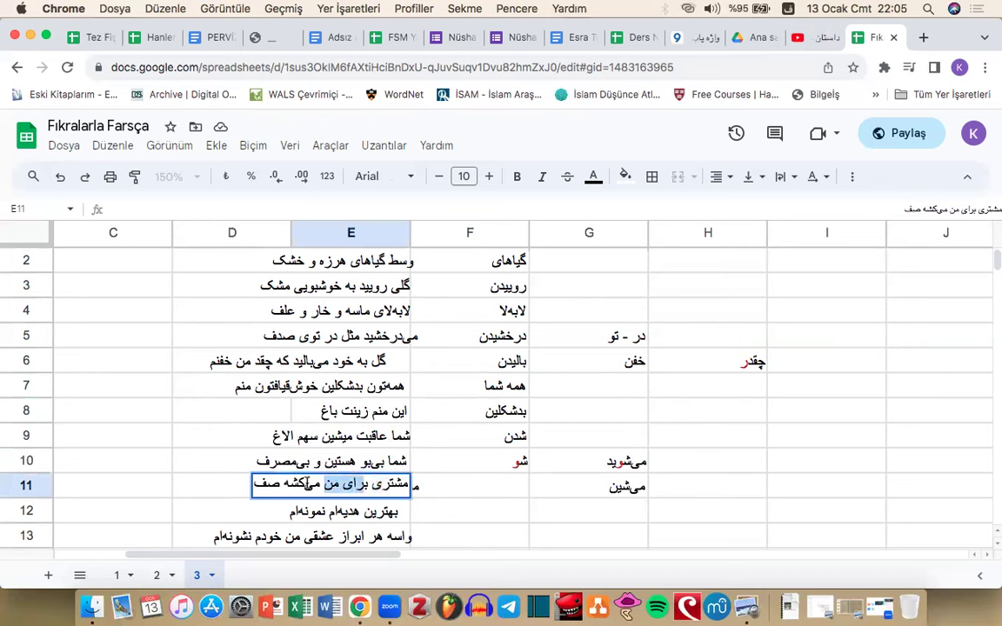
# Step: Remove the final ه of می‌کشه in E11 to demonstrate the ending, and restore it
pyautogui.click(277, 484)
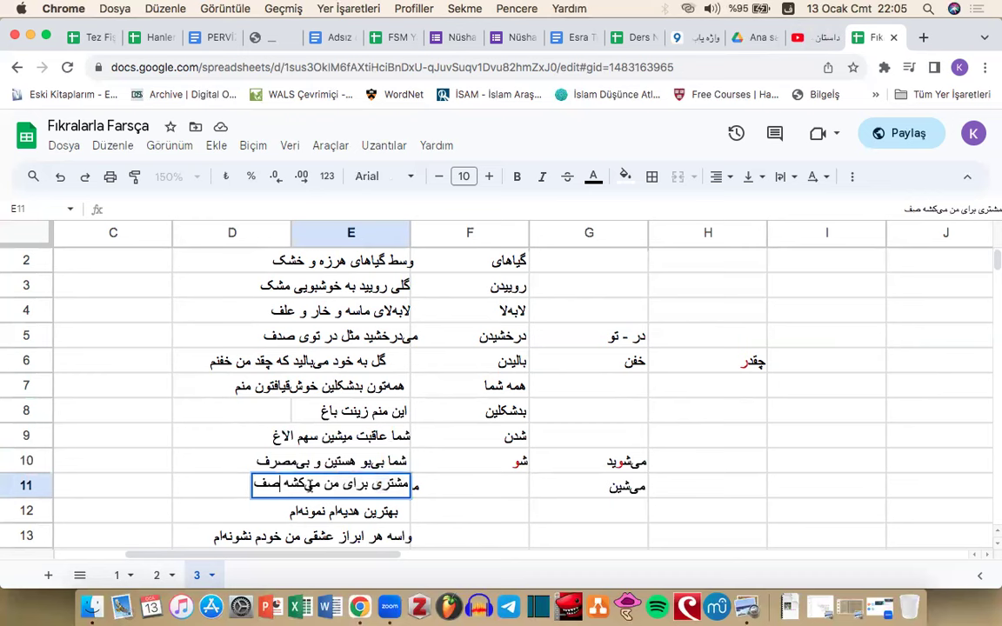
pyautogui.press('Left')
pyautogui.press('BackSpace')
pyautogui.write('ذ')
pyautogui.press('BackSpace')
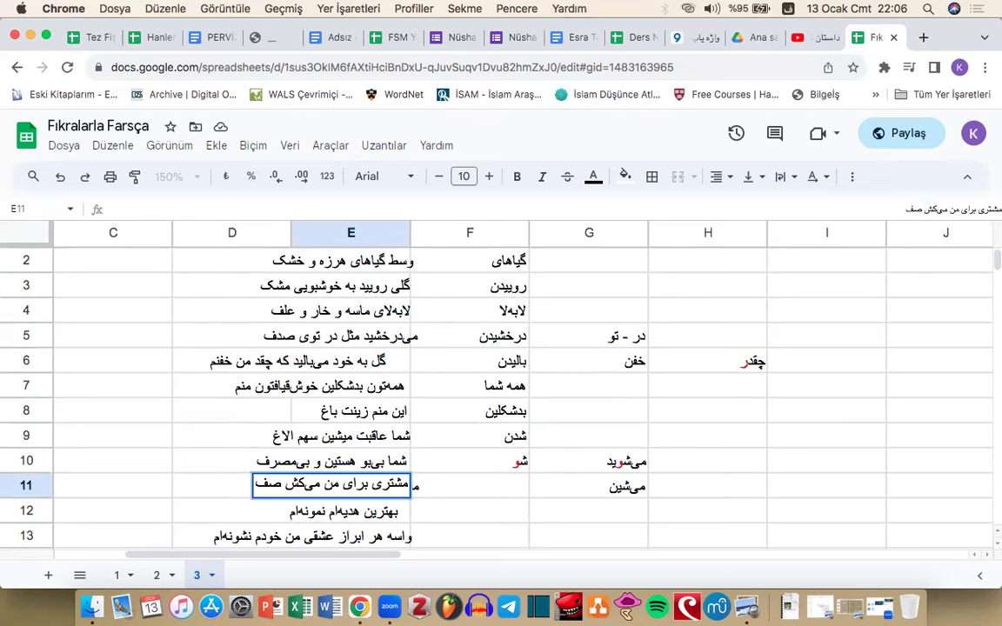
pyautogui.write('ه')
# Step: Reread the verse in E11 by parts, highlighting مشتری, می‌کشه صف and برای من
pyautogui.doubleClick(372, 485)
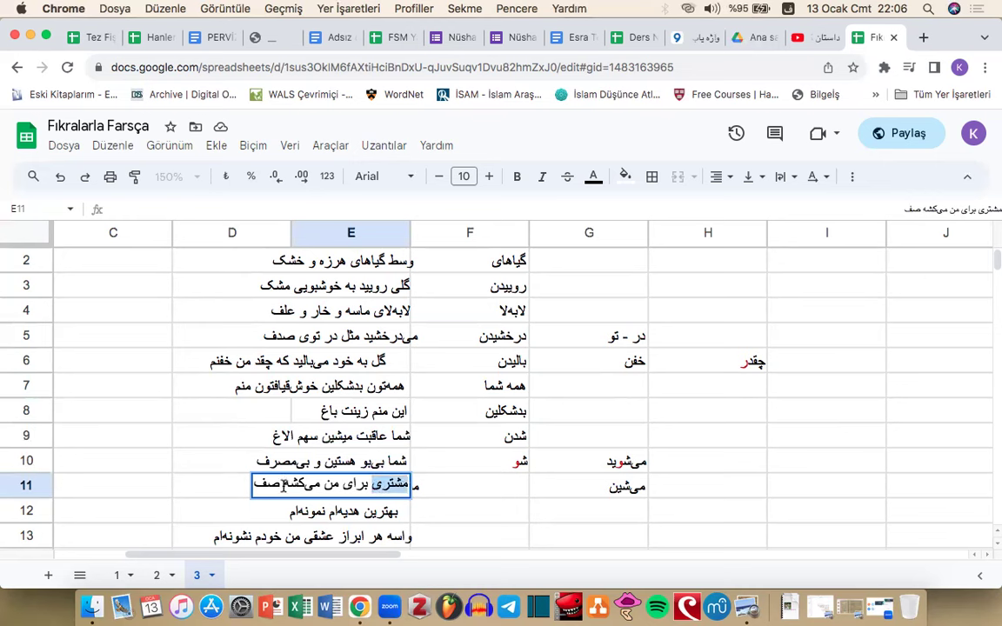
pyautogui.click(282, 485)
pyautogui.moveTo(318, 485); pyautogui.dragTo(240, 490)
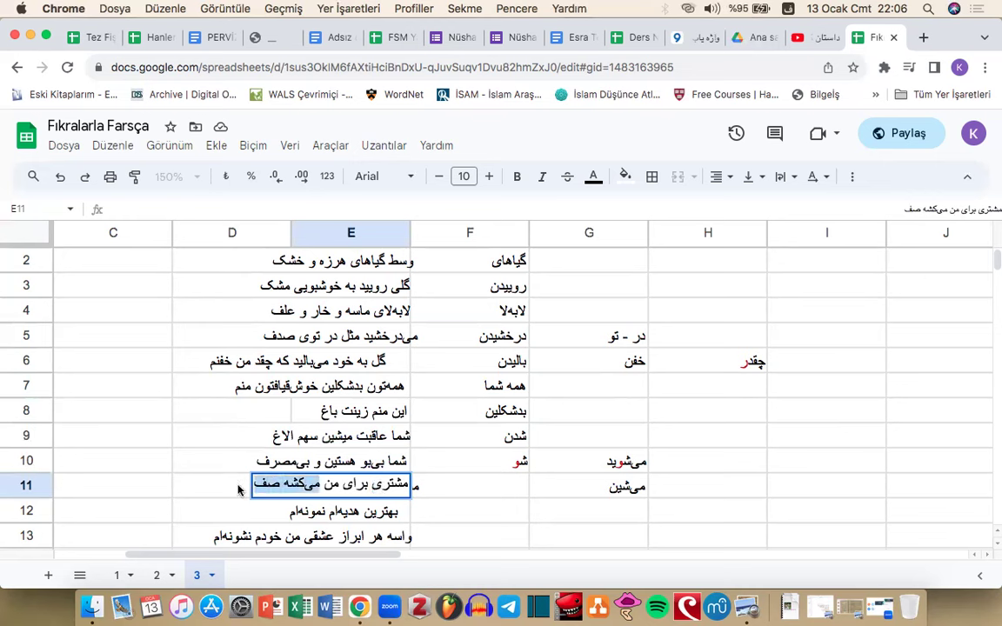
pyautogui.click(316, 484)
pyautogui.moveTo(326, 484); pyautogui.dragTo(367, 479)
# Step: Play the next part of the YouTube story up to 0:33 and return to the Google Sheet
pyautogui.click(368, 468)
pyautogui.press('Down')
pyautogui.press('Down')
pyautogui.press('Down')
pyautogui.press('Down')
pyautogui.press('Down')
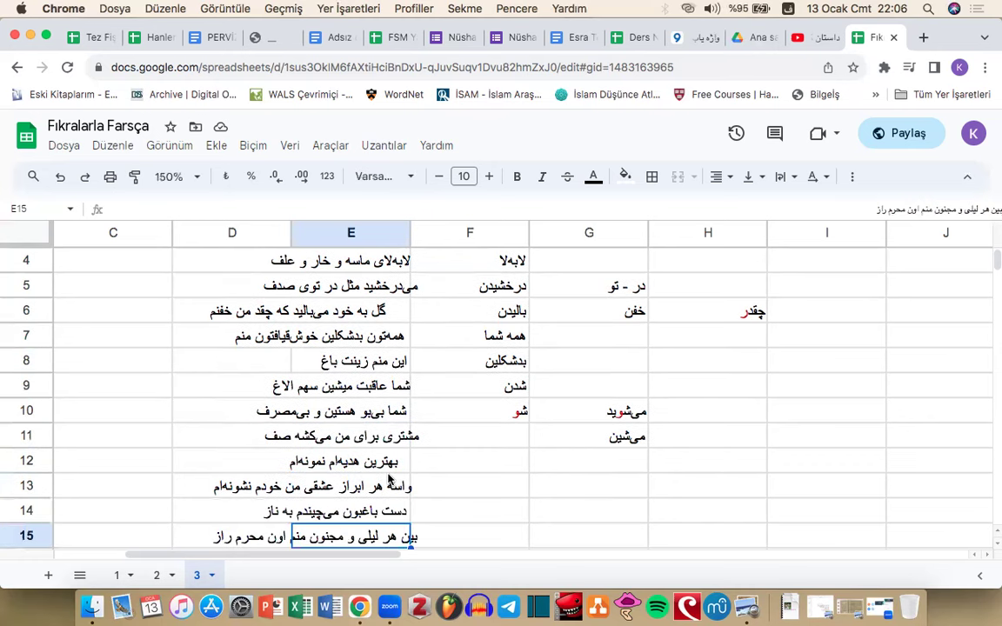
pyautogui.click(372, 415)
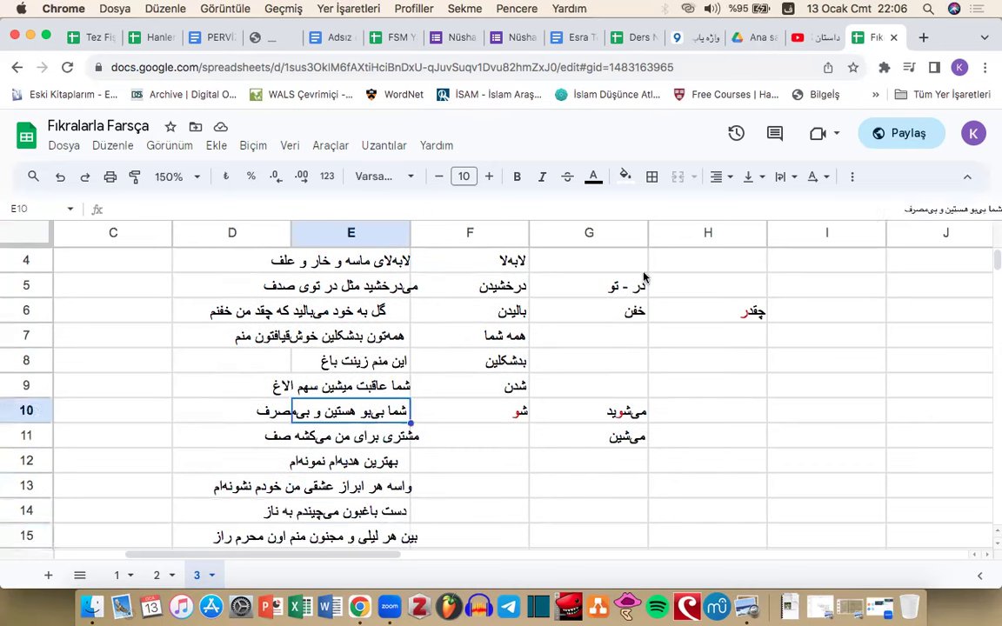
pyautogui.click(817, 34)
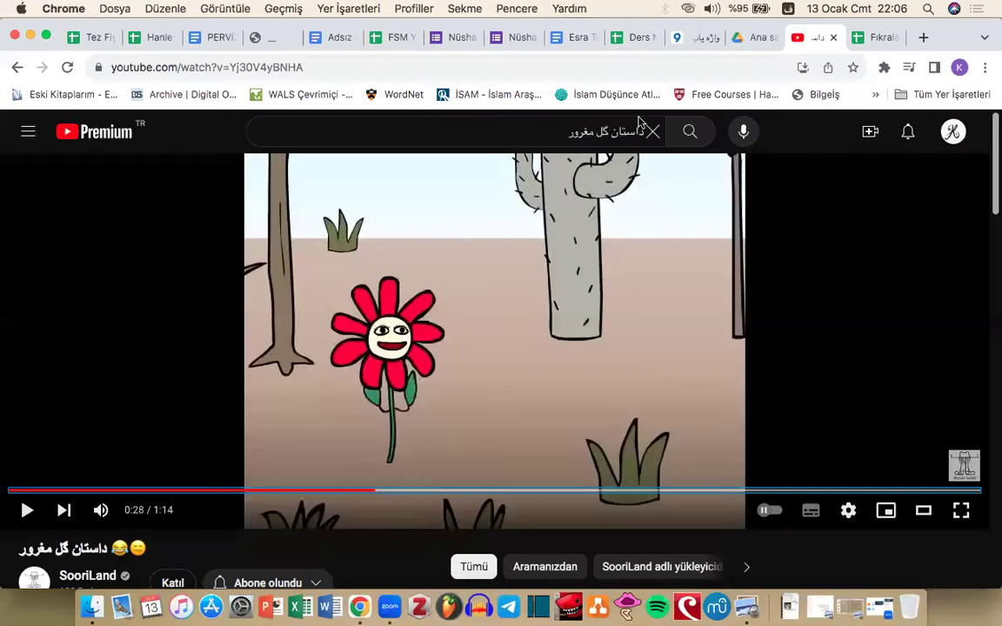
pyautogui.click(203, 261)
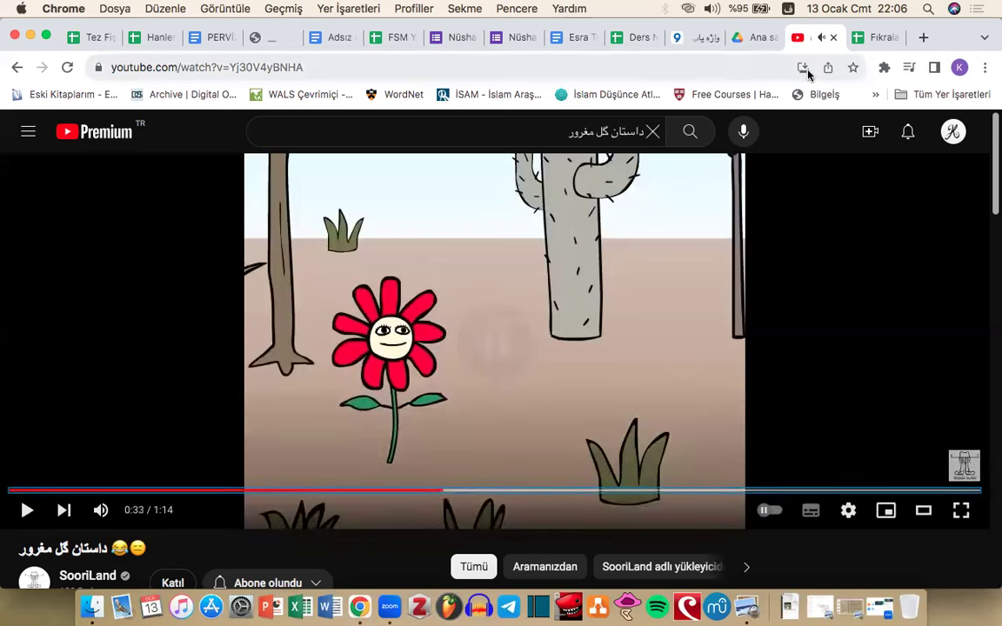
pyautogui.click(869, 37)
# Step: Examine the verses in E12 and E13, highlighting بهترین, نمونه‌ام and من خودم نشونه‌ام
pyautogui.doubleClick(370, 461)
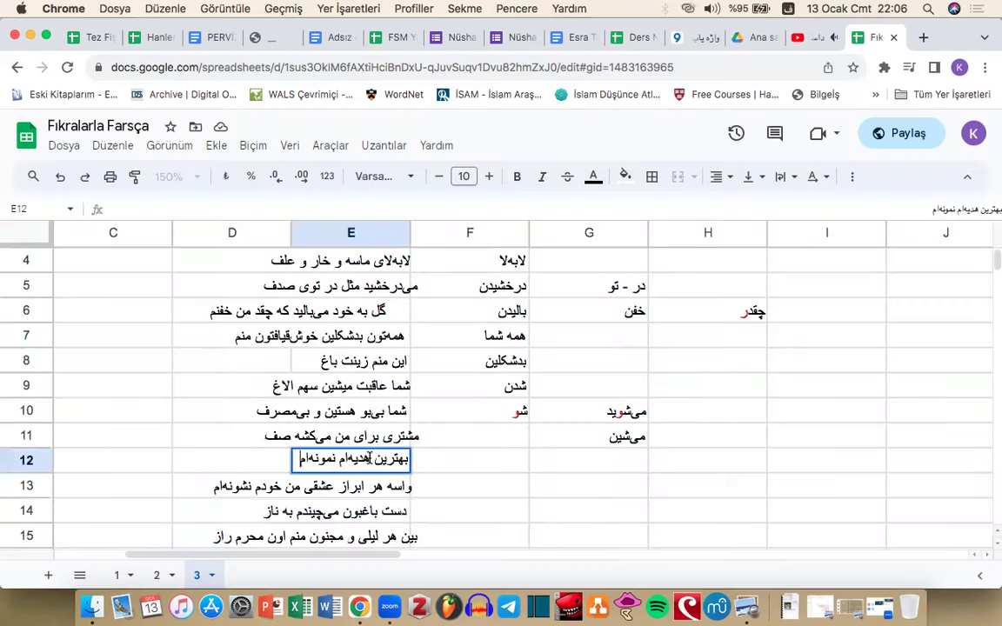
pyautogui.moveTo(375, 460); pyautogui.dragTo(432, 465)
pyautogui.moveTo(338, 459); pyautogui.dragTo(289, 464)
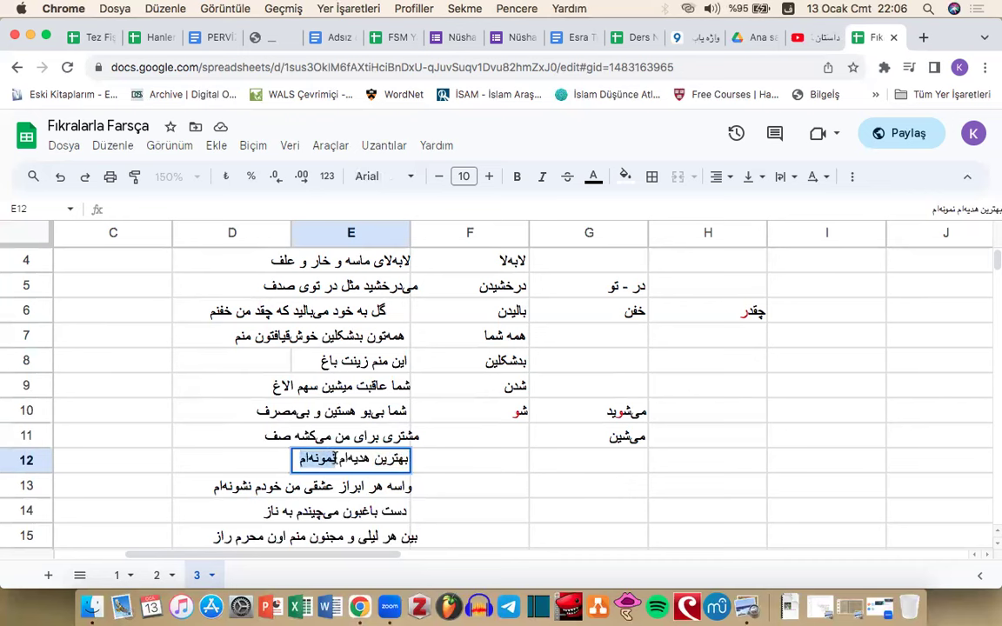
pyautogui.click(385, 506)
pyautogui.doubleClick(386, 490)
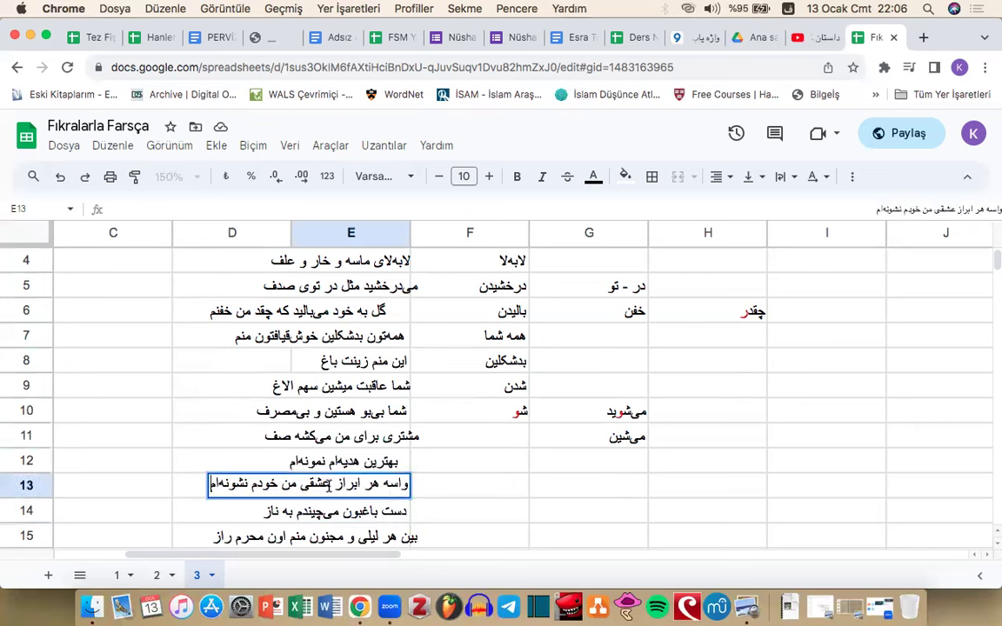
pyautogui.moveTo(302, 484); pyautogui.dragTo(201, 483)
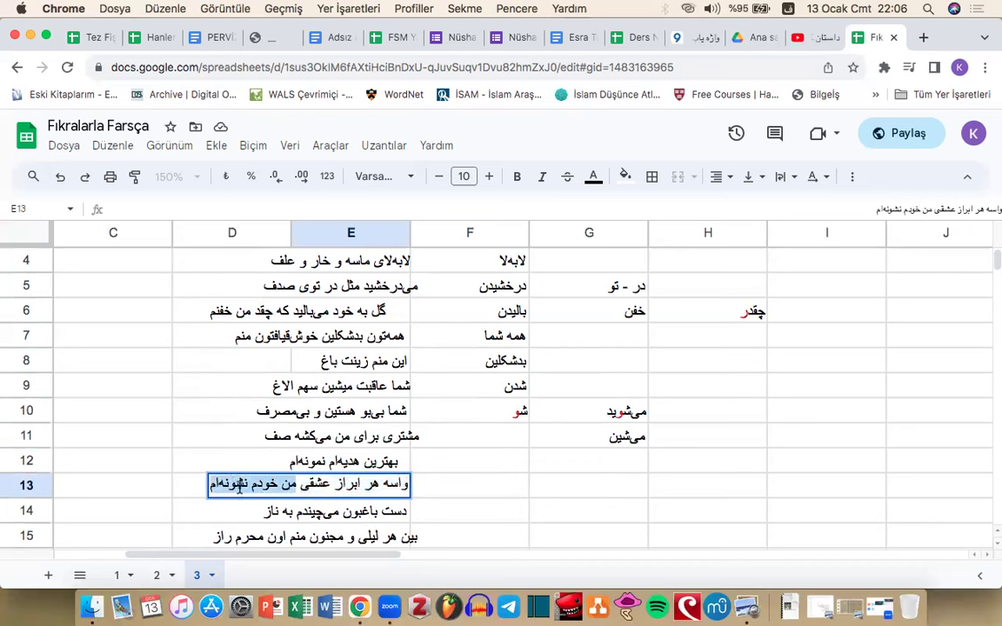
# Step: Enter the equivalent words برای\ واسه in F13 beside the verse in E13
pyautogui.click(435, 485)
pyautogui.write('برای\\')
pyautogui.doubleClick(375, 434)
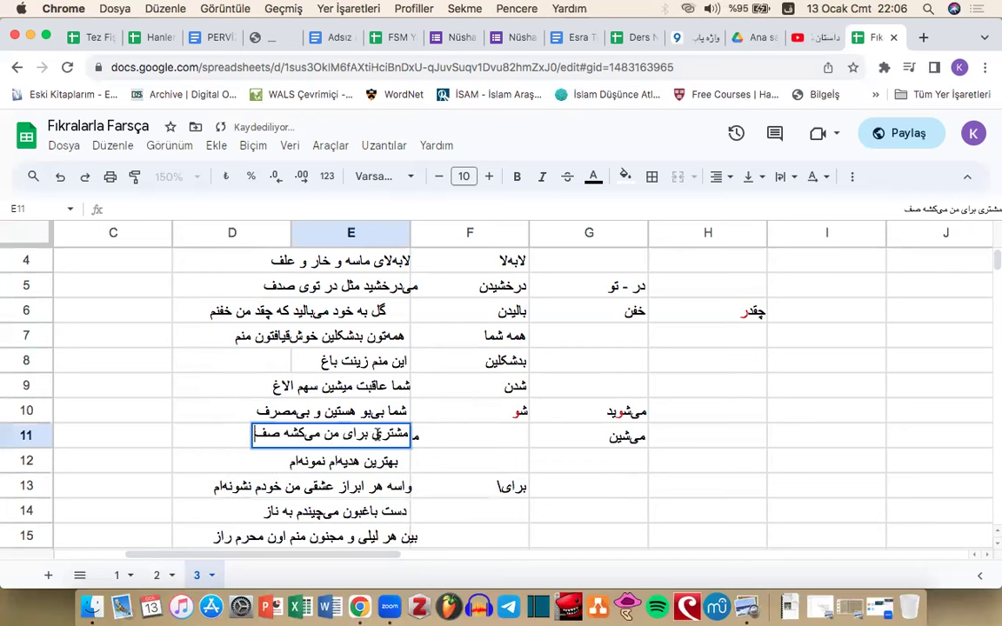
pyautogui.click(396, 490)
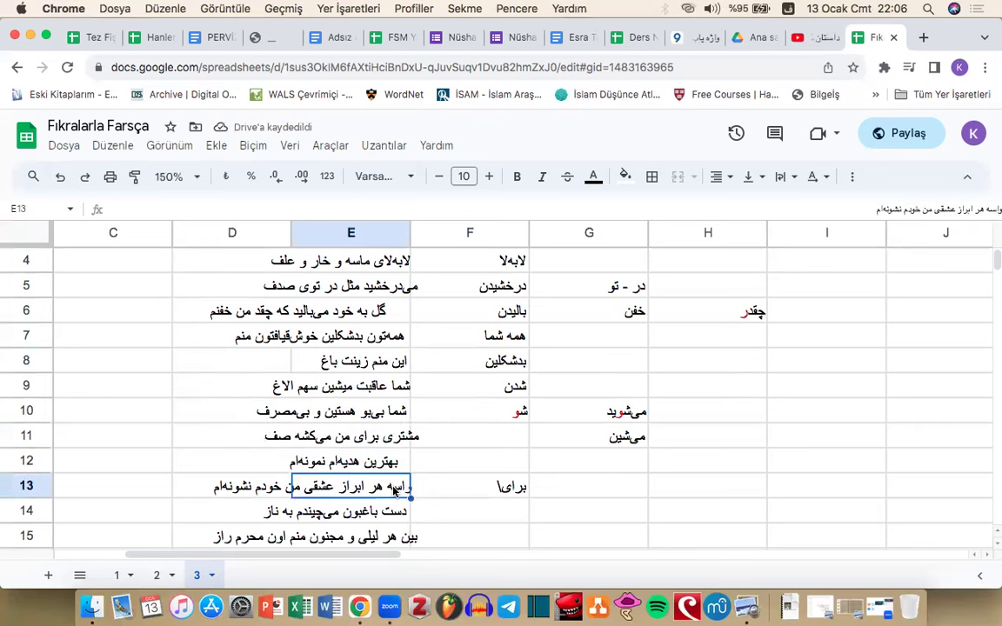
pyautogui.doubleClick(396, 487)
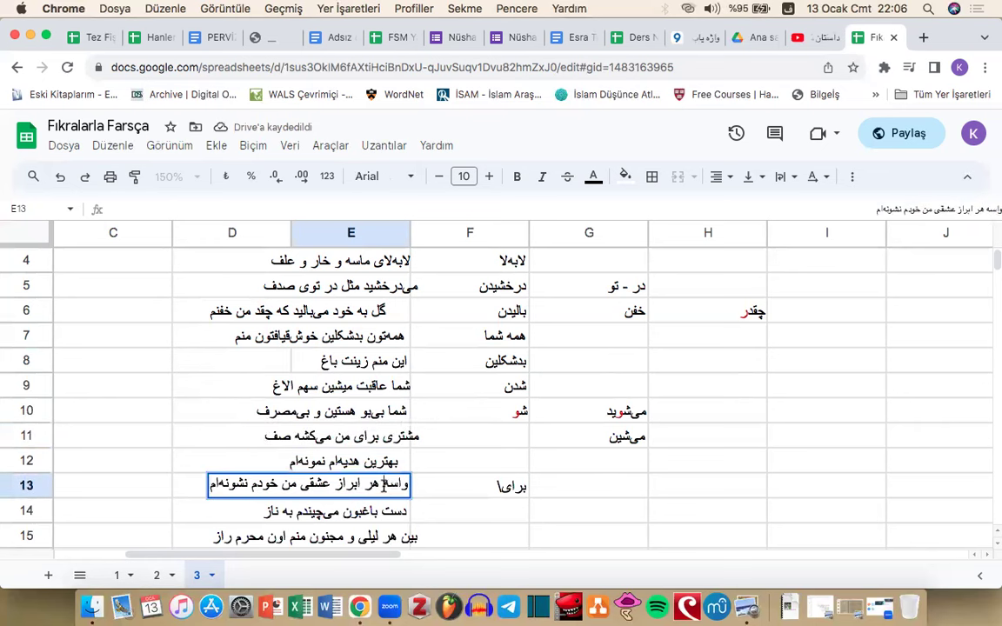
pyautogui.click(480, 489)
pyautogui.write('برای\\ وا')
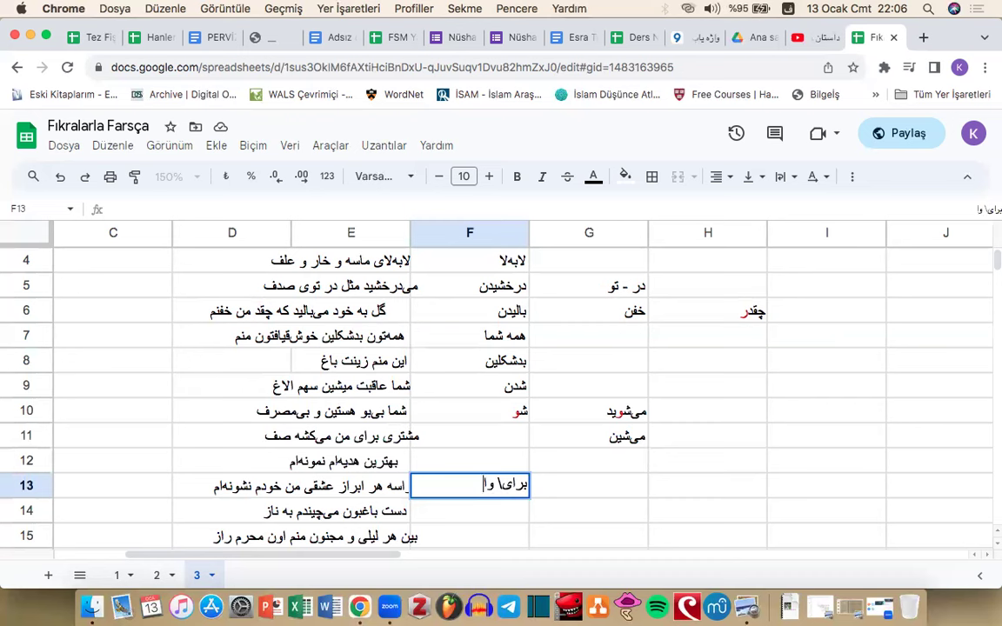
pyautogui.write('سه')
pyautogui.press('Return')
pyautogui.press('Up')
pyautogui.press('Left')
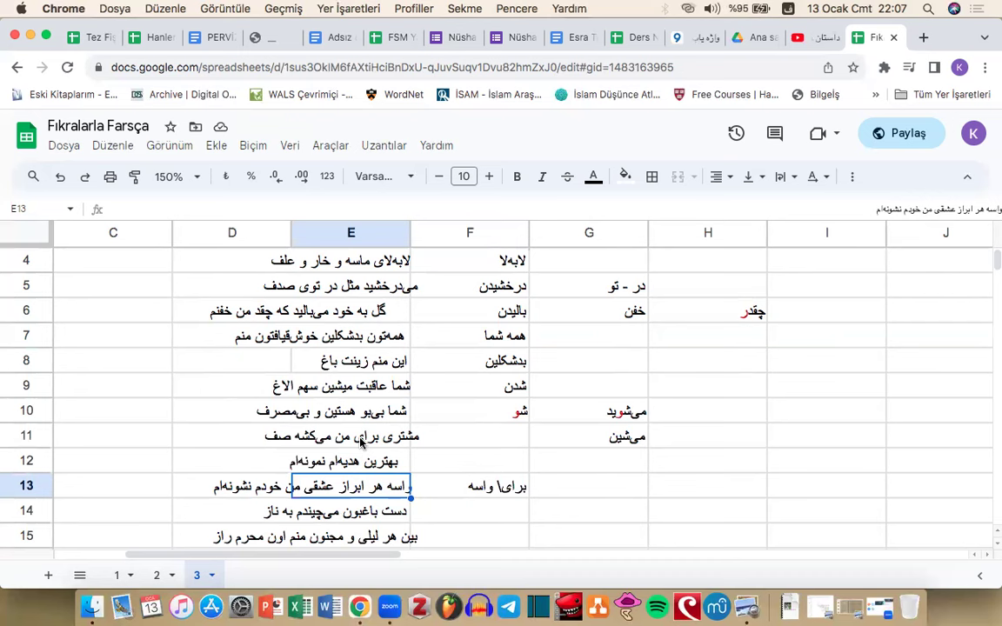
# Step: Compare برای in E11 with واسه in E13 by highlighting each word
pyautogui.doubleClick(357, 437)
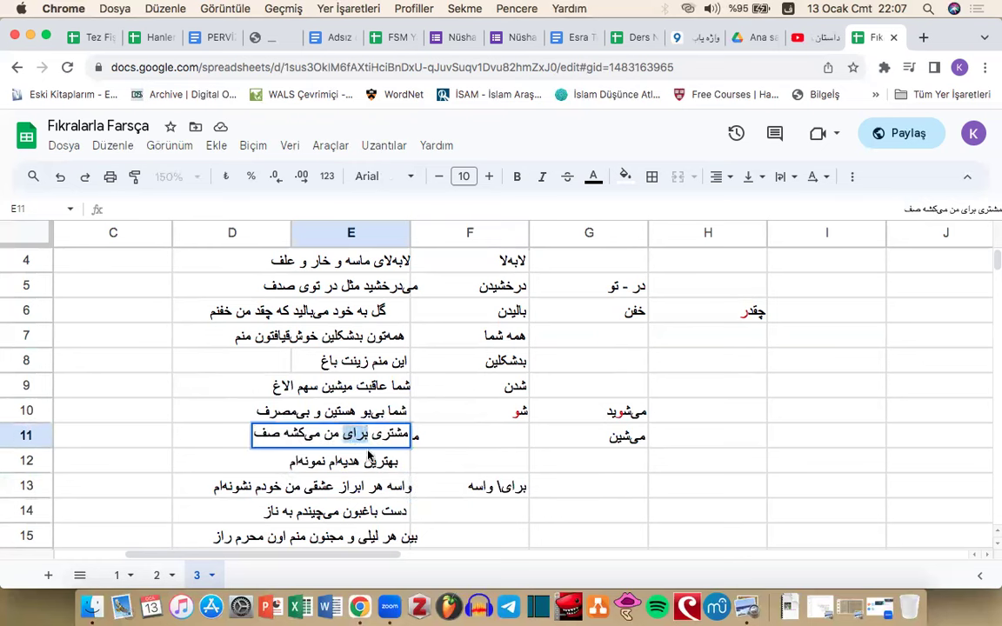
pyautogui.click(385, 484)
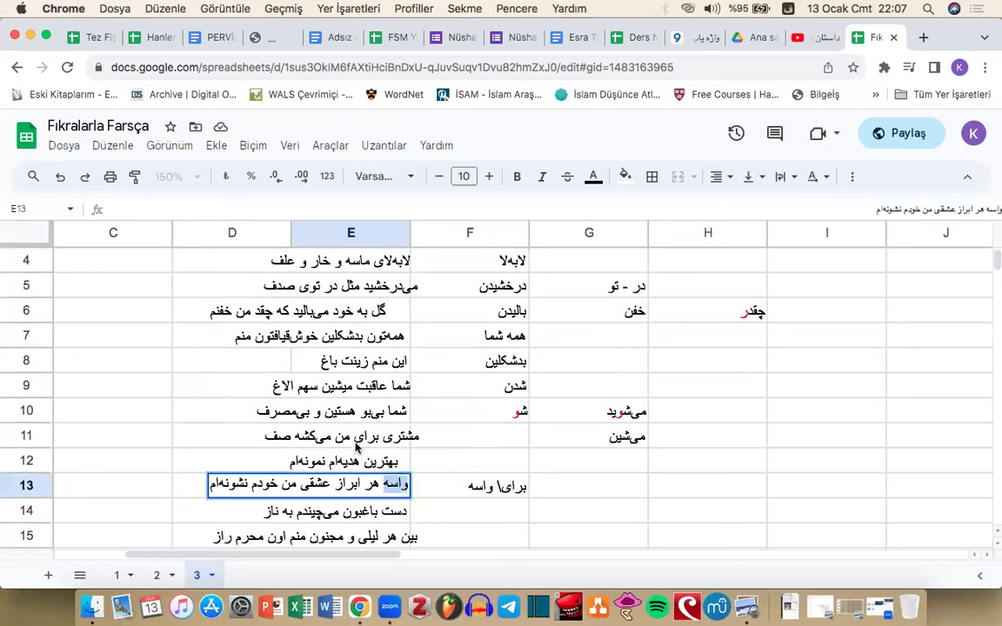
pyautogui.click(352, 440)
# Step: Try the linking ی after واسه in E13, and remove it again
pyautogui.click(385, 487)
pyautogui.doubleClick(385, 487)
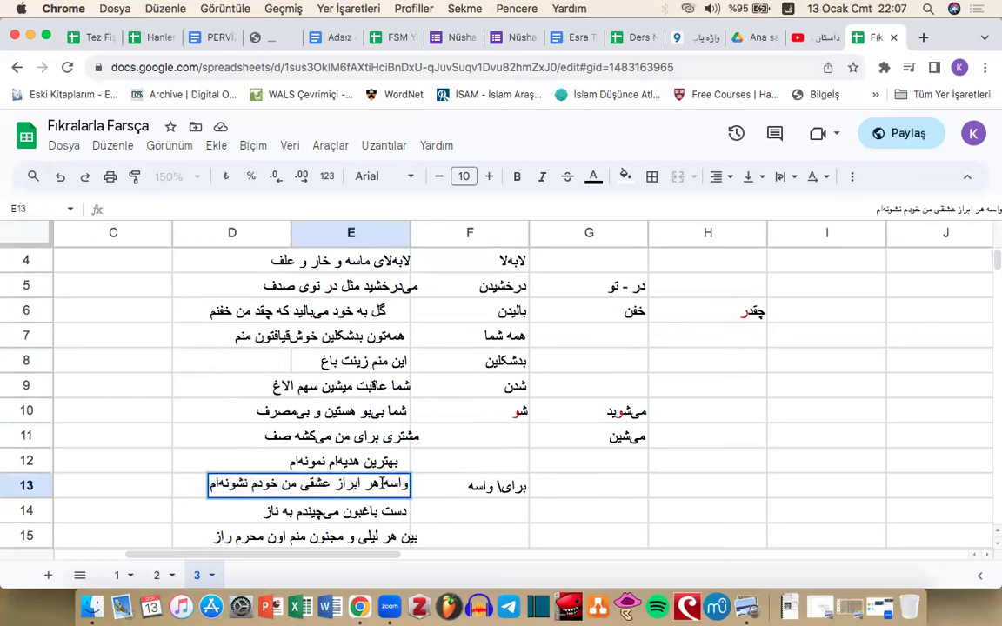
pyautogui.write('س')
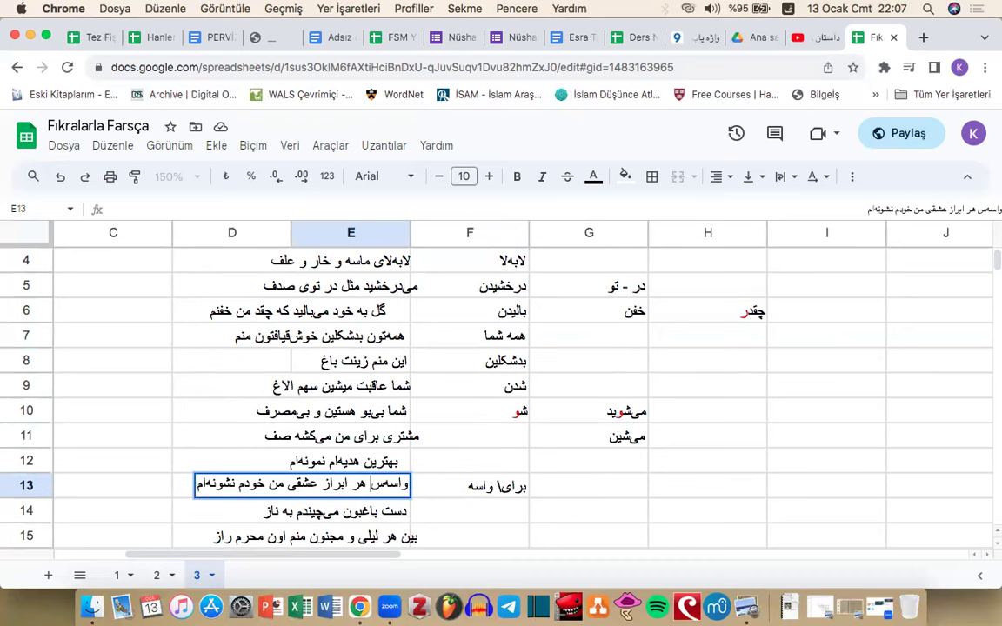
pyautogui.press('BackSpace')
pyautogui.write('ی')
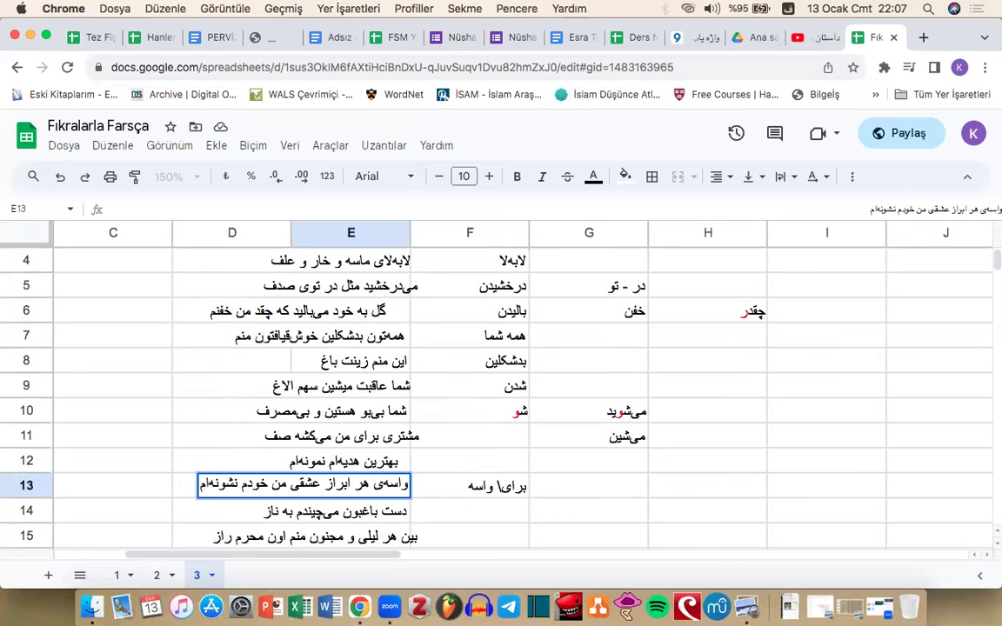
pyautogui.press('BackSpace')
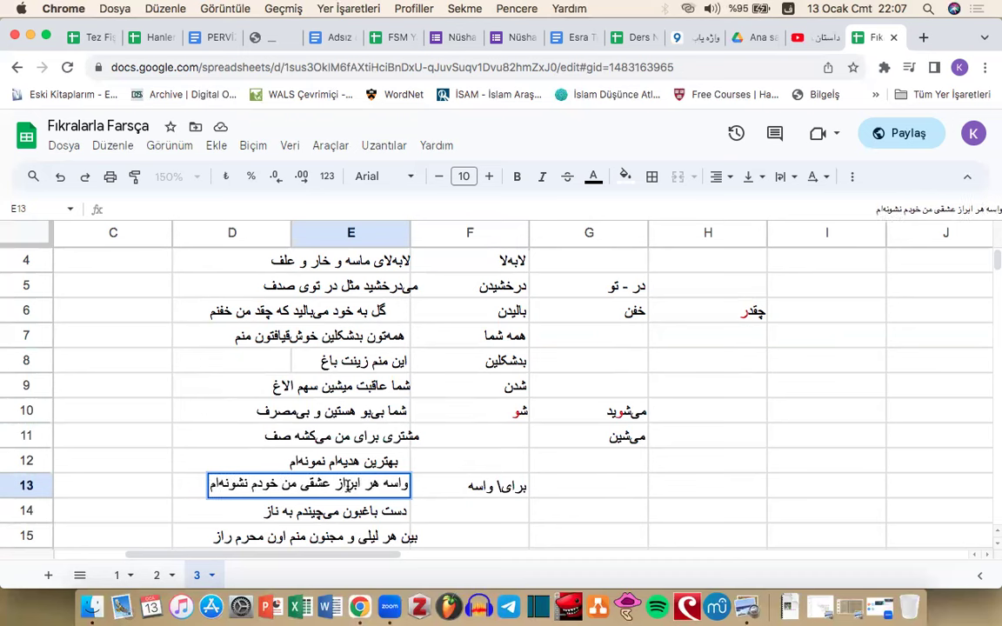
# Step: Examine the first half of the verse in E13, highlighting هر ابراز عشقی, واسه and the whole phrase
pyautogui.moveTo(300, 485); pyautogui.dragTo(374, 485)
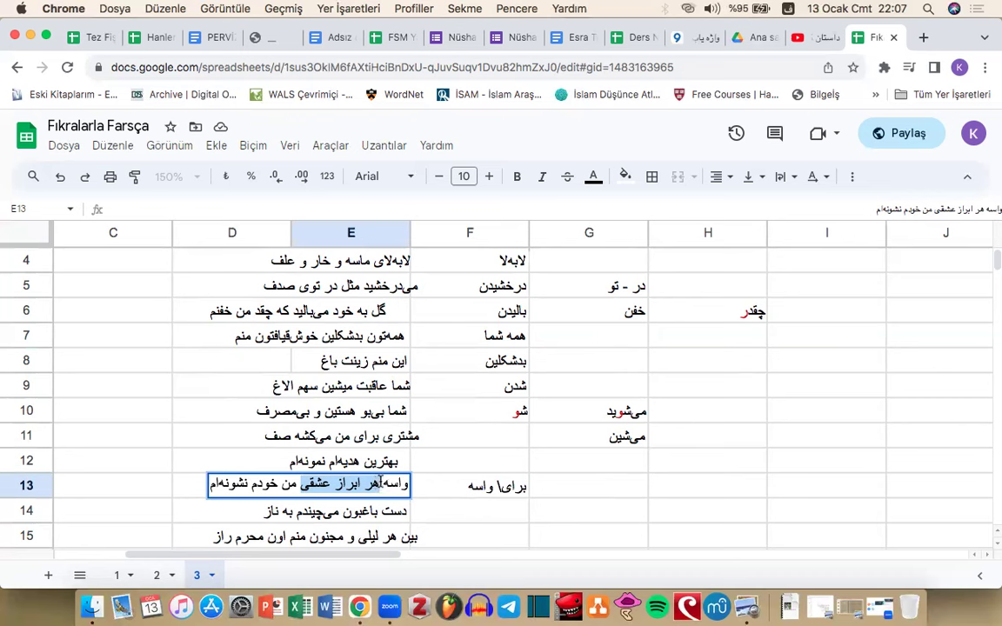
pyautogui.moveTo(382, 485); pyautogui.dragTo(412, 488)
pyautogui.moveTo(300, 487); pyautogui.dragTo(411, 488)
pyautogui.click(346, 459)
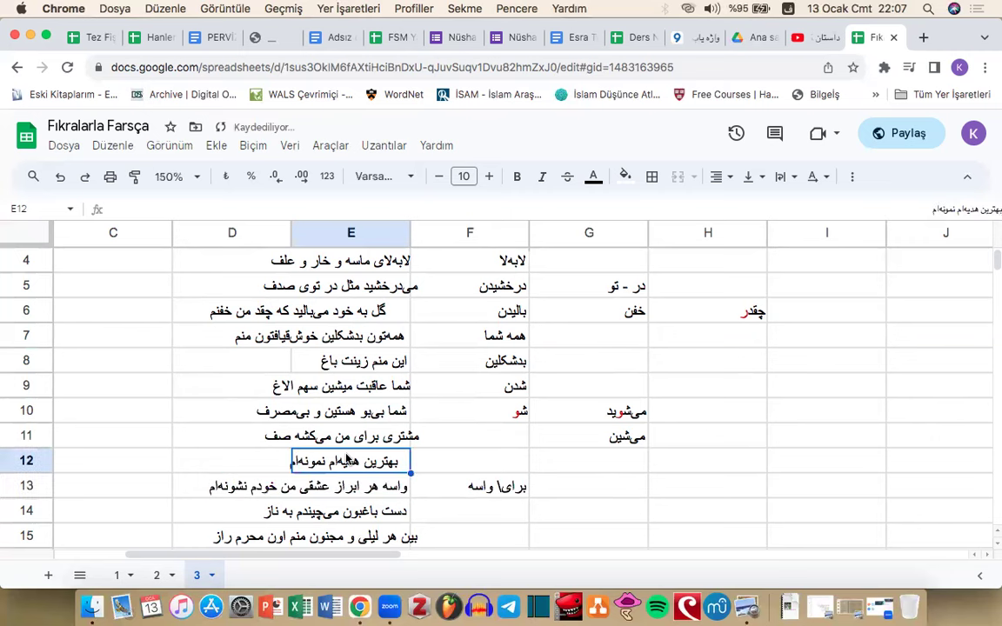
# Step: Play the next part of the داستان گل مغرور video on YouTube for the verse in E14, and return to the spreadsheet
pyautogui.press('Down')
pyautogui.press('Down')
pyautogui.press('Down')
pyautogui.press('Down')
pyautogui.press('Down')
pyautogui.press('Down')
pyautogui.press('Down')
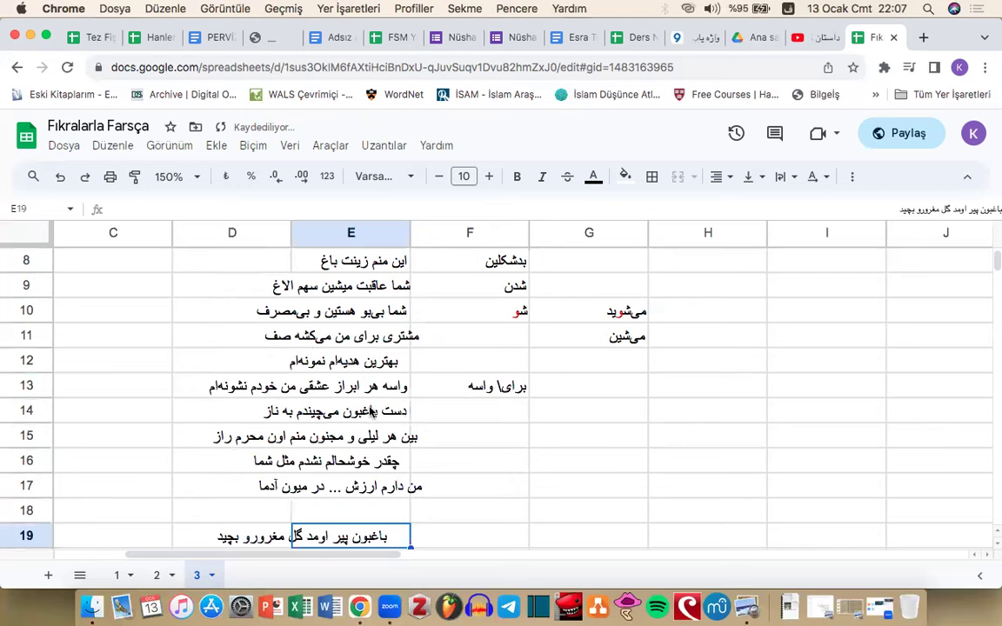
pyautogui.press('Up')
pyautogui.press('Up')
pyautogui.press('Up')
pyautogui.press('Up')
pyautogui.press('Up')
pyautogui.click(821, 36)
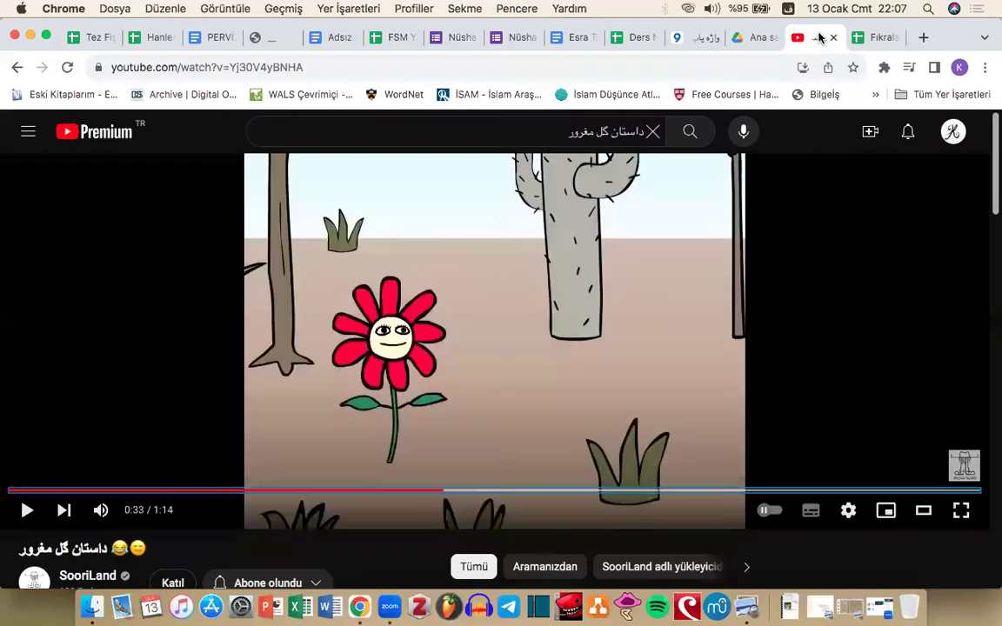
pyautogui.click(199, 271)
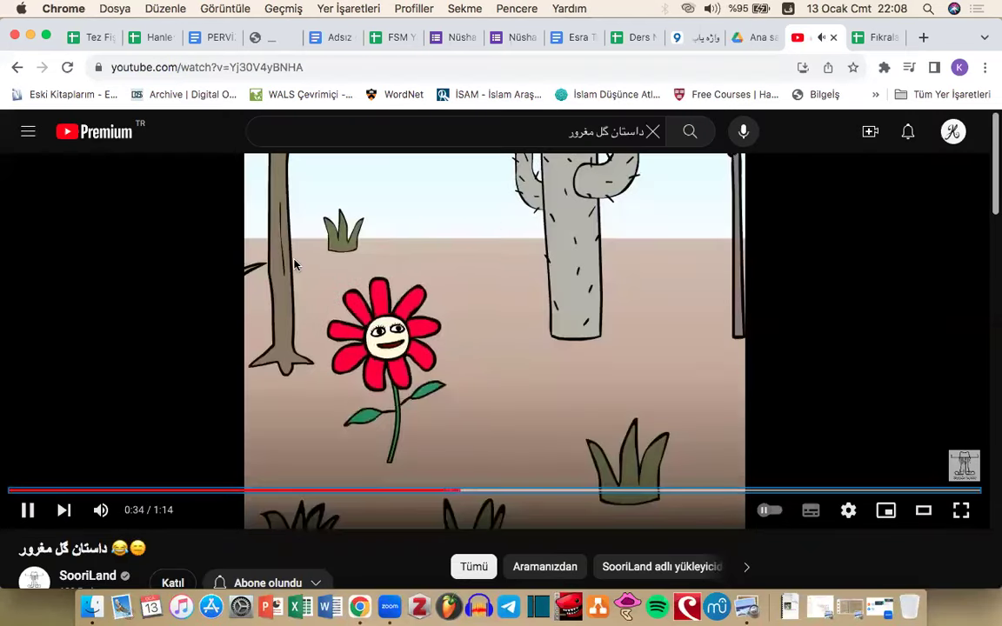
pyautogui.click(232, 297)
pyautogui.click(872, 38)
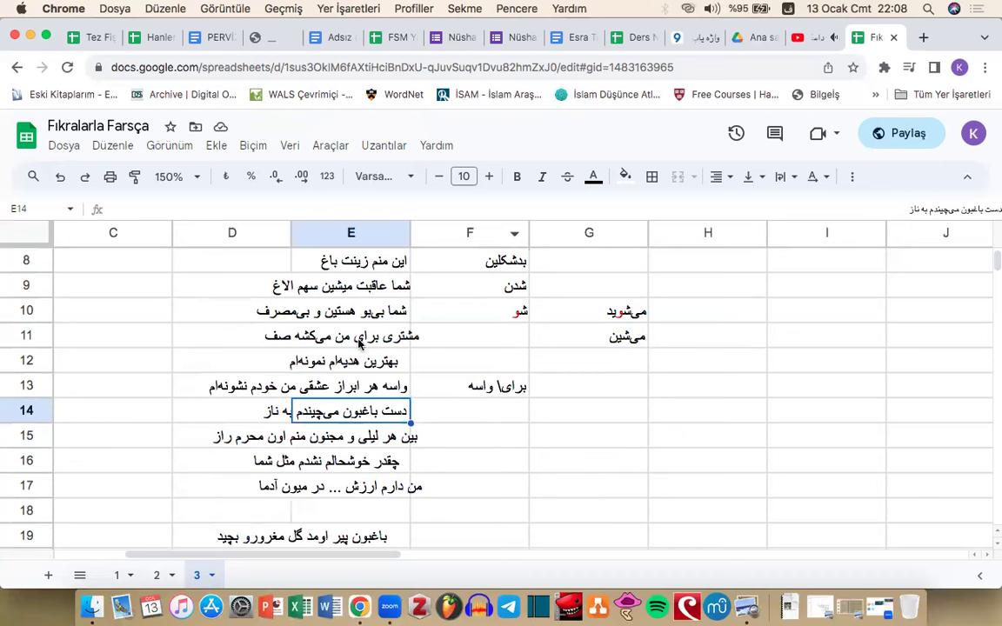
# Step: Examine the verse in E14 part by part, highlighting دست باغبون, می‌چیندم and به ناز
pyautogui.doubleClick(369, 410)
pyautogui.doubleClick(369, 409)
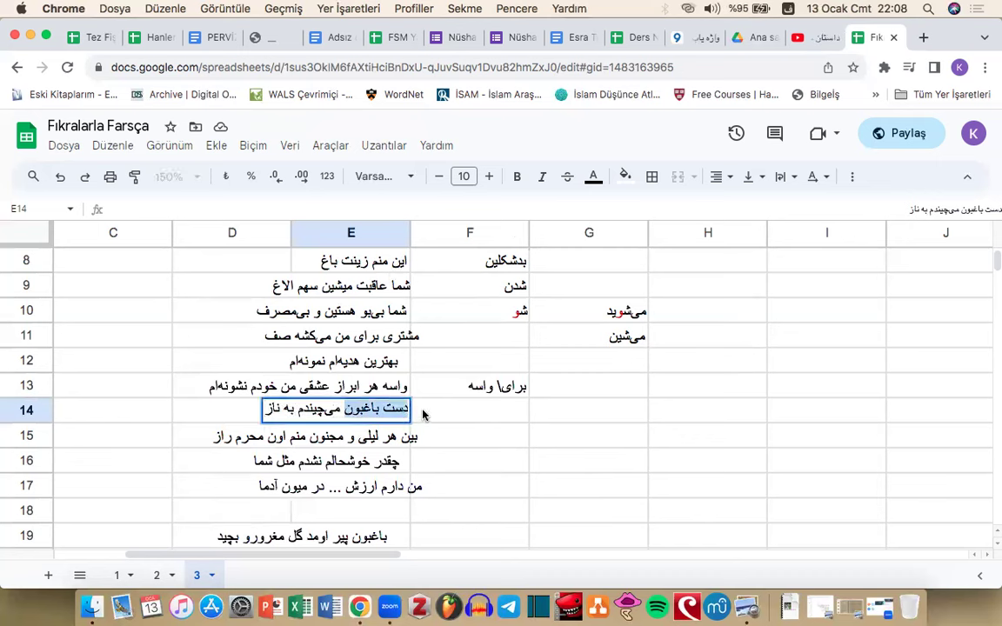
pyautogui.moveTo(341, 409); pyautogui.dragTo(298, 421)
pyautogui.click(289, 411)
pyautogui.press('BackSpace')
pyautogui.moveTo(279, 412); pyautogui.dragTo(264, 414)
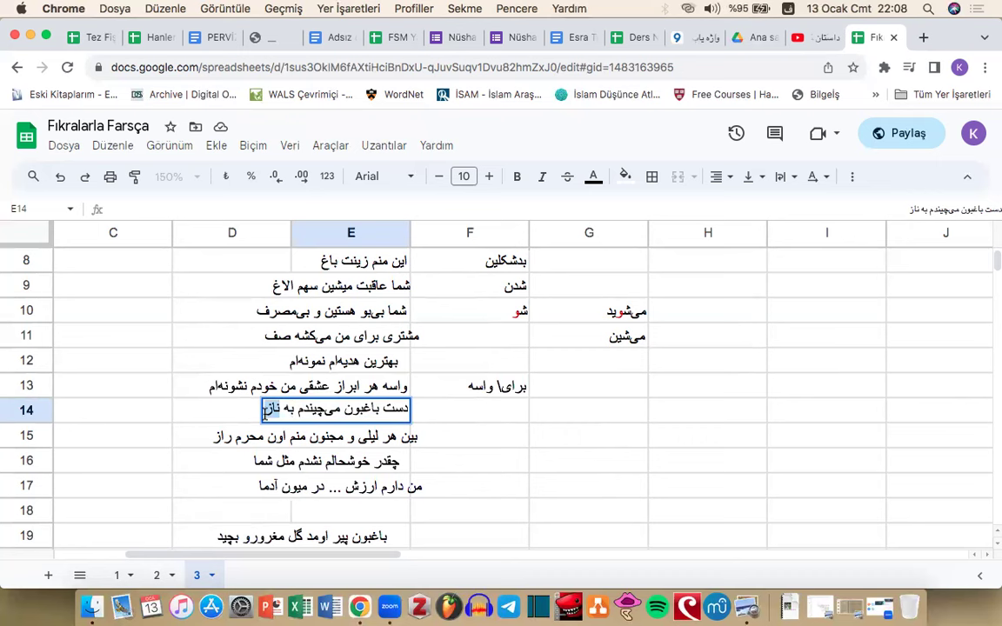
pyautogui.moveTo(295, 411); pyautogui.dragTo(259, 416)
pyautogui.moveTo(346, 408); pyautogui.dragTo(411, 418)
pyautogui.moveTo(295, 409); pyautogui.dragTo(333, 407)
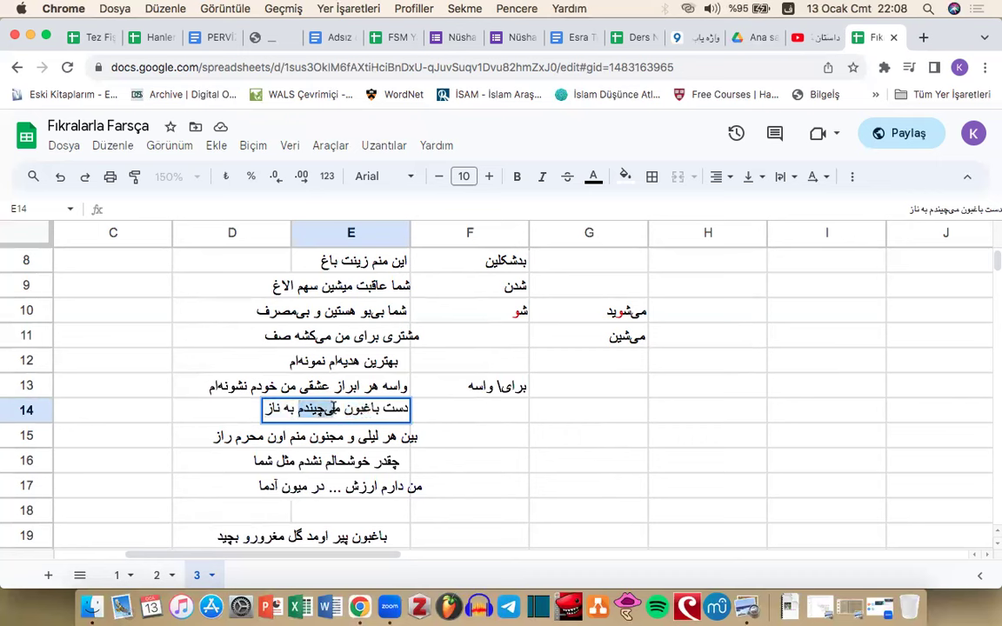
# Step: Enter the infinitive چیدن in F15 and its present stem چین in G15
pyautogui.write('ج')
pyautogui.write('یدن')
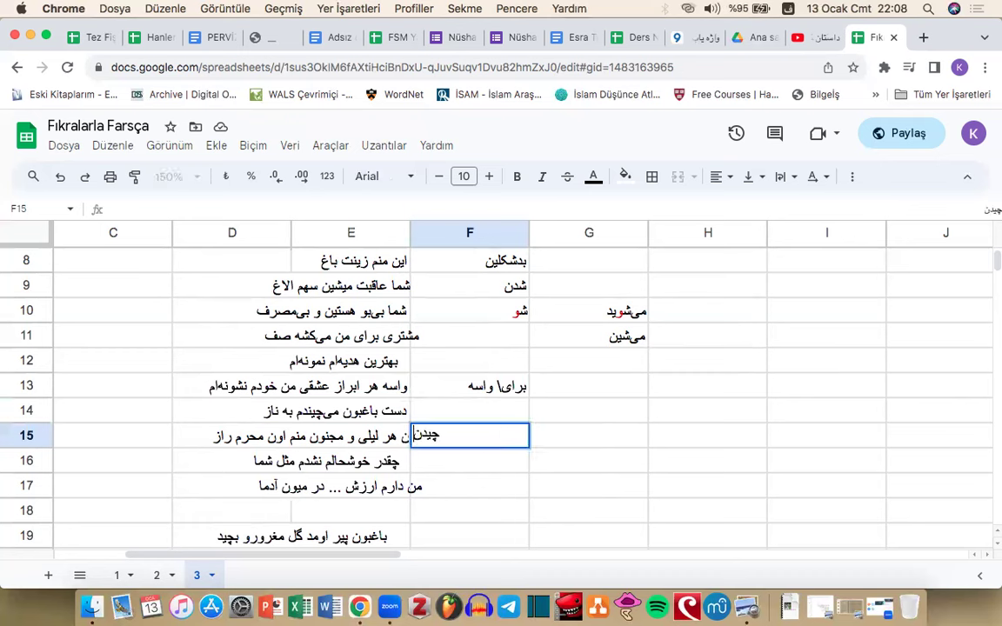
pyautogui.press('Return')
pyautogui.click(544, 434)
pyautogui.write('چین')
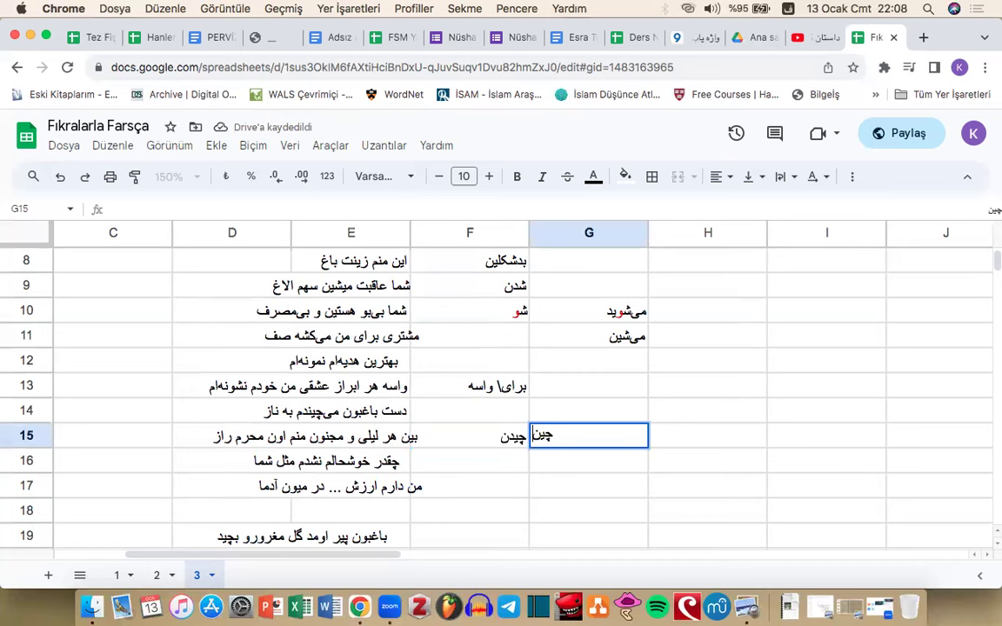
pyautogui.press('Return')
# Step: Enter the example phrase سفره را می‌چینم in G16, below the stem چین
pyautogui.write('م')
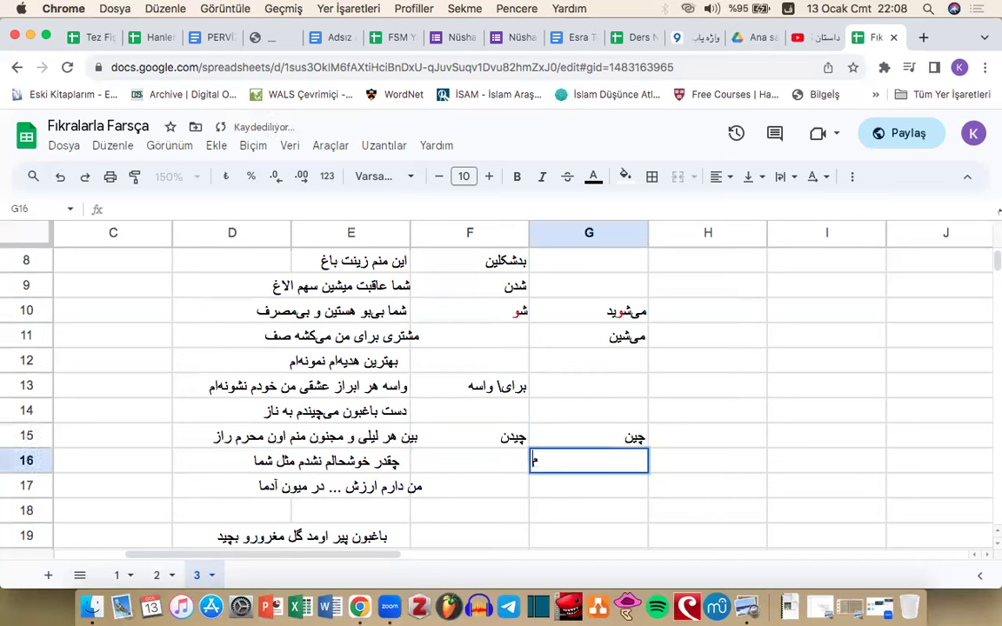
pyautogui.write('ی\u200cچینم')
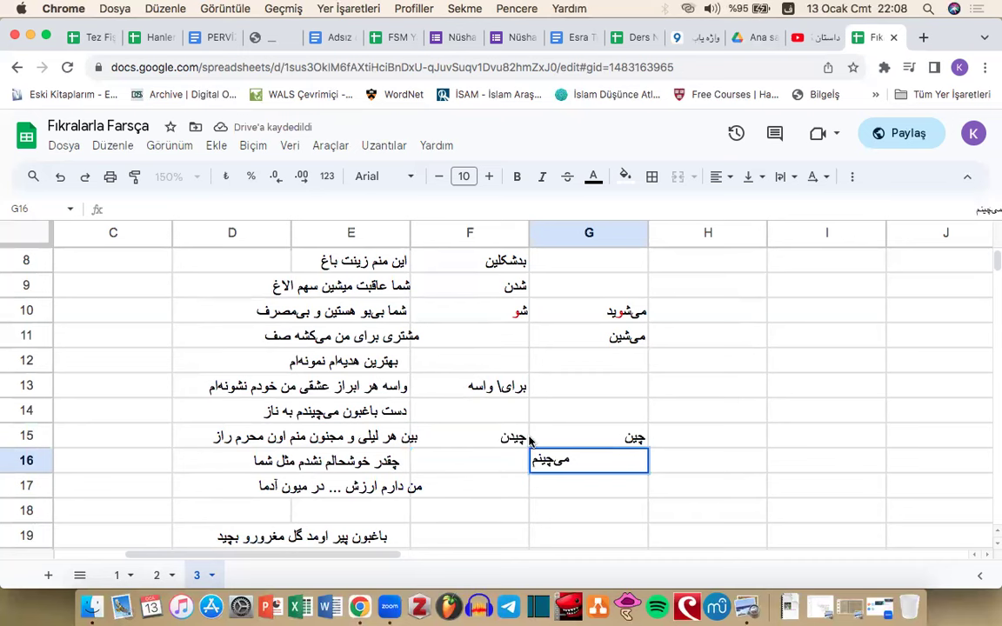
pyautogui.press('Return')
pyautogui.doubleClick(625, 459)
pyautogui.write('سفره را')
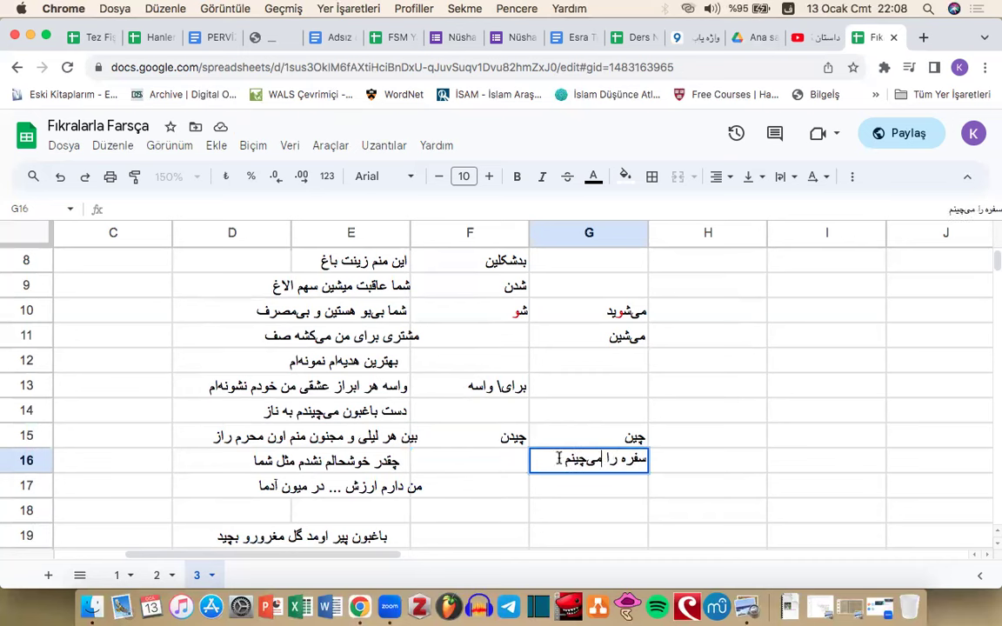
# Step: Enter the third-person form می‌چیند in G17, and highlight it
pyautogui.click(593, 489)
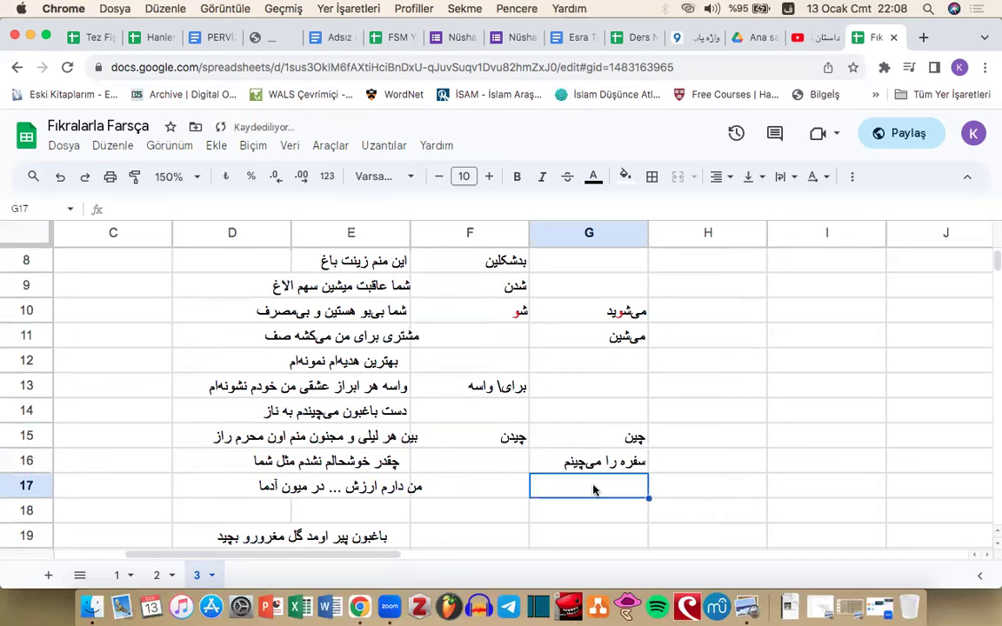
pyautogui.write('می\u200cچیند')
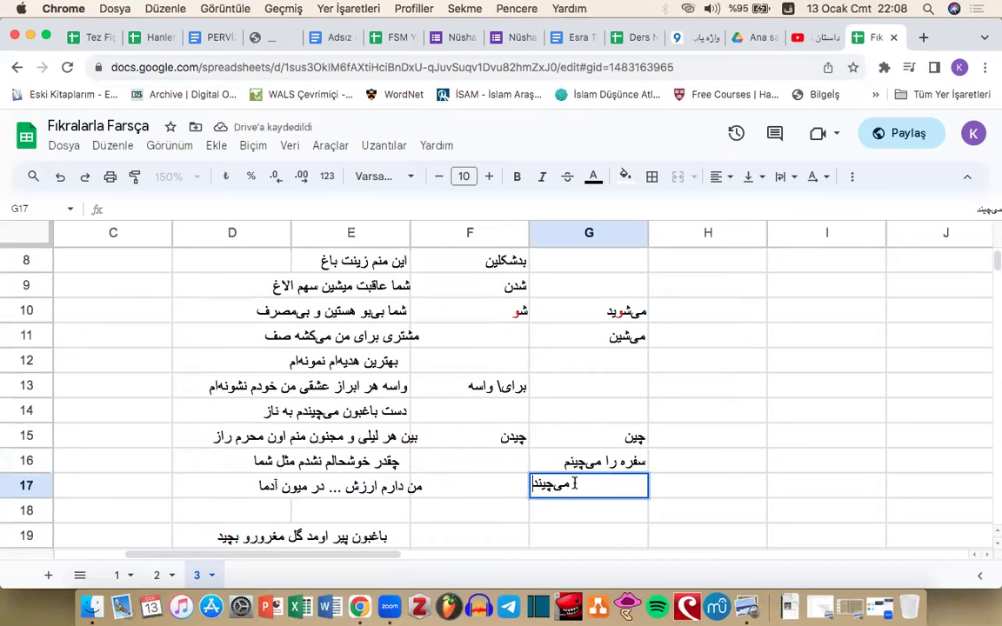
pyautogui.press('super+a')
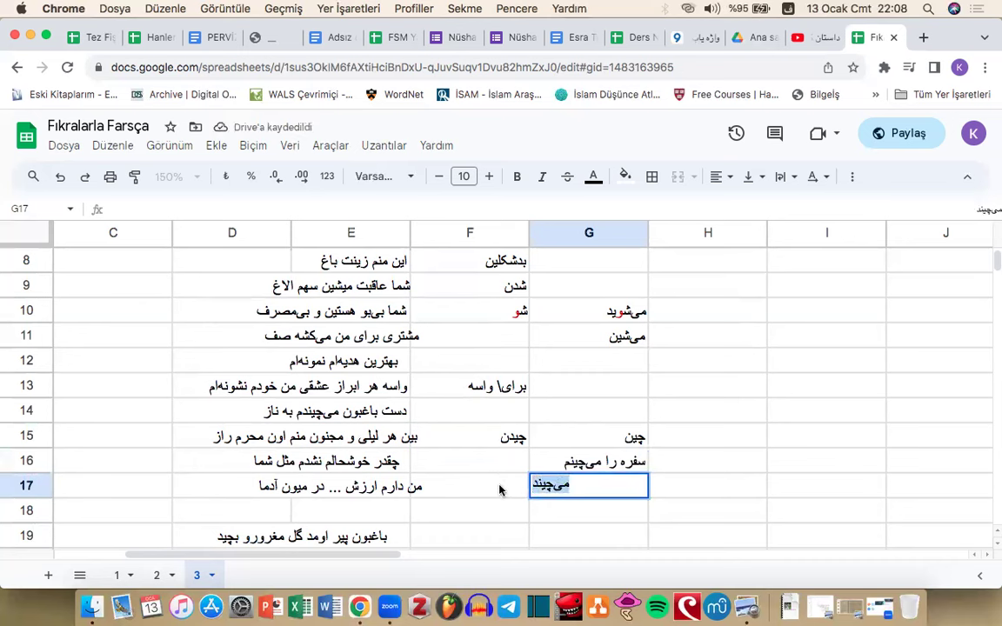
# Step: Examine the subject دست باغبون of the verse in E14 by highlighting it
pyautogui.doubleClick(337, 409)
pyautogui.moveTo(340, 409); pyautogui.dragTo(405, 408)
pyautogui.click(345, 409)
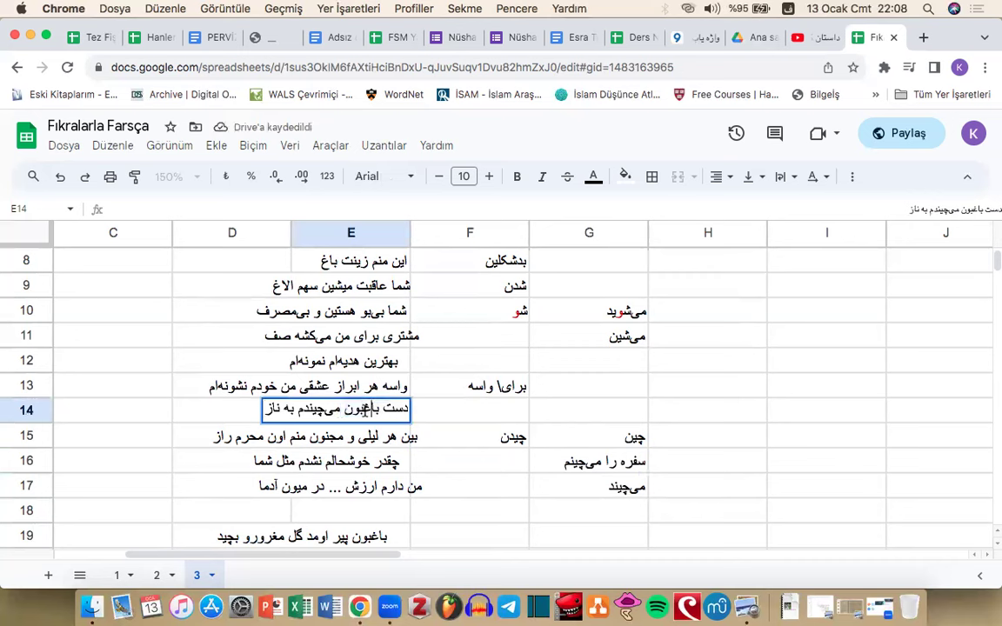
# Step: Extend the verb in G17 to می‌چیندم, and enter its full form مرا می‌چیند in G18
pyautogui.click(606, 485)
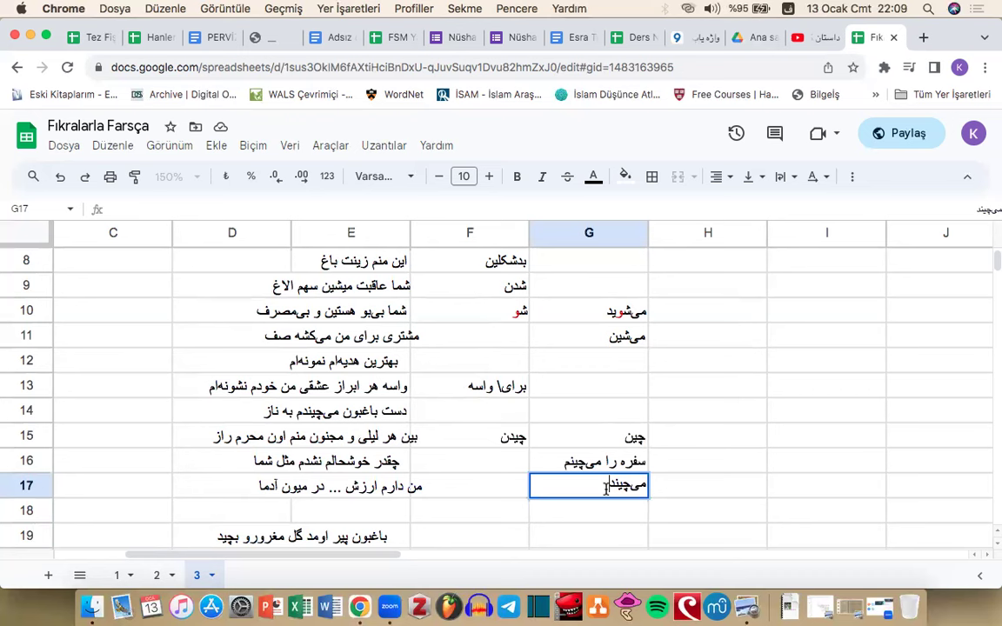
pyautogui.write('م')
pyautogui.click(610, 513)
pyautogui.write('مرا')
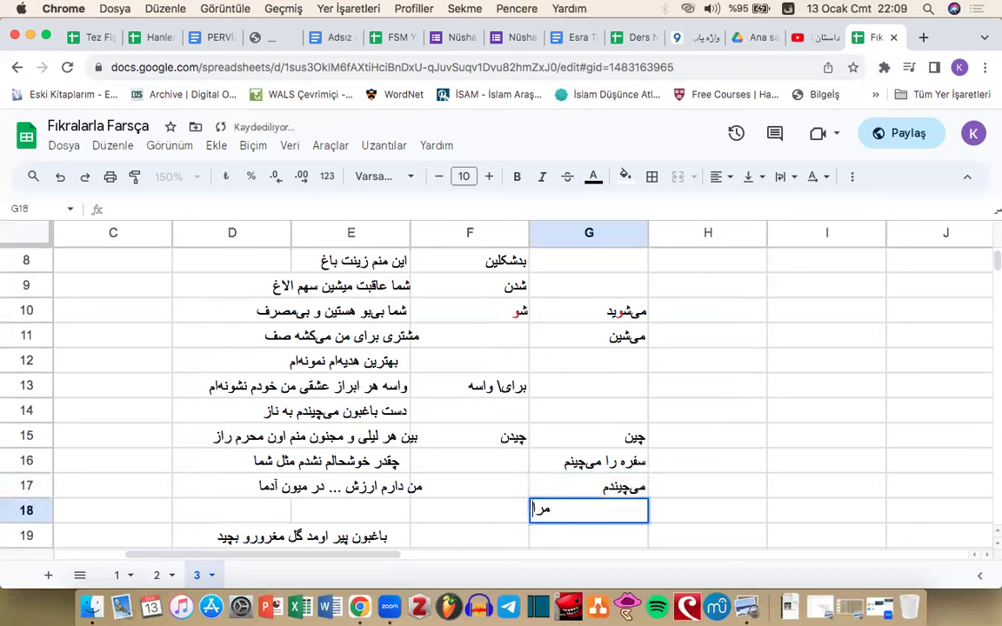
pyautogui.write(' می\u200cچیند')
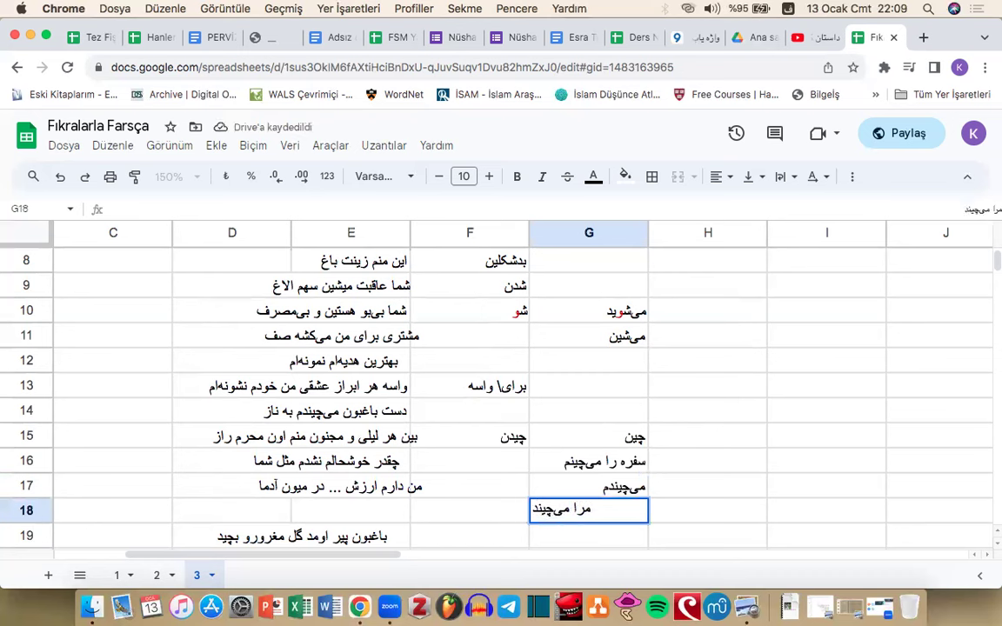
pyautogui.press('Return')
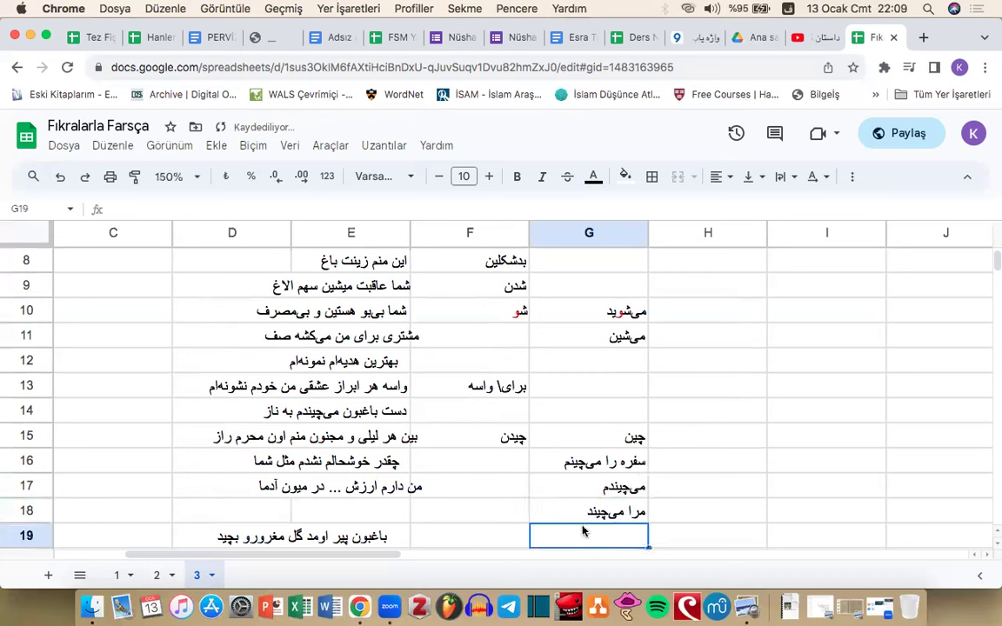
# Step: Write out the verse's full form دست باغبون من را به ناز می‌چیند in G19
pyautogui.write('من را می')
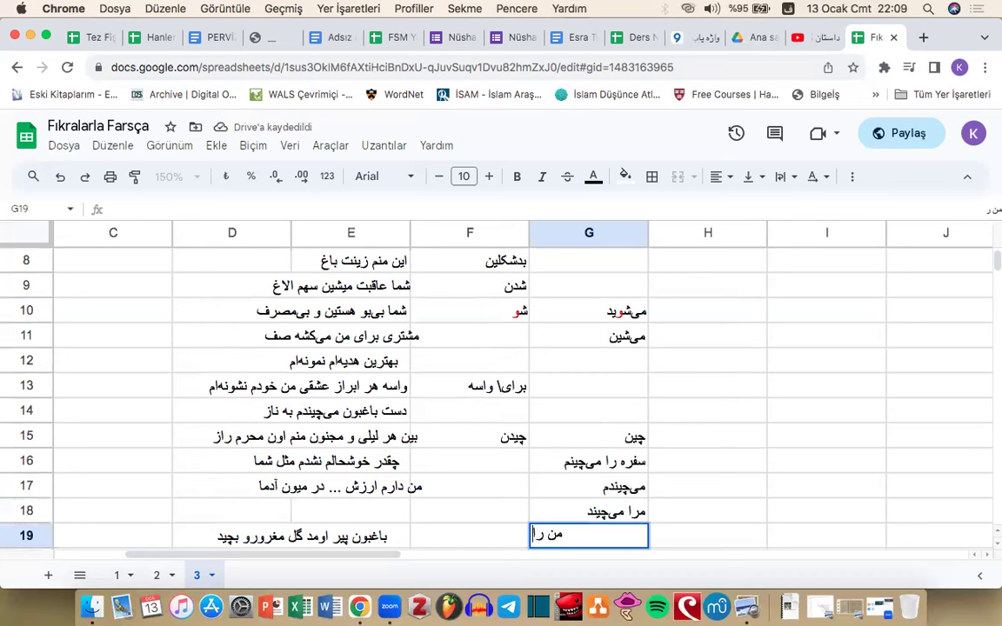
pyautogui.write('\u200cچیند د')
pyautogui.click(613, 533)
pyautogui.write('دست باغب')
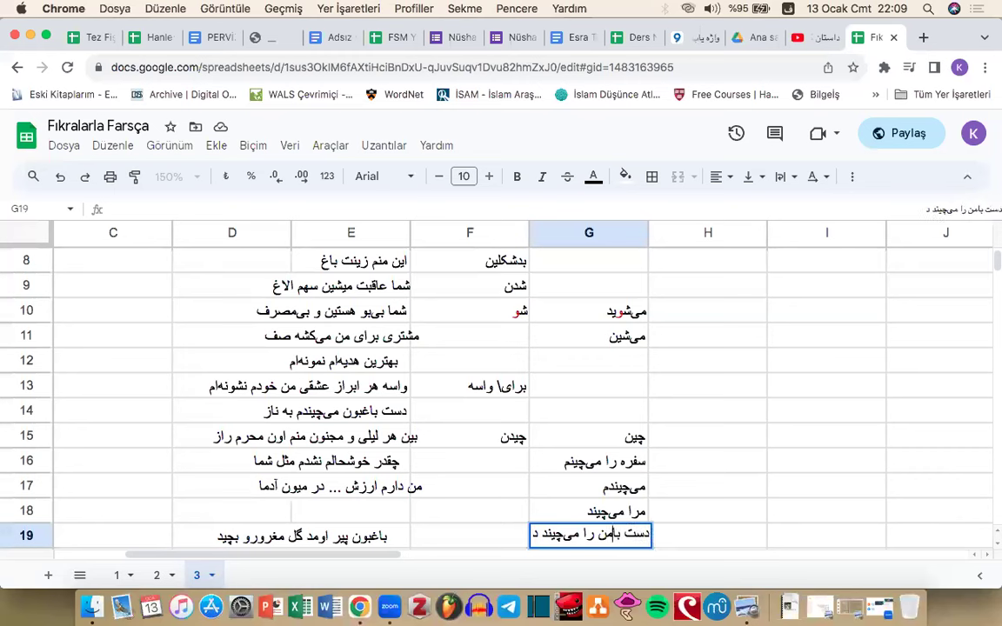
pyautogui.write('ون')
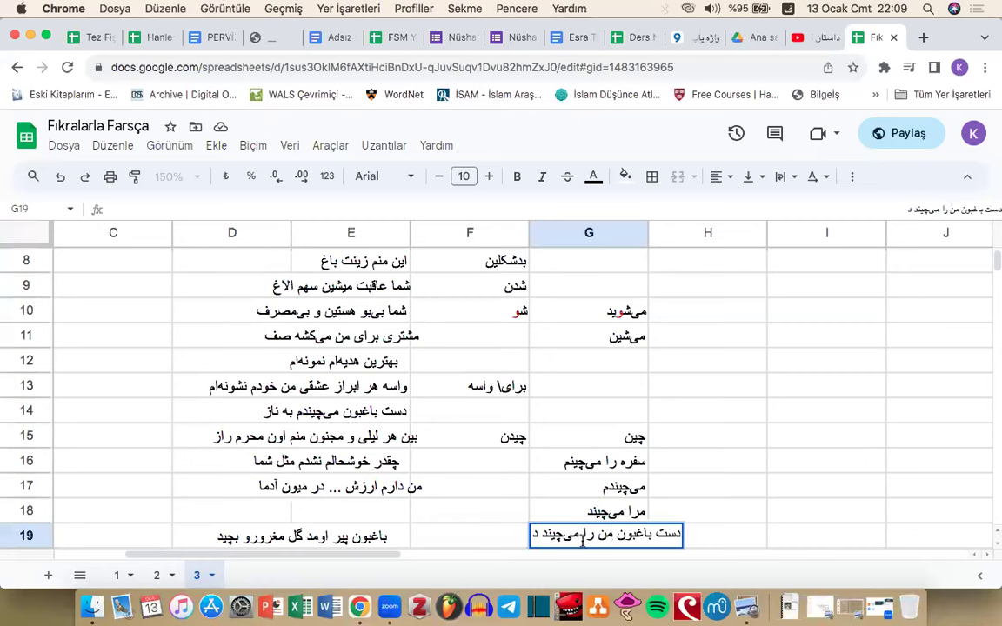
pyautogui.click(537, 535)
pyautogui.press('BackSpace')
pyautogui.click(580, 534)
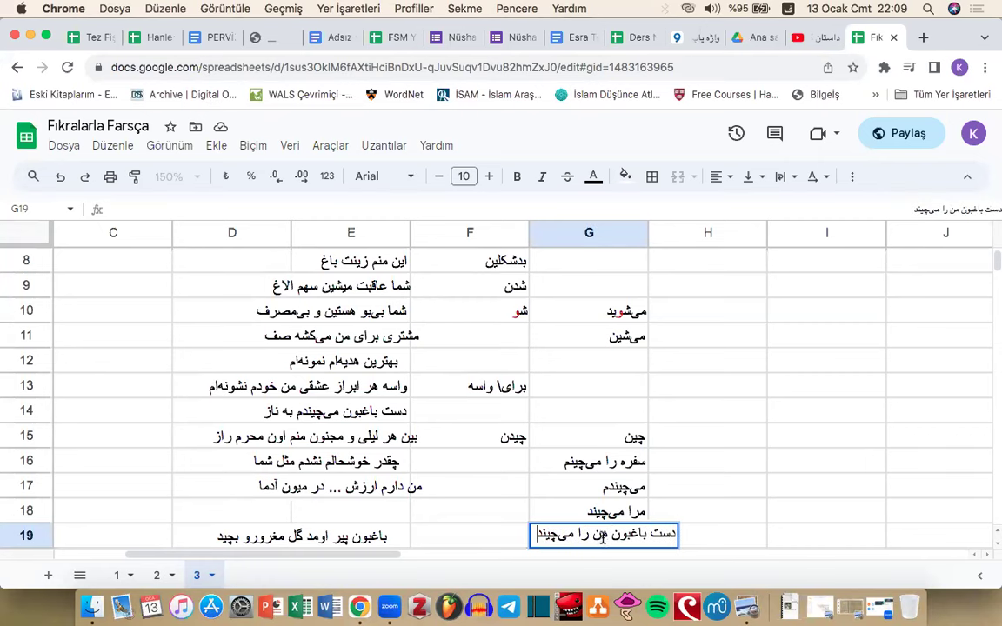
pyautogui.write('به ناز')
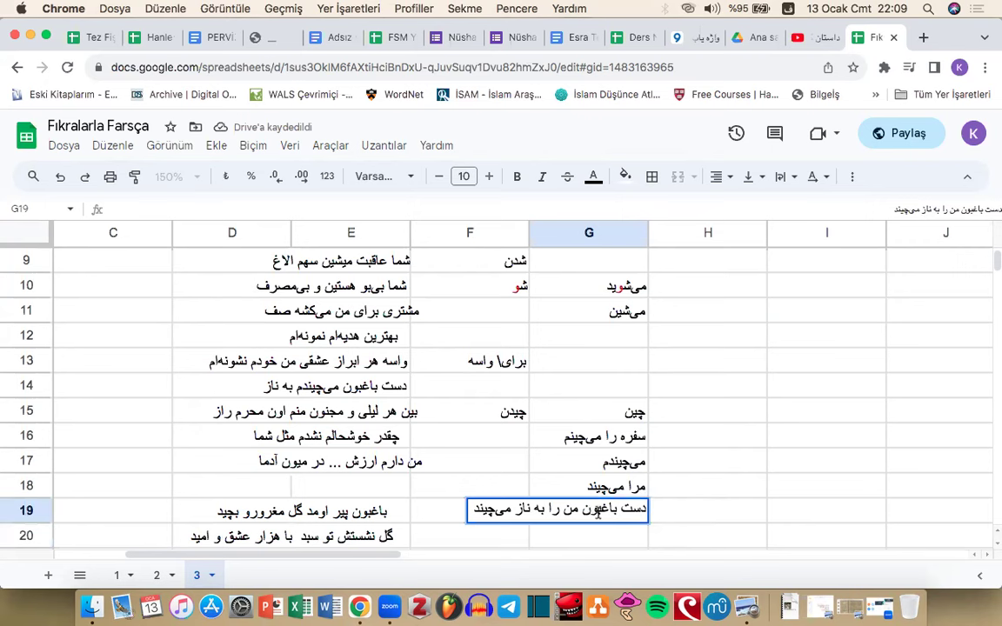
# Step: Examine the parts of the full sentence in G19, highlighting دست باغبون, من را and به ناز
pyautogui.doubleClick(530, 511)
pyautogui.doubleClick(492, 510)
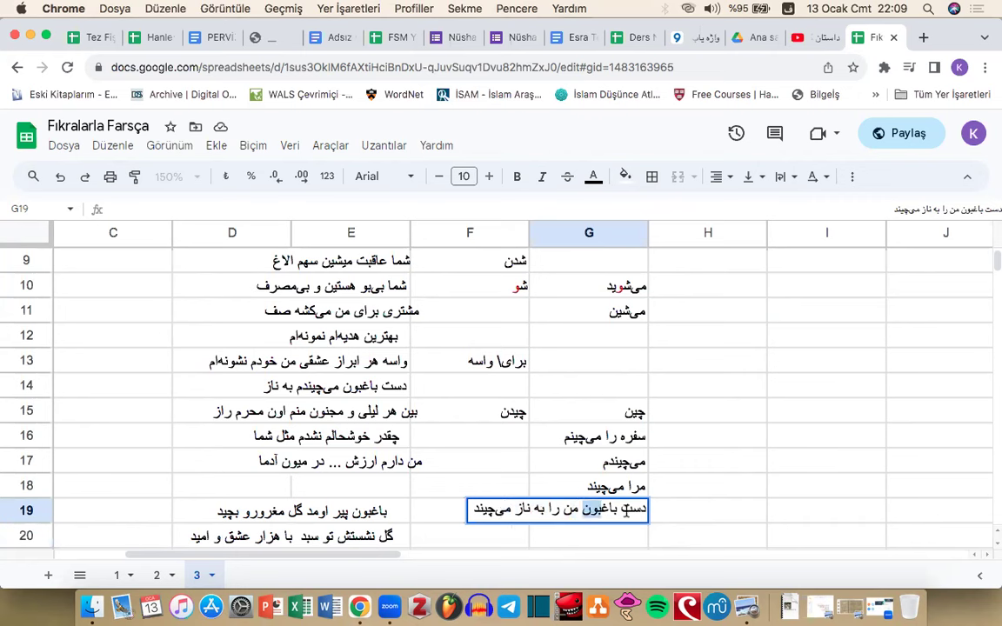
pyautogui.doubleClick(600, 511)
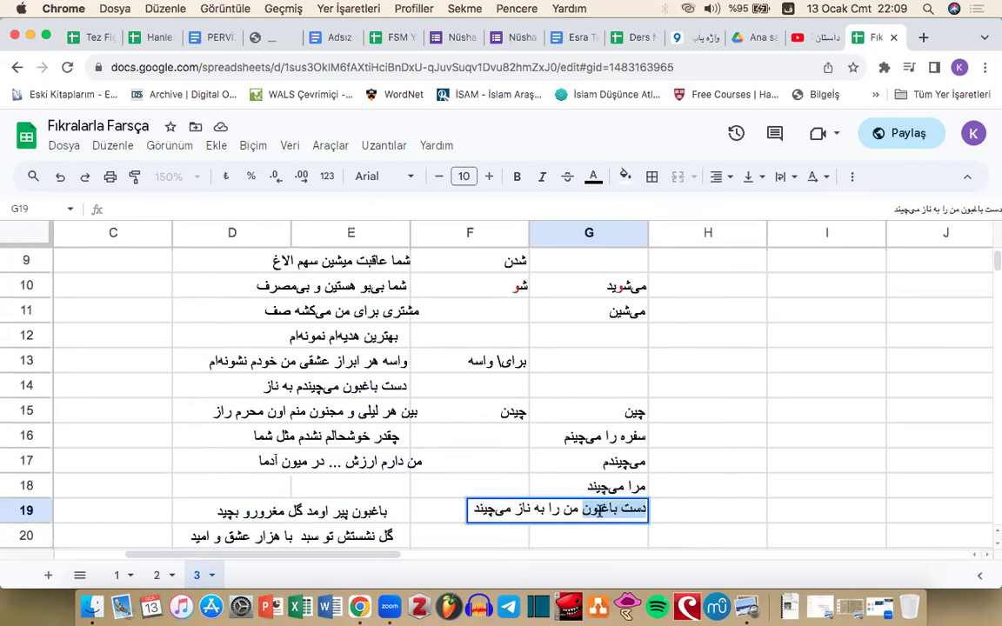
pyautogui.moveTo(548, 508); pyautogui.dragTo(576, 511)
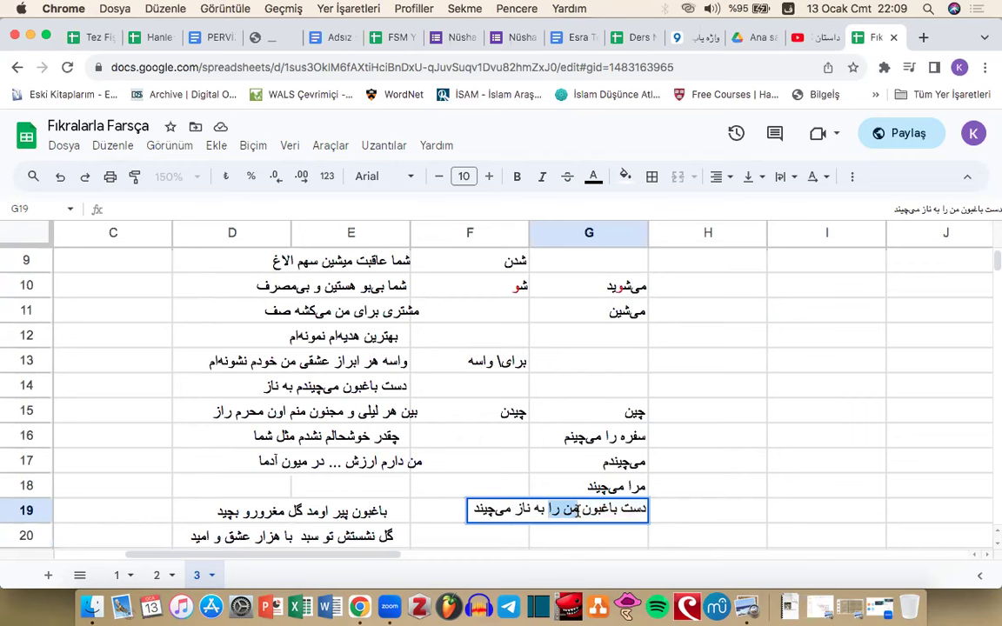
pyautogui.click(542, 512)
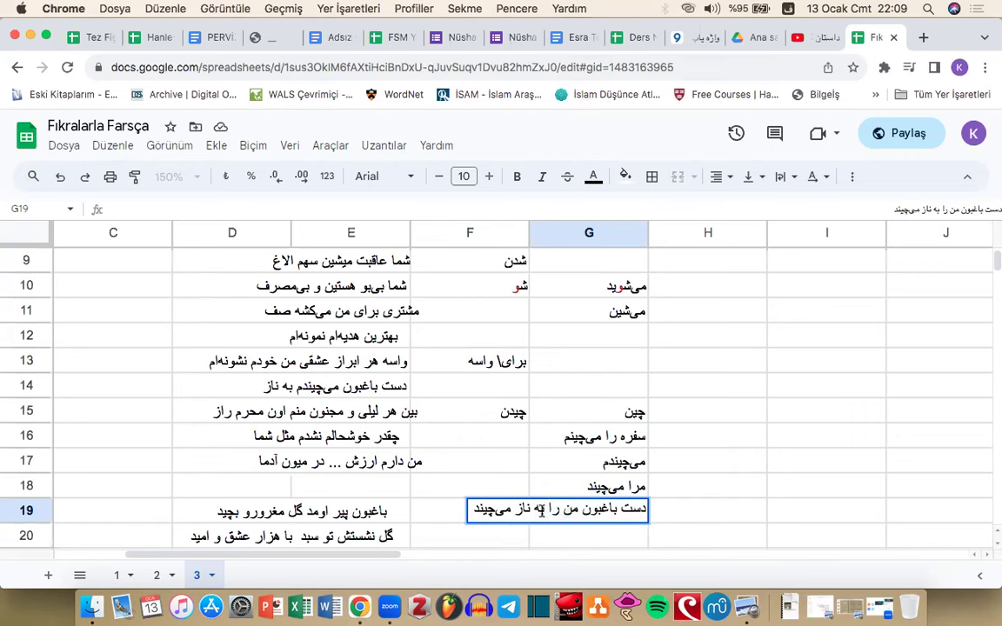
pyautogui.moveTo(543, 511); pyautogui.dragTo(516, 513)
# Step: Colour the object من را red in the G19 sentence
pyautogui.moveTo(575, 513); pyautogui.dragTo(550, 511)
pyautogui.click(593, 176)
pyautogui.click(612, 241)
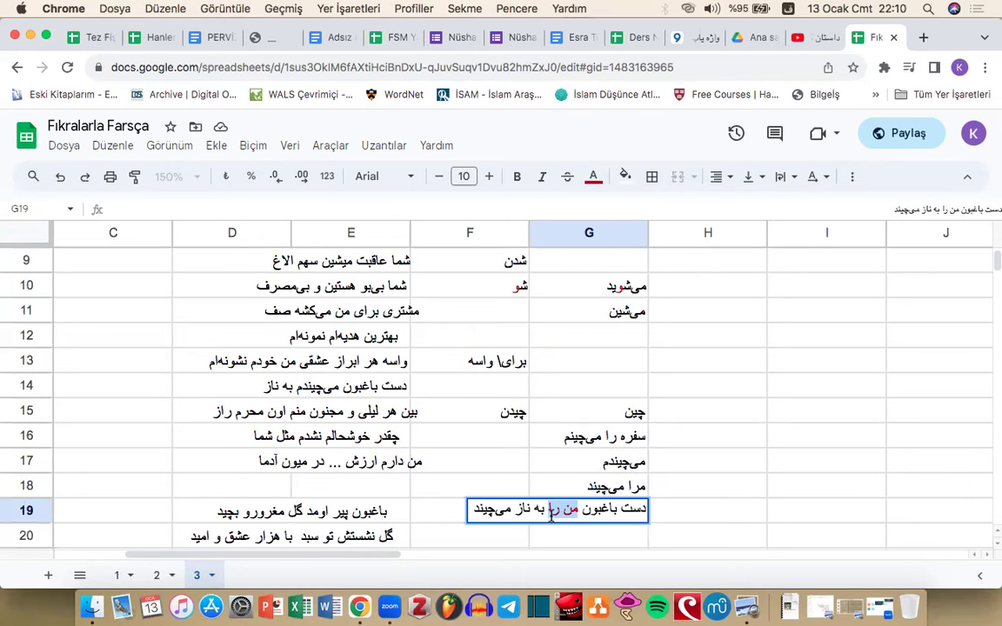
# Step: Append the suffix م to the verb in G19 and delete من را, giving دست باغبون به ناز می‌چیندم
pyautogui.click(471, 510)
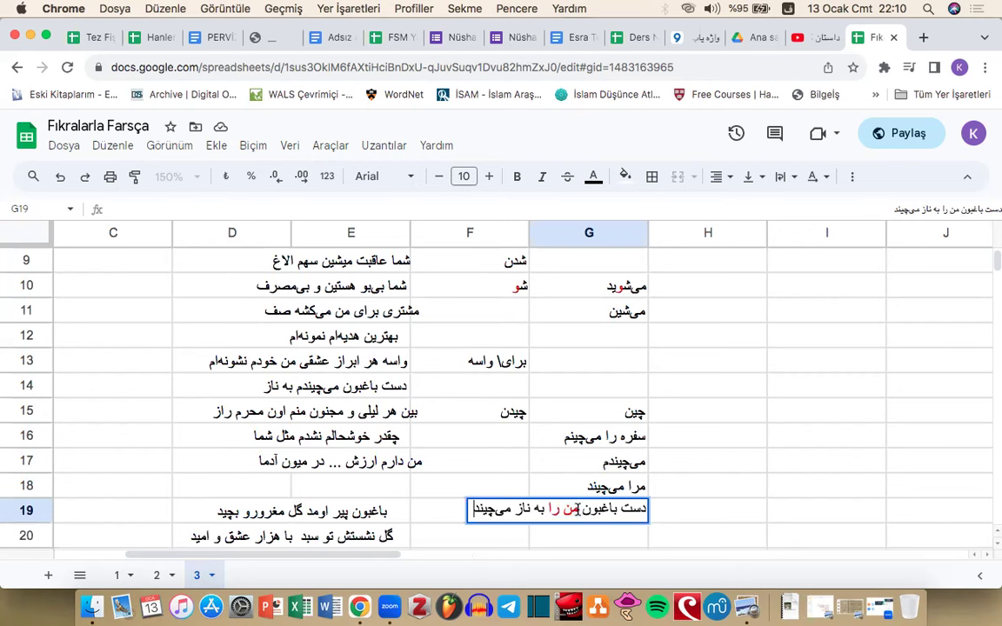
pyautogui.write('م')
pyautogui.moveTo(546, 512); pyautogui.dragTo(578, 511)
pyautogui.press('BackSpace')
pyautogui.press('Return')
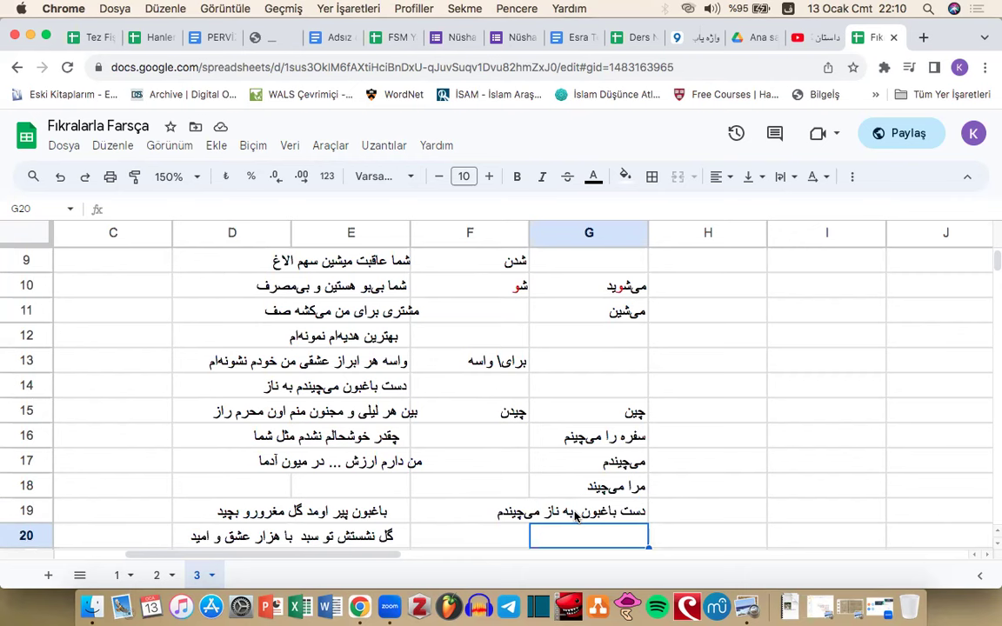
# Step: Colour the final م of می‌چیندم in E14 red
pyautogui.doubleClick(342, 391)
pyautogui.doubleClick(300, 386)
pyautogui.click(593, 176)
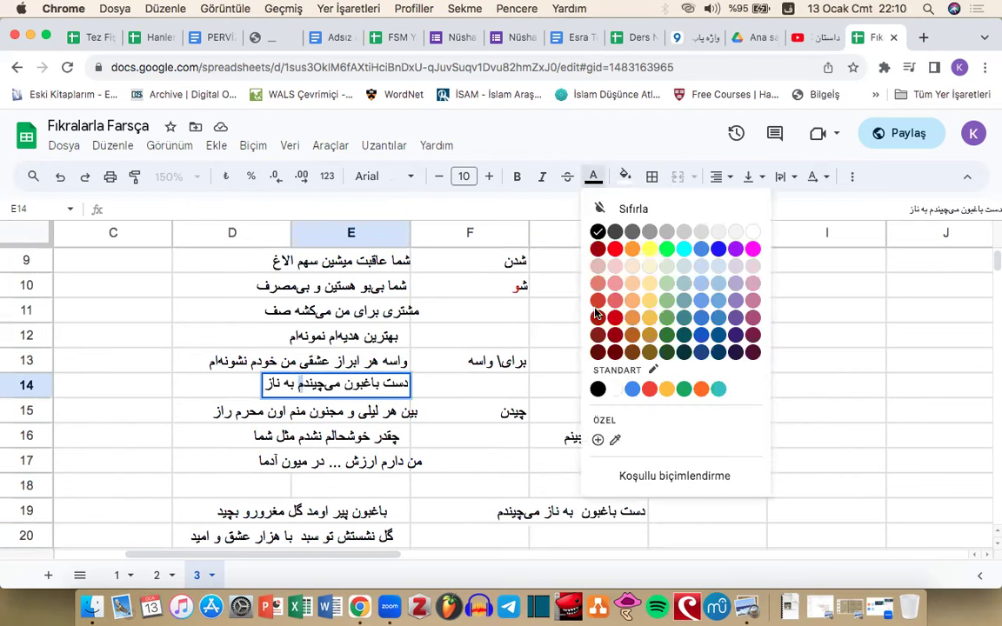
pyautogui.click(596, 314)
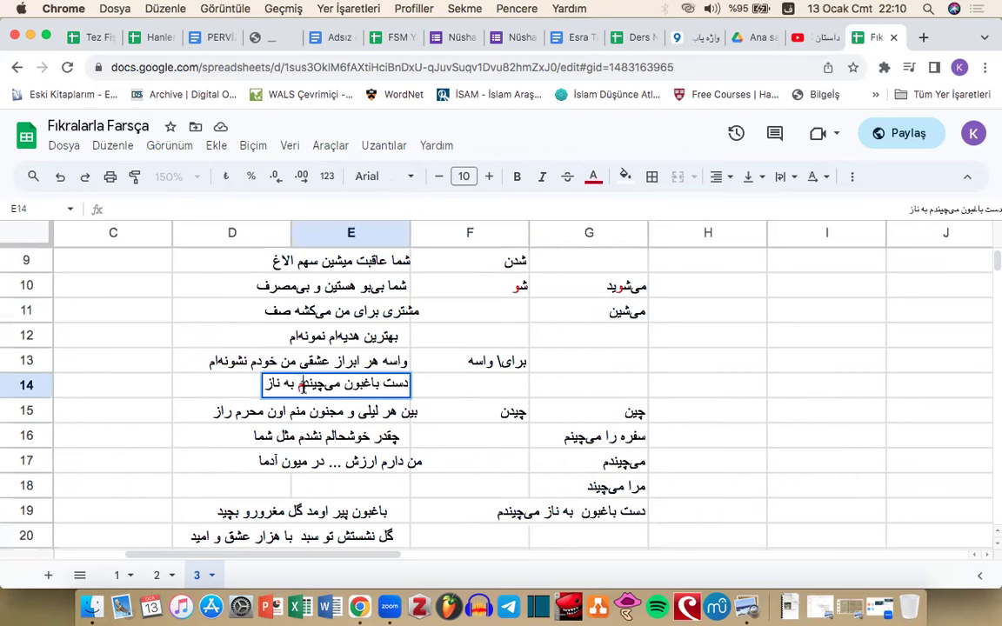
pyautogui.moveTo(325, 385); pyautogui.dragTo(303, 385)
pyautogui.click(489, 419)
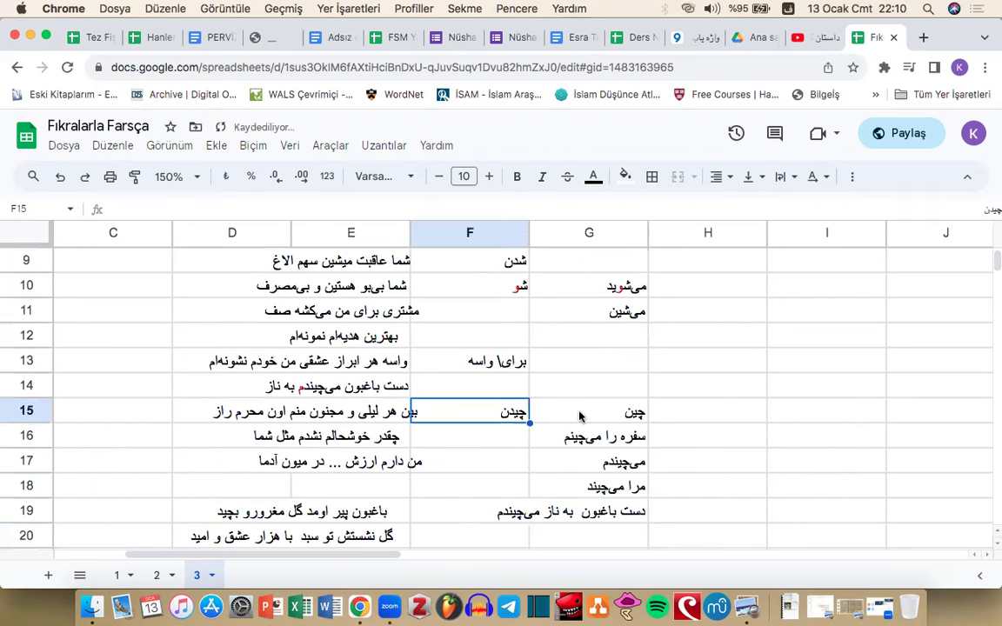
# Step: Try the standard spelling باغبان in place of باغبون in the E14 verse and discard the edit
pyautogui.click(585, 416)
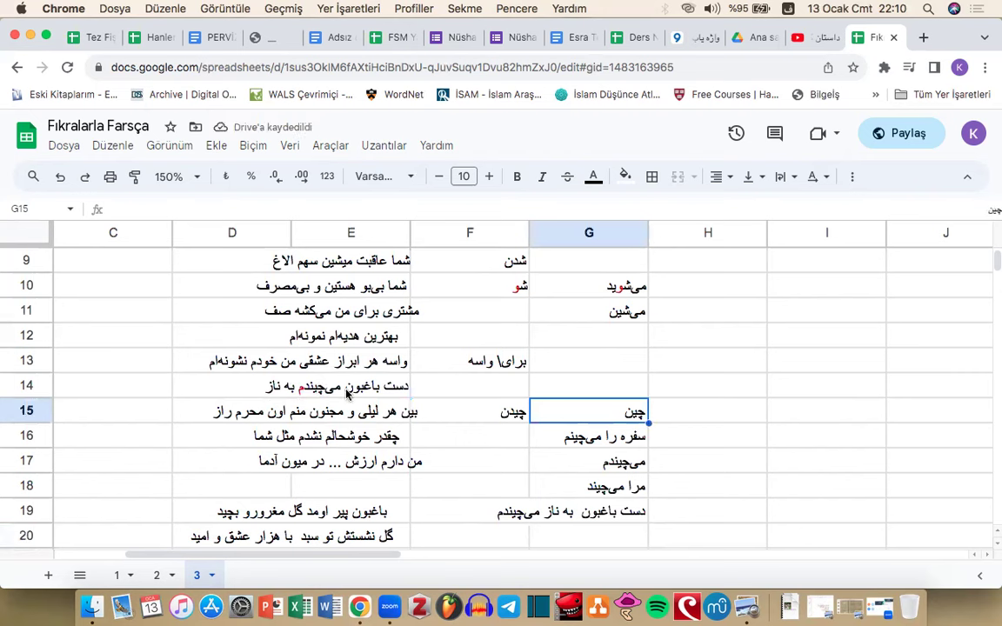
pyautogui.click(315, 386)
pyautogui.doubleClick(354, 386)
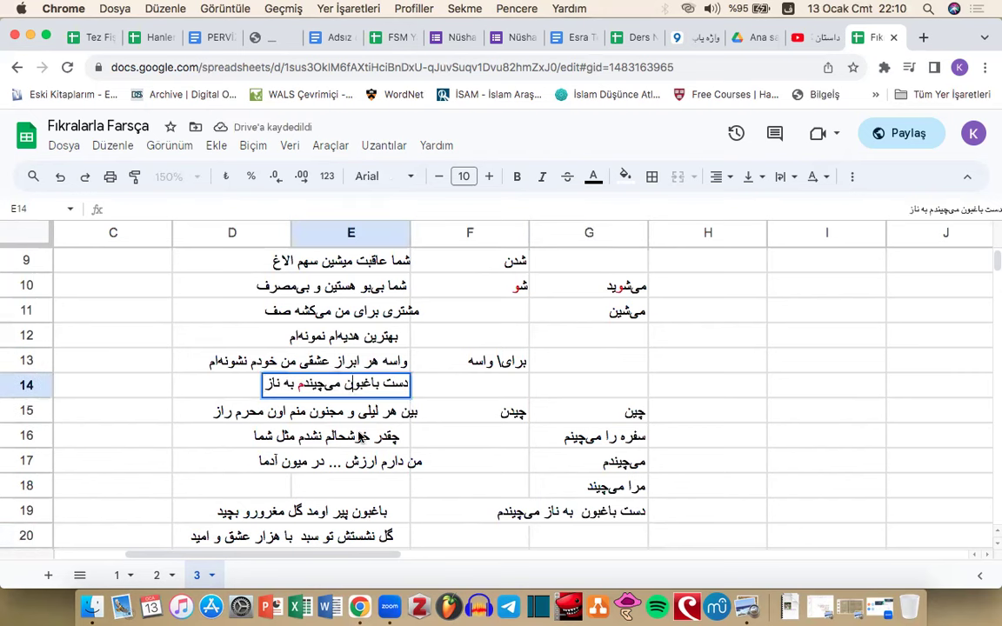
pyautogui.press('BackSpace')
pyautogui.write('ا')
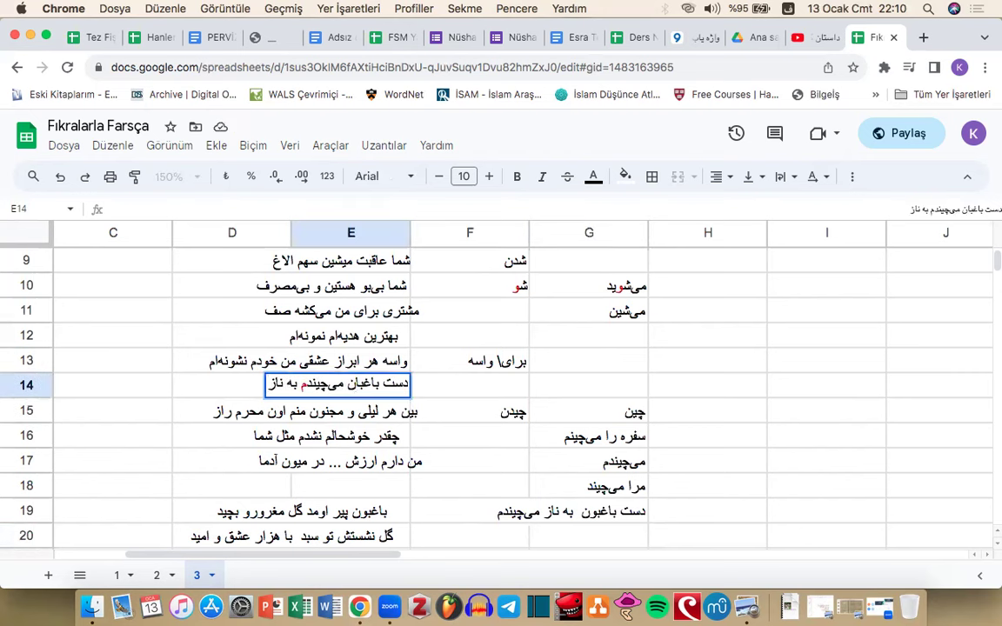
pyautogui.press('Escape')
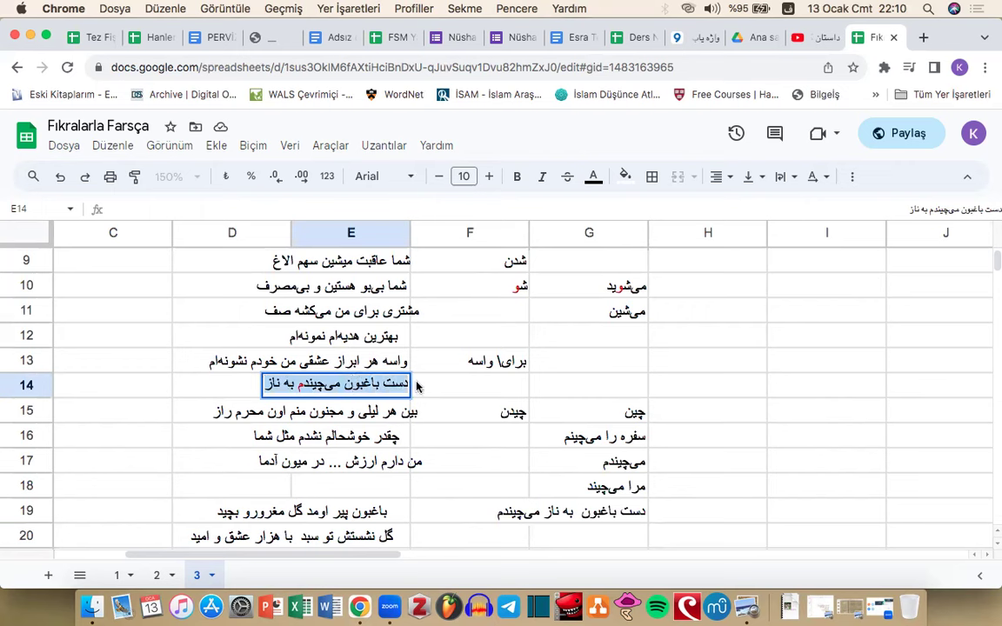
# Step: Examine the verse in E15 in parts, highlighting هر لیلی و مجنون, the phrase with بین, and منم اون محرم راز
pyautogui.doubleClick(359, 409)
pyautogui.tripleClick(359, 408)
pyautogui.click(388, 408)
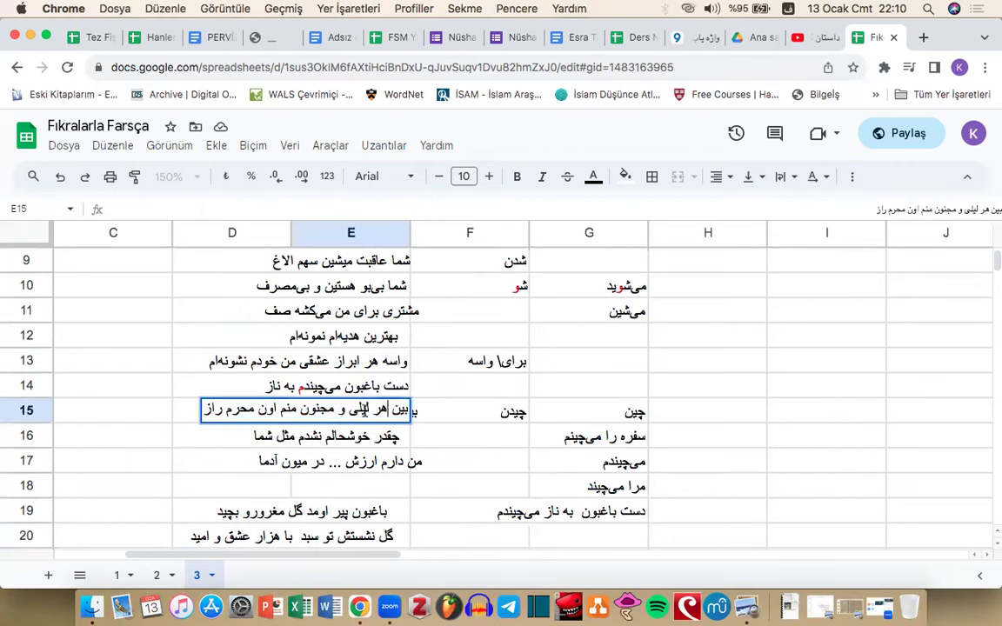
pyautogui.moveTo(300, 408); pyautogui.dragTo(383, 411)
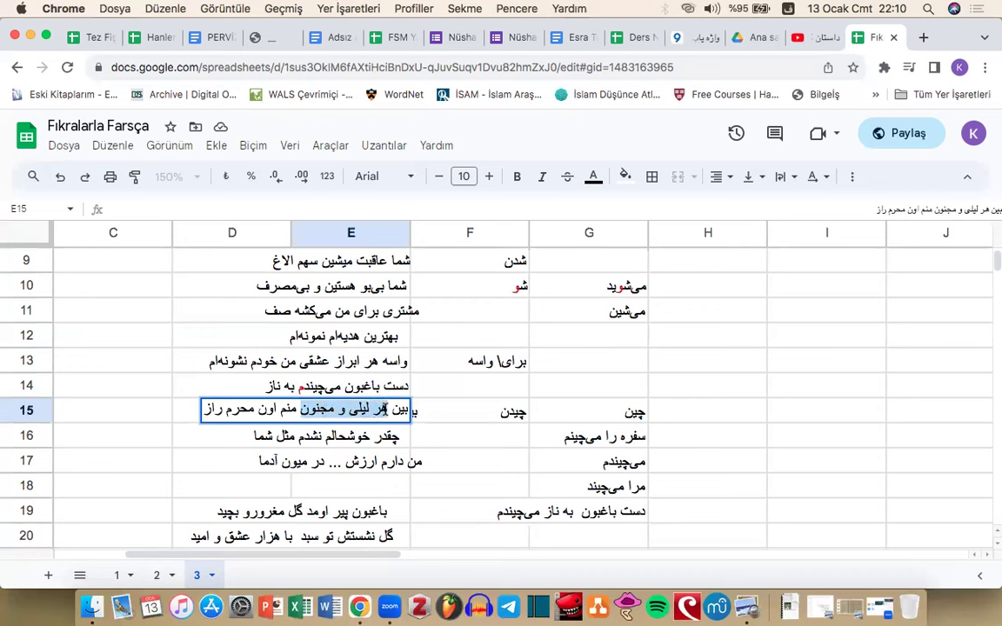
pyautogui.moveTo(383, 409); pyautogui.dragTo(414, 408)
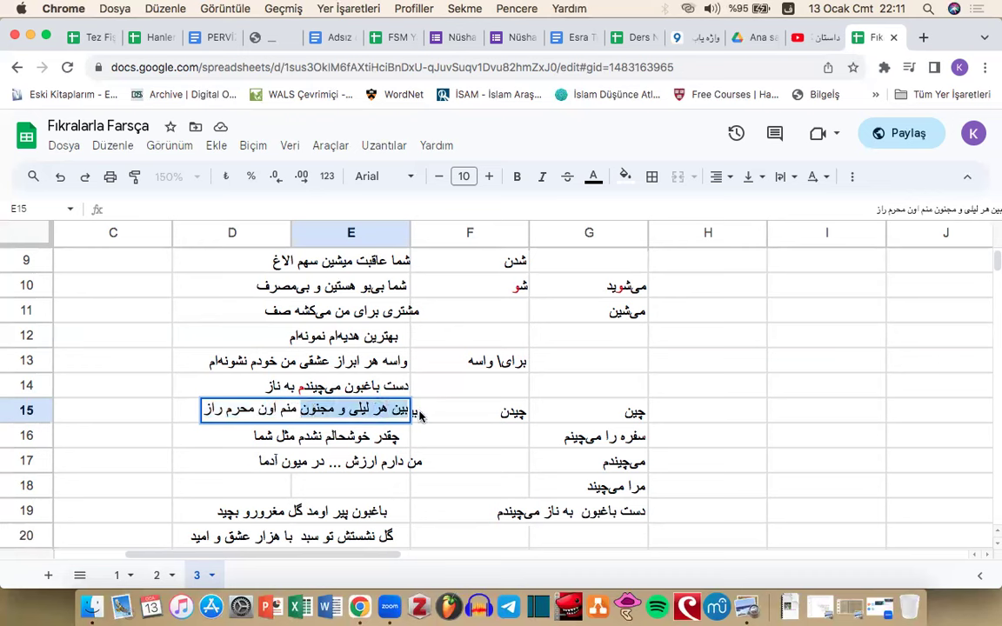
pyautogui.moveTo(296, 411); pyautogui.dragTo(200, 418)
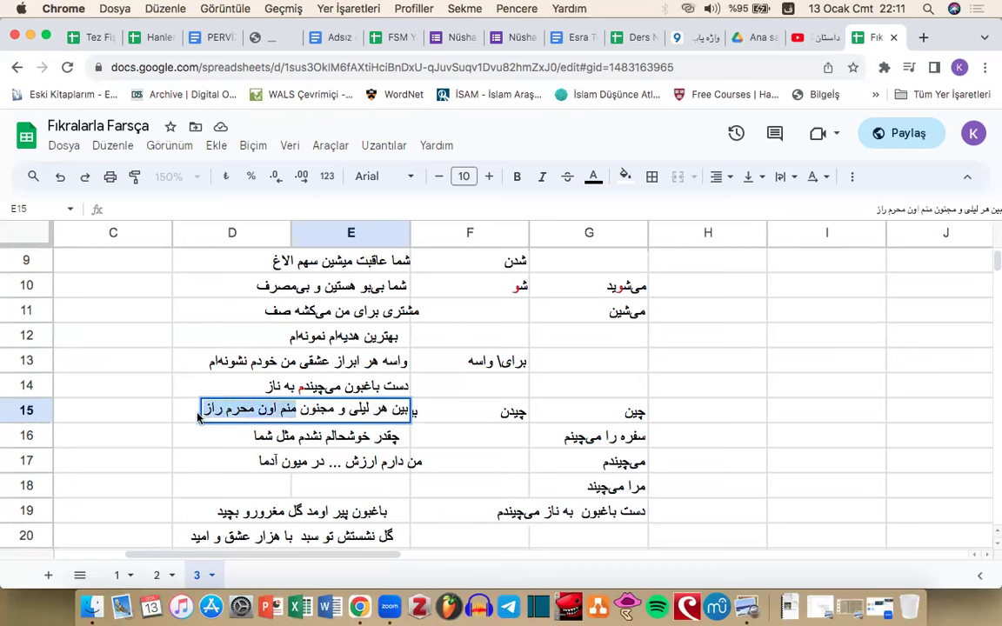
pyautogui.click(364, 396)
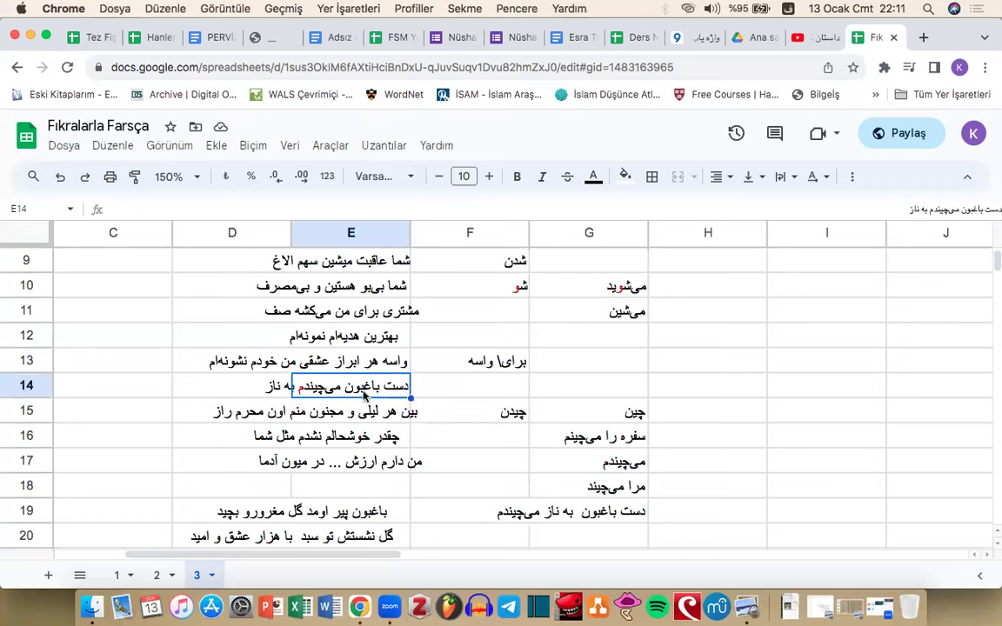
# Step: Switch to the YouTube story داستان گل مغرور, play the next passage and pause it at 0:45
pyautogui.click(807, 39)
pyautogui.click(274, 314)
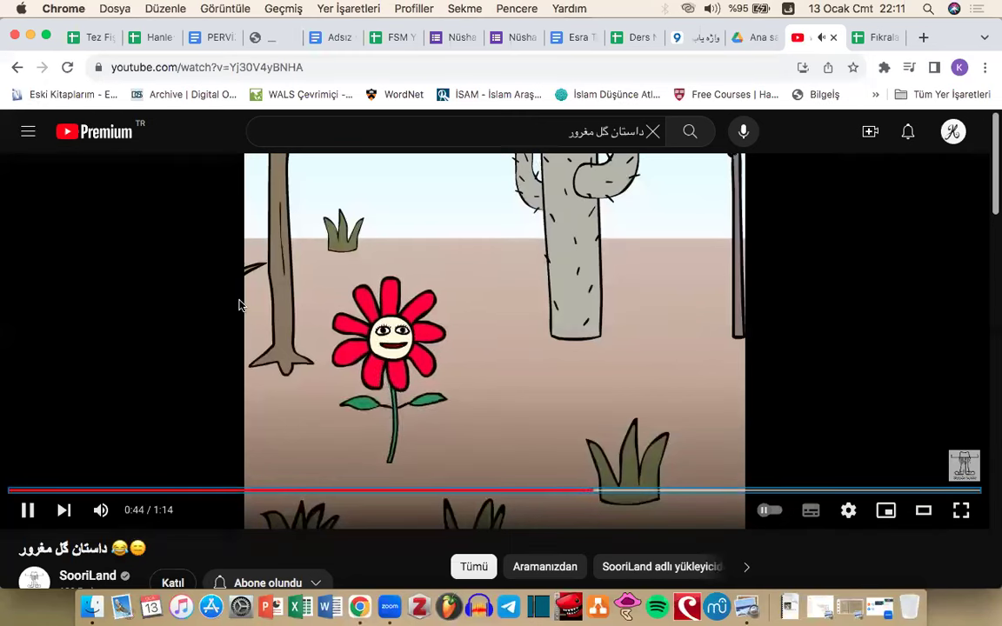
pyautogui.click(454, 161)
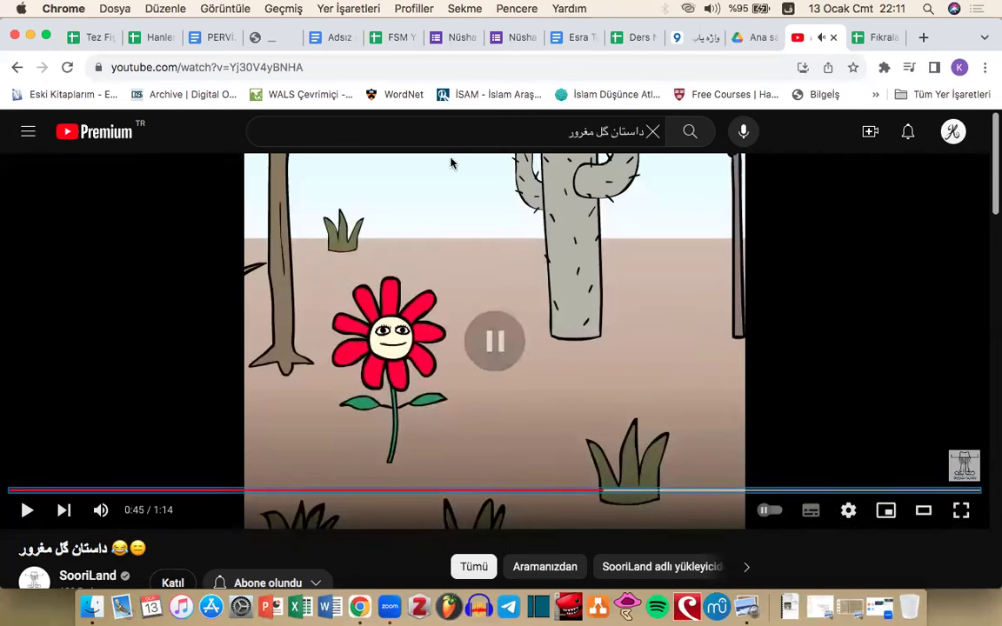
# Step: Return to the Google Sheet and replace the ellipsis in the E17 verse with غد
pyautogui.click(872, 37)
pyautogui.click(348, 459)
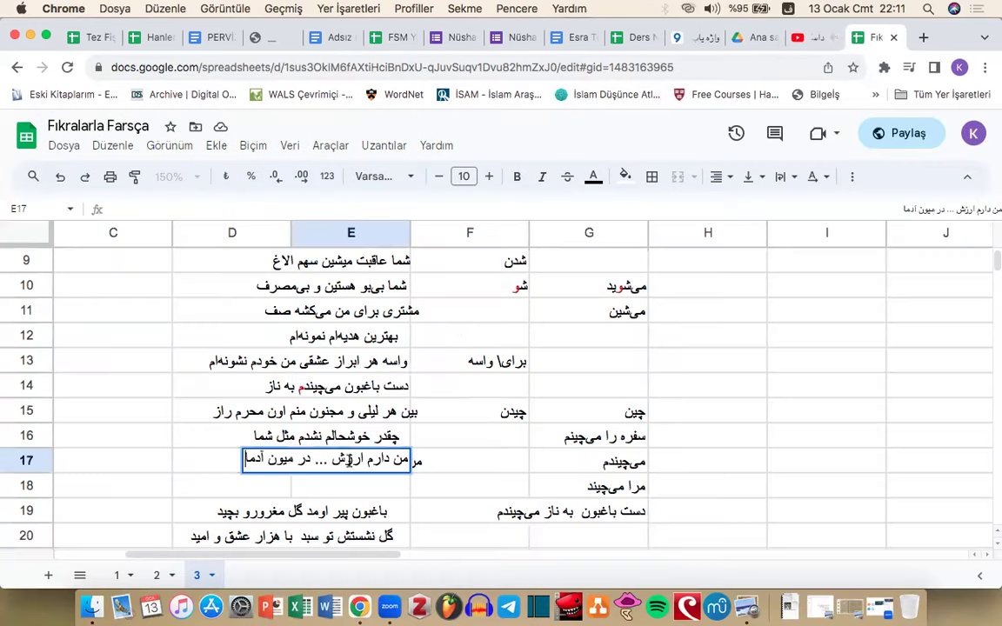
pyautogui.doubleClick(317, 461)
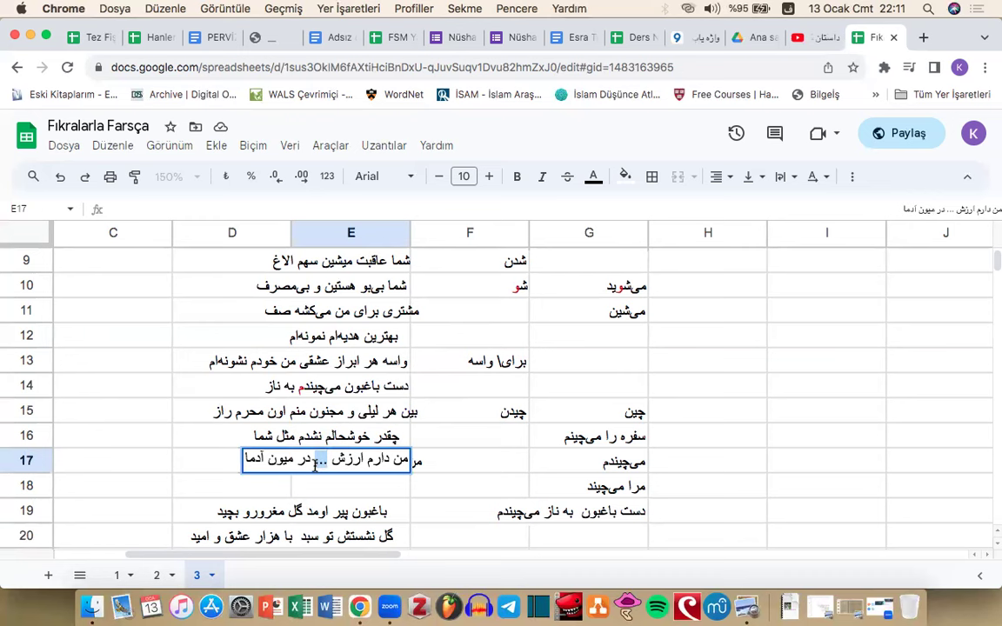
pyautogui.write('غد')
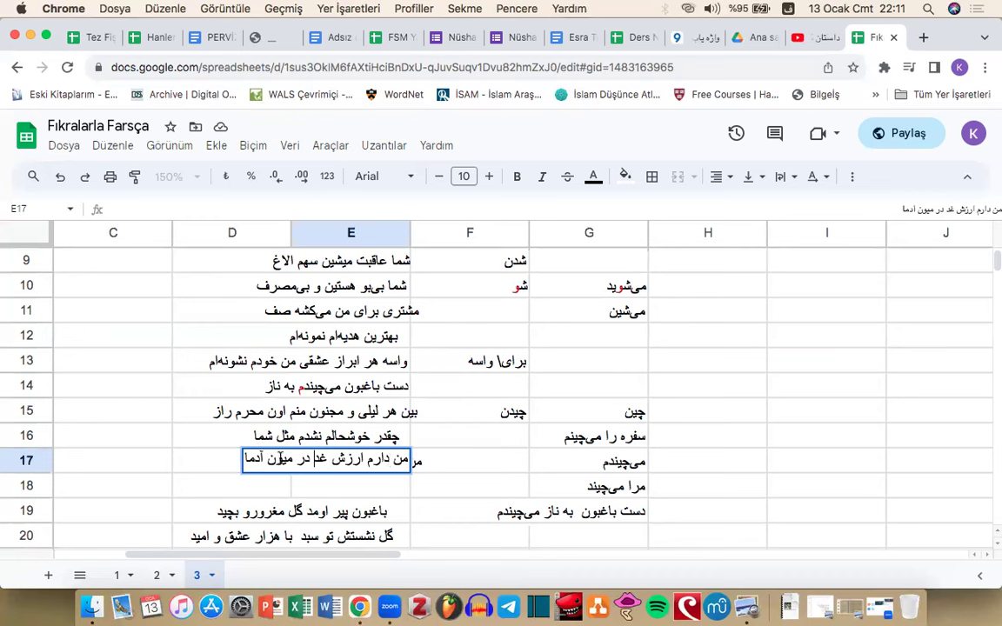
# Step: Examine the parts of the E17 verse, highlighting میون آدما, در میون آدما and دارم ارزش غد
pyautogui.moveTo(292, 460); pyautogui.dragTo(245, 466)
pyautogui.write('میان آدما')
pyautogui.click(278, 459)
pyautogui.press('BackSpace')
pyautogui.write('و')
pyautogui.click(246, 459)
pyautogui.write('ه')
pyautogui.press('BackSpace')
pyautogui.moveTo(290, 460); pyautogui.dragTo(231, 463)
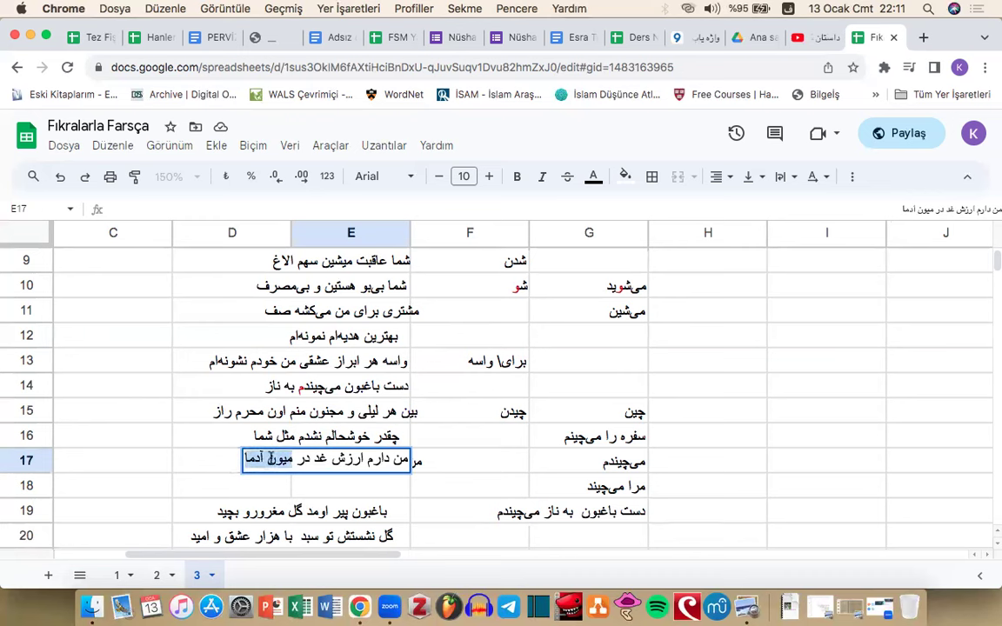
pyautogui.moveTo(309, 458); pyautogui.dragTo(239, 462)
pyautogui.click(393, 458)
pyautogui.moveTo(312, 459); pyautogui.dragTo(391, 458)
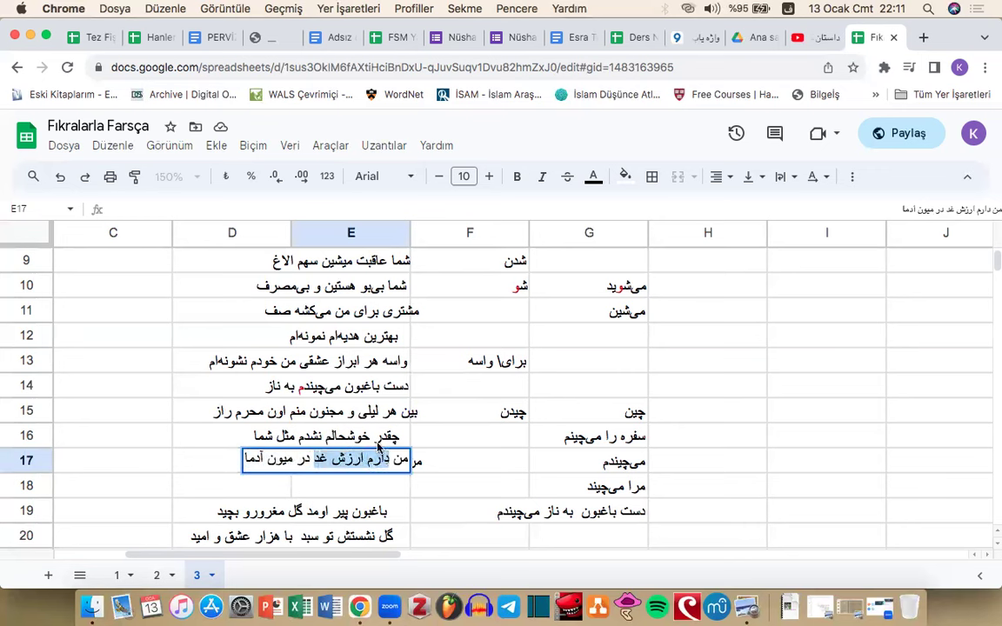
# Step: Note the word چقدر from the E16 verse in F16
pyautogui.doubleClick(391, 436)
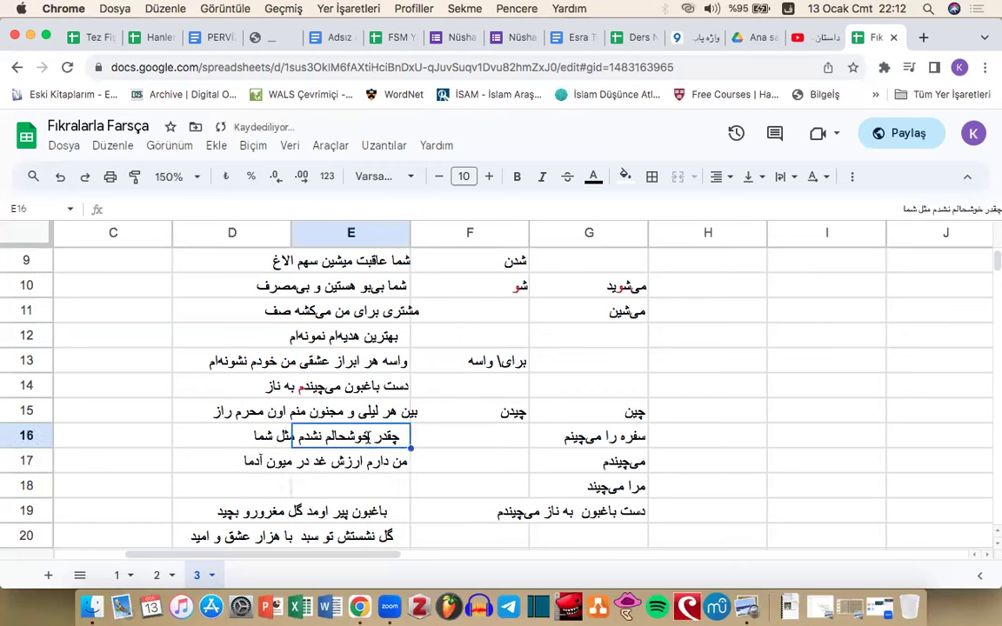
pyautogui.moveTo(384, 434); pyautogui.dragTo(404, 434)
pyautogui.click(446, 440)
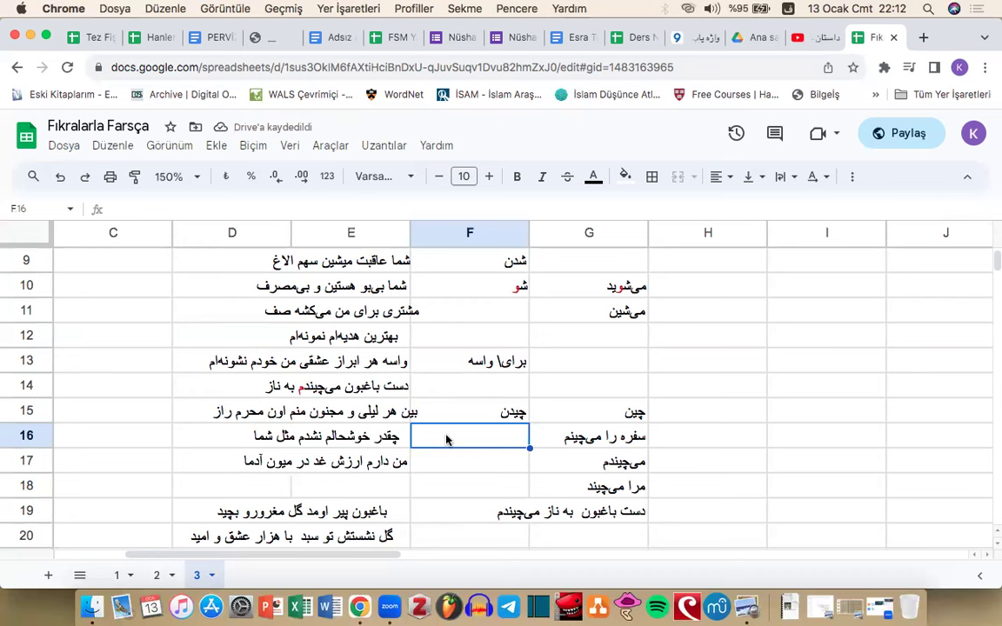
pyautogui.write('چق')
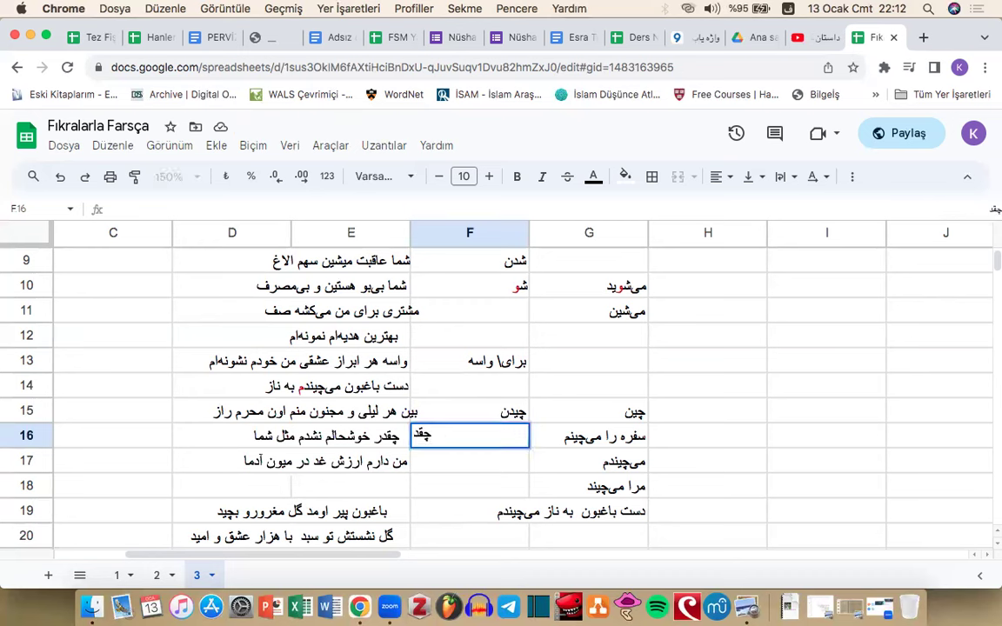
pyautogui.write('درر')
# Step: Enter چقدر in F17 and delete its final ر to leave the spoken form چقد
pyautogui.click(448, 461)
pyautogui.write('چقدر')
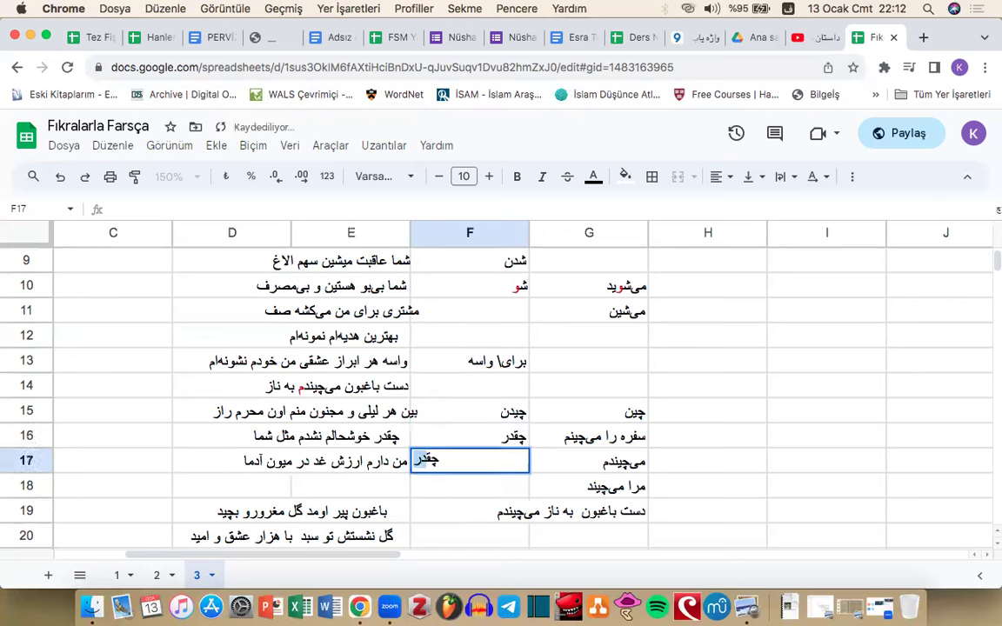
pyautogui.write('ر')
pyautogui.press('Return')
pyautogui.doubleClick(483, 463)
pyautogui.doubleClick(511, 460)
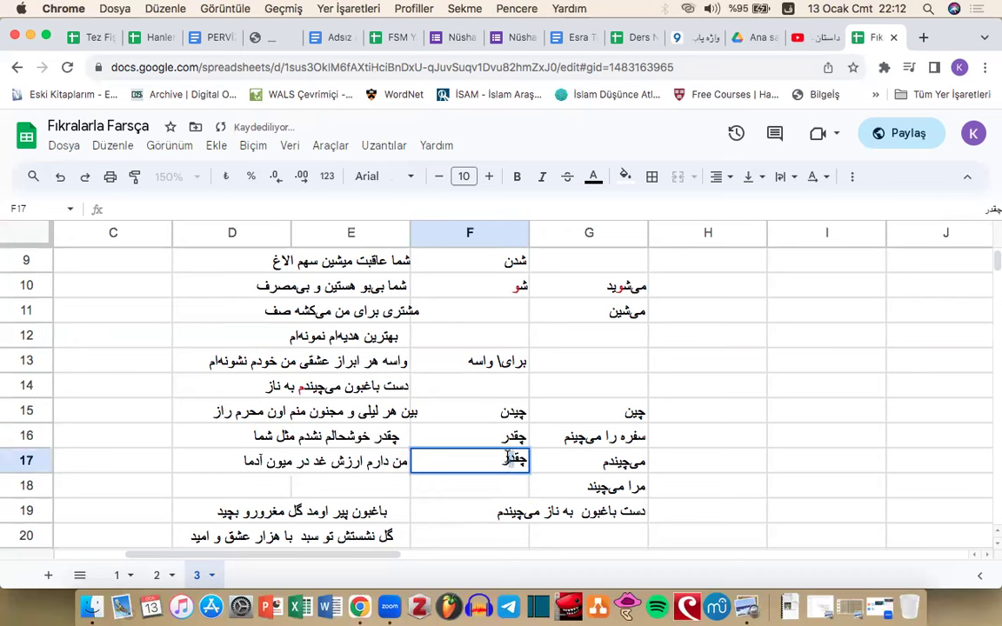
pyautogui.press('BackSpace')
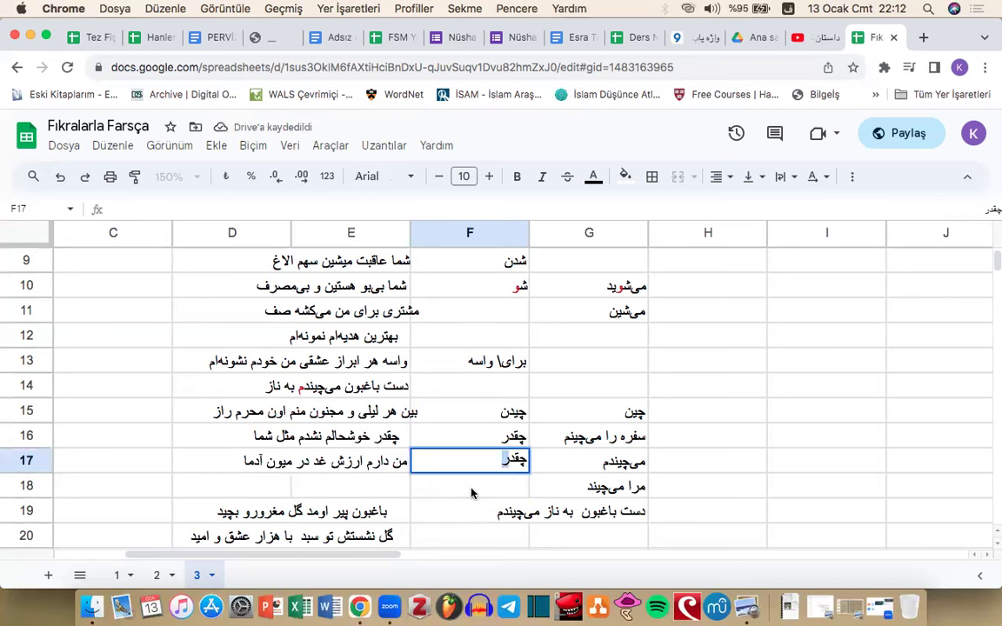
pyautogui.click(479, 437)
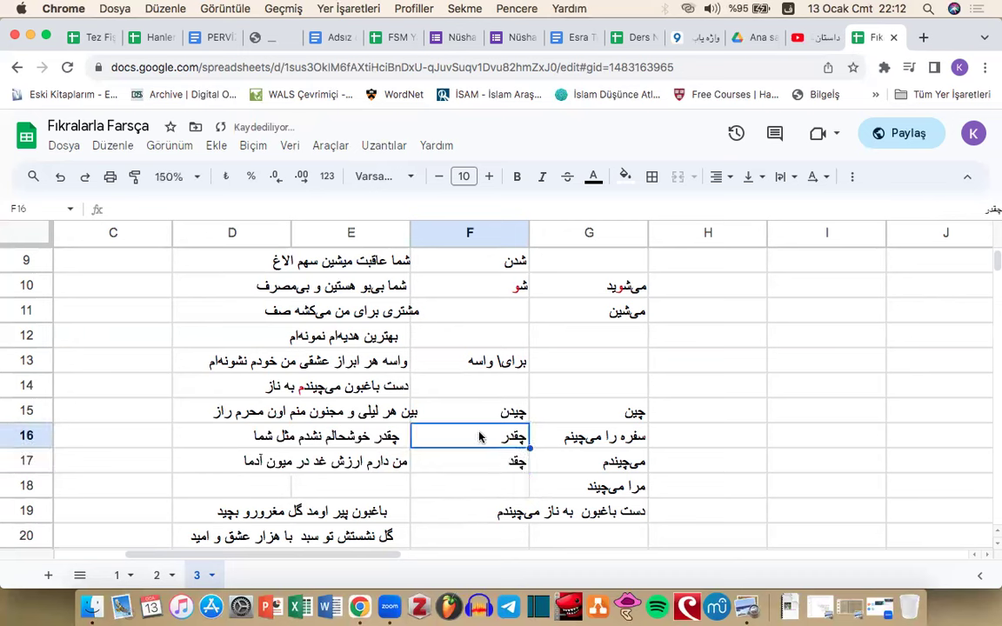
# Step: Examine the verses in E16 and E17, highlighting چقدر خوشحالم, نشدم مثل شما and the full E17 line
pyautogui.click(374, 435)
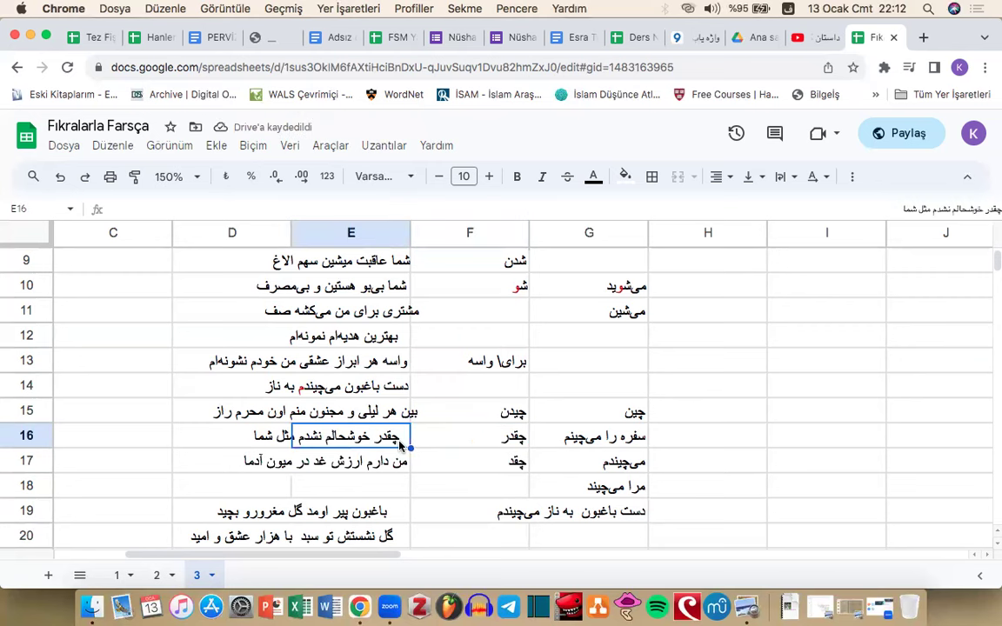
pyautogui.doubleClick(344, 437)
pyautogui.write('ا')
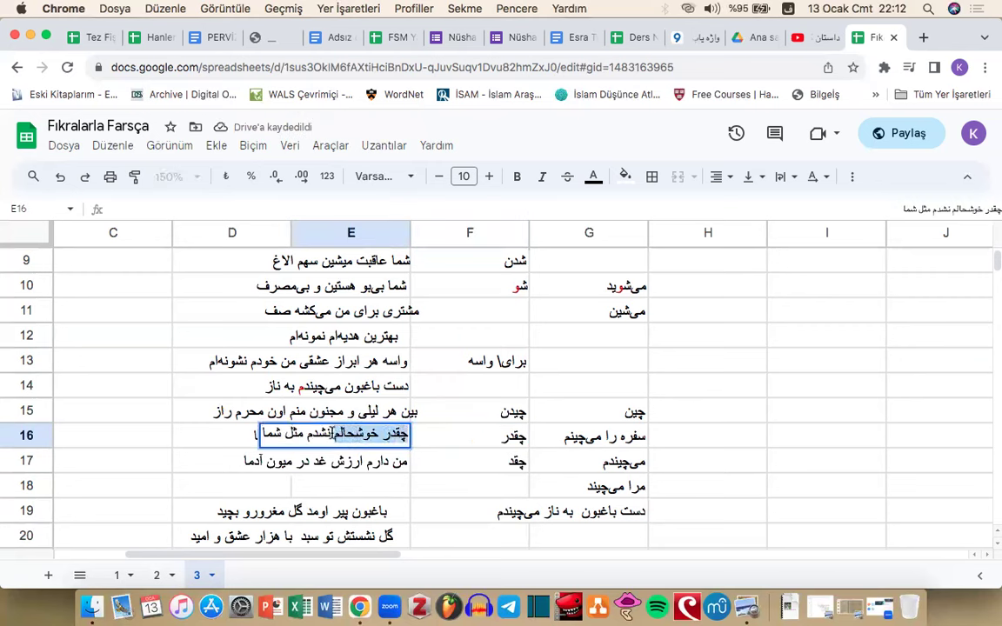
pyautogui.moveTo(334, 433)
pyautogui.mouseDown()
pyautogui.moveTo(243, 438)
pyautogui.moveTo(327, 433)
pyautogui.mouseUp()
pyautogui.click(282, 434)
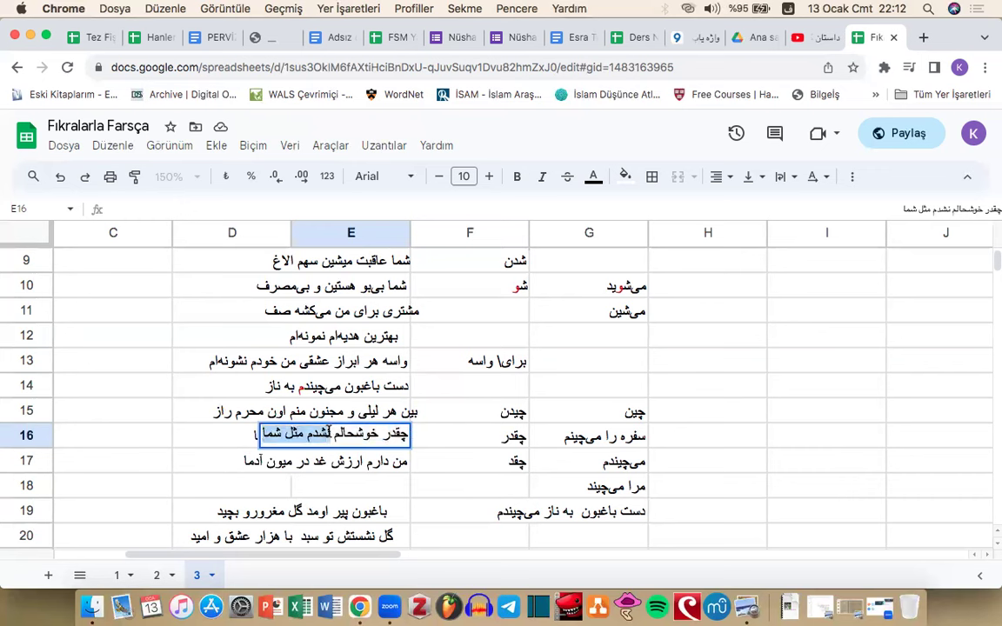
pyautogui.doubleClick(258, 458)
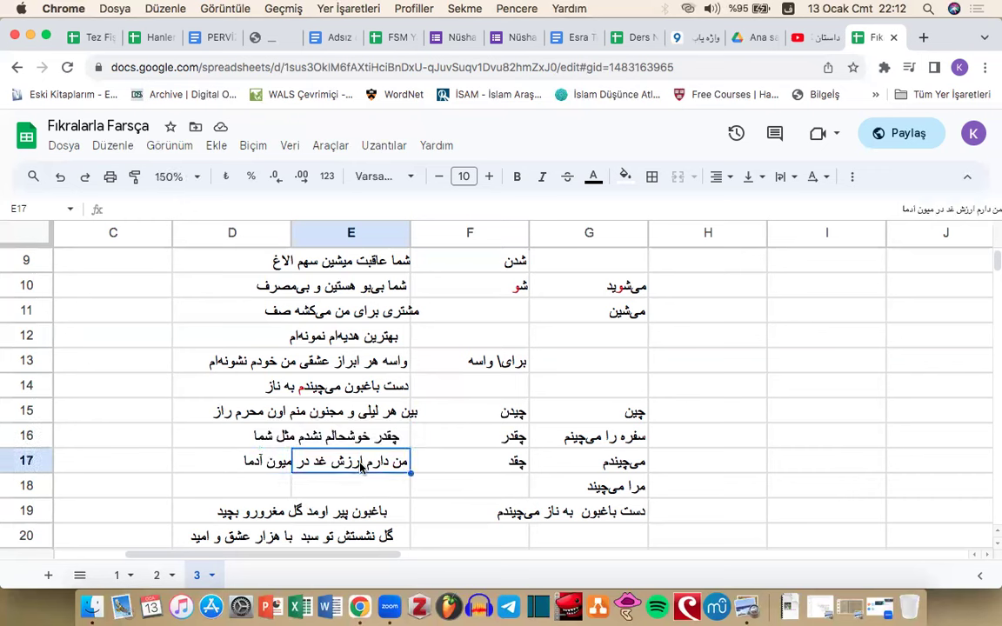
pyautogui.moveTo(259, 458); pyautogui.dragTo(353, 442)
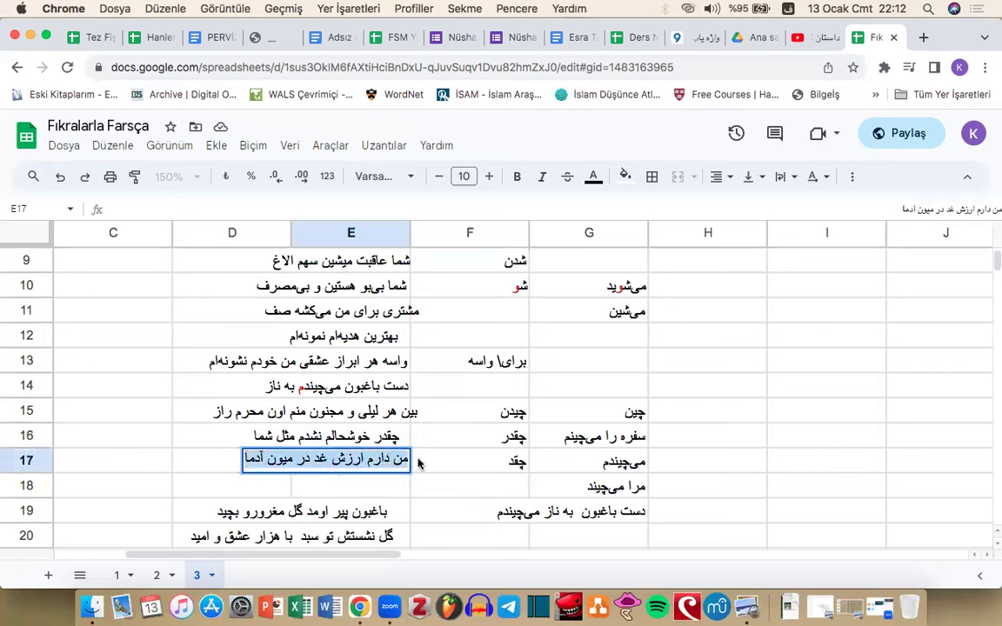
pyautogui.click(352, 441)
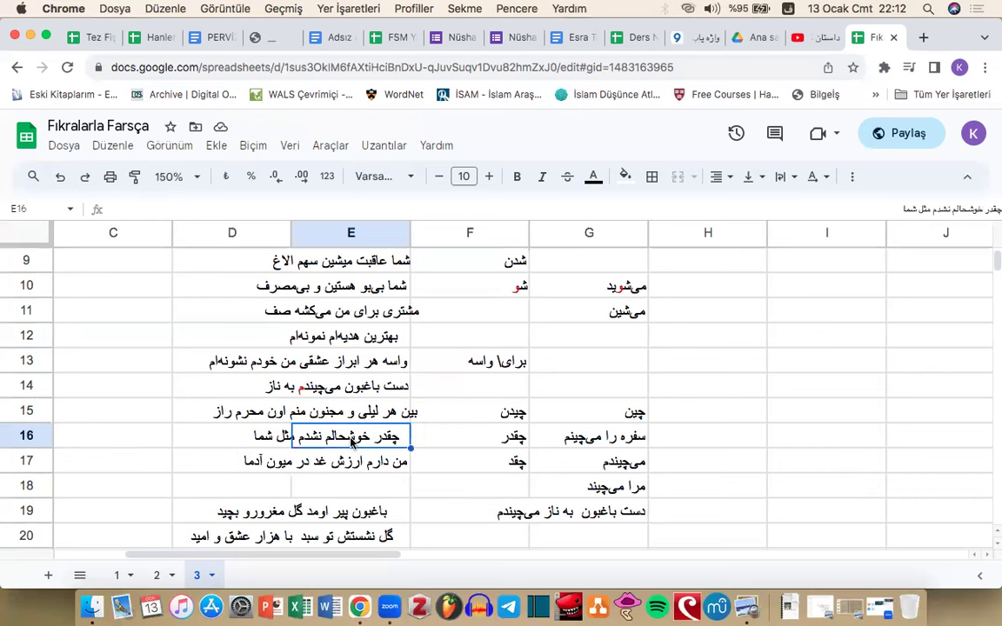
# Step: Look over the remaining verses in column E down to E26
pyautogui.press('Down')
pyautogui.press('Down')
pyautogui.press('Down')
pyautogui.press('Down')
pyautogui.press('Down')
pyautogui.press('Down')
pyautogui.press('Down')
pyautogui.press('Down')
pyautogui.press('Down')
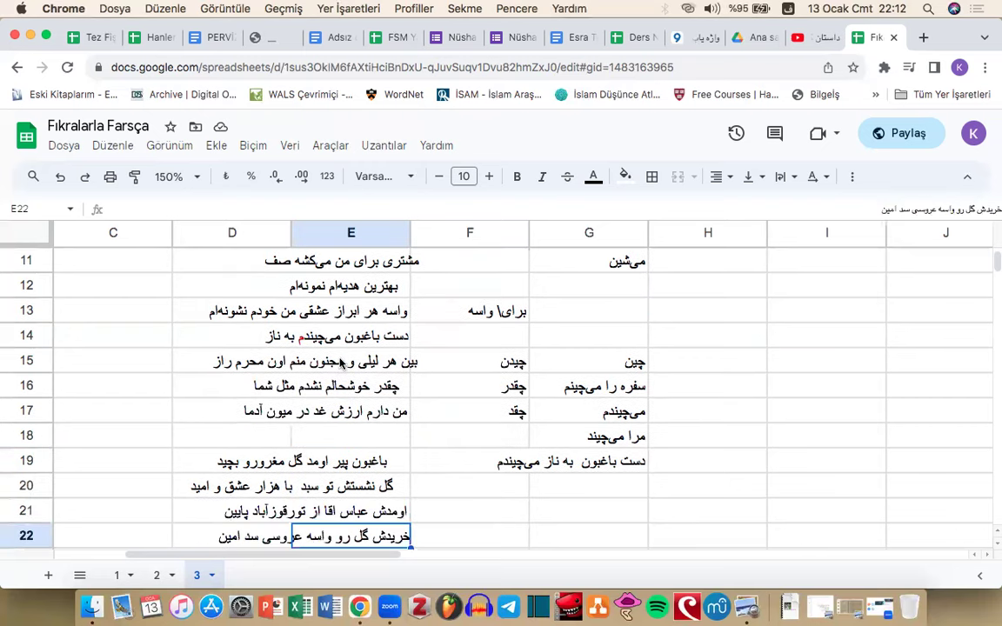
pyautogui.press('Down')
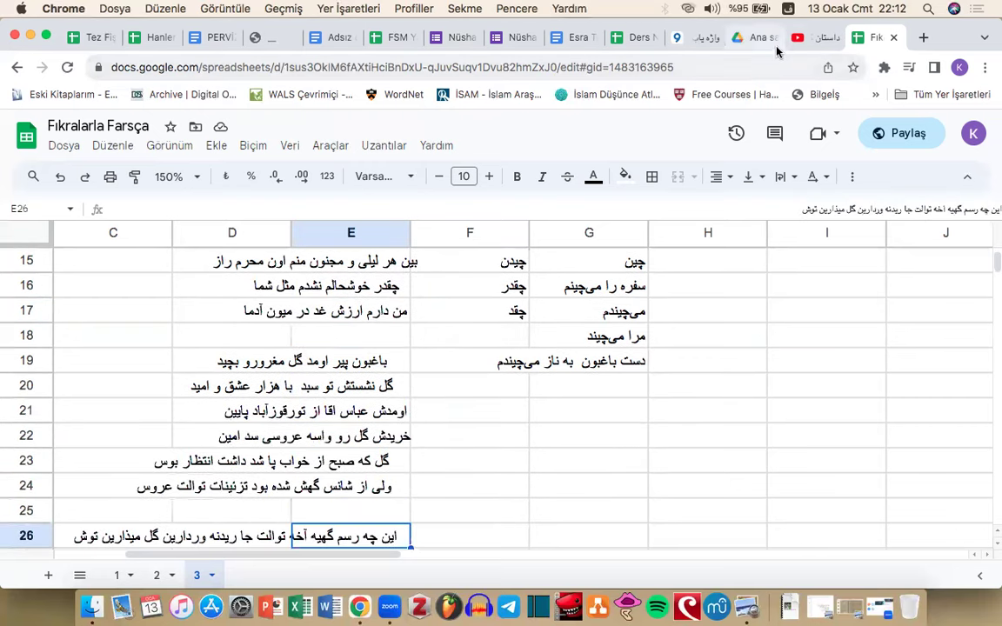
# Step: Switch to the YouTube story again, play the gardener passage and pause it at 0:52
pyautogui.click(801, 38)
pyautogui.click(559, 211)
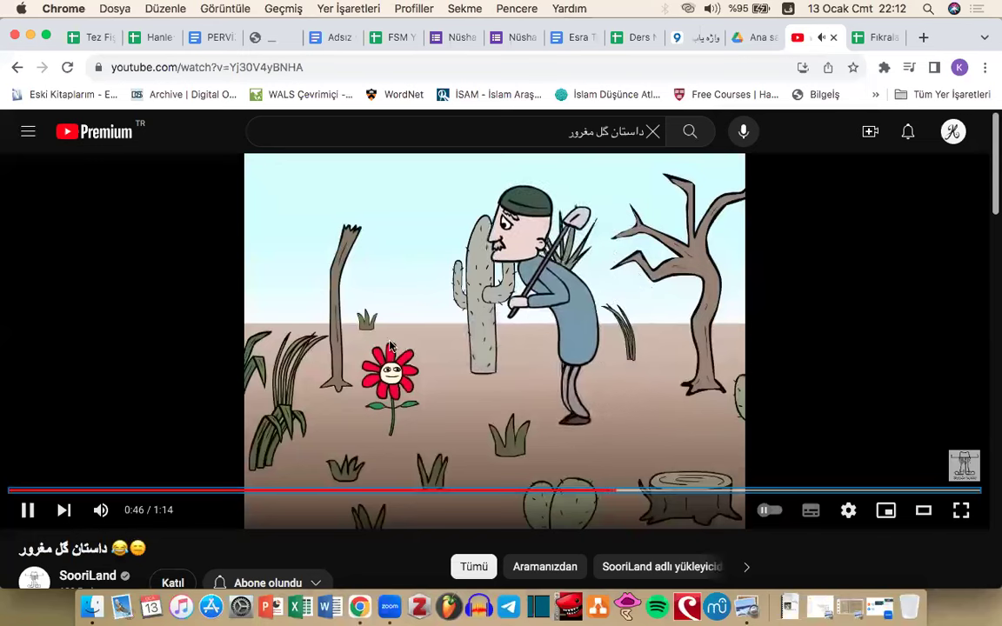
pyautogui.click(230, 306)
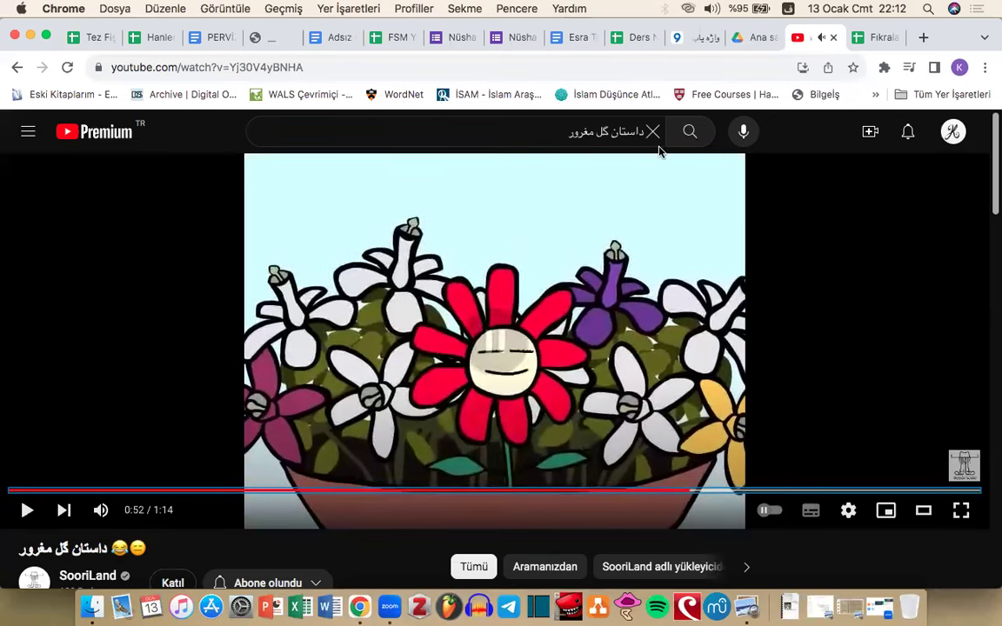
# Step: Return to the sheet and examine the verse in E19, highlighting باغبون پیر اومد and گل مغرورو بچید
pyautogui.click(877, 37)
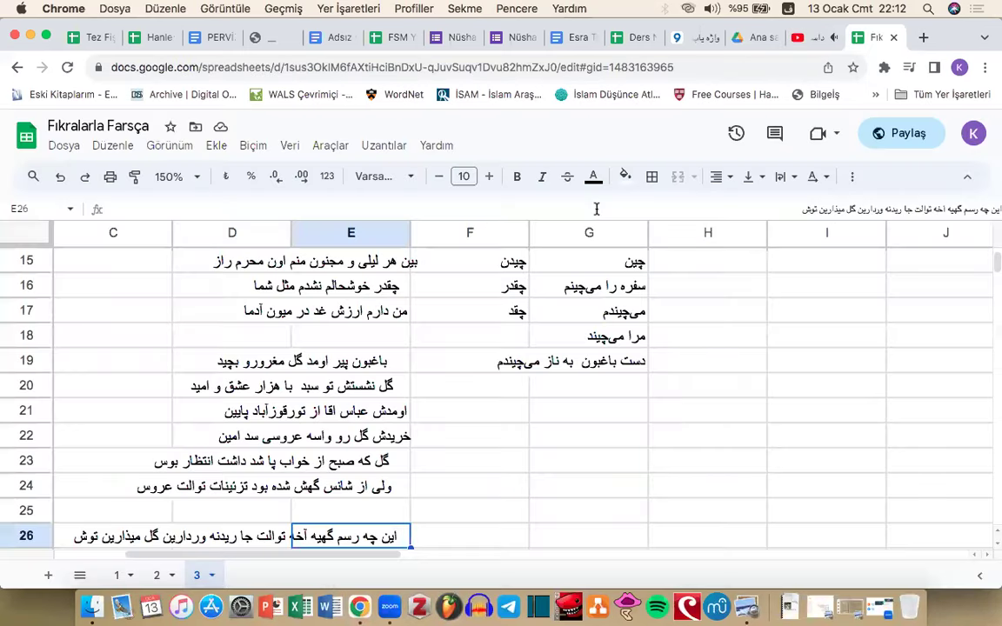
pyautogui.doubleClick(353, 359)
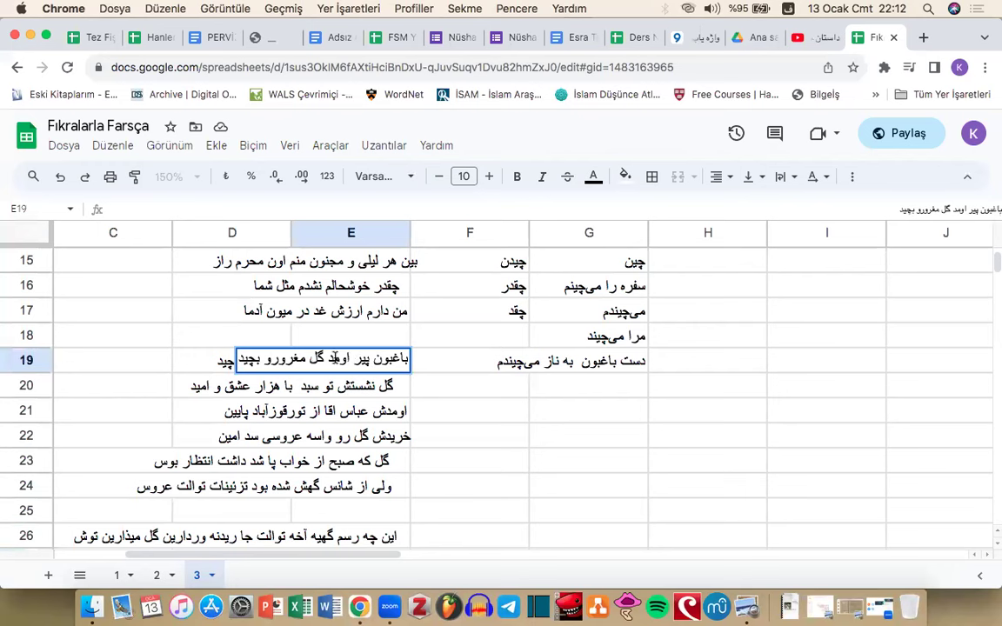
pyautogui.moveTo(328, 359); pyautogui.dragTo(415, 365)
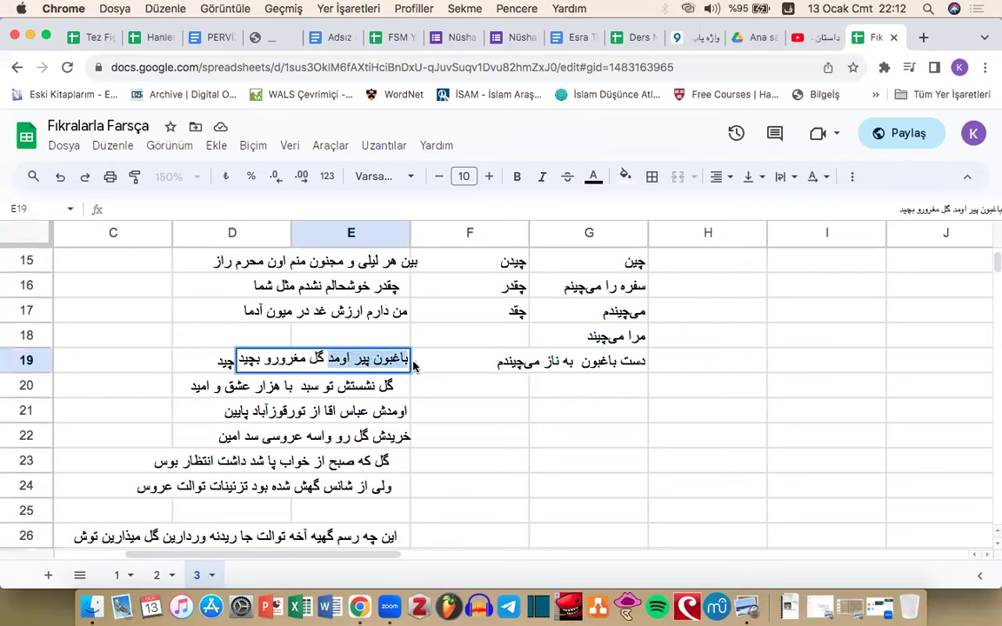
pyautogui.moveTo(288, 359); pyautogui.dragTo(226, 362)
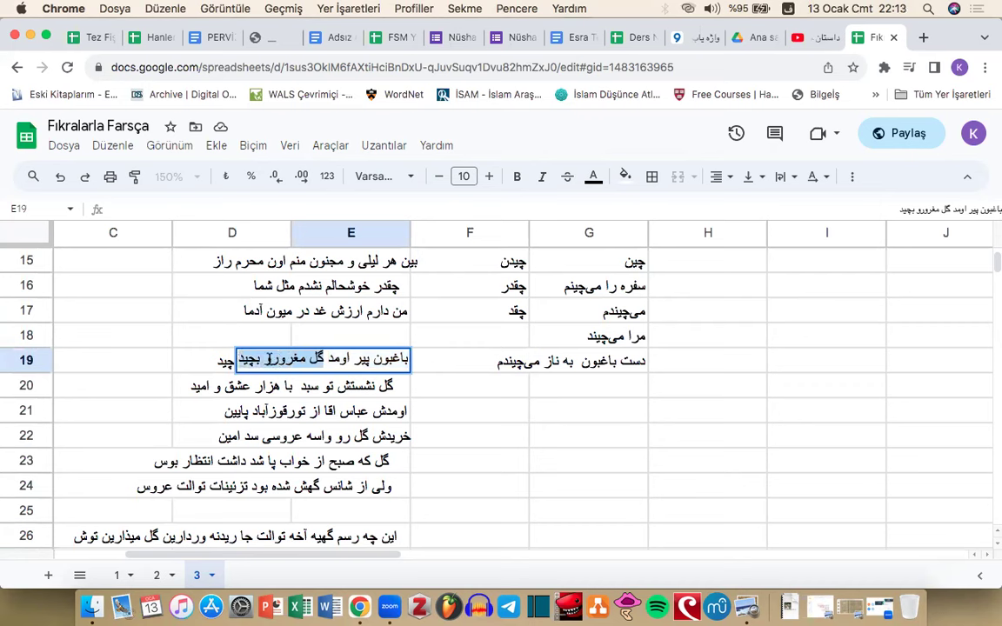
pyautogui.click(267, 359)
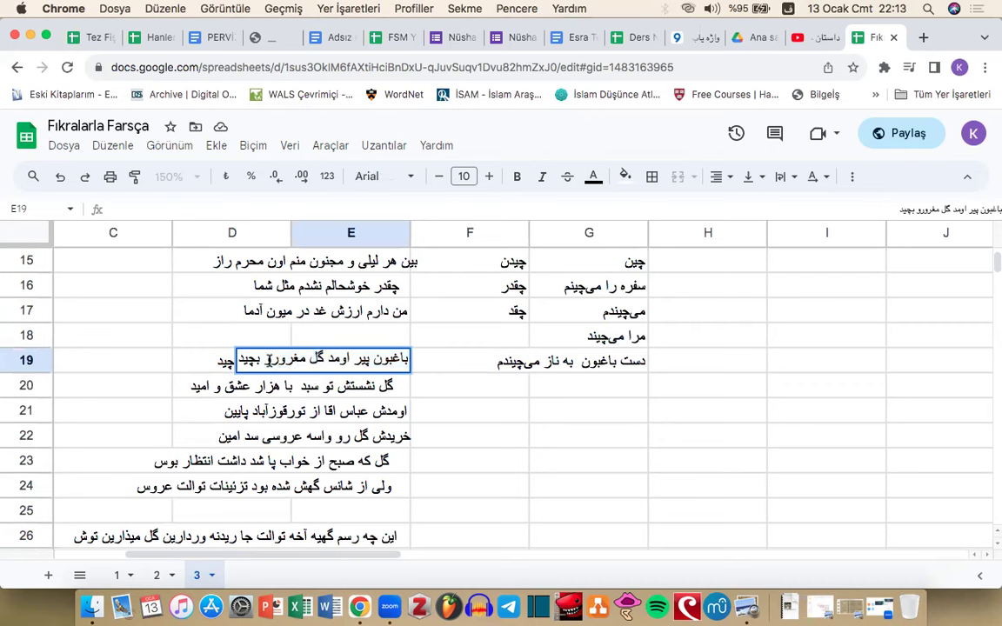
# Step: Enter the verb forms چیدن, چید and بچید in cells C19 to C21
pyautogui.click(121, 364)
pyautogui.write('چیدن')
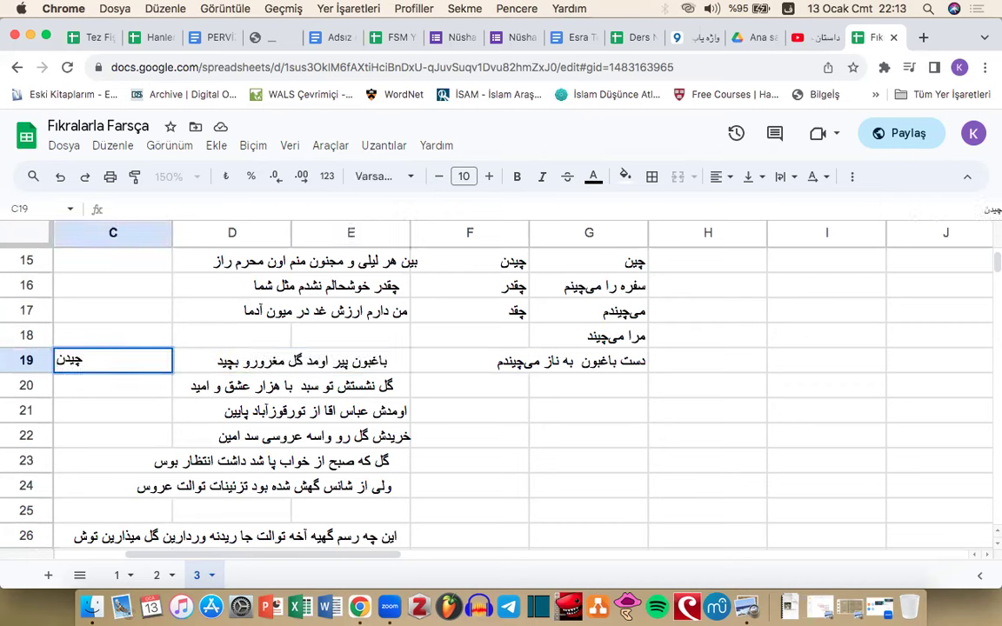
pyautogui.press('Return')
pyautogui.write('چید')
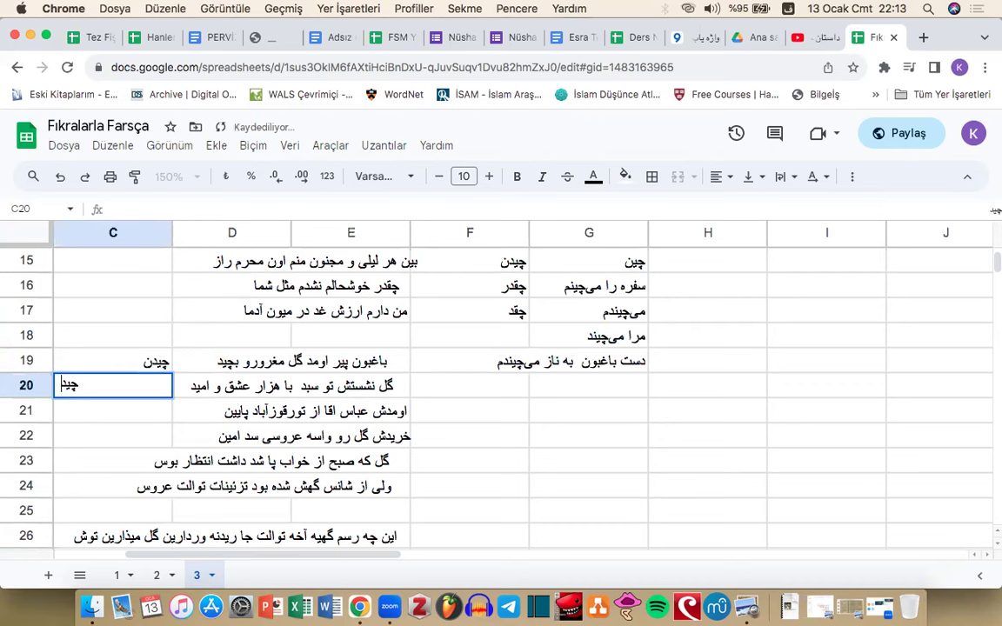
pyautogui.press('Return')
pyautogui.write('بچید')
pyautogui.press('Return')
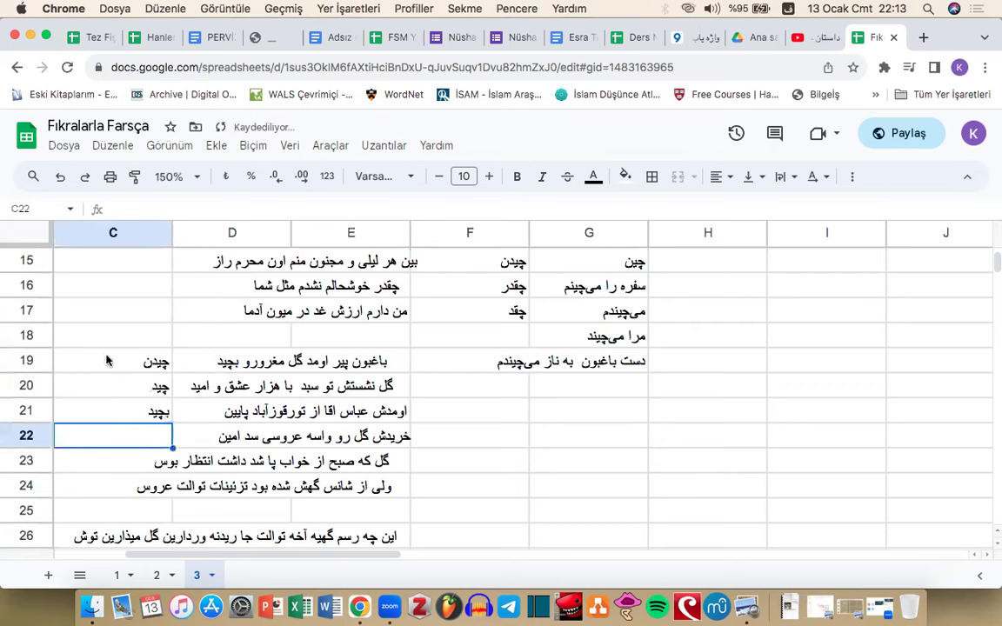
# Step: Colour the initial ب of بچید in C21 red
pyautogui.doubleClick(165, 414)
pyautogui.doubleClick(160, 409)
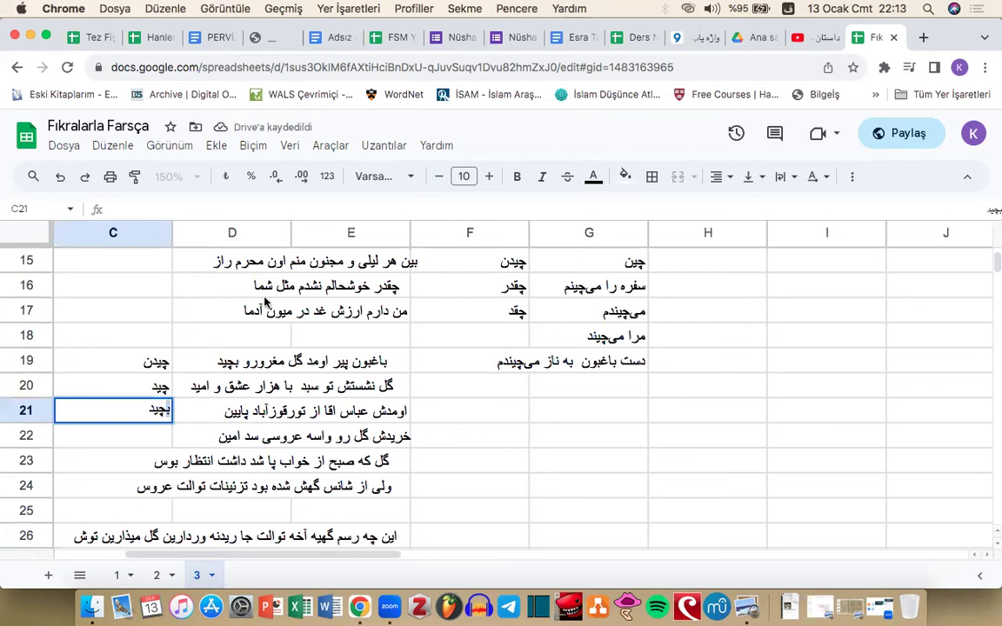
pyautogui.click(593, 176)
pyautogui.click(613, 316)
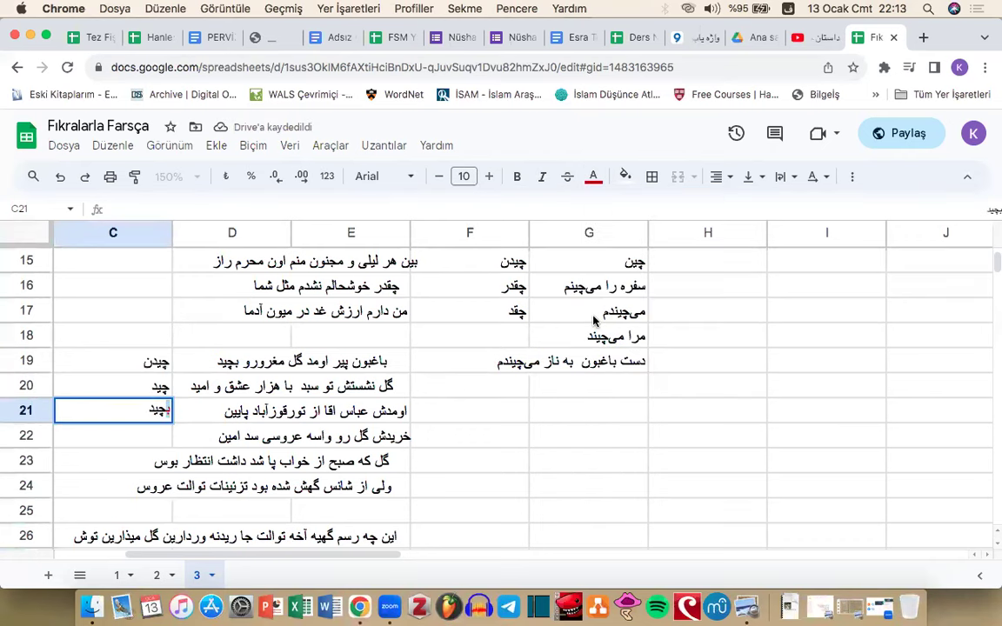
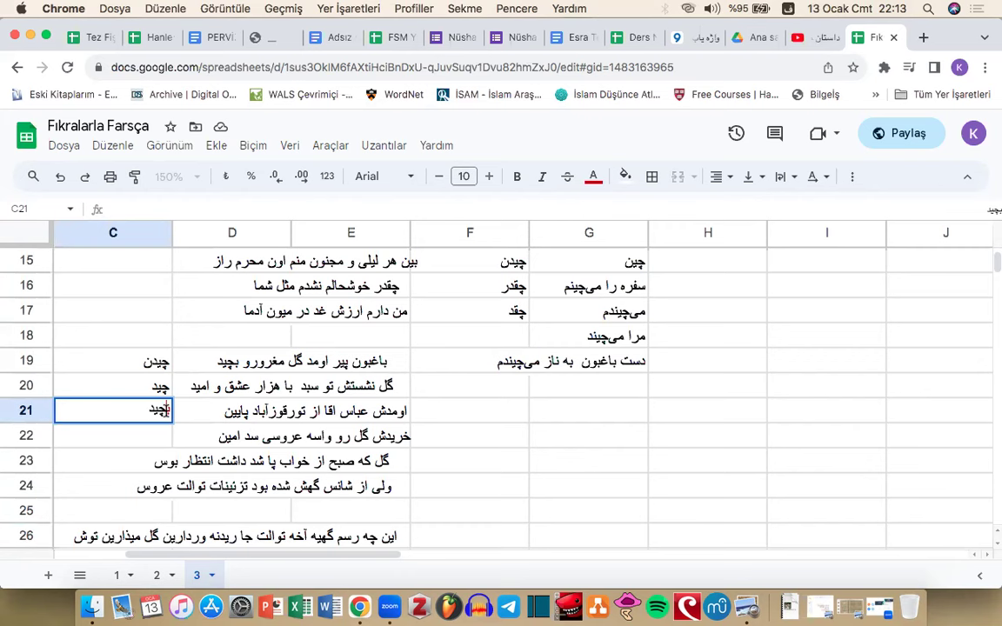
pyautogui.moveTo(130, 416); pyautogui.dragTo(199, 418)
# Step: Examine E19 again, highlighting باغبون پیر اومد and the object گل مغرورو
pyautogui.doubleClick(386, 362)
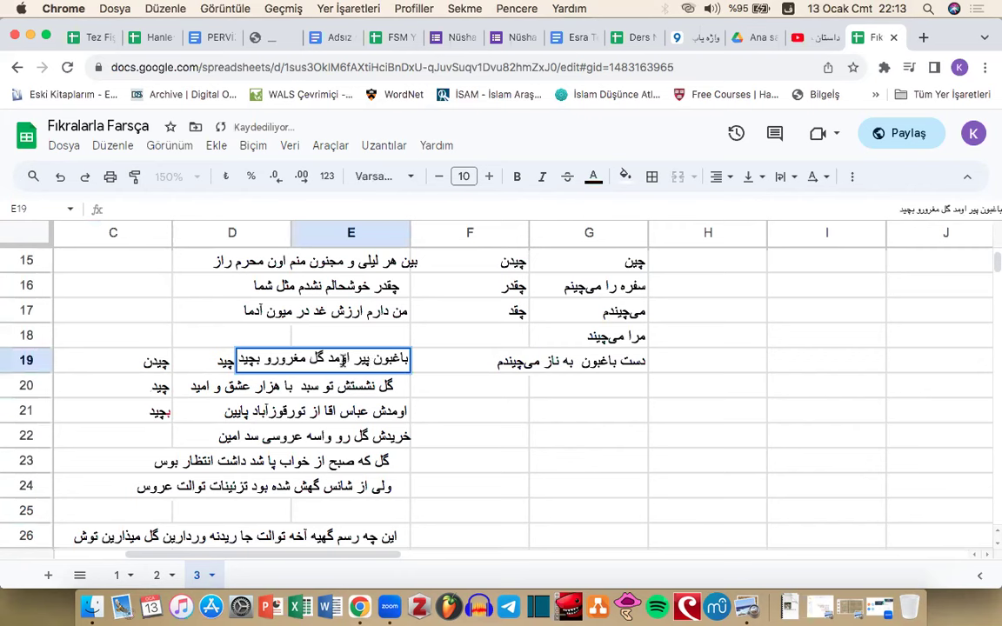
pyautogui.moveTo(352, 360); pyautogui.dragTo(429, 368)
pyautogui.moveTo(328, 360); pyautogui.dragTo(428, 358)
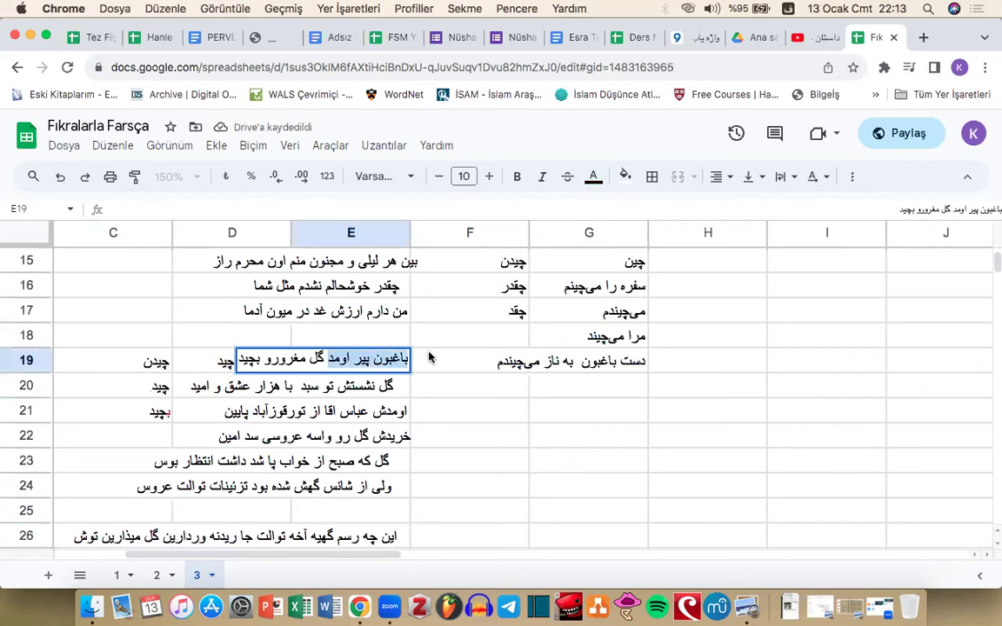
pyautogui.moveTo(264, 362); pyautogui.dragTo(323, 360)
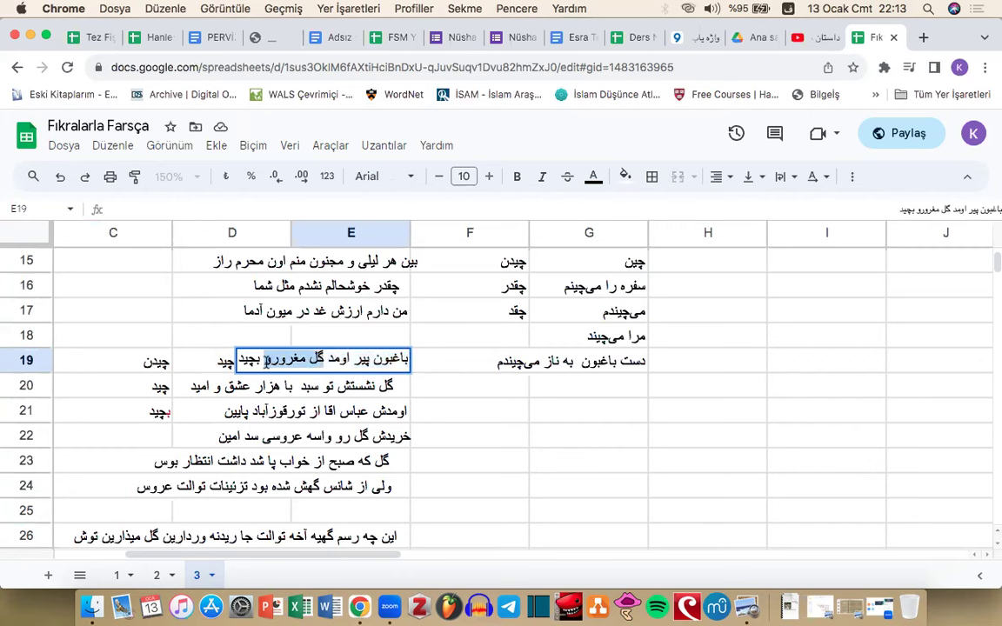
# Step: Try the written form مغرور را in place of مغرورو in E19, and restore the spoken form
pyautogui.click(265, 360)
pyautogui.press('BackSpace')
pyautogui.write('را')
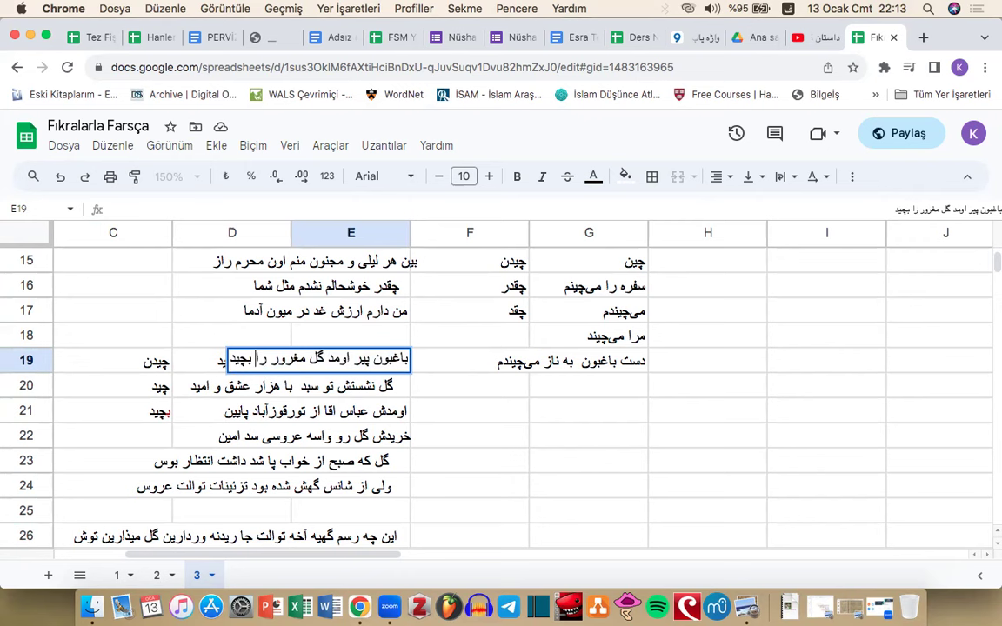
pyautogui.press('BackSpace')
pyautogui.press('BackSpace')
pyautogui.press('BackSpace')
pyautogui.write('و')
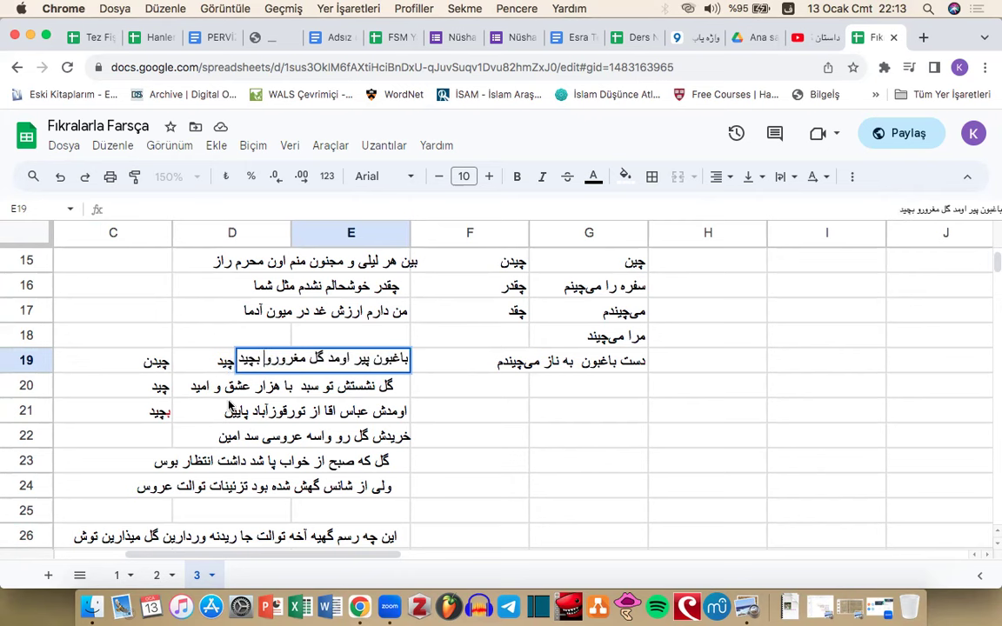
pyautogui.press('Return')
# Step: Examine the verse in E20, highlighting گل نشستش تو سبد and going over با هزار عشق و امید
pyautogui.doubleClick(353, 397)
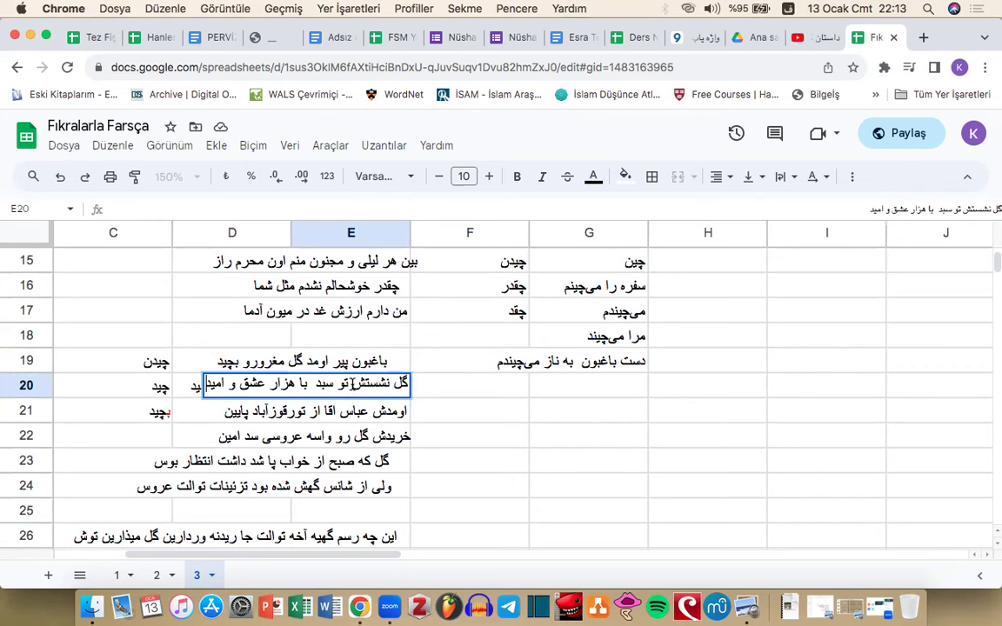
pyautogui.moveTo(317, 384)
pyautogui.mouseDown()
pyautogui.moveTo(407, 387)
pyautogui.moveTo(315, 389)
pyautogui.mouseUp()
pyautogui.click(379, 388)
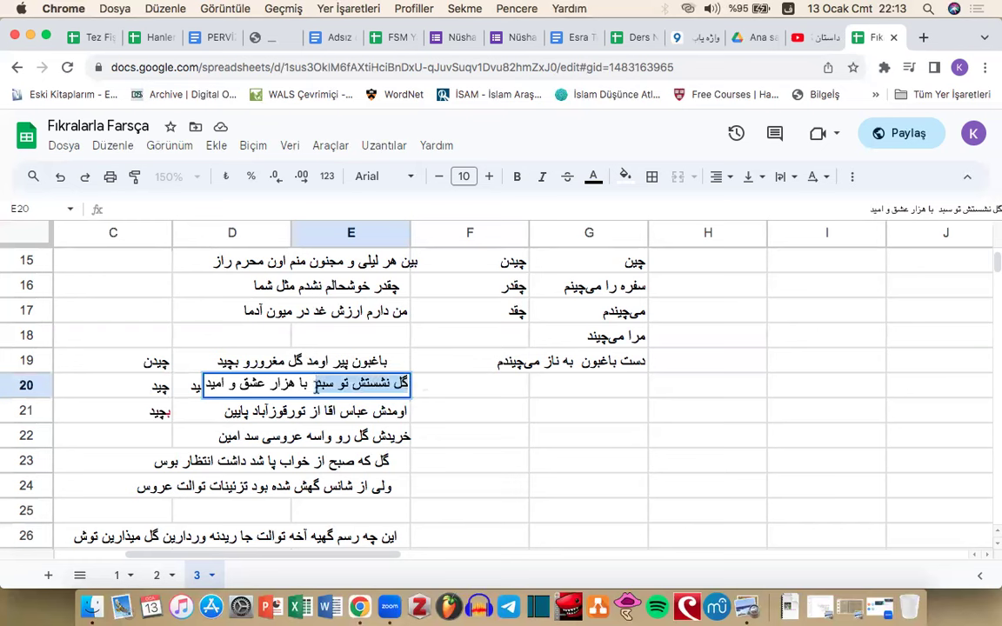
pyautogui.click(315, 388)
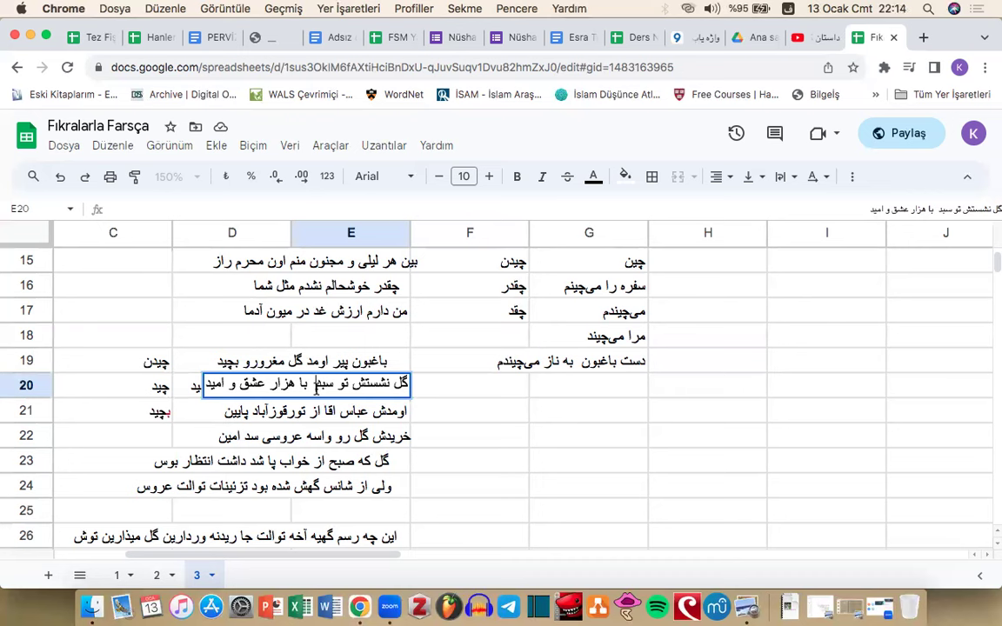
pyautogui.moveTo(315, 385); pyautogui.dragTo(414, 383)
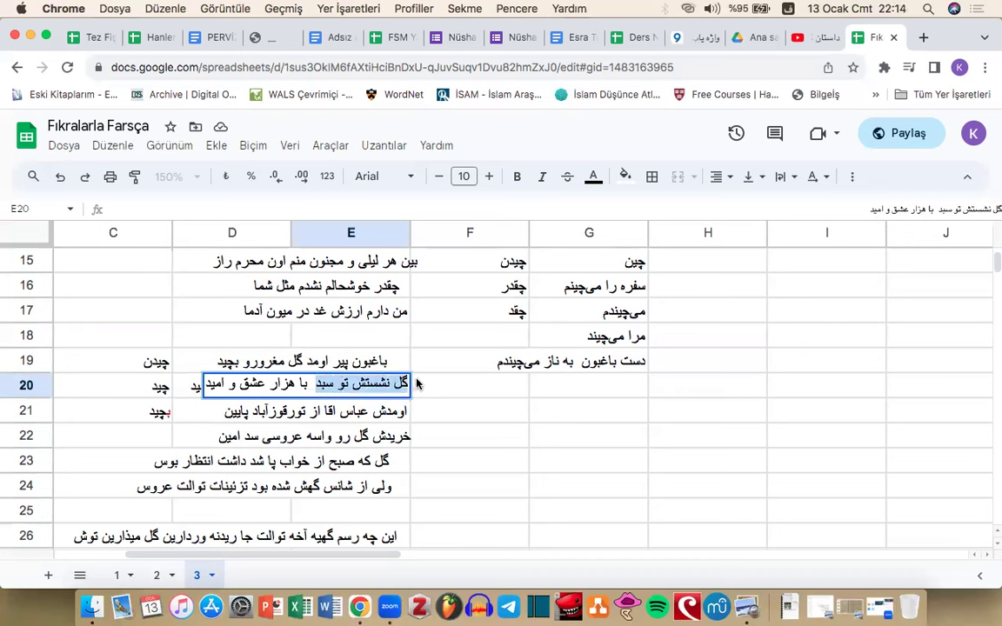
pyautogui.moveTo(306, 384); pyautogui.dragTo(224, 387)
pyautogui.click(265, 384)
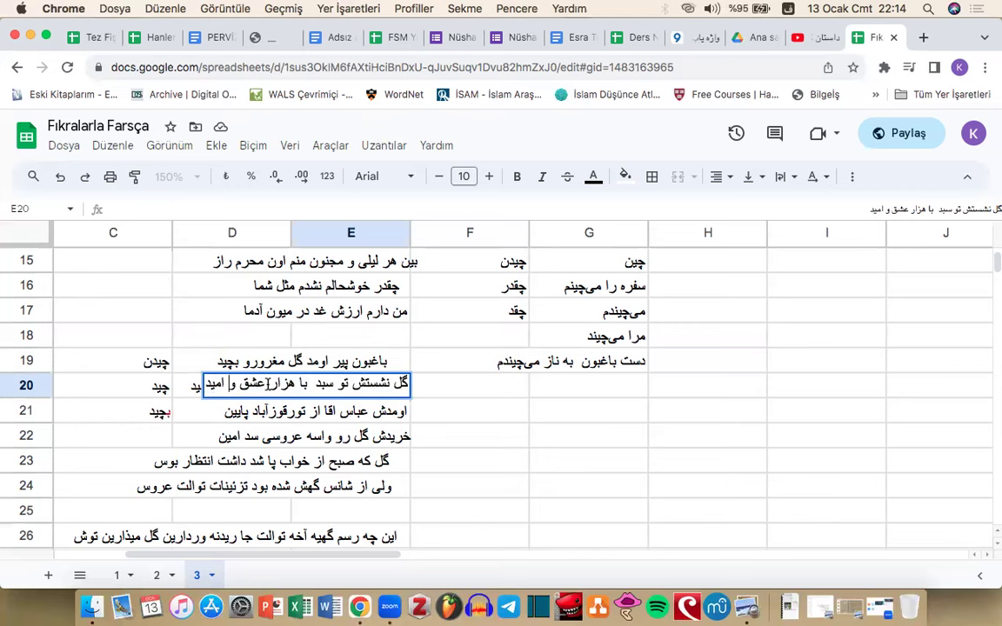
pyautogui.moveTo(312, 384); pyautogui.dragTo(356, 367)
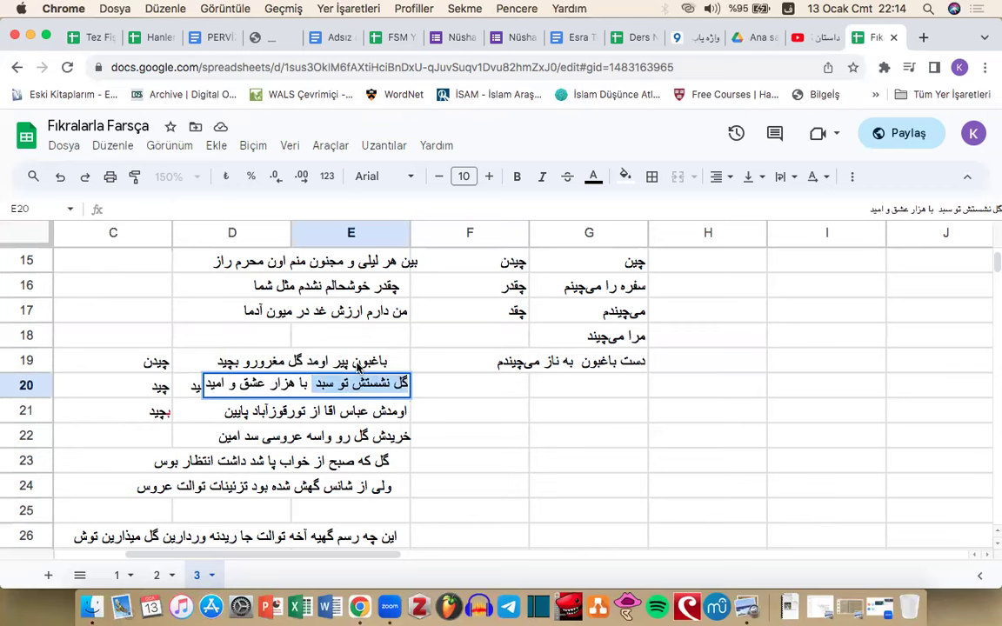
pyautogui.press('Return')
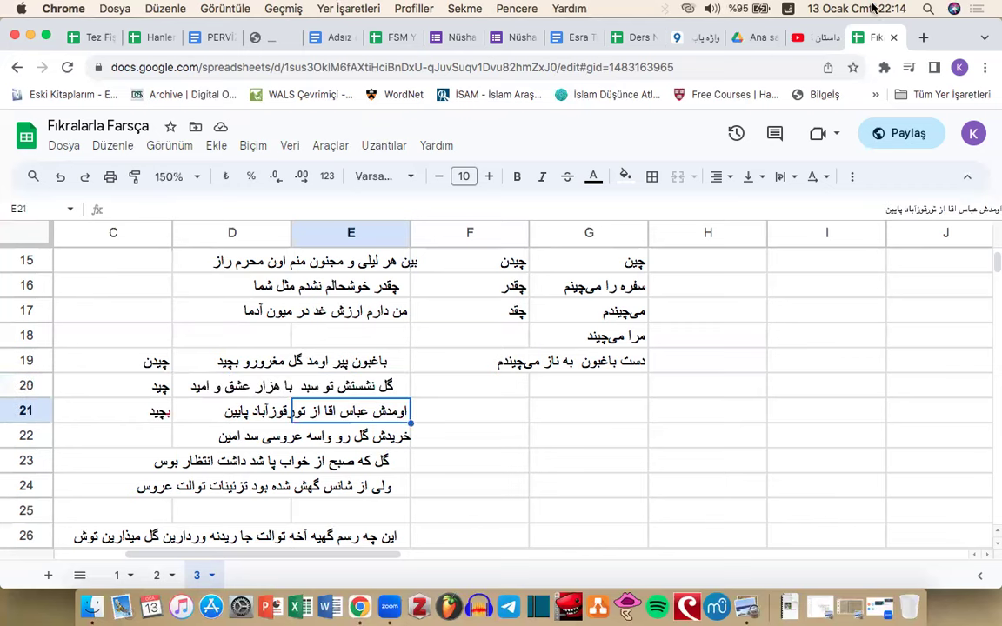
# Step: Switch to the YouTube story, play the next passage and pause it at 0:59
pyautogui.click(816, 40)
pyautogui.click(452, 222)
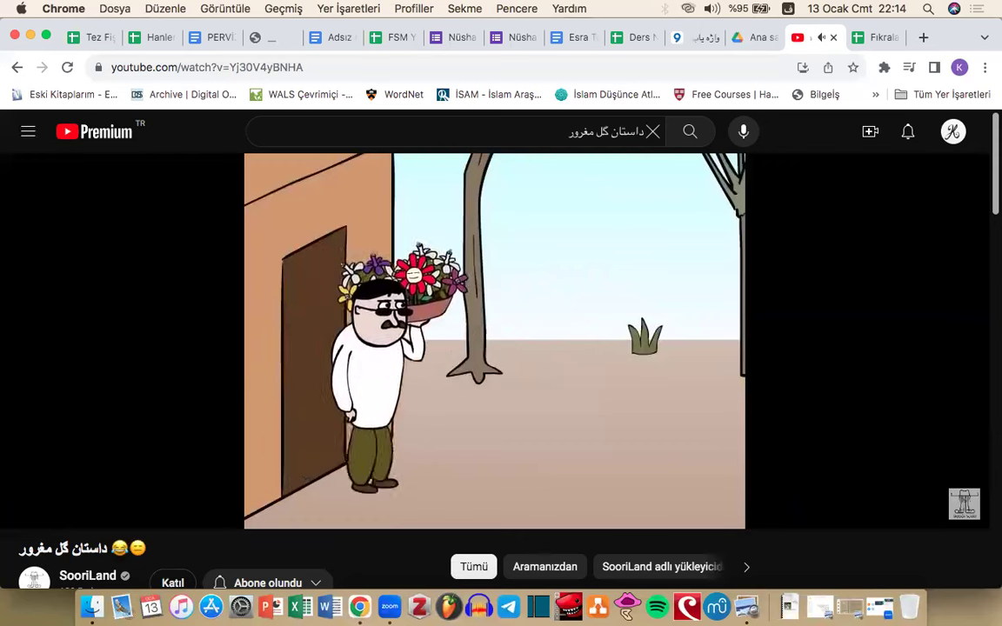
pyautogui.click(241, 317)
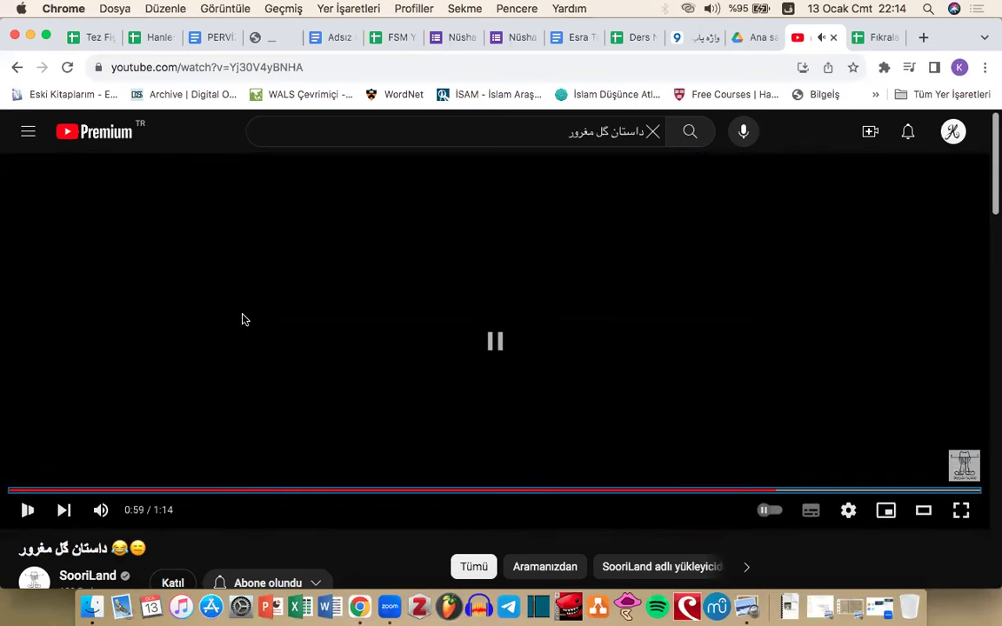
# Step: Return to the sheet and examine the verse in E21 phrase by phrase, from اومدش to پایین
pyautogui.click(874, 39)
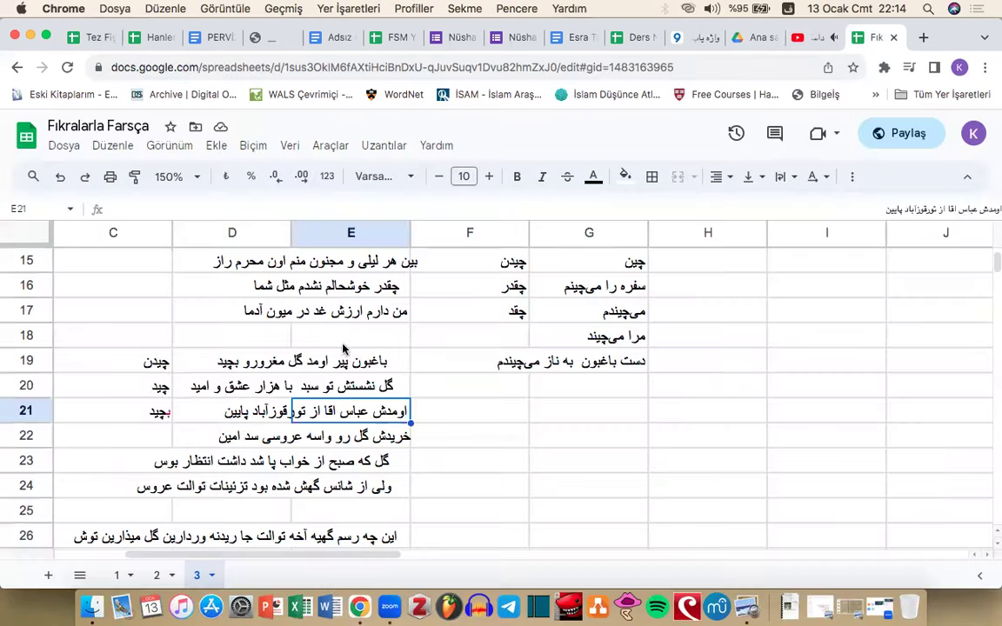
pyautogui.doubleClick(360, 408)
pyautogui.moveTo(325, 409); pyautogui.dragTo(447, 406)
pyautogui.click(295, 411)
pyautogui.click(225, 410)
pyautogui.moveTo(225, 410); pyautogui.dragTo(371, 409)
pyautogui.click(375, 408)
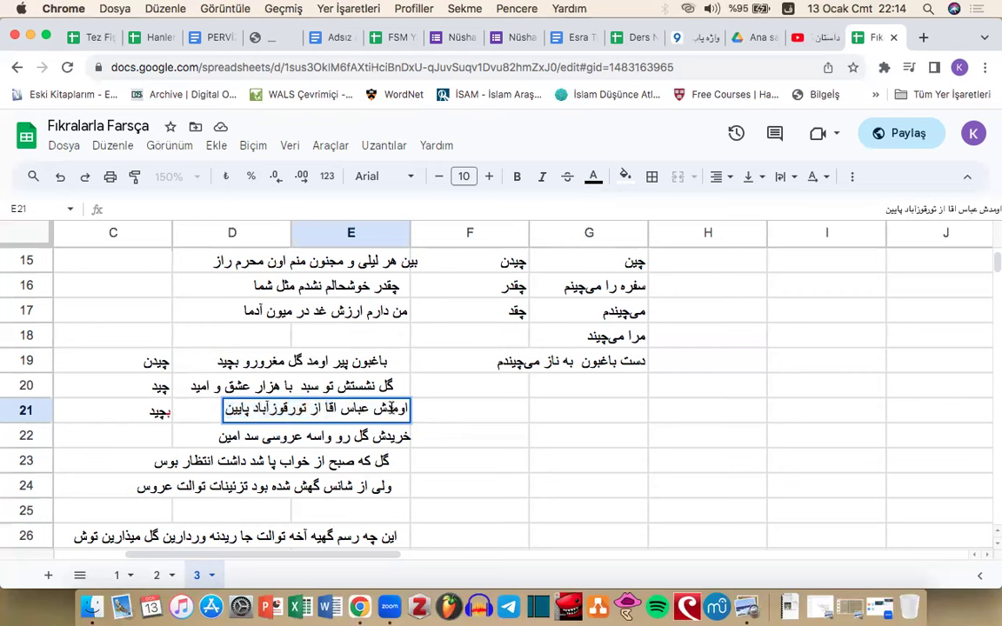
# Step: Examine the verse in E22, highlighting its opening word خریدش and going over گل رو واسه
pyautogui.click(369, 435)
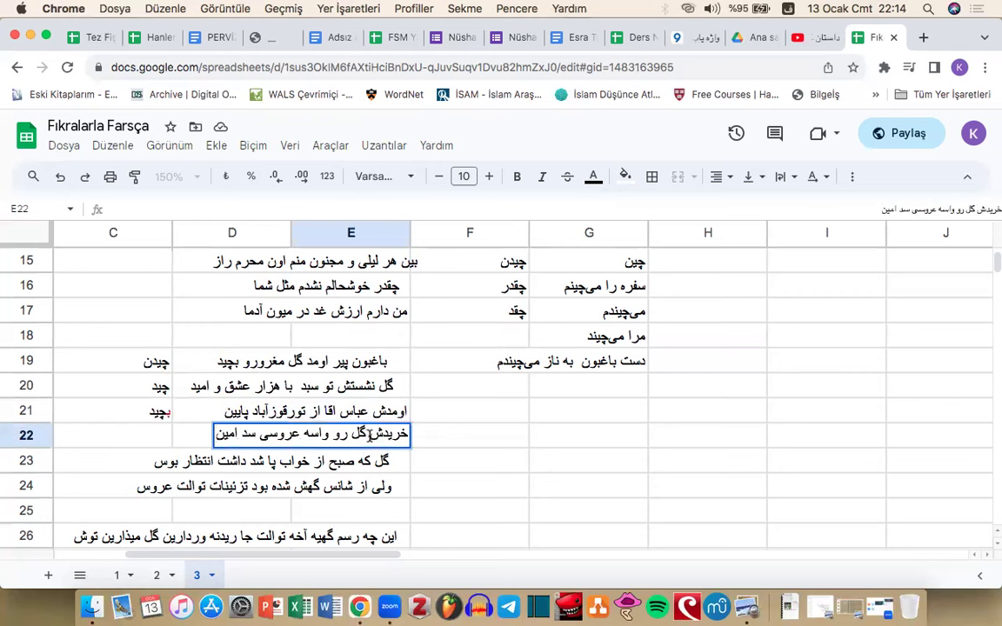
pyautogui.doubleClick(369, 434)
pyautogui.moveTo(366, 433); pyautogui.dragTo(417, 436)
pyautogui.click(324, 435)
# Step: Try the full form سید in place of سد in E22, and restore the spoken form
pyautogui.click(246, 433)
pyautogui.write('ی')
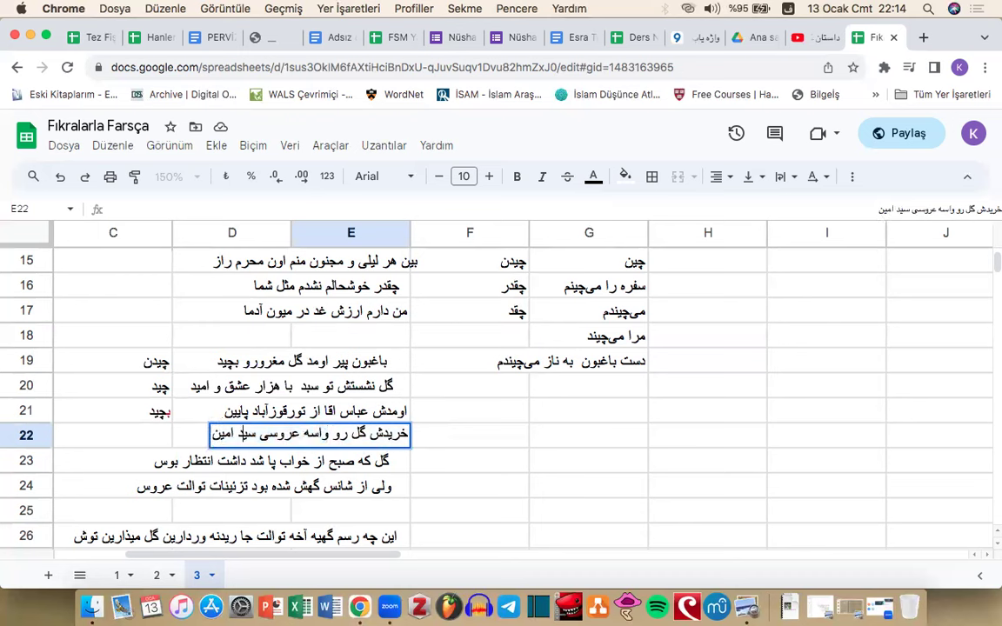
pyautogui.press('BackSpace')
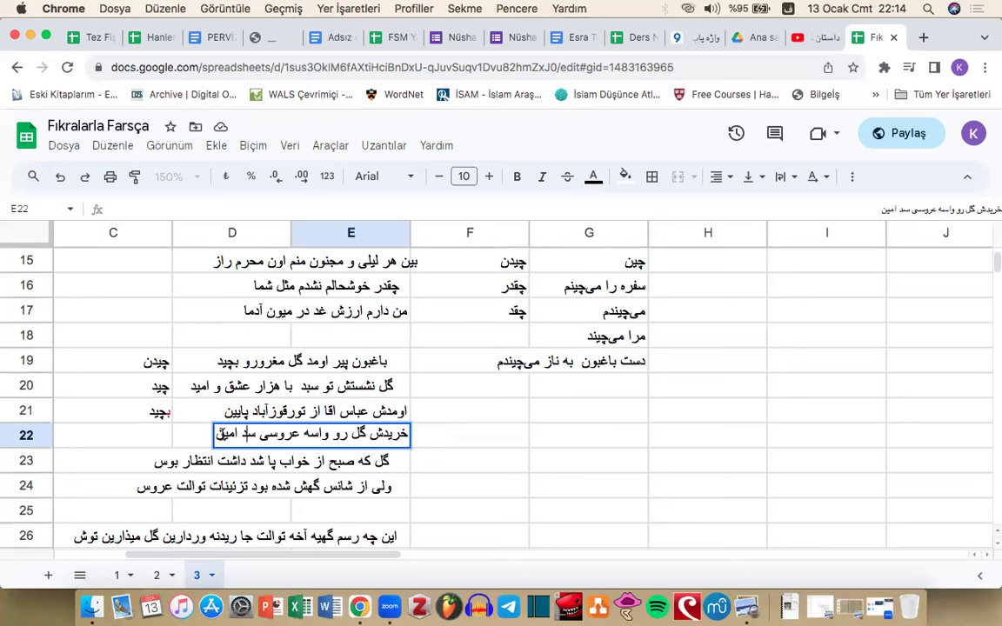
# Step: Review the verses in E21 and E22 phrase by phrase, highlighting گل رو and the opening word خریدش in E22
pyautogui.moveTo(220, 432); pyautogui.dragTo(364, 432)
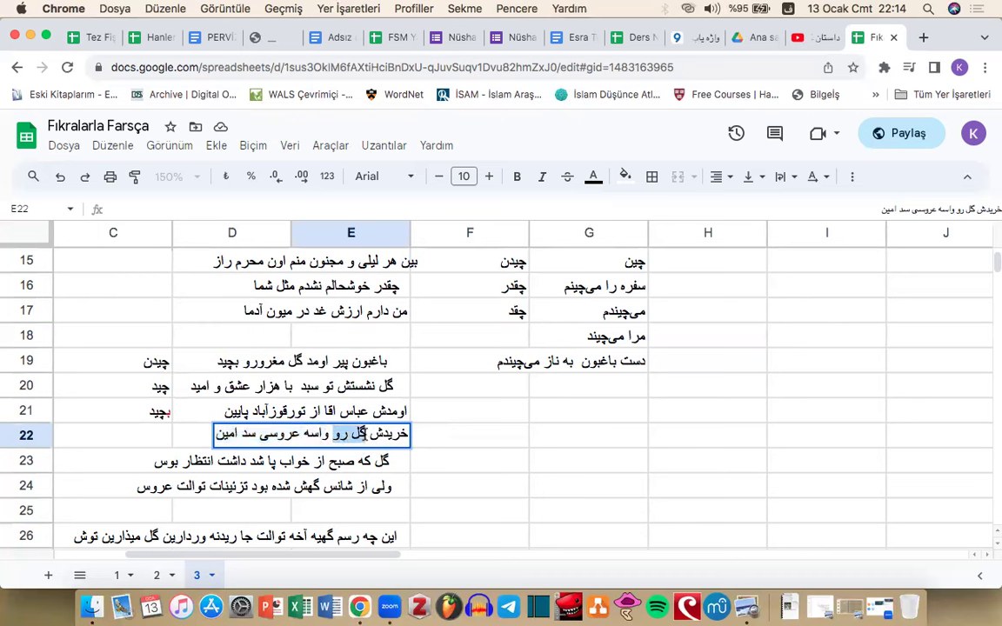
pyautogui.doubleClick(329, 409)
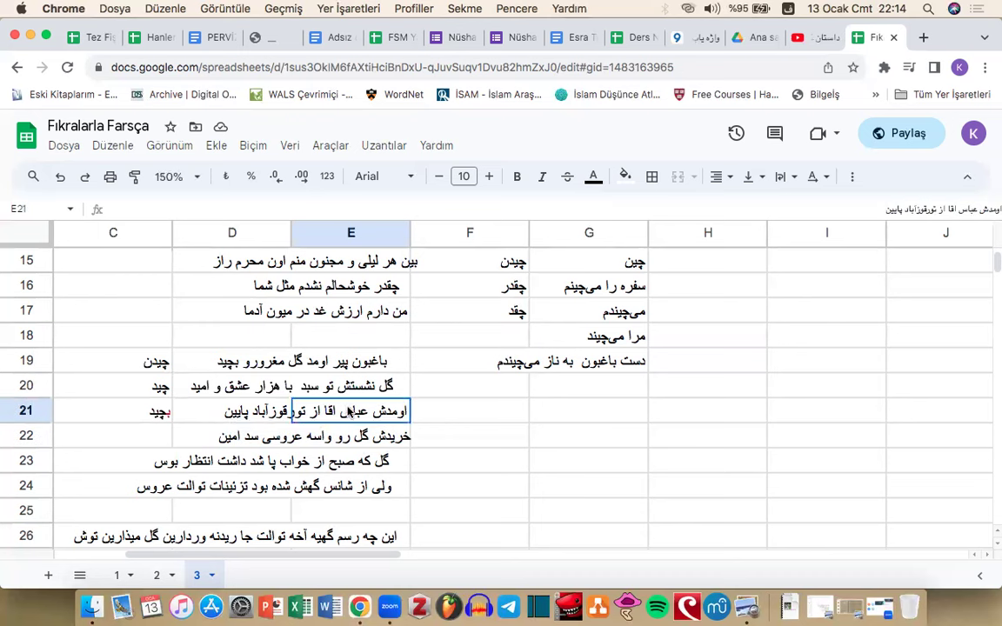
pyautogui.moveTo(369, 409); pyautogui.dragTo(299, 409)
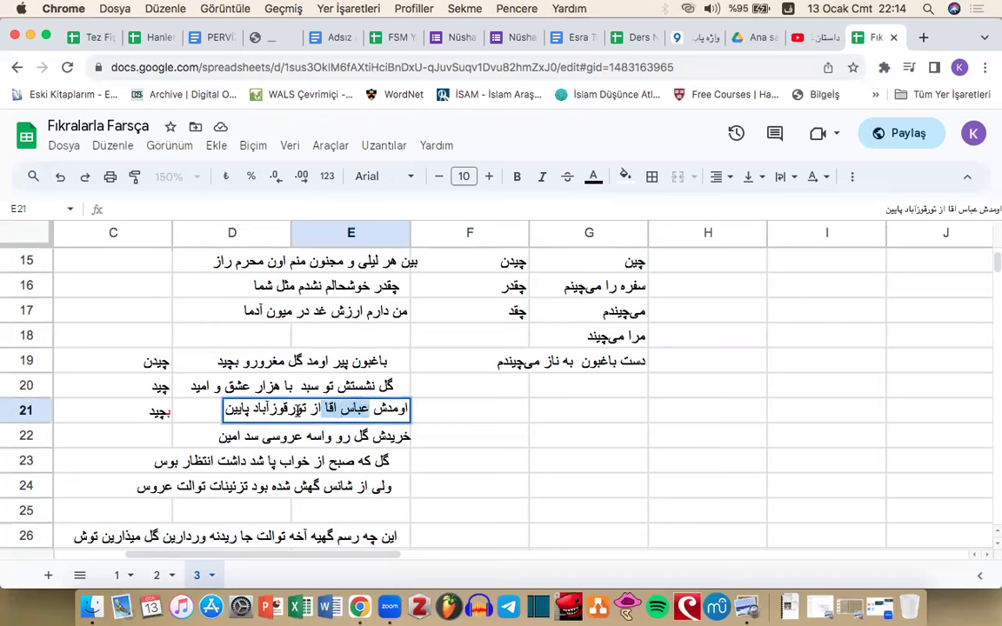
pyautogui.moveTo(226, 408); pyautogui.dragTo(428, 416)
pyautogui.doubleClick(344, 440)
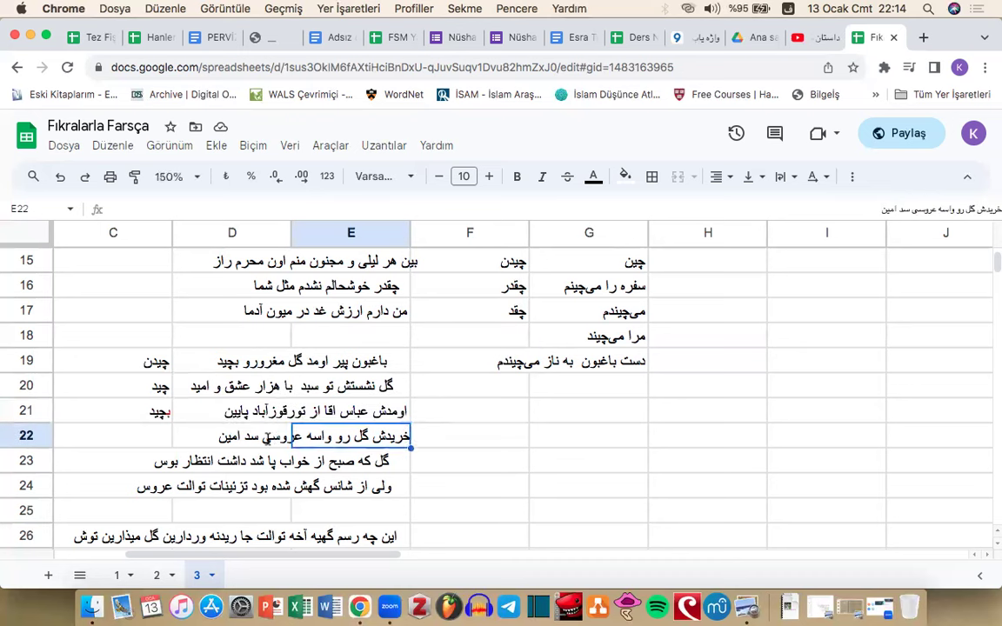
pyautogui.click(290, 433)
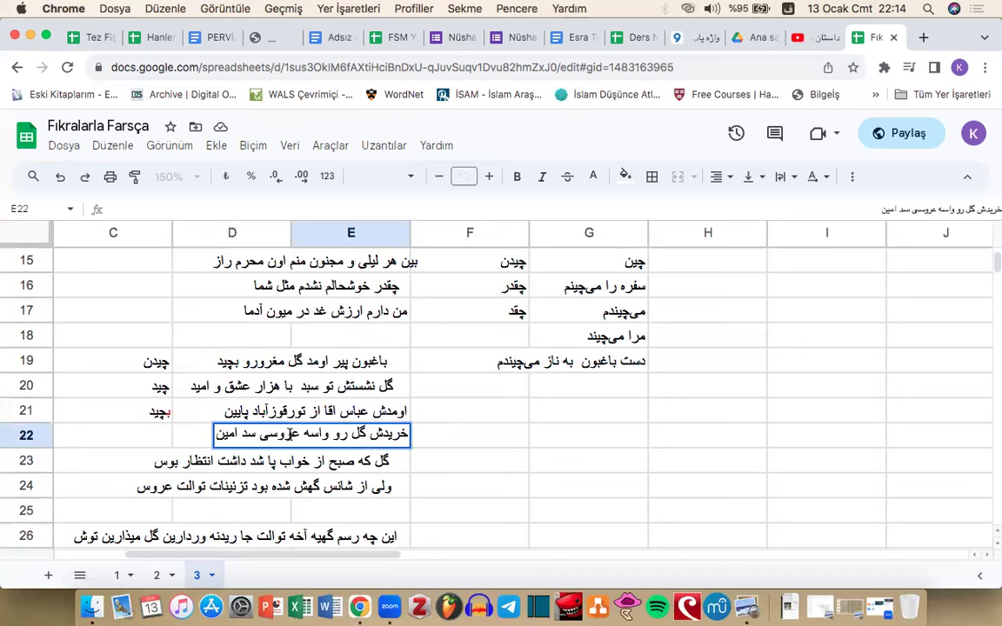
pyautogui.moveTo(298, 433); pyautogui.dragTo(214, 442)
pyautogui.moveTo(330, 434); pyautogui.dragTo(191, 433)
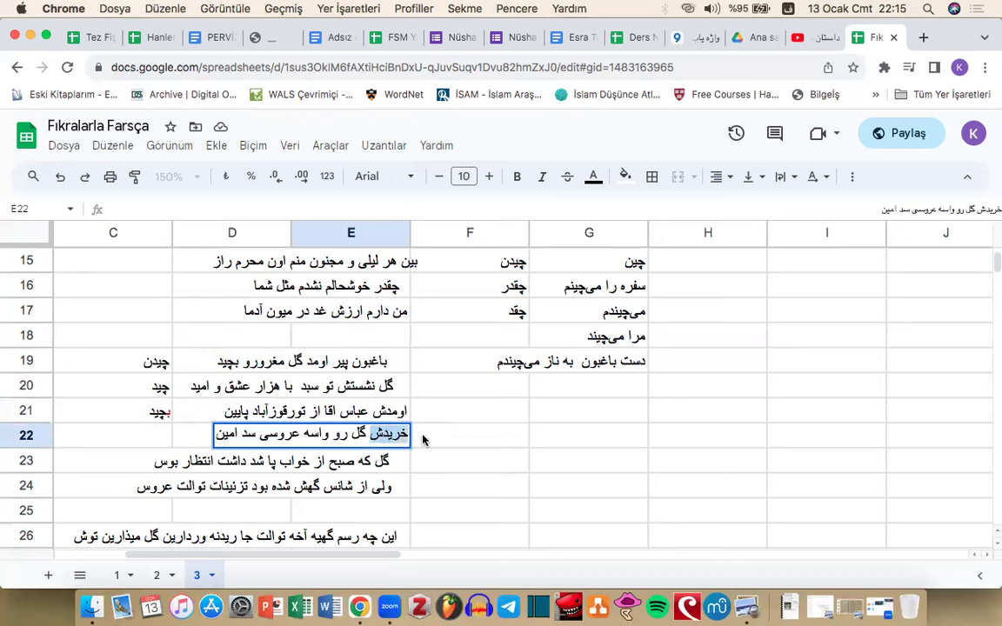
# Step: Switch to the YouTube story, play the next passage to about 1:02, and return to the sheet
pyautogui.click(359, 469)
pyautogui.click(808, 38)
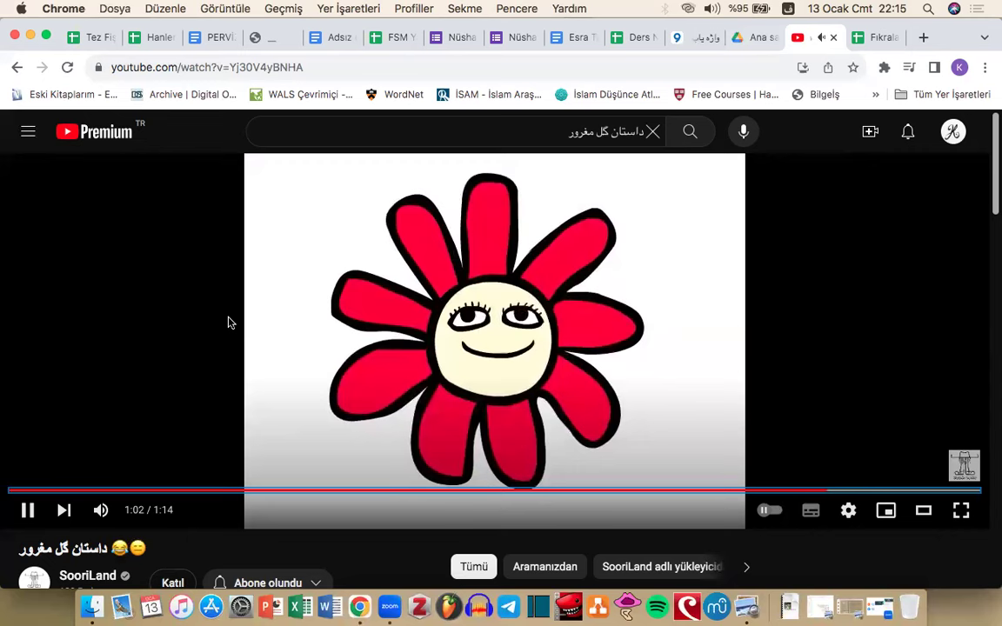
pyautogui.click(872, 37)
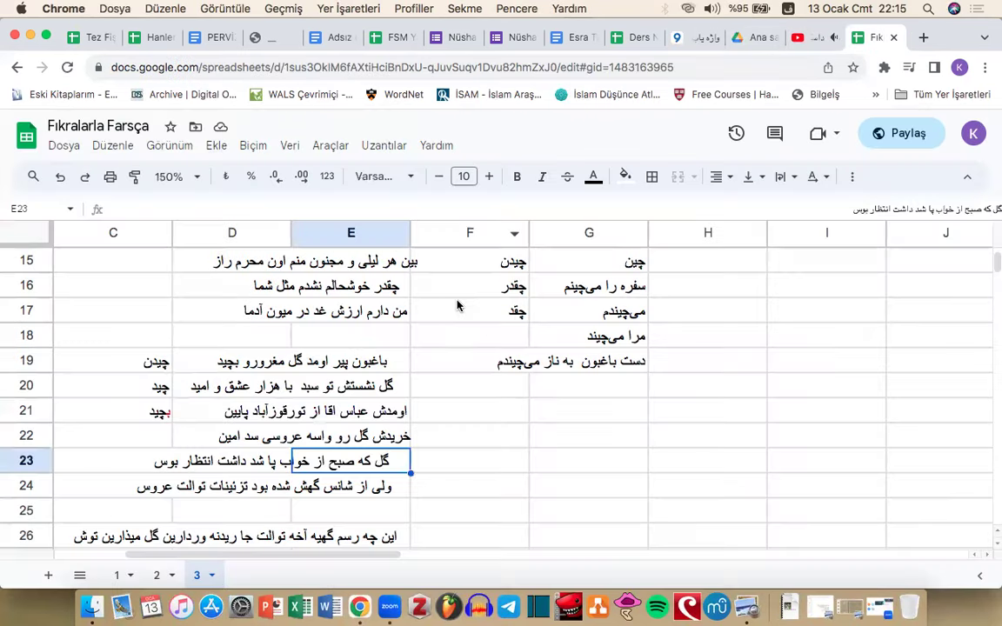
# Step: Examine the verse in E23 in two parts, گل که صبح از خواب پا شد and داشت انتظار بوس
pyautogui.doubleClick(336, 460)
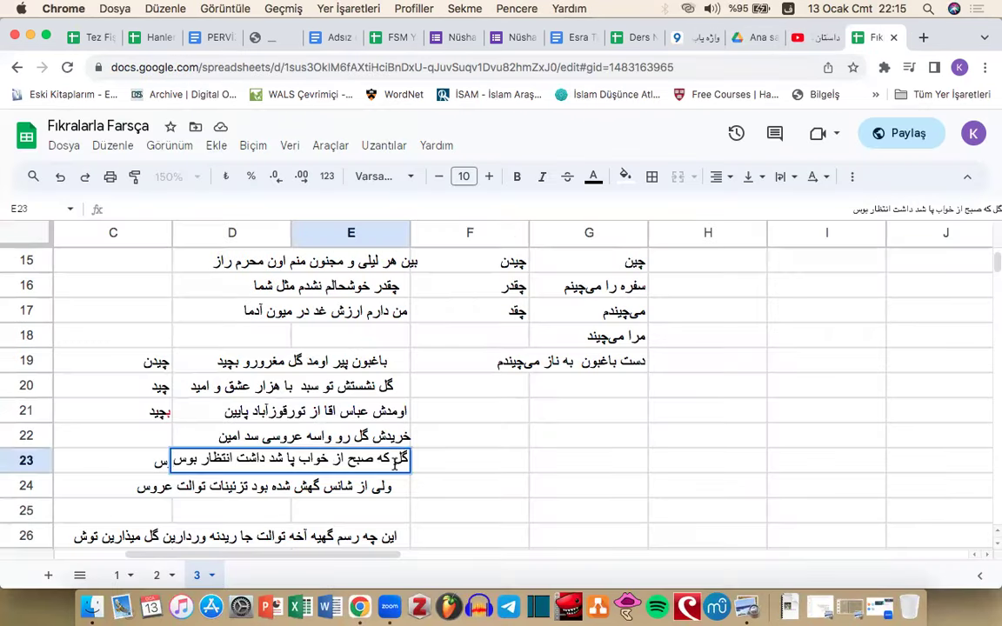
pyautogui.click(393, 461)
pyautogui.moveTo(290, 459); pyautogui.dragTo(395, 461)
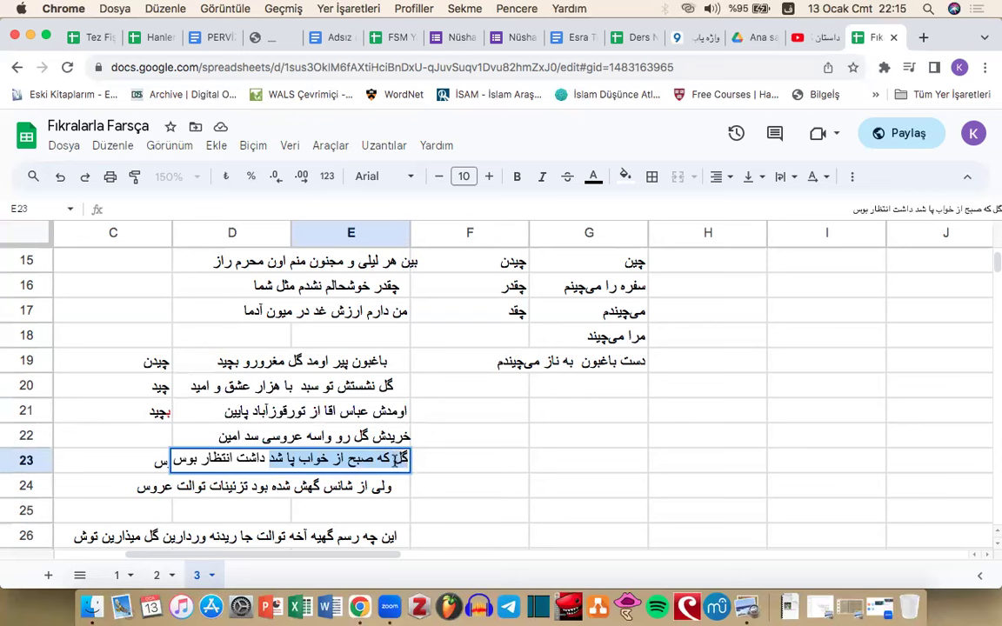
pyautogui.moveTo(267, 459); pyautogui.dragTo(173, 462)
pyautogui.click(173, 463)
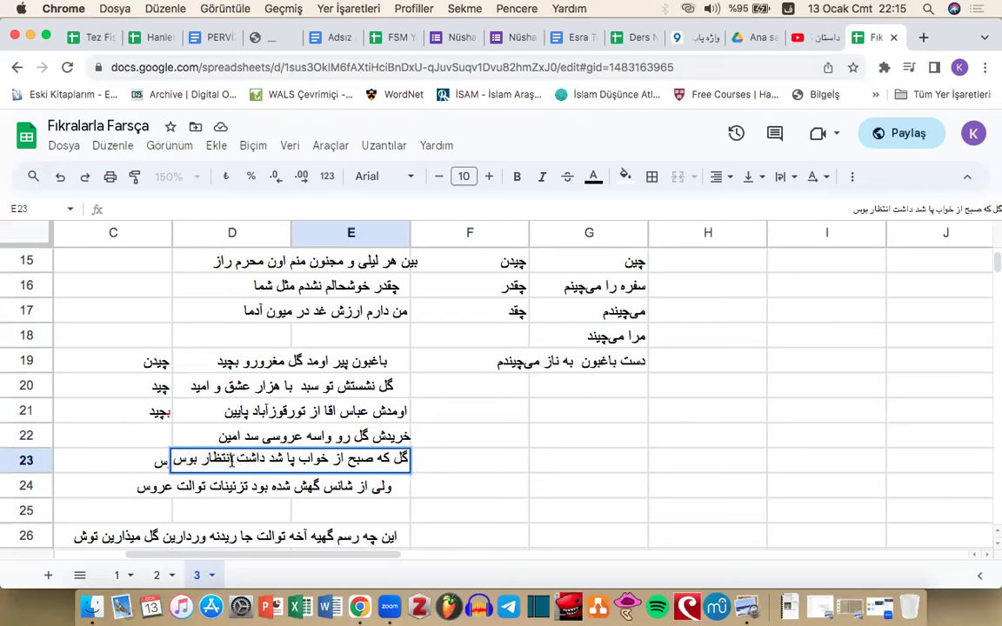
pyautogui.moveTo(265, 459); pyautogui.dragTo(203, 458)
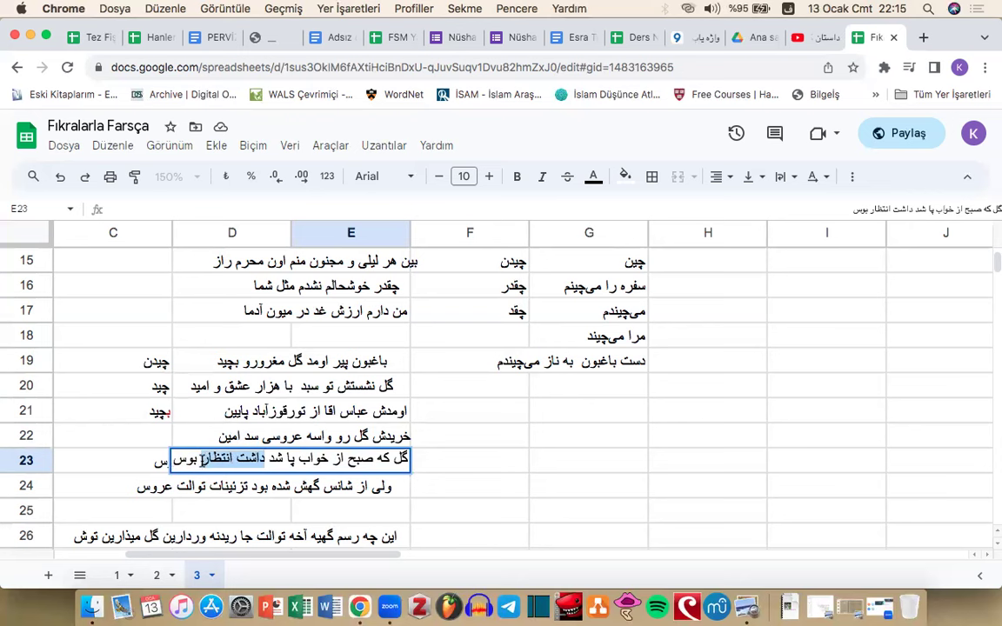
pyautogui.click(202, 460)
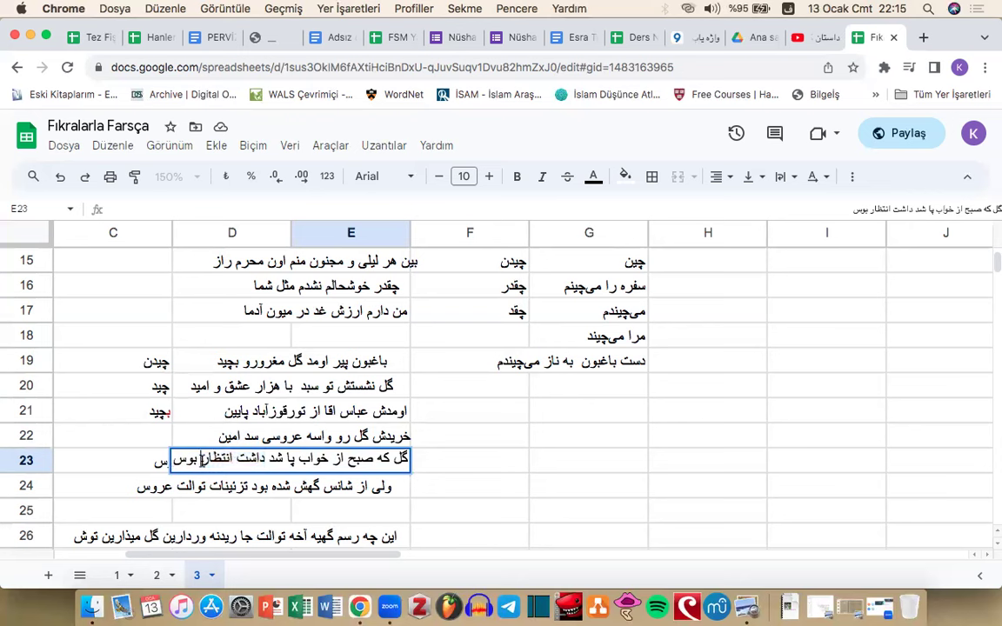
pyautogui.click(334, 508)
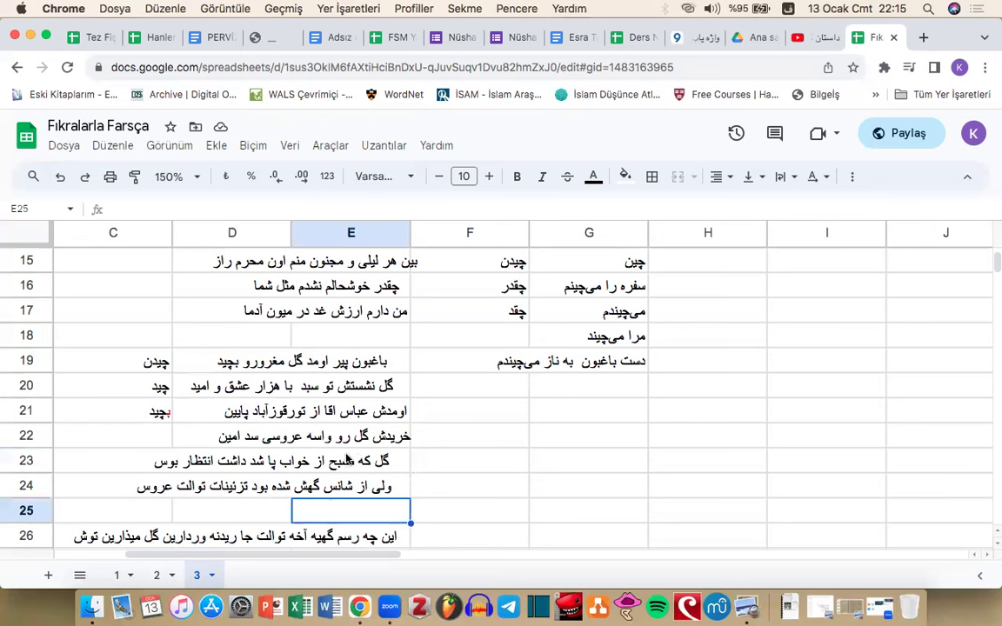
pyautogui.doubleClick(350, 458)
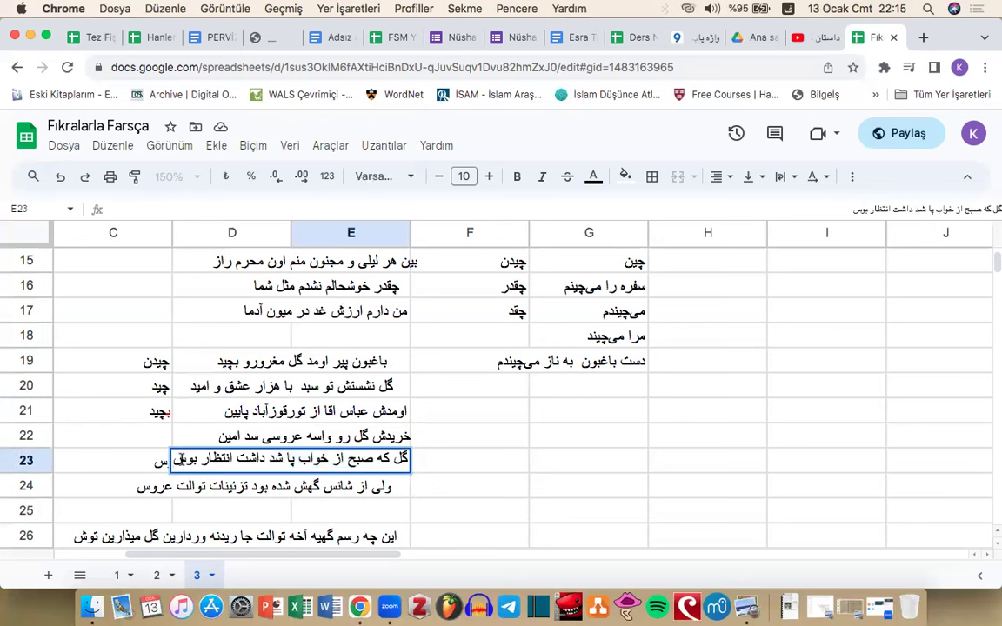
pyautogui.moveTo(173, 461); pyautogui.dragTo(264, 458)
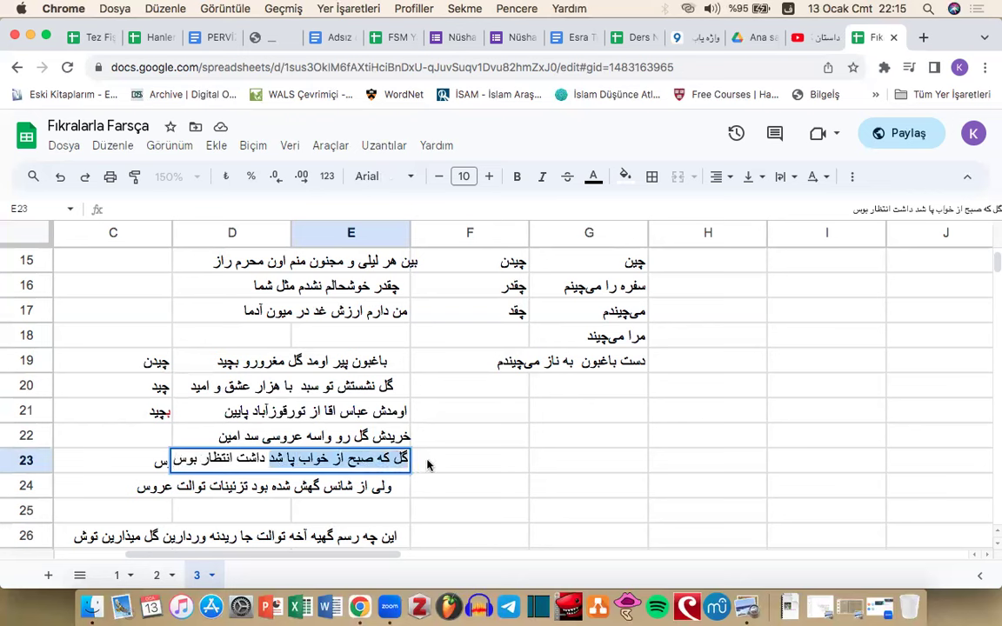
pyautogui.press('Return')
# Step: Play the YouTube story on to about 1:04 and come back to the verse sheet
pyautogui.click(813, 38)
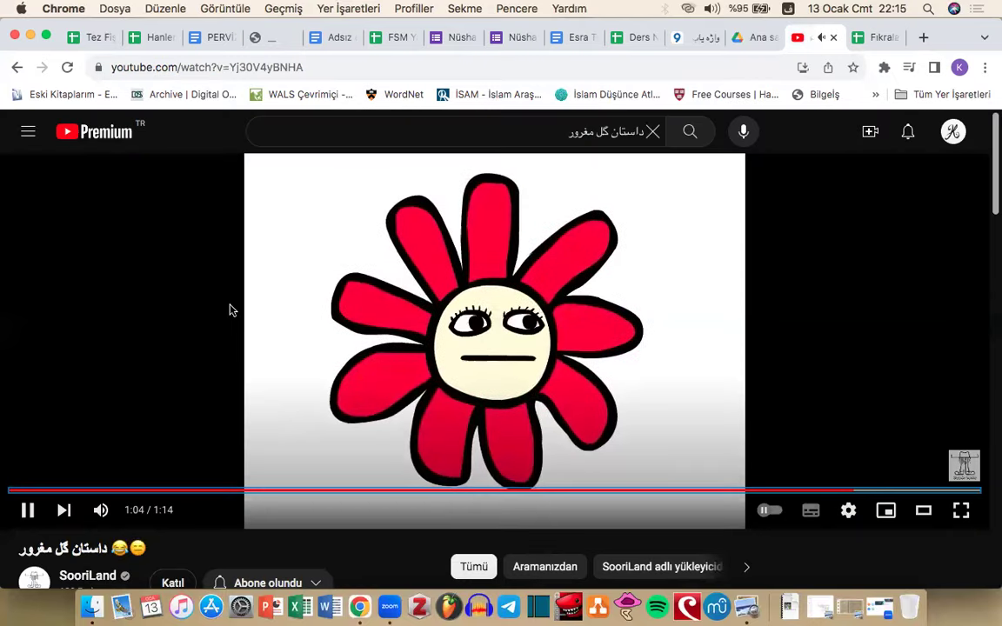
pyautogui.click(232, 310)
pyautogui.click(869, 39)
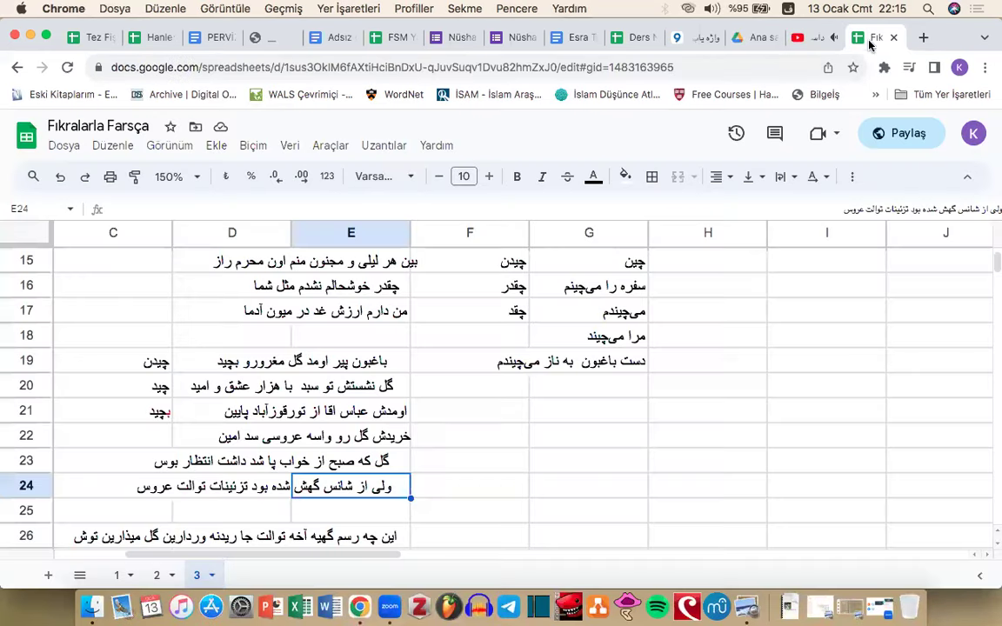
# Step: Highlight از شانس گهش in the E24 verse and note the word گهش beside it in F24
pyautogui.doubleClick(360, 486)
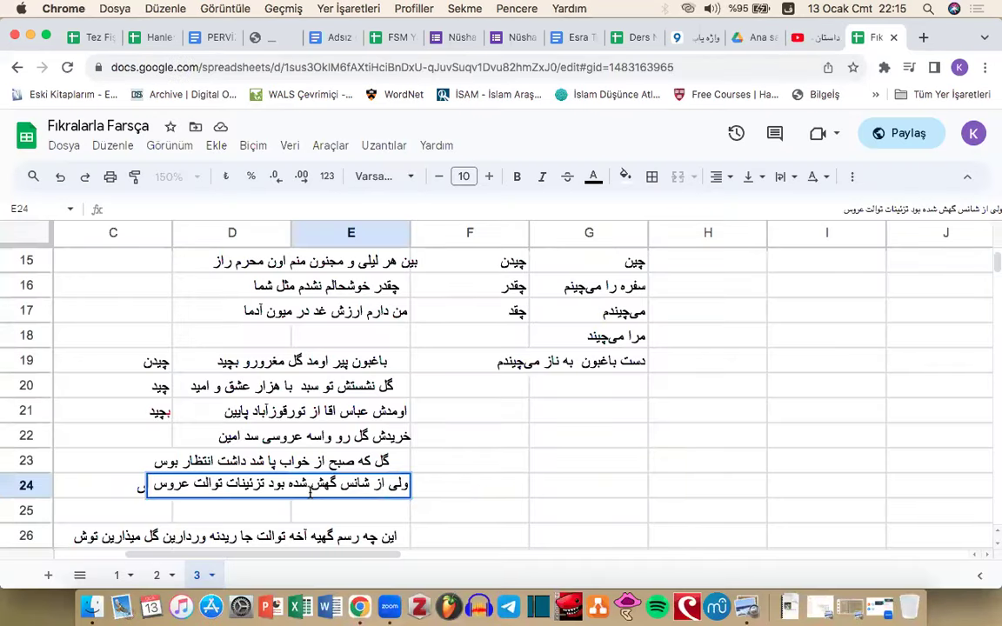
pyautogui.moveTo(313, 484); pyautogui.dragTo(379, 483)
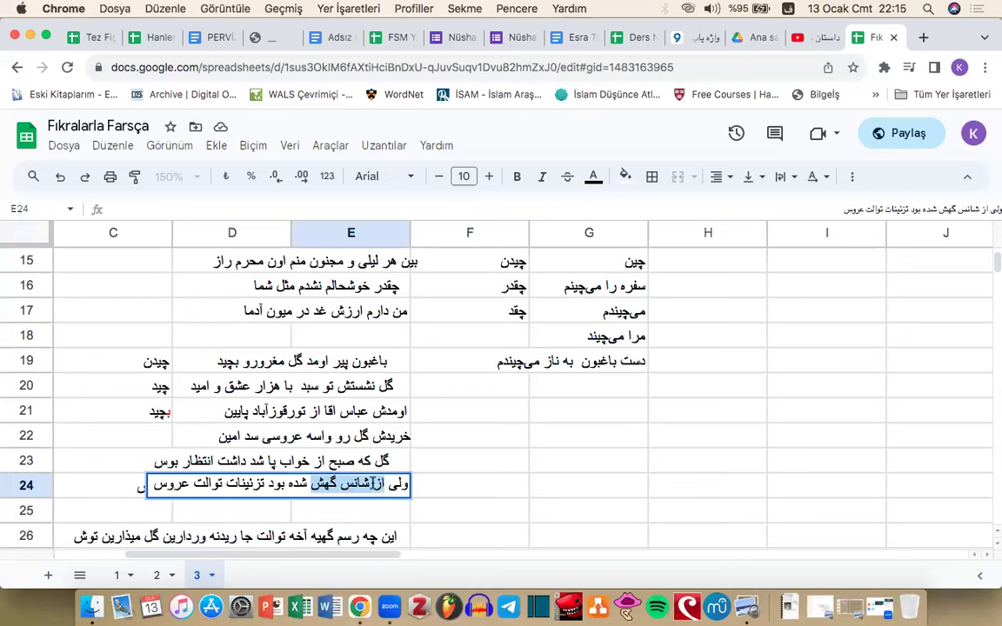
pyautogui.click(526, 489)
pyautogui.write('گه')
pyautogui.press('BackSpace')
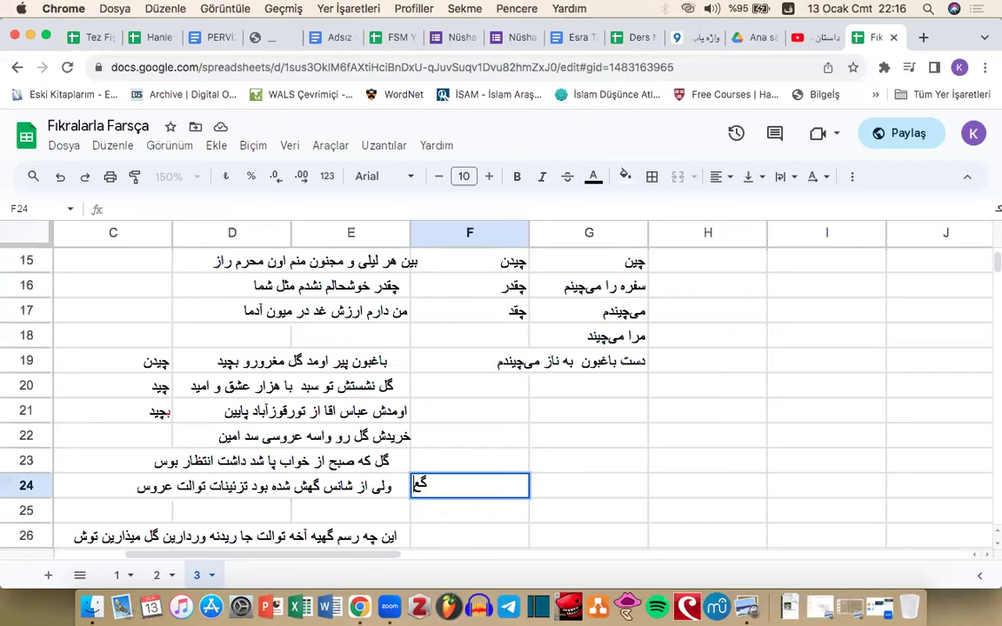
pyautogui.press('Return')
pyautogui.click(511, 492)
pyautogui.write('گه')
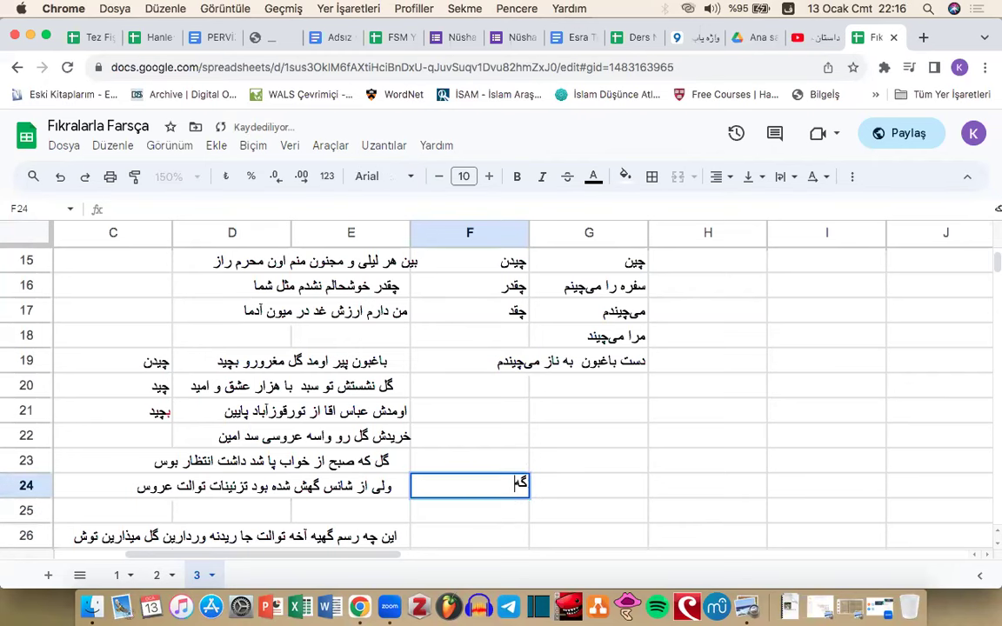
pyautogui.press('Return')
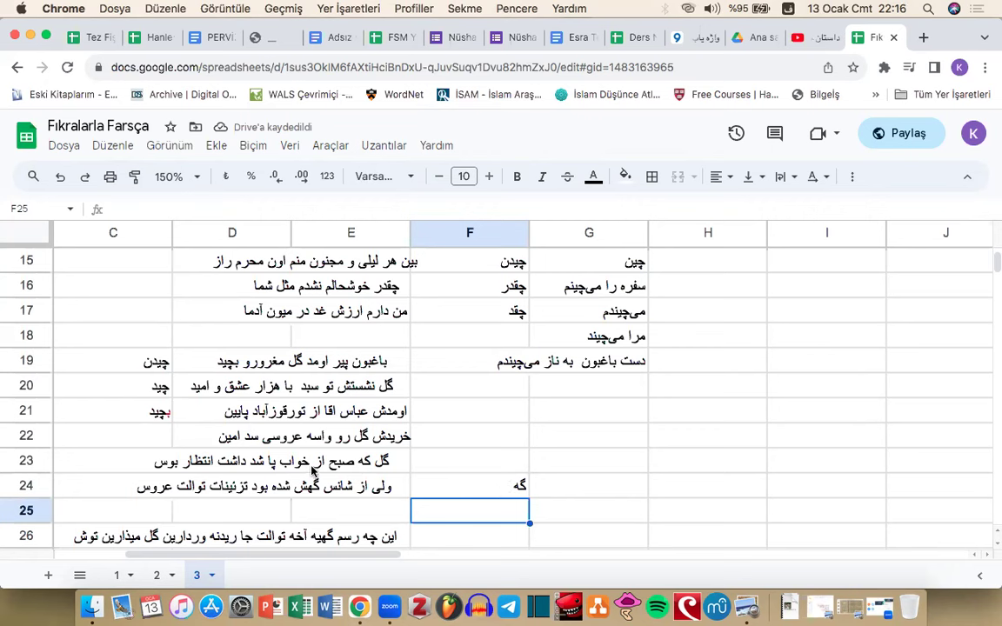
pyautogui.doubleClick(491, 486)
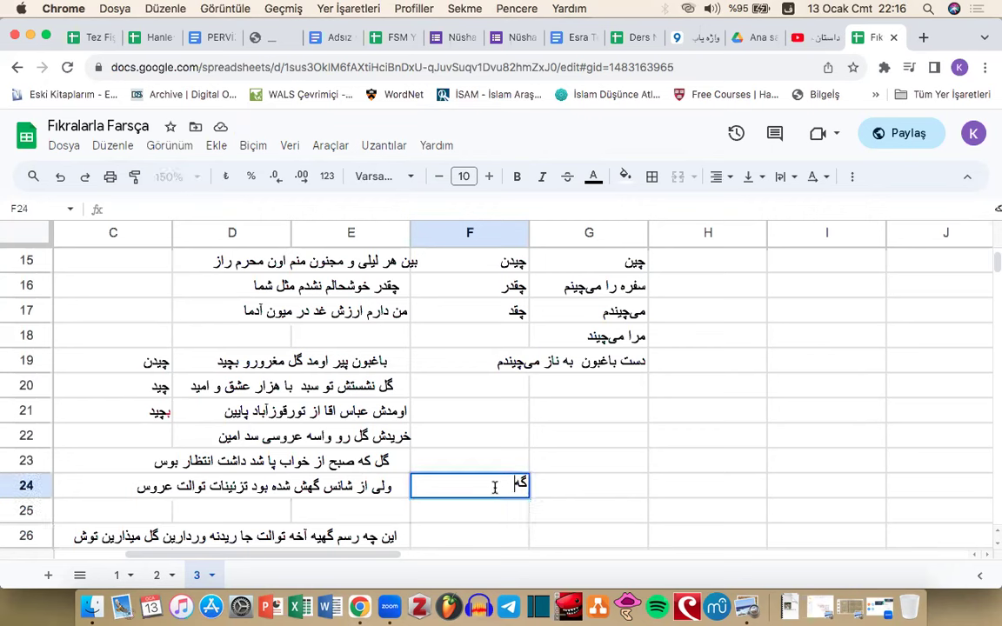
pyautogui.write('ش')
# Step: Go over the verse in E24 phrase by phrase, from ولی از شانس گهش to تزئینات توالت عروس
pyautogui.click(308, 484)
pyautogui.moveTo(309, 484); pyautogui.dragTo(386, 485)
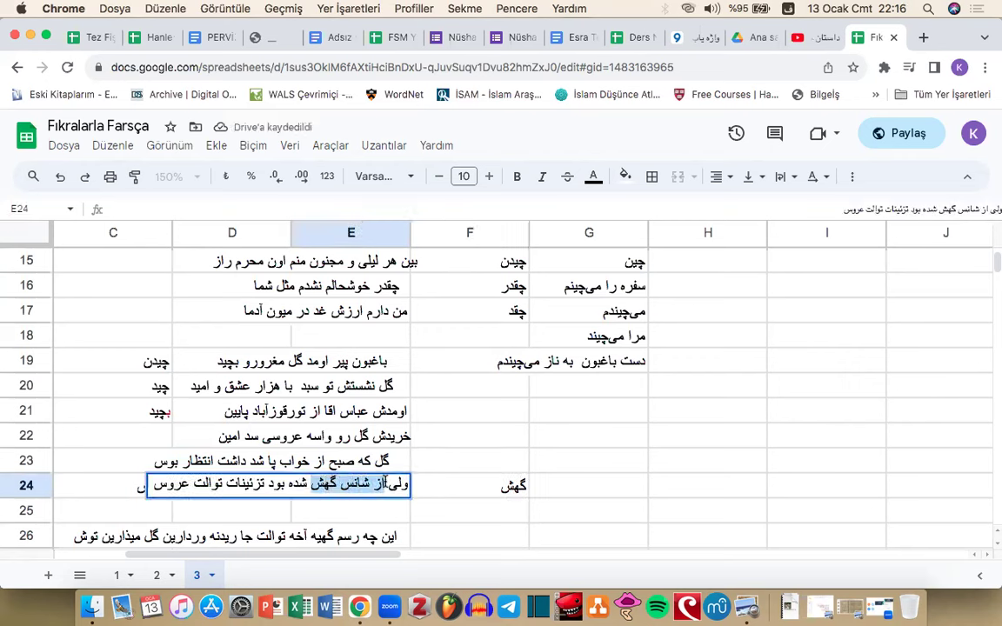
pyautogui.moveTo(304, 484); pyautogui.dragTo(410, 473)
pyautogui.click(269, 484)
pyautogui.click(155, 488)
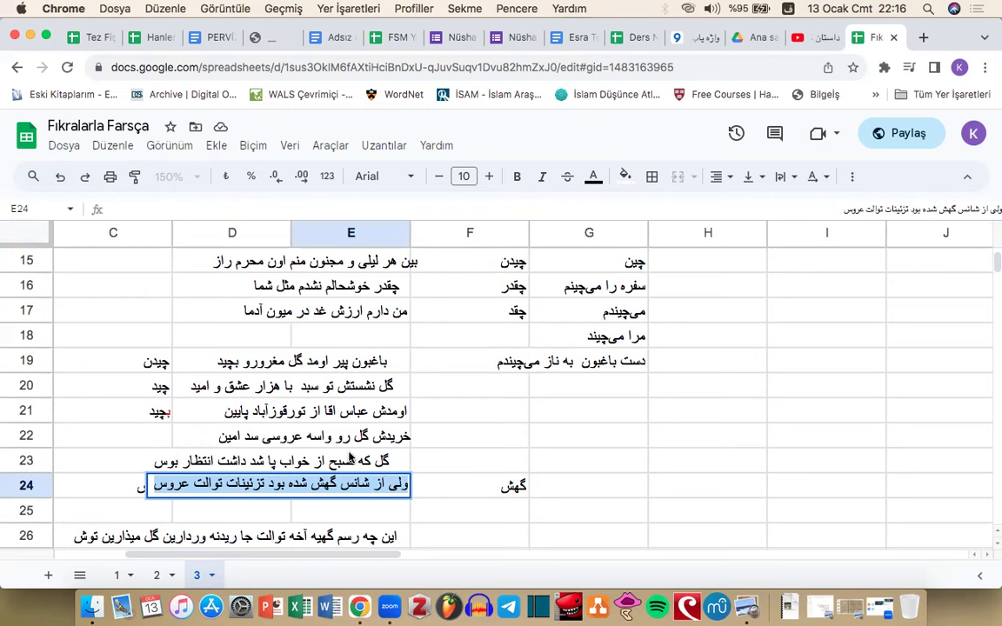
pyautogui.click(350, 458)
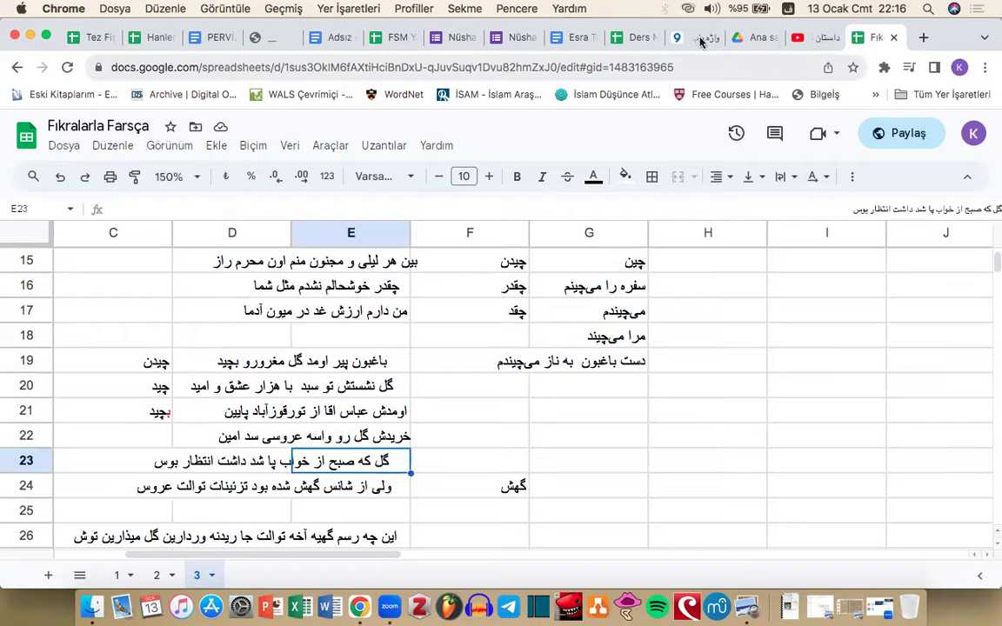
# Step: Switch to the YouTube story, play the closing passage, pause it at 1:12, and return to the sheet
pyautogui.click(804, 39)
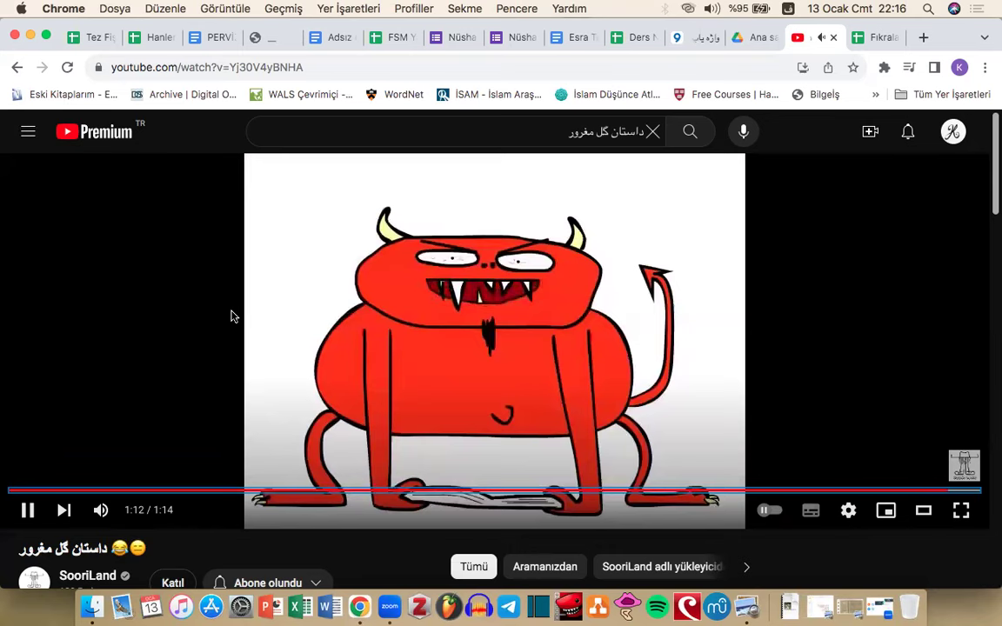
pyautogui.click(231, 316)
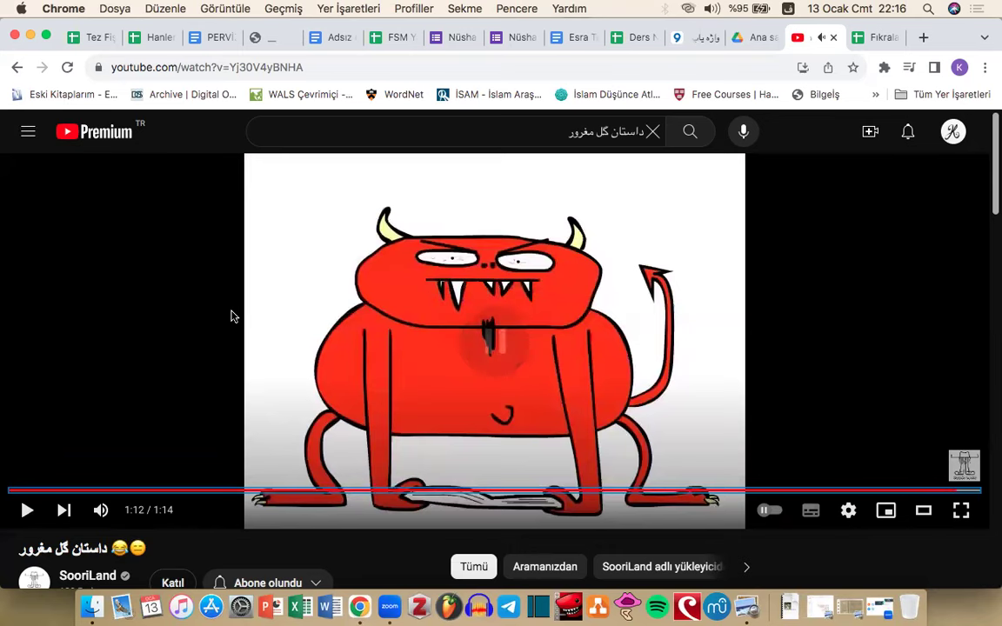
pyautogui.click(874, 39)
# Step: Examine the opening of the verse in E26, این چه رسم گهیه آخه, highlighting the word آخه
pyautogui.press('Down')
pyautogui.press('Down')
pyautogui.press('Down')
pyautogui.press('Down')
pyautogui.press('Down')
pyautogui.press('Down')
pyautogui.press('Down')
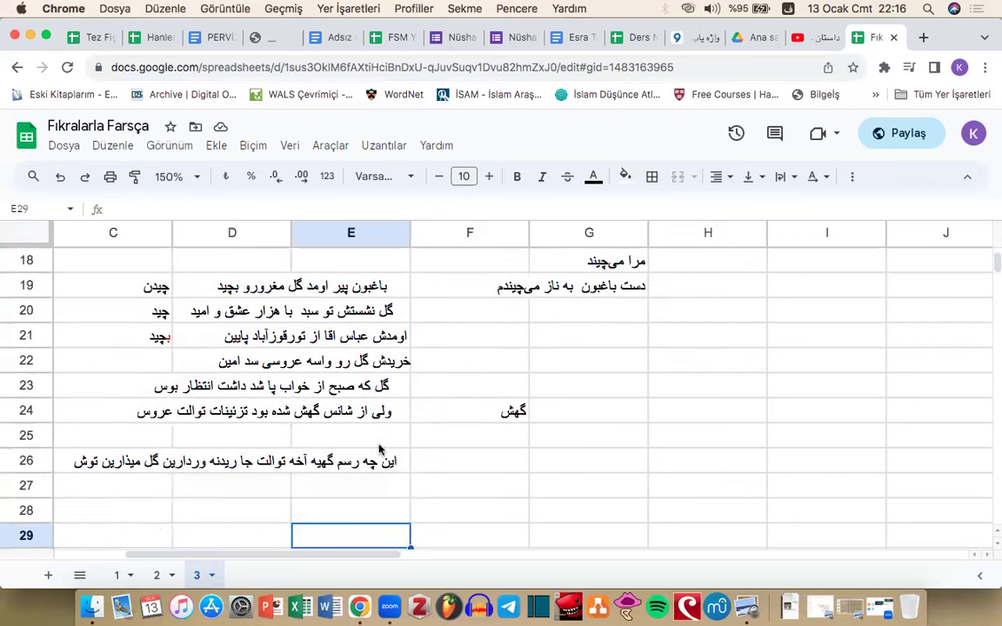
pyautogui.doubleClick(367, 441)
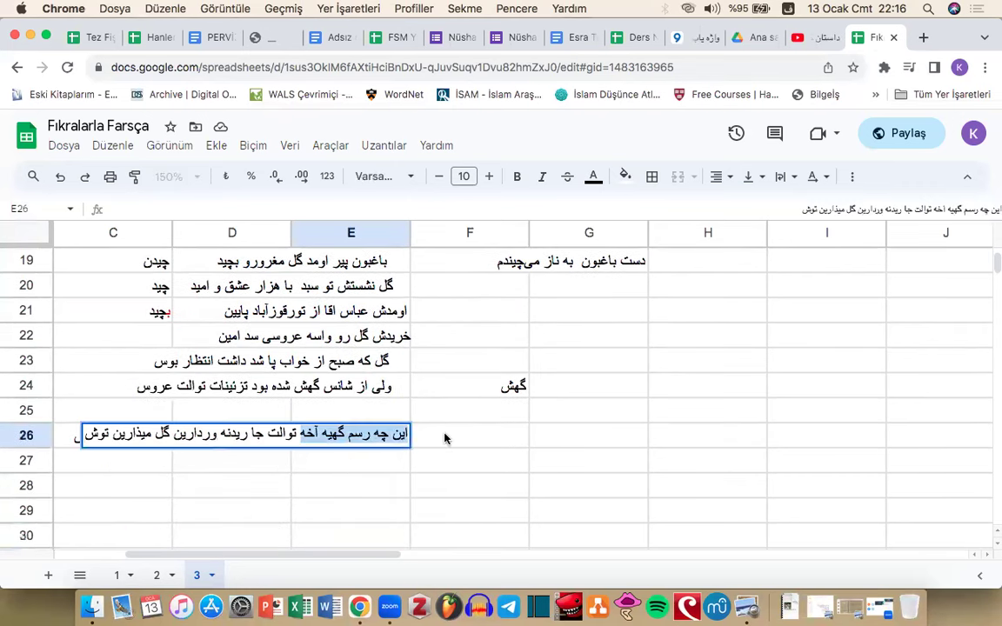
pyautogui.click(479, 440)
pyautogui.doubleClick(383, 439)
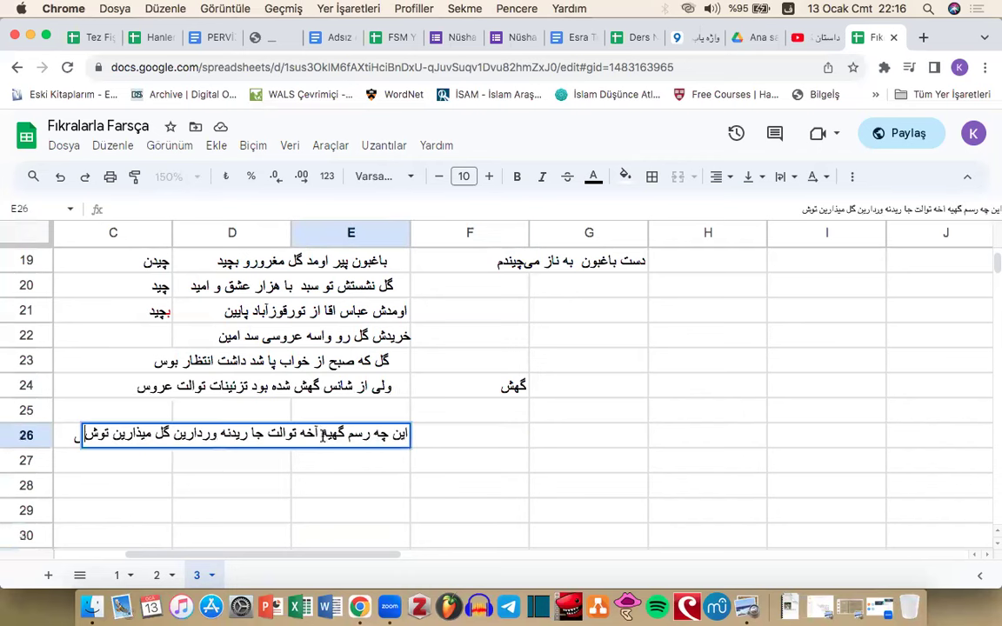
pyautogui.doubleClick(304, 432)
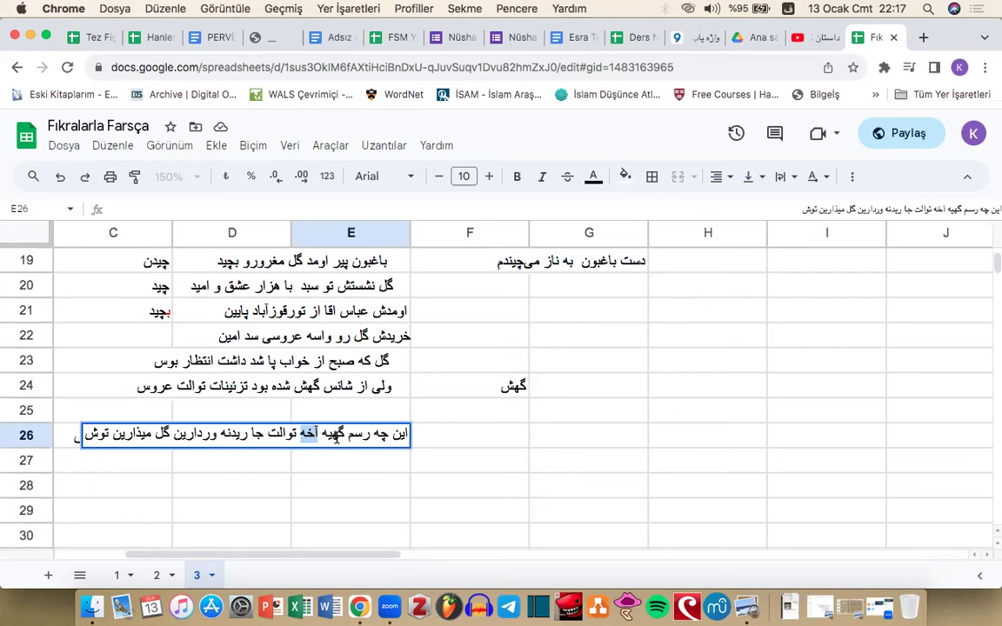
# Step: Note گهی است in F26 as the full form of گهیه
pyautogui.click(457, 447)
pyautogui.write('گهی')
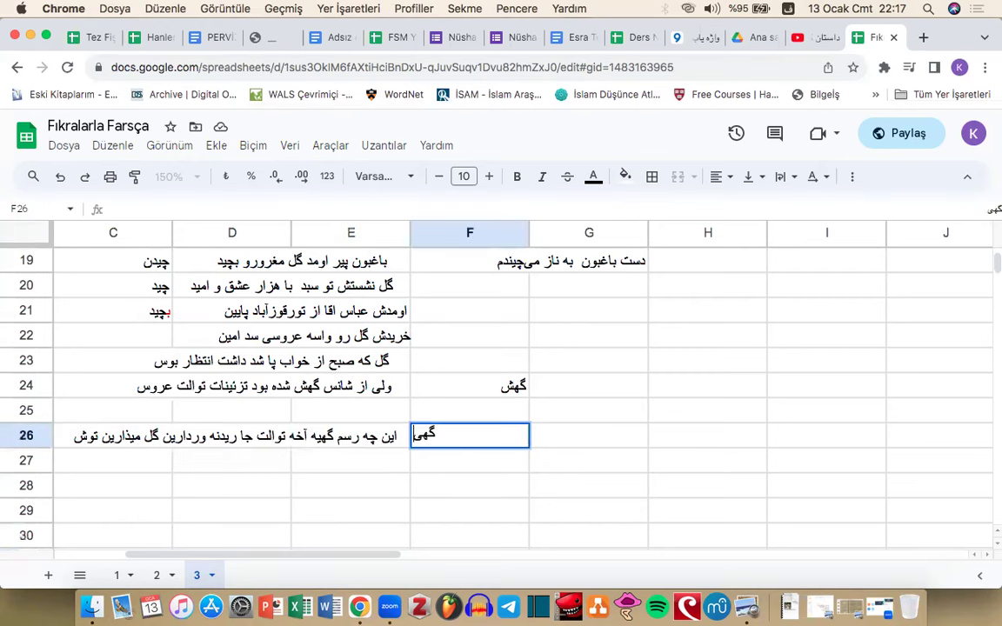
pyautogui.write(' است')
pyautogui.press('Return')
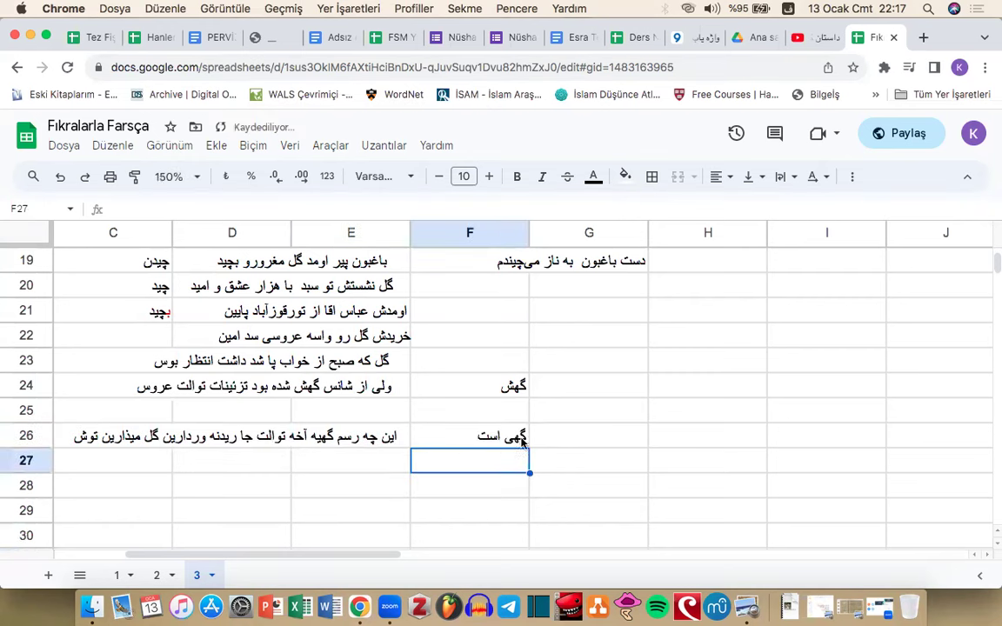
# Step: Write the full form این چه رسم گهی است in G26
pyautogui.click(547, 437)
pyautogui.write('چه رست')
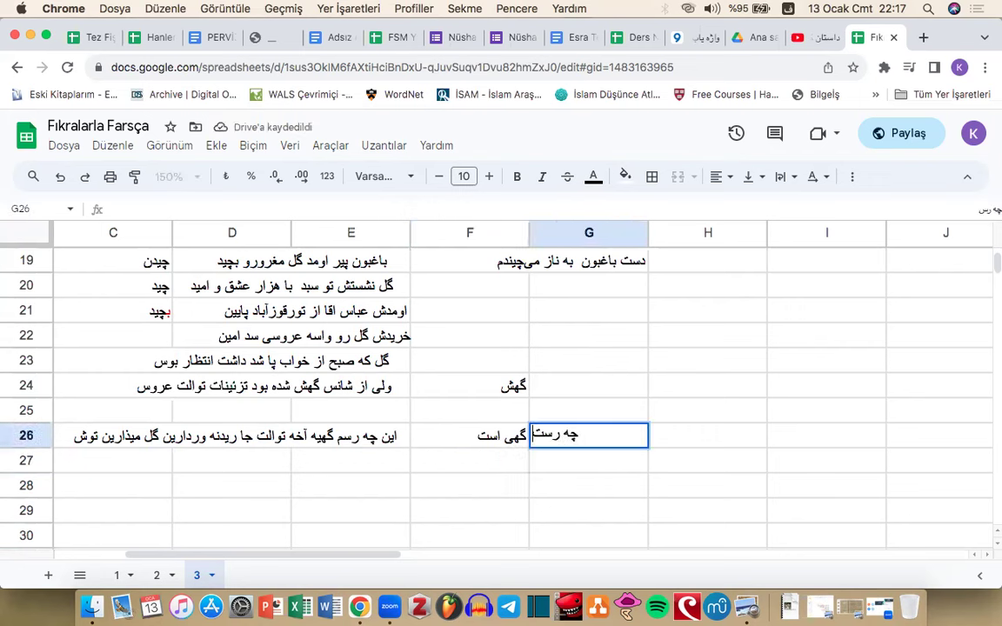
pyautogui.press('BackSpace')
pyautogui.write('م گهی ا')
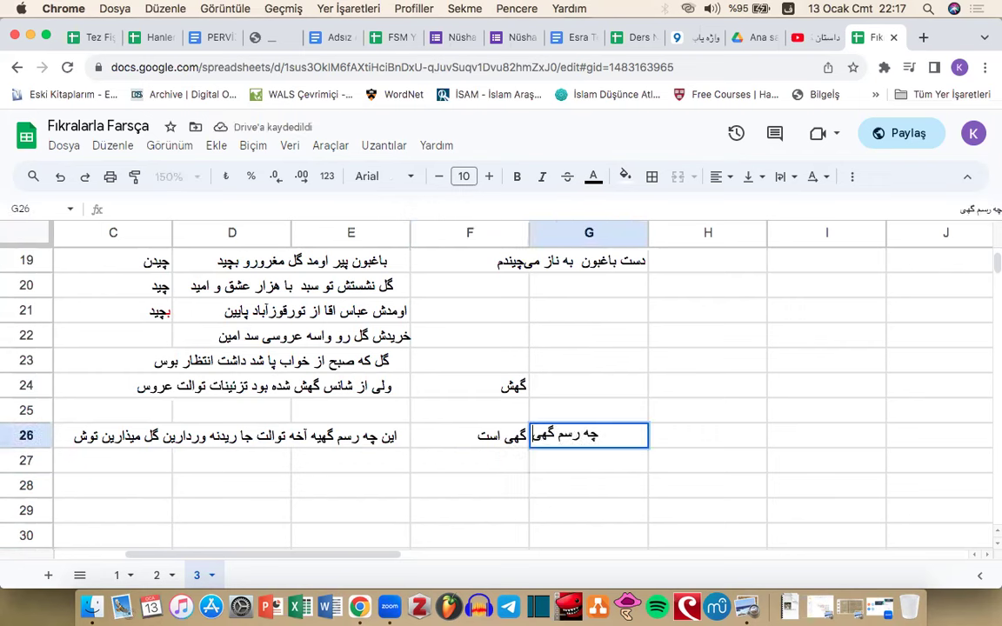
pyautogui.write('ست')
pyautogui.press('Return')
pyautogui.click(602, 434)
pyautogui.doubleClick(603, 434)
pyautogui.write('این')
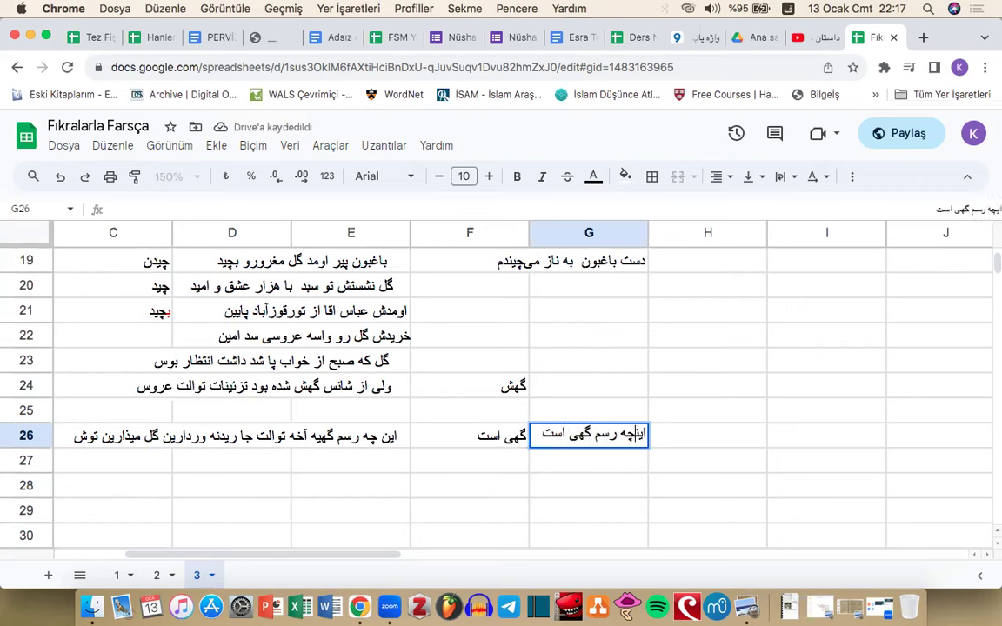
# Step: Go over the words of the phrase in G26 and shorten گهی است to the spoken form گهیه
pyautogui.moveTo(629, 433); pyautogui.dragTo(658, 435)
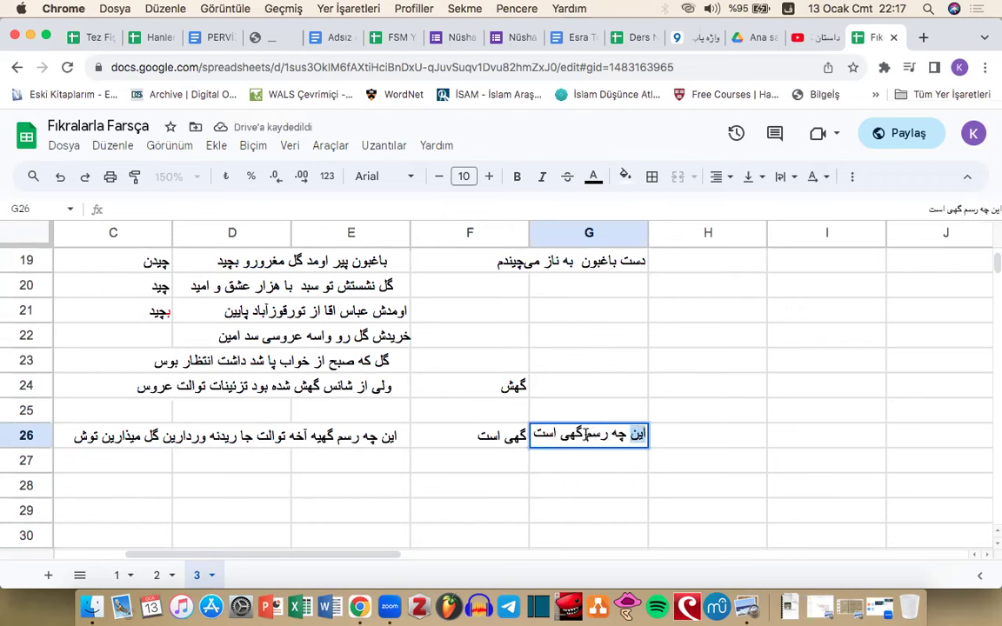
pyautogui.doubleClick(620, 433)
pyautogui.click(574, 434)
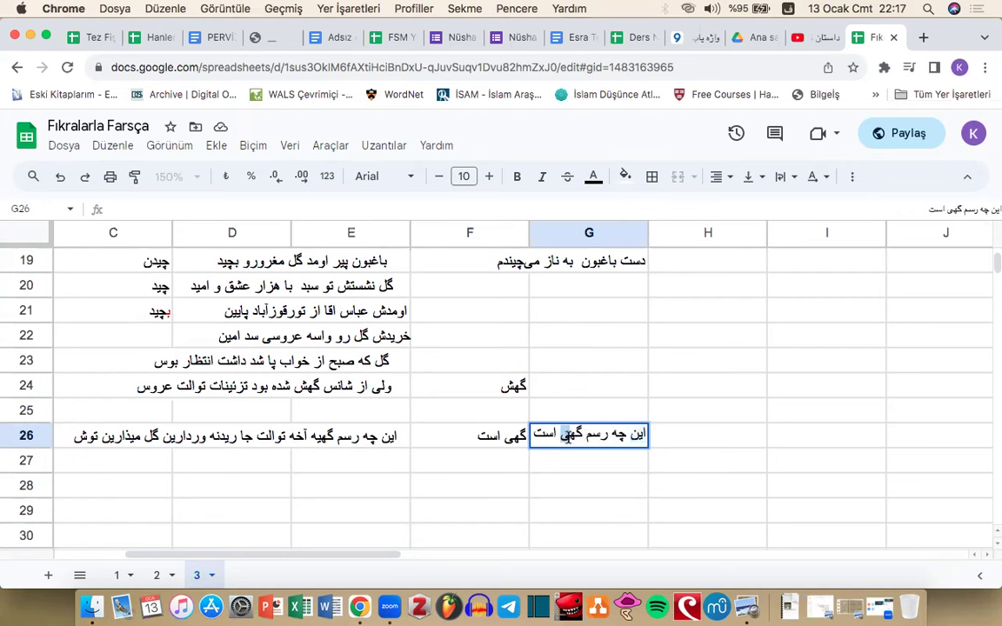
pyautogui.moveTo(605, 435); pyautogui.dragTo(588, 438)
pyautogui.doubleClick(543, 434)
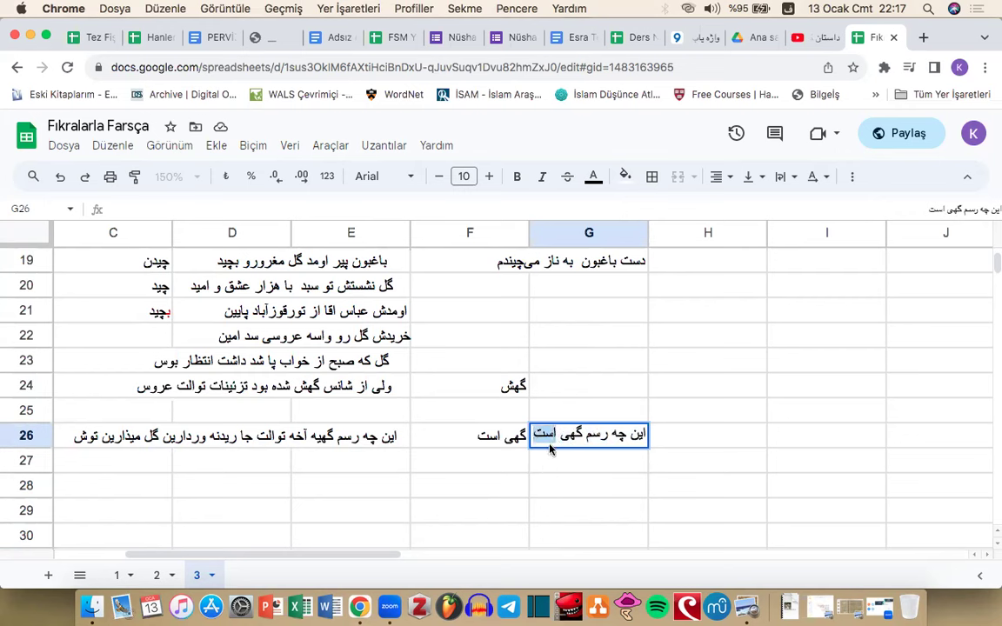
pyautogui.press('BackSpace')
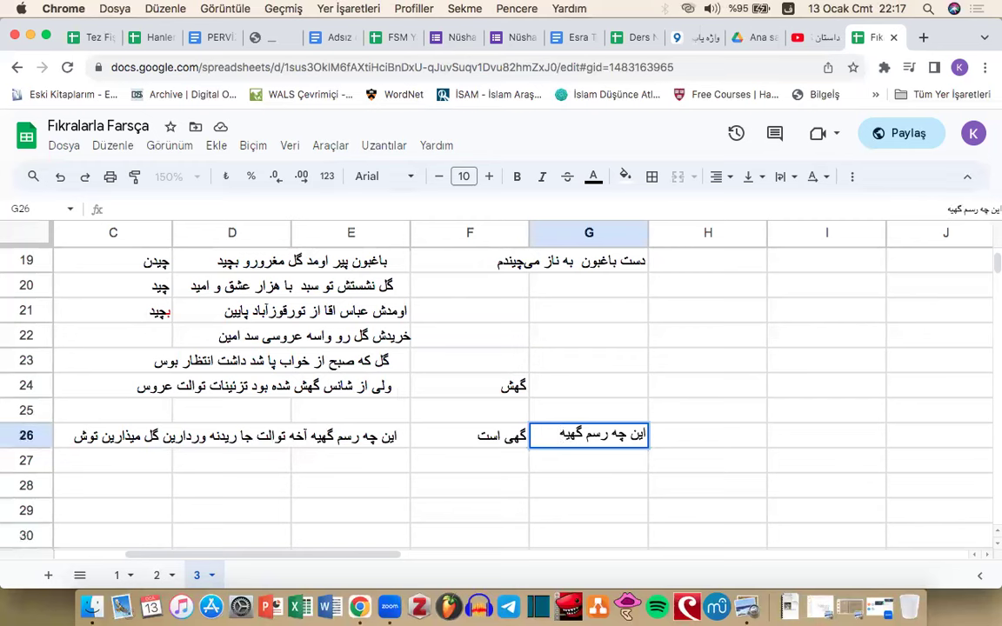
pyautogui.doubleClick(561, 435)
# Step: Highlight توالت جا ریدنه in E26 and note جای ریدن است in F28 as its full form
pyautogui.click(352, 442)
pyautogui.doubleClick(308, 434)
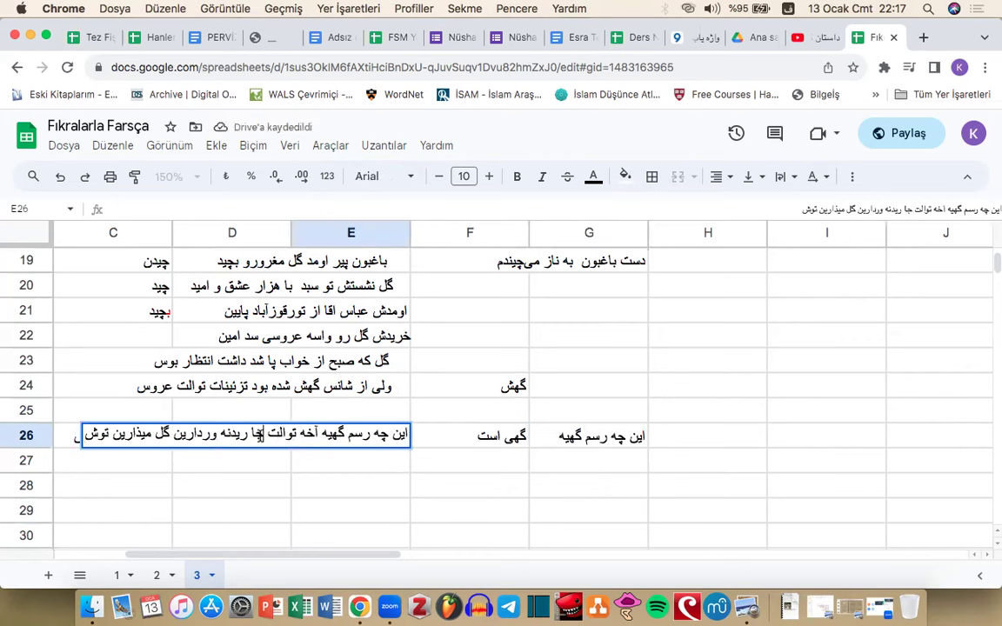
pyautogui.moveTo(291, 432); pyautogui.dragTo(223, 433)
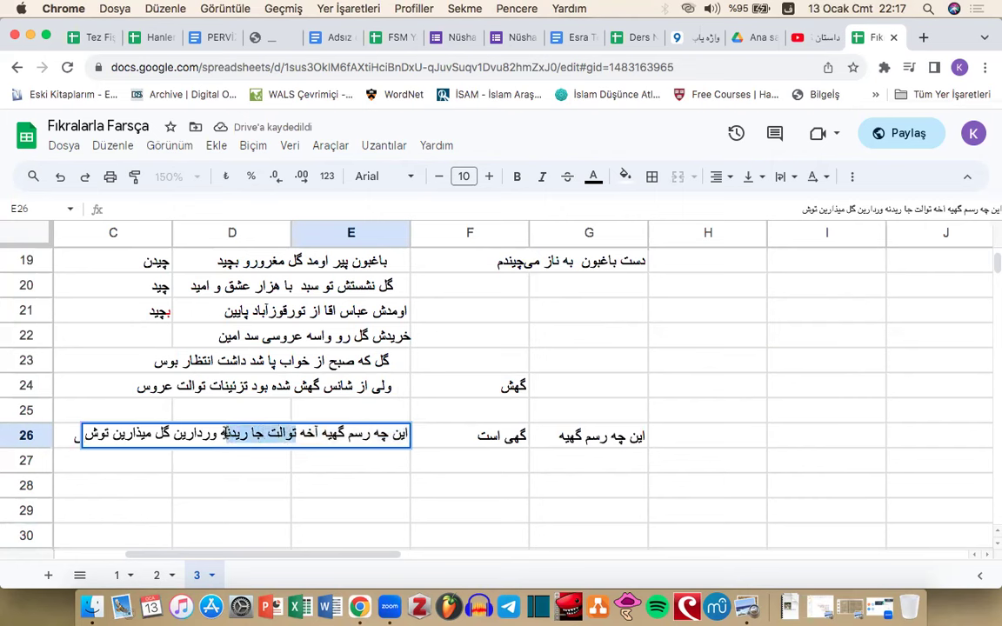
pyautogui.click(489, 489)
pyautogui.write('جای')
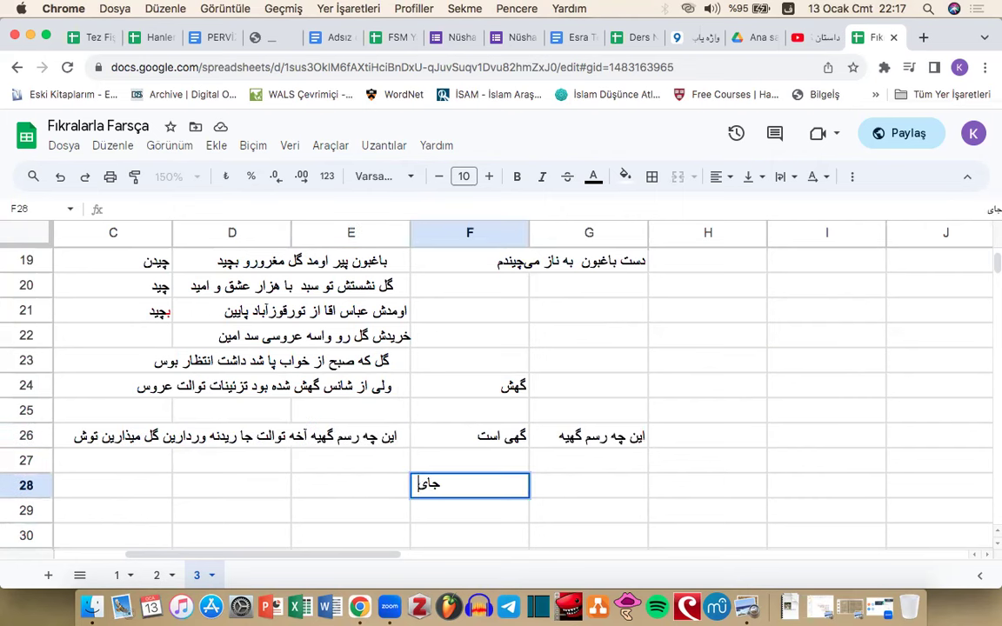
pyautogui.write(' ریدن است')
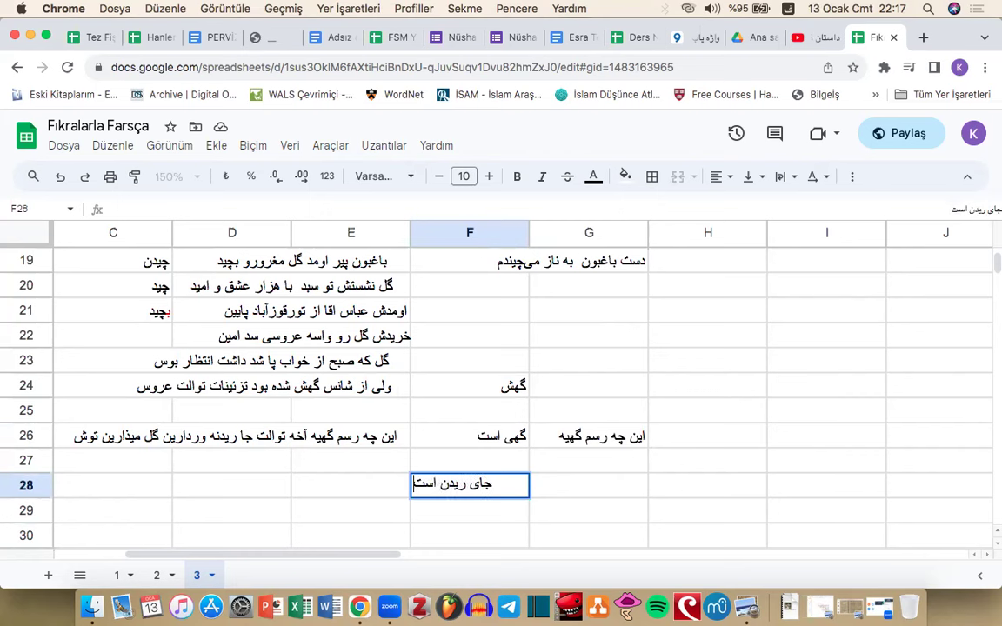
pyautogui.press('Return')
# Step: Change the phrase in F28 to the spoken form جا ریدنه
pyautogui.doubleClick(515, 489)
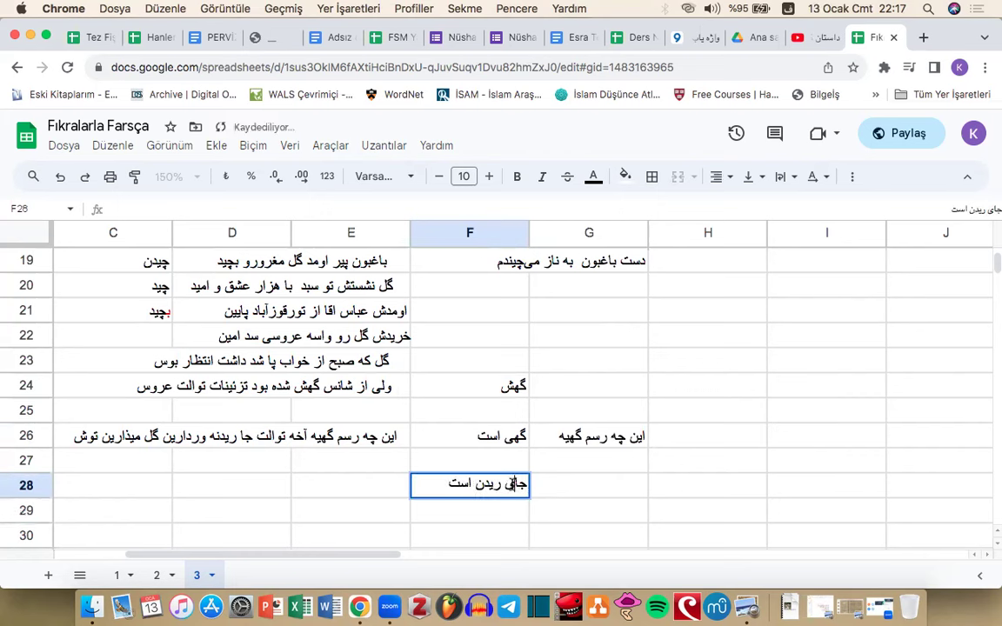
pyautogui.press('BackSpace')
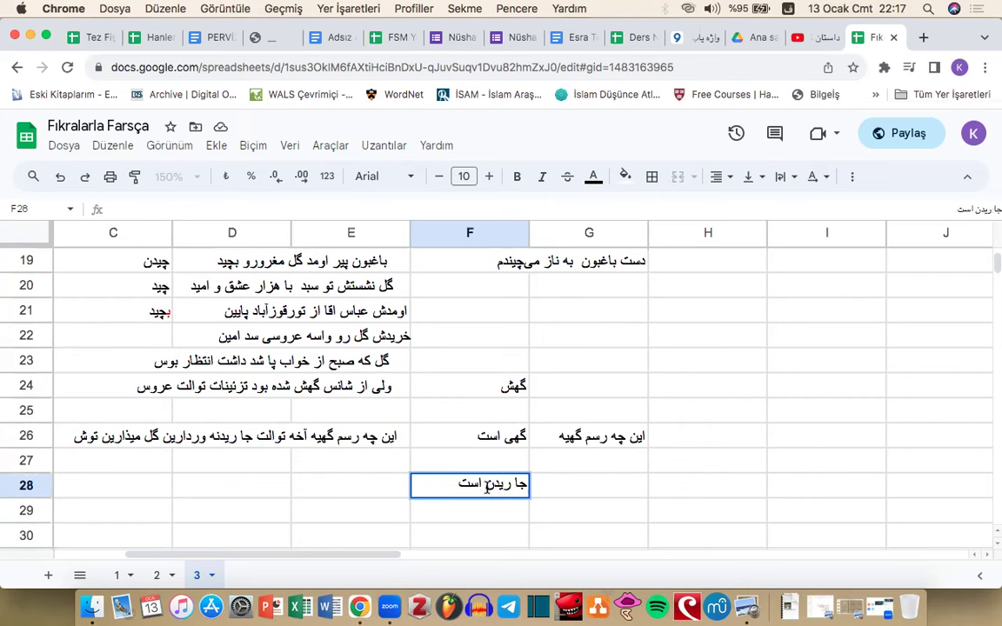
pyautogui.moveTo(459, 484); pyautogui.dragTo(483, 482)
pyautogui.press('BackSpace')
pyautogui.write('ه')
# Step: Go over the verse in E26, highlighting توالت جا ریدنه and the closing phrase وردارین گل میذارین توش
pyautogui.click(366, 430)
pyautogui.doubleClick(291, 436)
pyautogui.moveTo(294, 435); pyautogui.dragTo(219, 441)
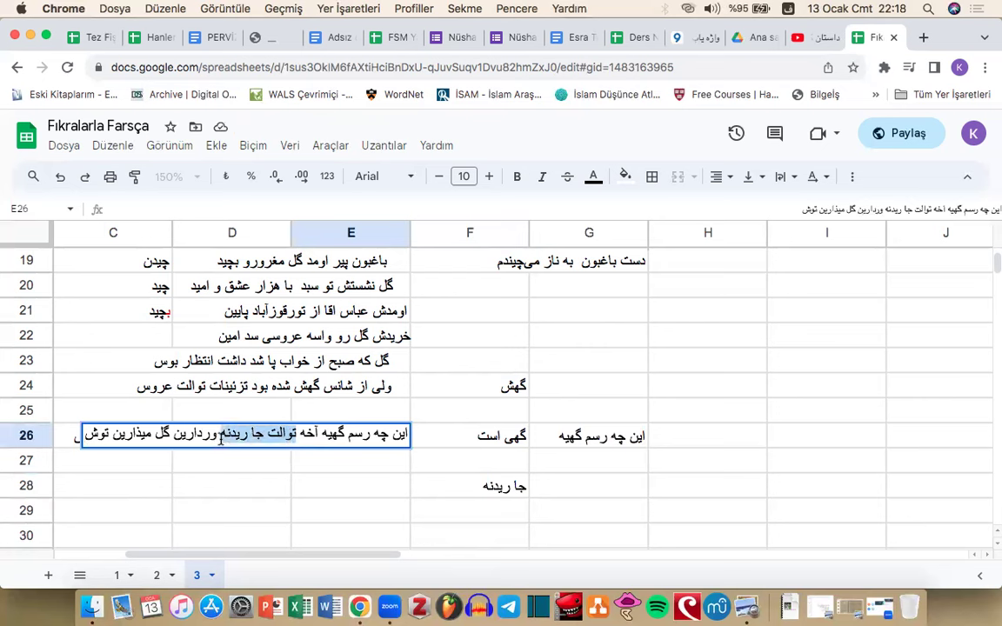
pyautogui.click(220, 437)
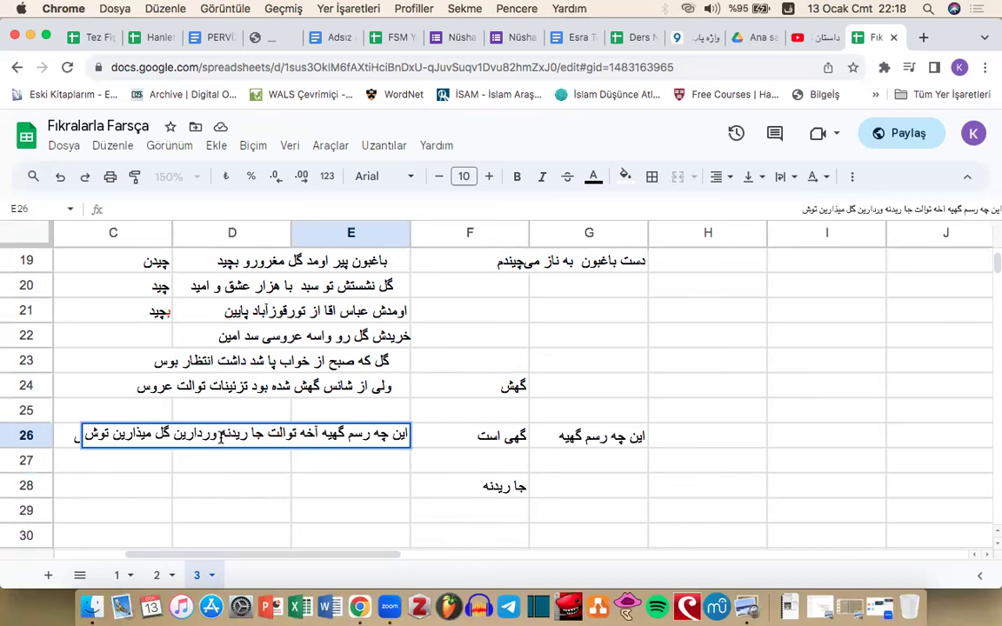
pyautogui.moveTo(215, 437); pyautogui.dragTo(77, 442)
# Step: Note the infinitive ور داشتن in E28 and its present stem ور دار in E29
pyautogui.click(330, 487)
pyautogui.write('ور داشتن')
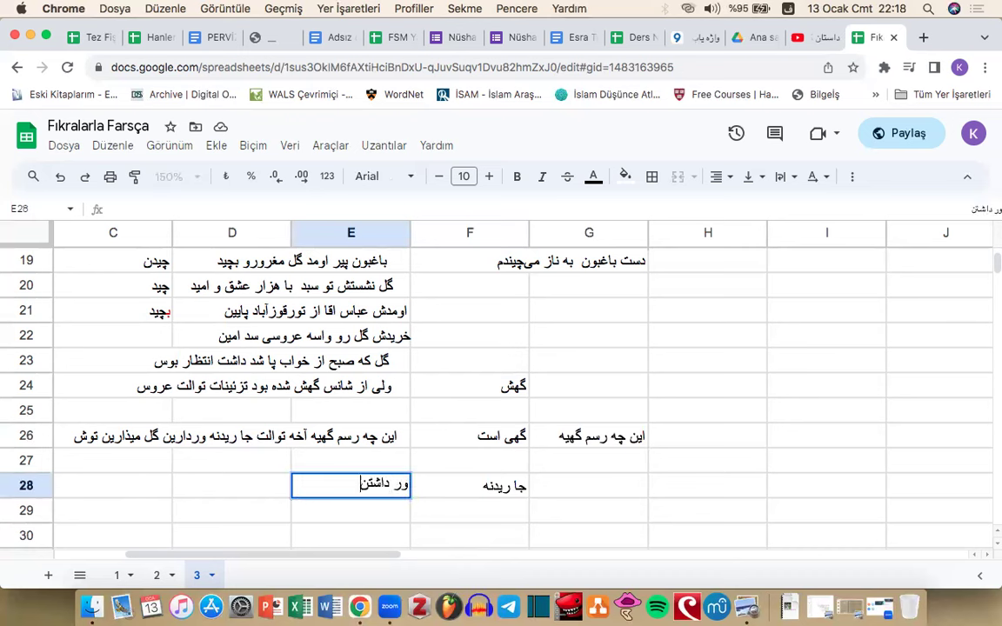
pyautogui.press('Return')
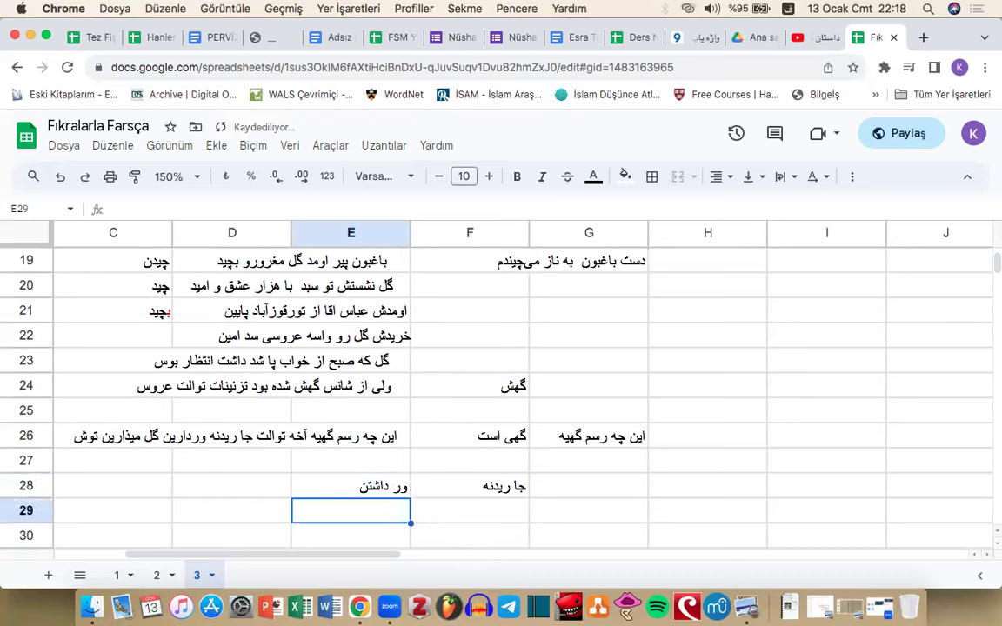
pyautogui.write('ور دار')
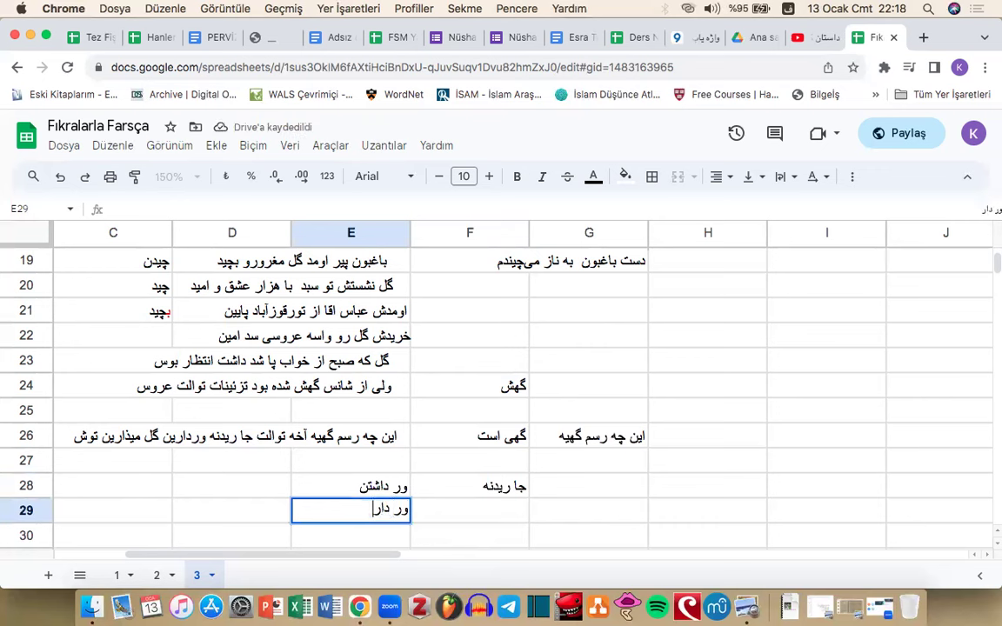
pyautogui.press('Return')
# Step: Enter وار دارید in E30, copy it to E31 and change the copy to the spoken form وار دارین
pyautogui.write('و')
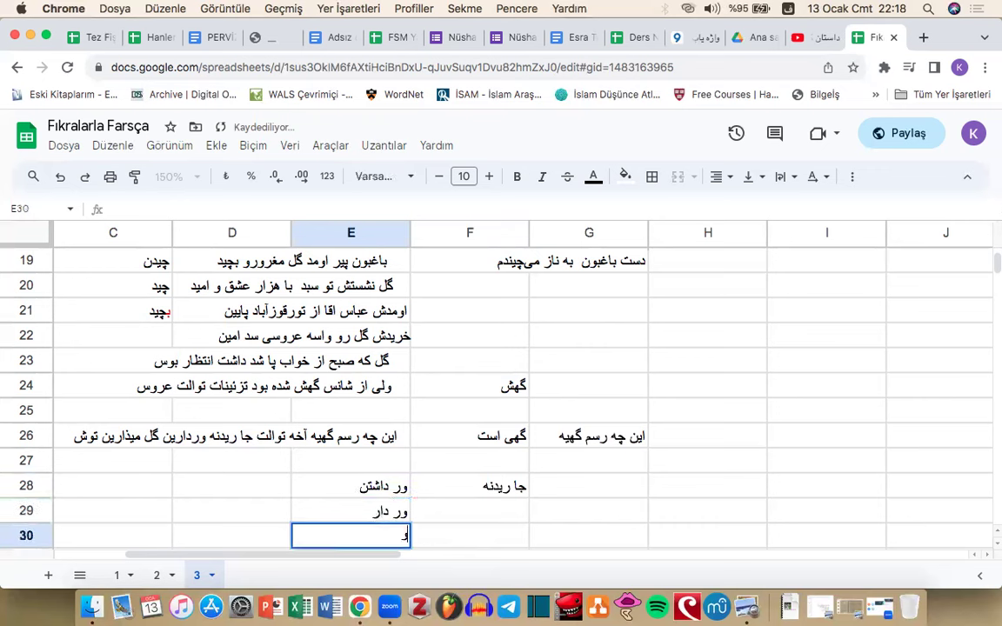
pyautogui.write('ار دارید')
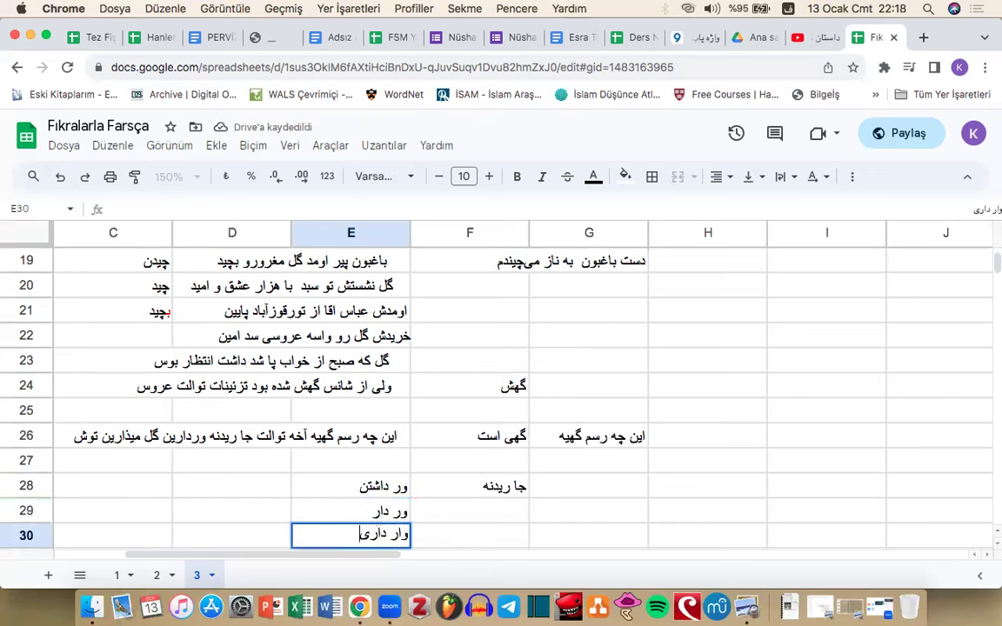
pyautogui.press('Return')
pyautogui.click(351, 512)
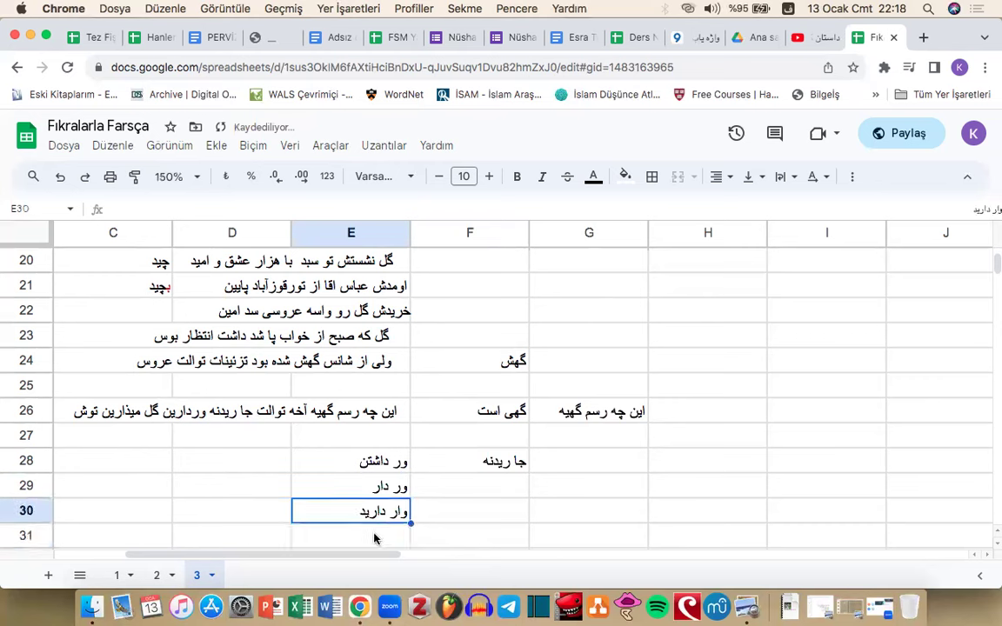
pyautogui.press('Down')
pyautogui.press('Down')
pyautogui.press('Down')
pyautogui.doubleClick(353, 465)
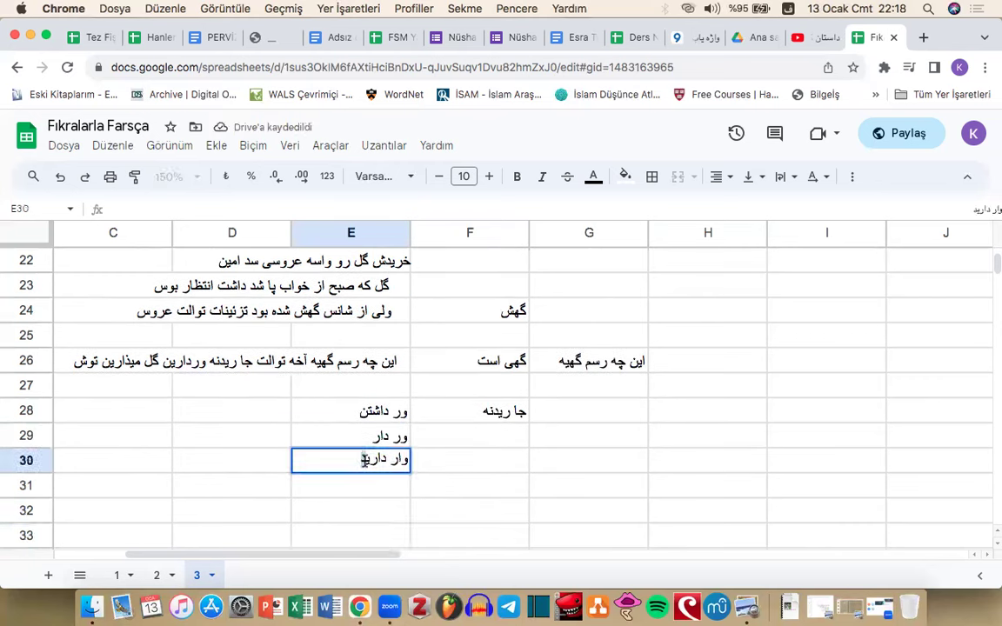
pyautogui.press('Return')
pyautogui.moveTo(411, 473); pyautogui.dragTo(407, 484)
pyautogui.doubleClick(369, 487)
pyautogui.press('BackSpace')
pyautogui.write('ن')
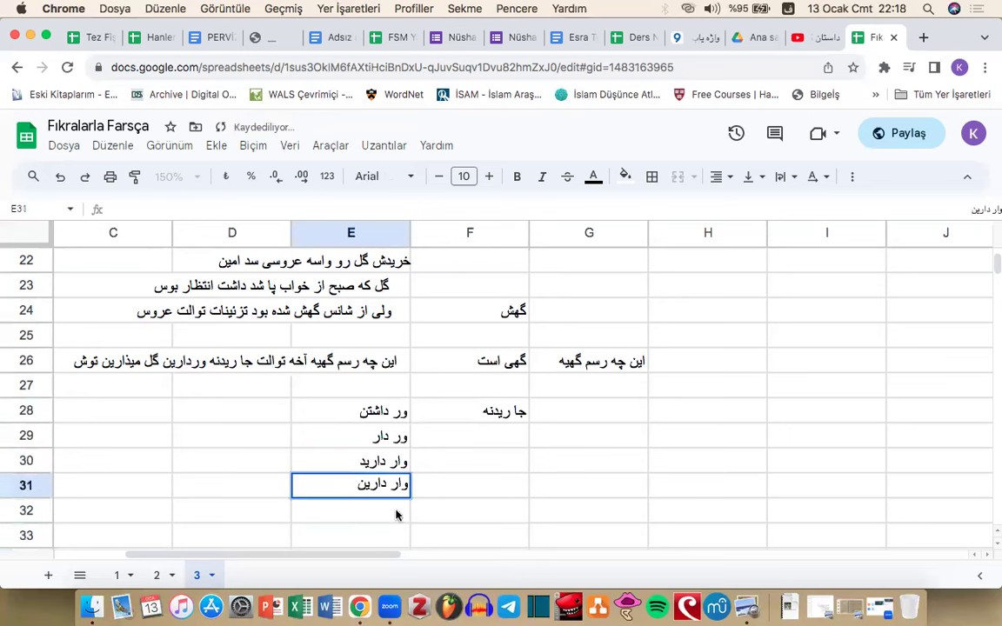
# Step: Write گل میذارین توش in E32 and colour its تو red
pyautogui.click(377, 516)
pyautogui.write('گ')
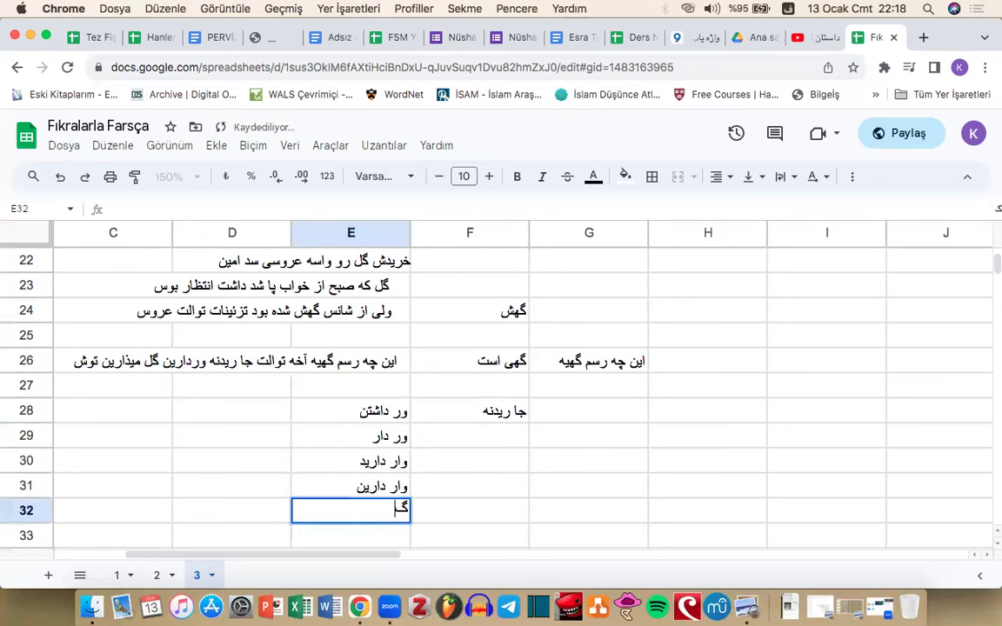
pyautogui.write('ل میذارین توش')
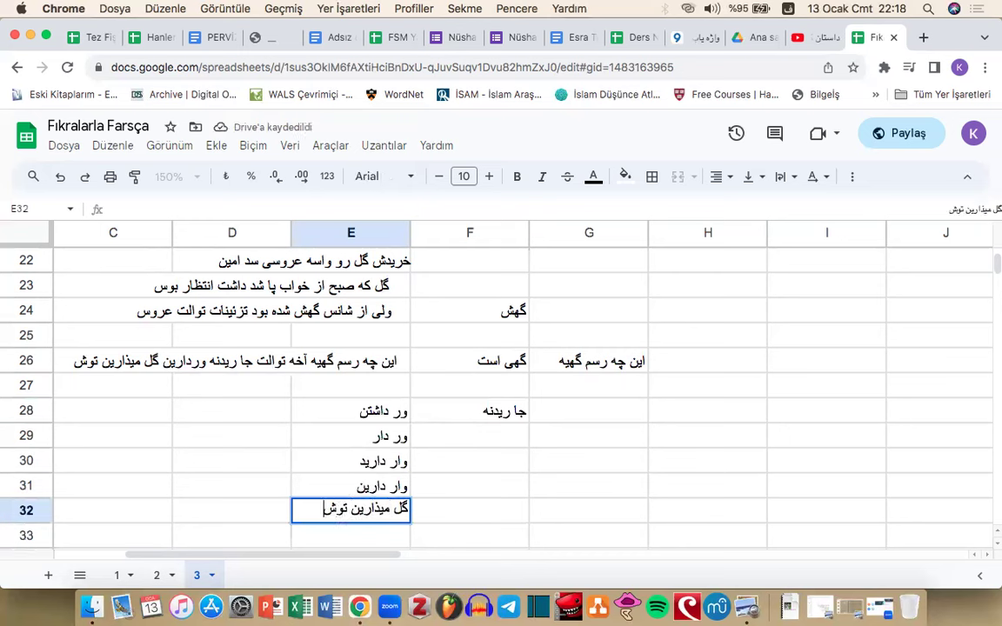
pyautogui.press('Return')
pyautogui.doubleClick(335, 513)
pyautogui.doubleClick(335, 510)
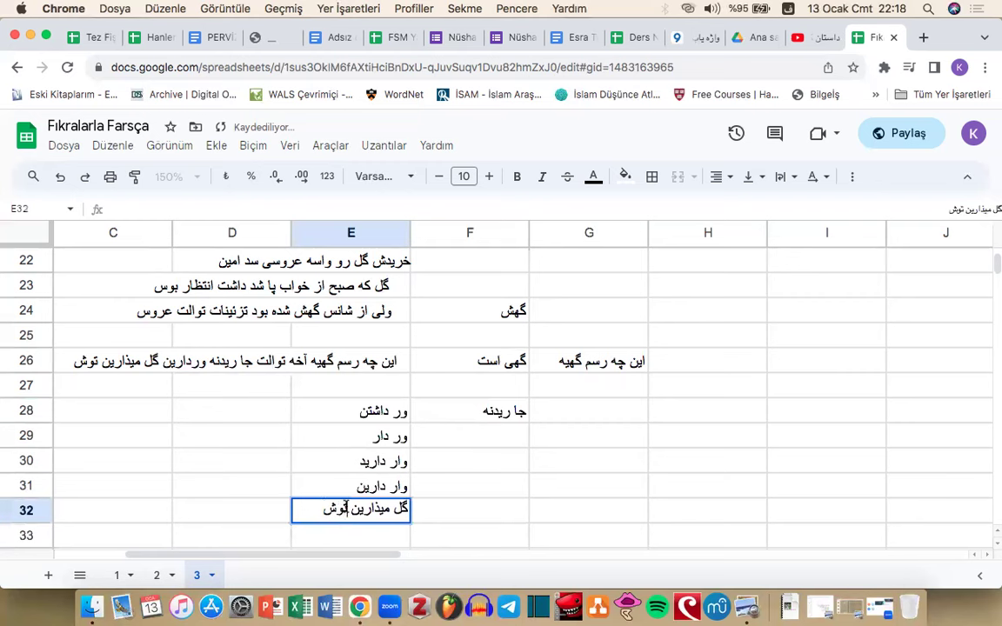
pyautogui.click(600, 177)
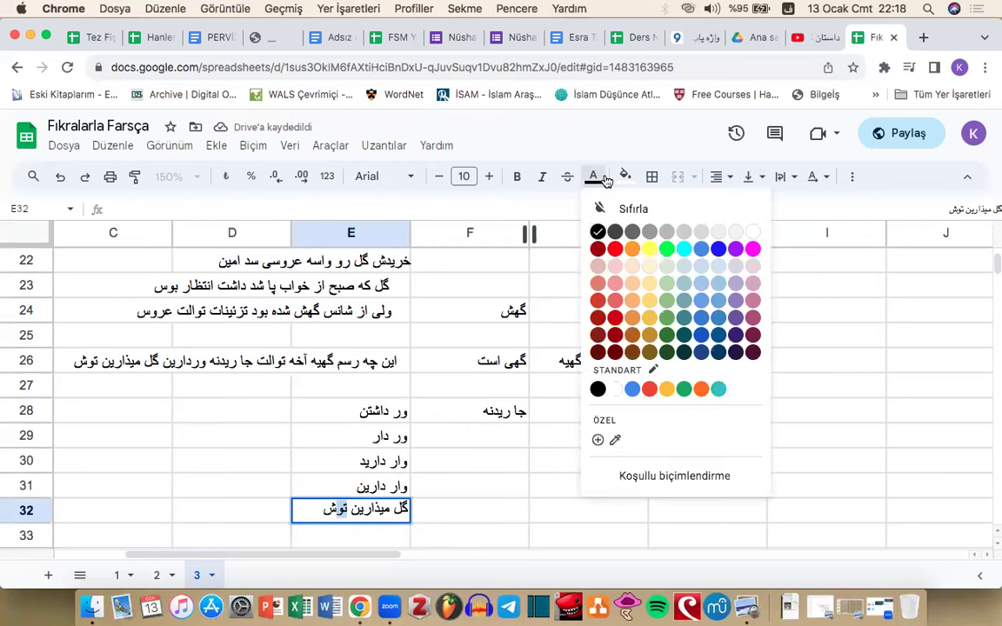
pyautogui.click(606, 299)
# Step: Write the formal equivalent درونش گل می‌گذارید؟ in F33
pyautogui.click(474, 531)
pyautogui.press('Down')
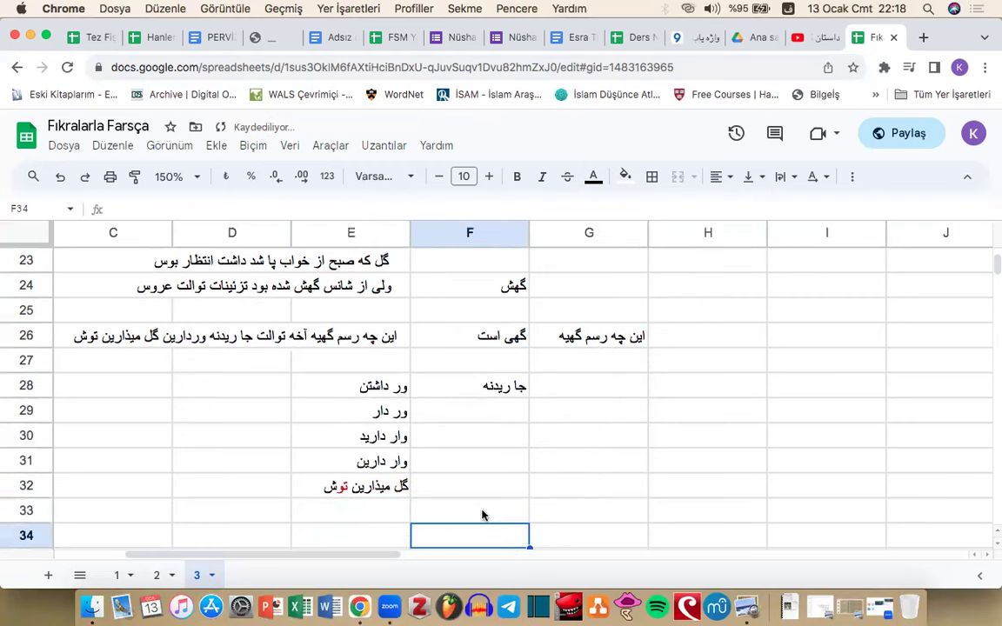
pyautogui.press('Down')
pyautogui.click(472, 483)
pyautogui.write('درونش ت')
pyautogui.press('BackSpace')
pyautogui.write('گل مو')
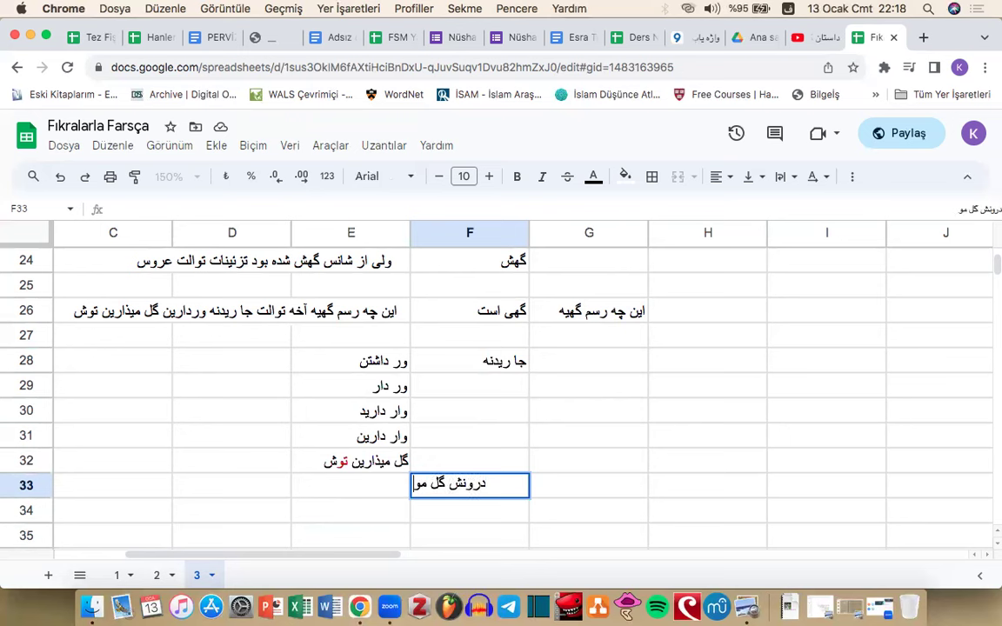
pyautogui.press('BackSpace')
pyautogui.write('ی\u200cگذ')
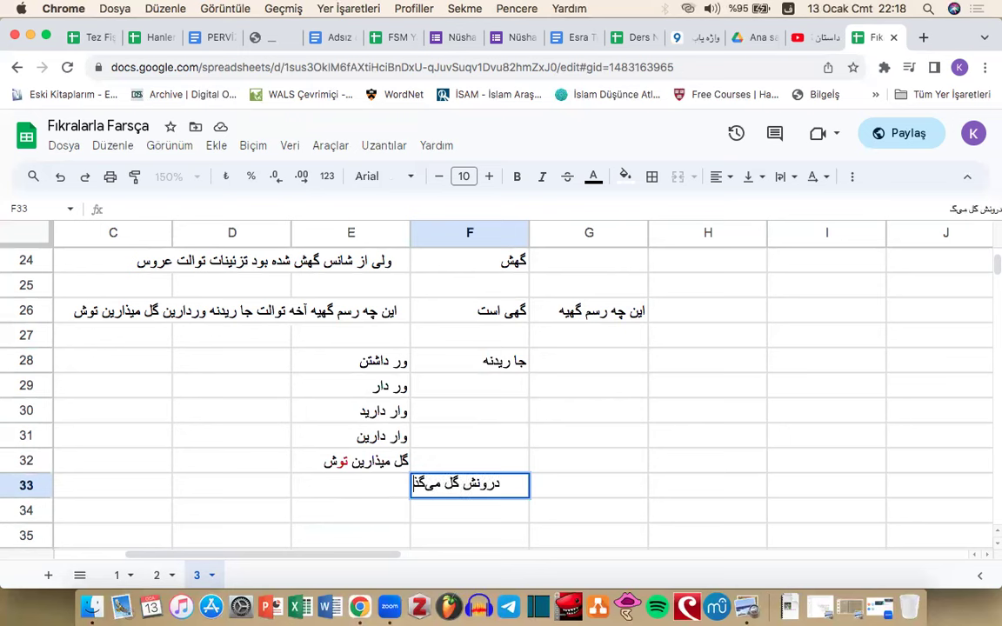
pyautogui.write('ارید؟')
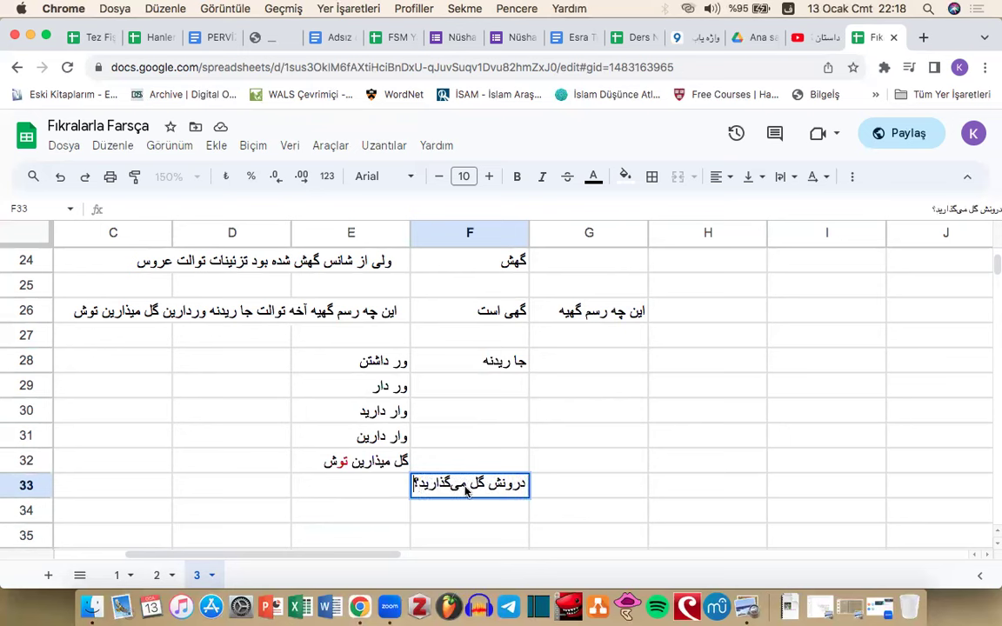
pyautogui.press('Return')
# Step: Highlight می‌گذارید in F33, then note its infinitive گذاشتن in E34 and present stem گذار in E35
pyautogui.click(478, 489)
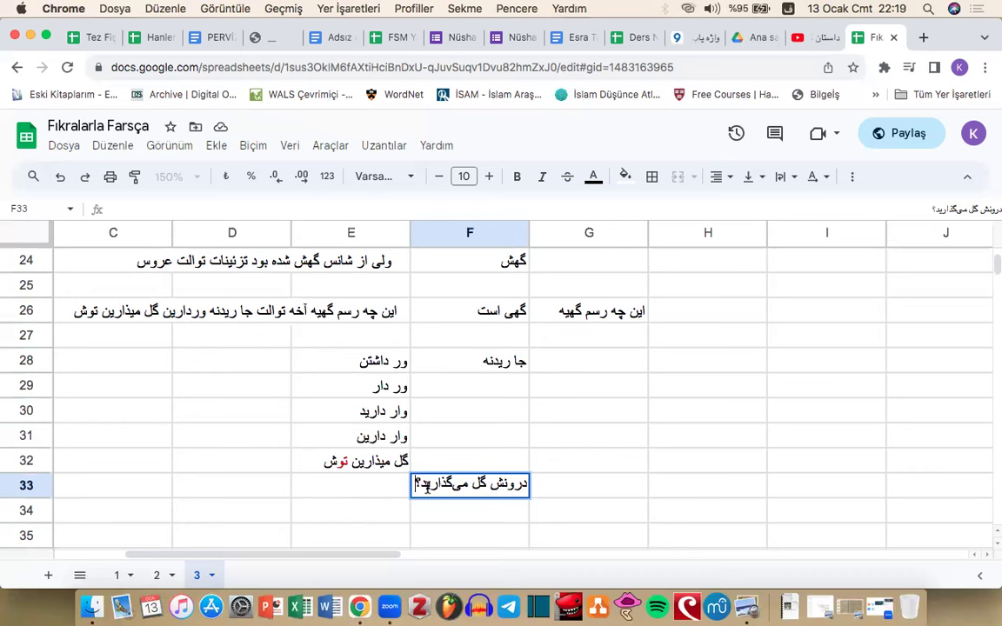
pyautogui.moveTo(465, 482); pyautogui.dragTo(433, 507)
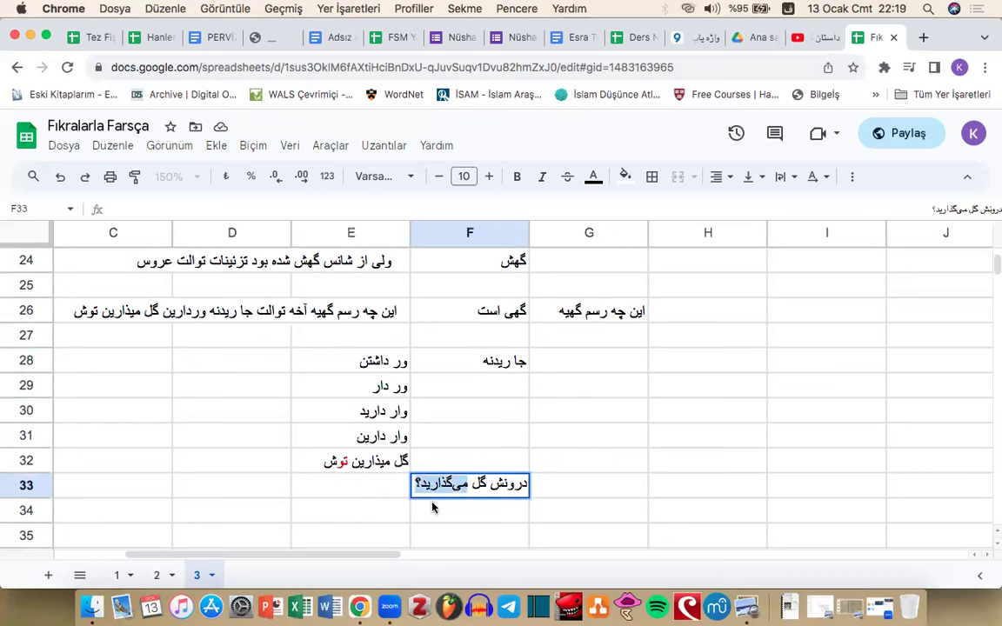
pyautogui.click(334, 506)
pyautogui.write('گذاشتن')
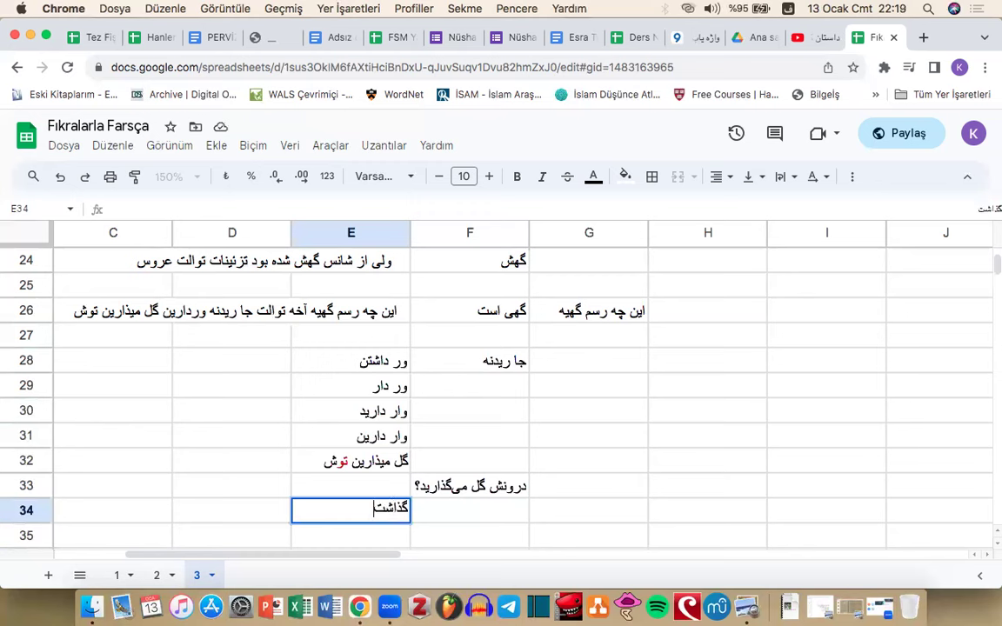
pyautogui.press('Return')
pyautogui.write('گذار')
pyautogui.press('Return')
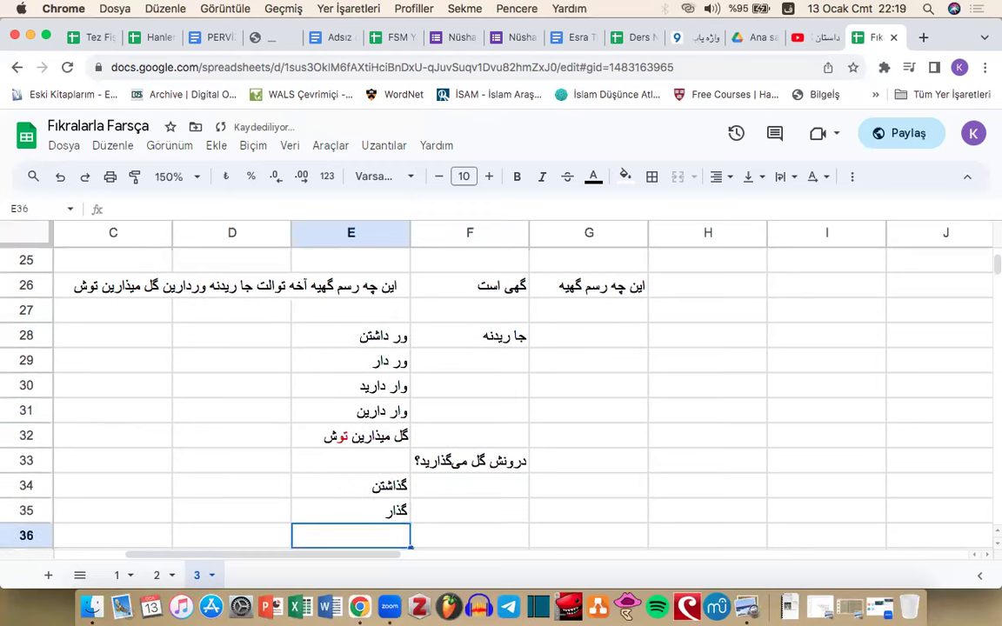
# Step: Enter the spoken present stem ذار in E36, below گذار, and highlight its letters
pyautogui.scroll(-2, 348, 513)
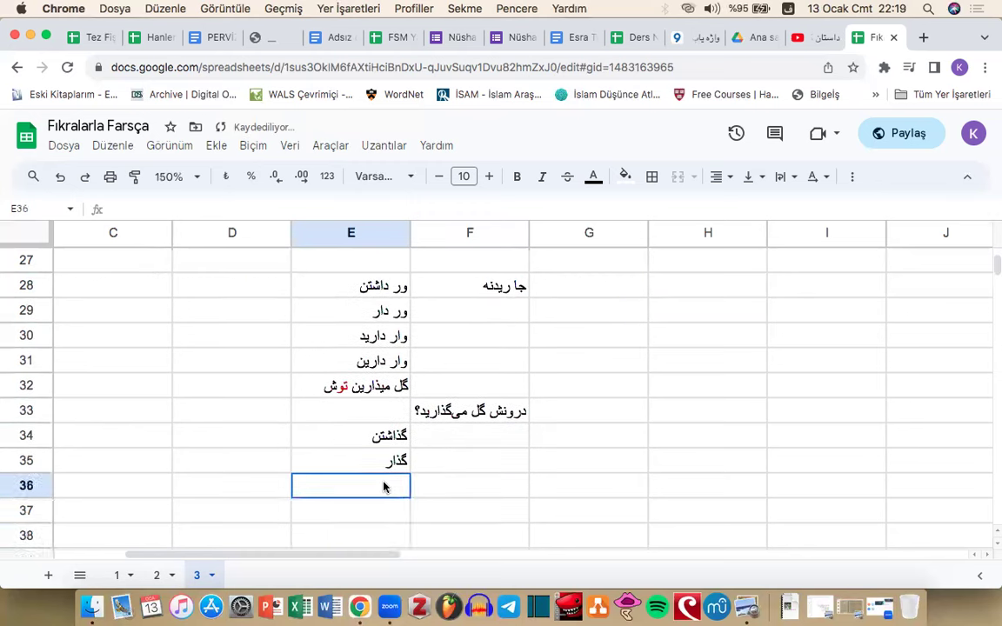
pyautogui.write('ذ')
pyautogui.press('Return')
pyautogui.doubleClick(380, 484)
pyautogui.moveTo(391, 484); pyautogui.dragTo(396, 485)
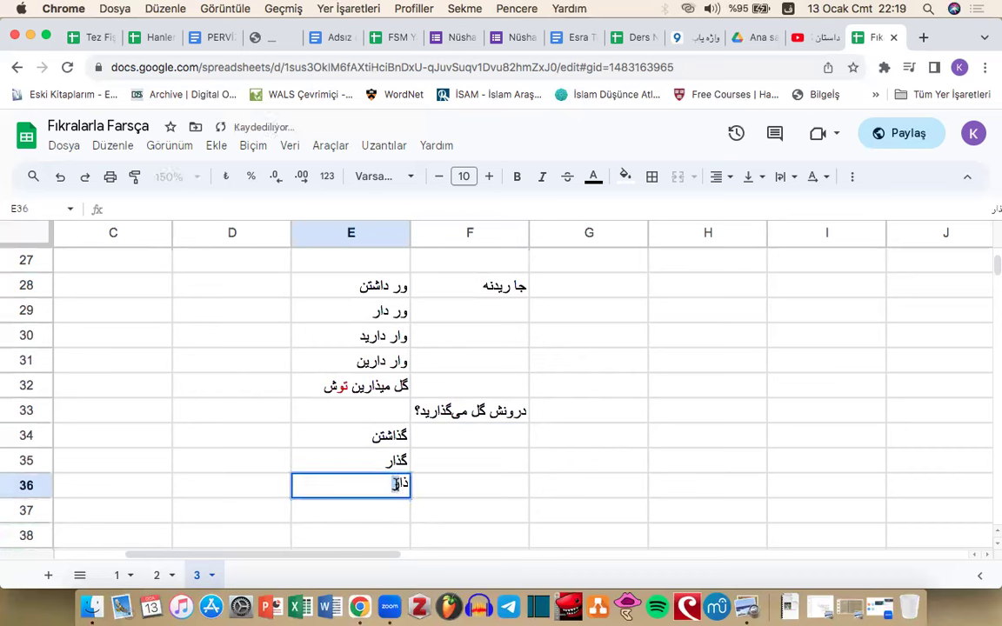
# Step: Write میذارید in F36, copy it down to F37 and change the copy's final letter to ن for the spoken form
pyautogui.click(447, 489)
pyautogui.write('میذار')
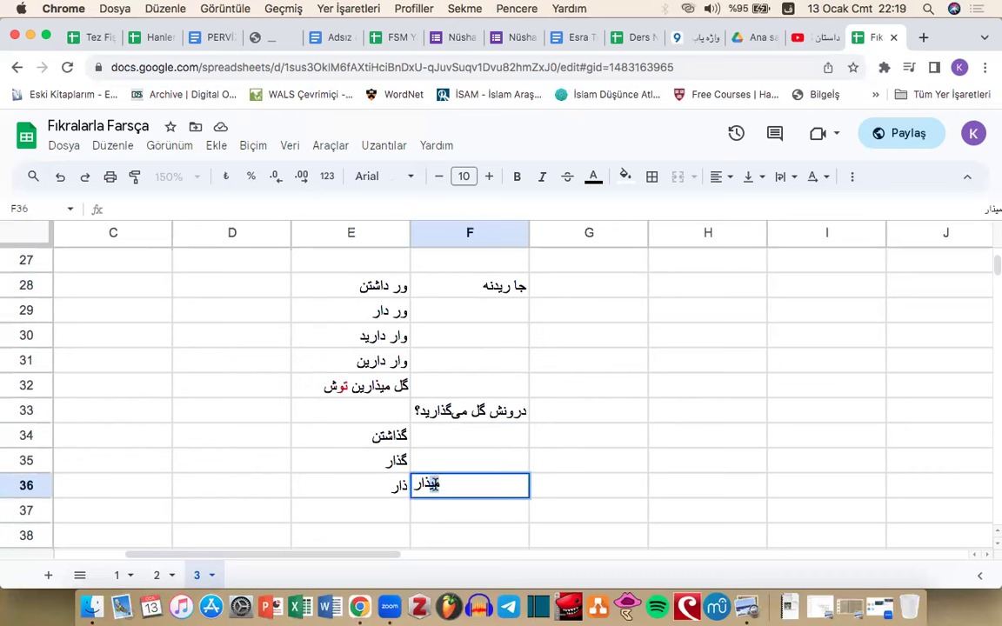
pyautogui.write('ید')
pyautogui.click(490, 518)
pyautogui.click(488, 484)
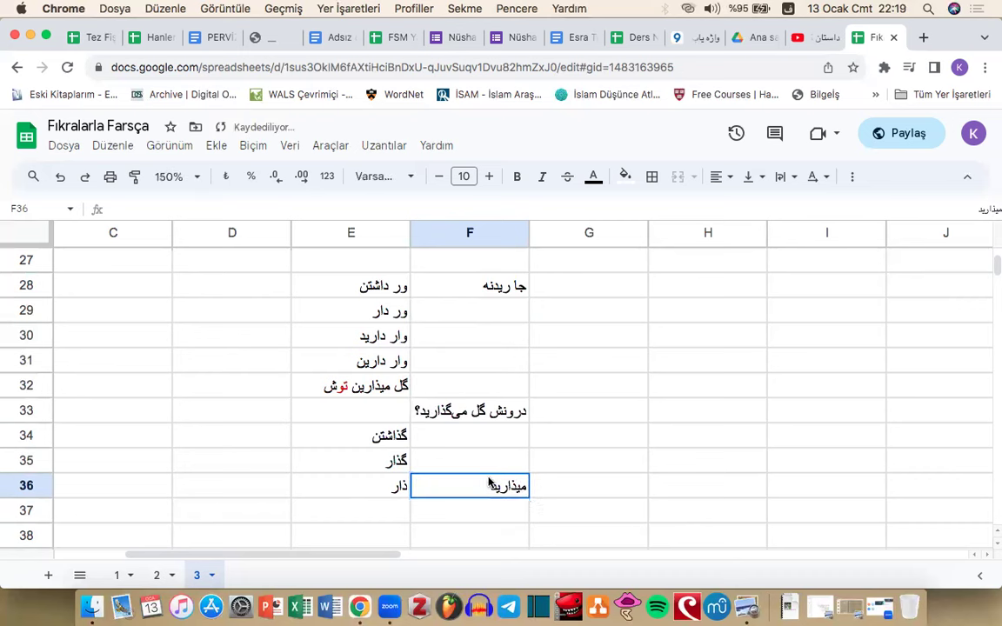
pyautogui.moveTo(526, 495); pyautogui.dragTo(522, 511)
pyautogui.doubleClick(472, 511)
pyautogui.press('BackSpace')
pyautogui.write('ن')
pyautogui.press('Return')
# Step: In the verse in E26, replace وردارین with وردارید and میذارین with میذارید
pyautogui.click(187, 288)
pyautogui.press('Up')
pyautogui.press('Up')
pyautogui.press('Up')
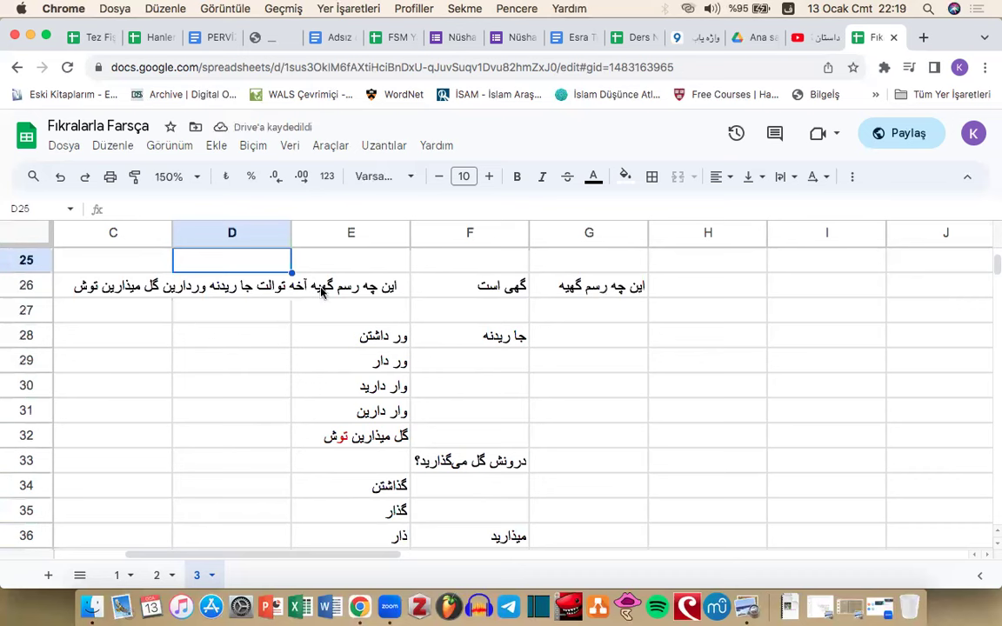
pyautogui.doubleClick(311, 290)
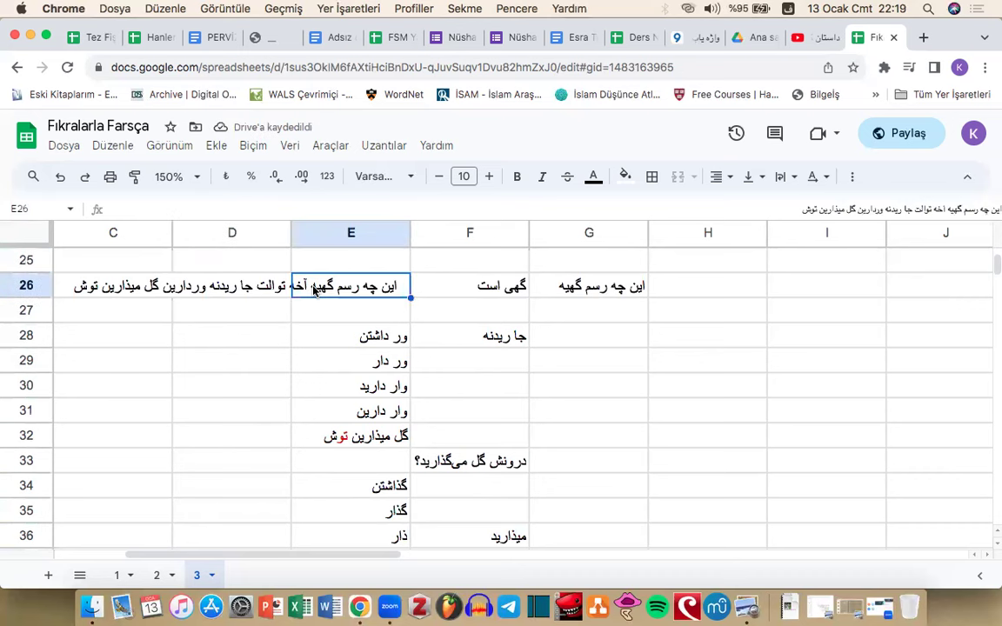
pyautogui.click(174, 284)
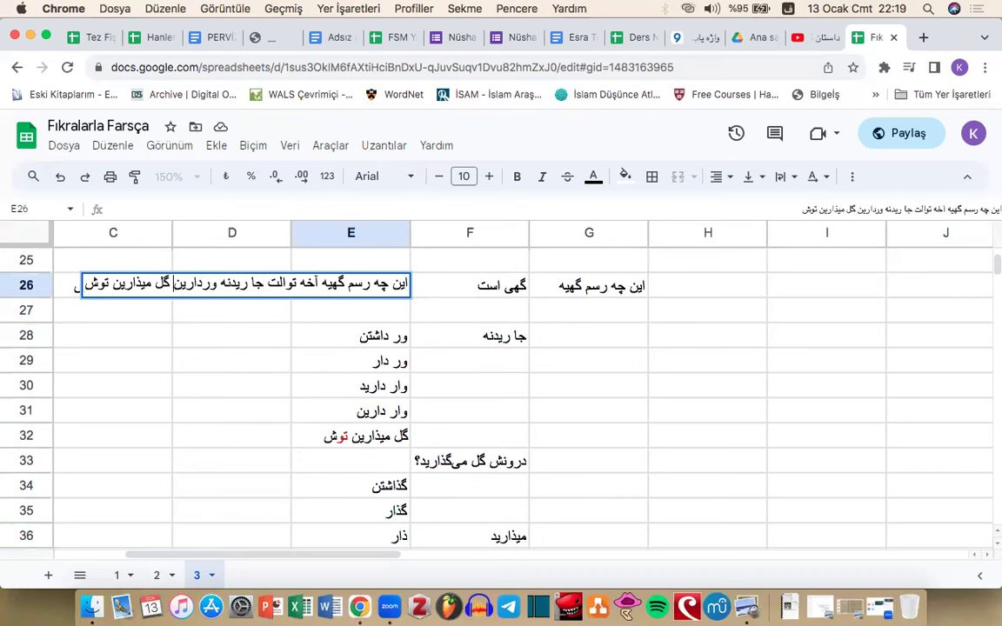
pyautogui.press('BackSpace')
pyautogui.write('د')
pyautogui.hotkey('shift', 'Right')
pyautogui.hotkey('shift', 'Right')
pyautogui.hotkey('shift', 'Right')
pyautogui.hotkey('shift', 'Right')
pyautogui.hotkey('shift', 'Right')
pyautogui.hotkey('shift', 'Right')
pyautogui.hotkey('shift', 'Right')
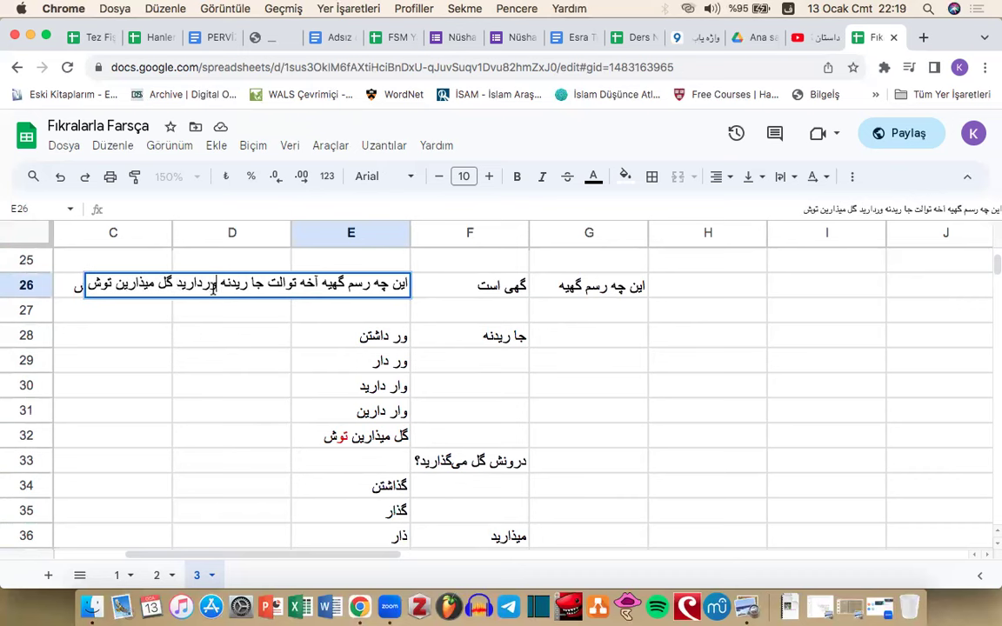
pyautogui.click(134, 291)
pyautogui.press('BackSpace')
pyautogui.write('د')
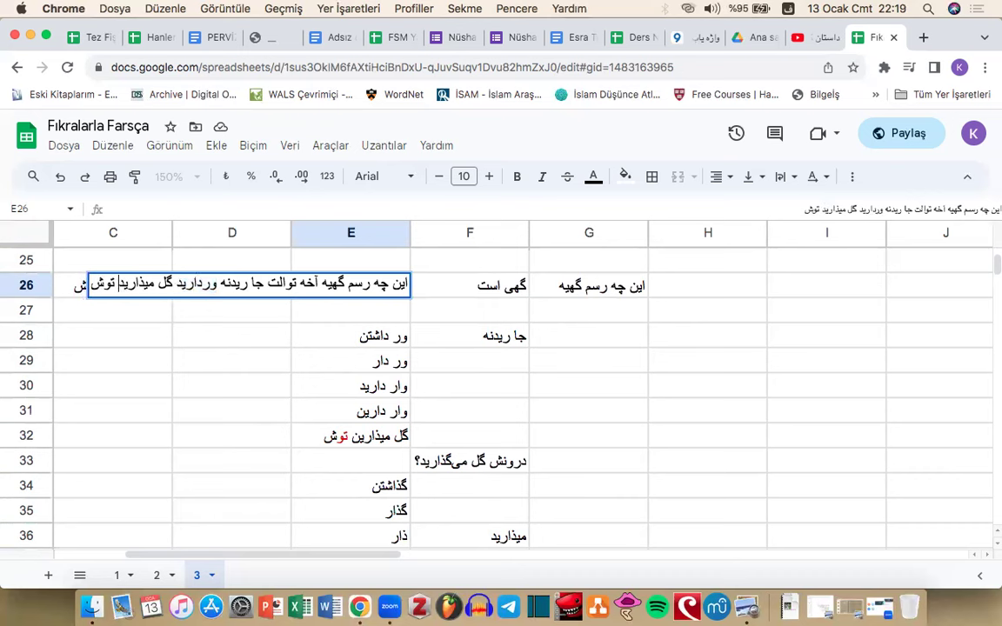
# Step: In the E26 verse, colour the ش of توش red and the word توالت purple
pyautogui.moveTo(172, 284); pyautogui.dragTo(90, 286)
pyautogui.click(594, 179)
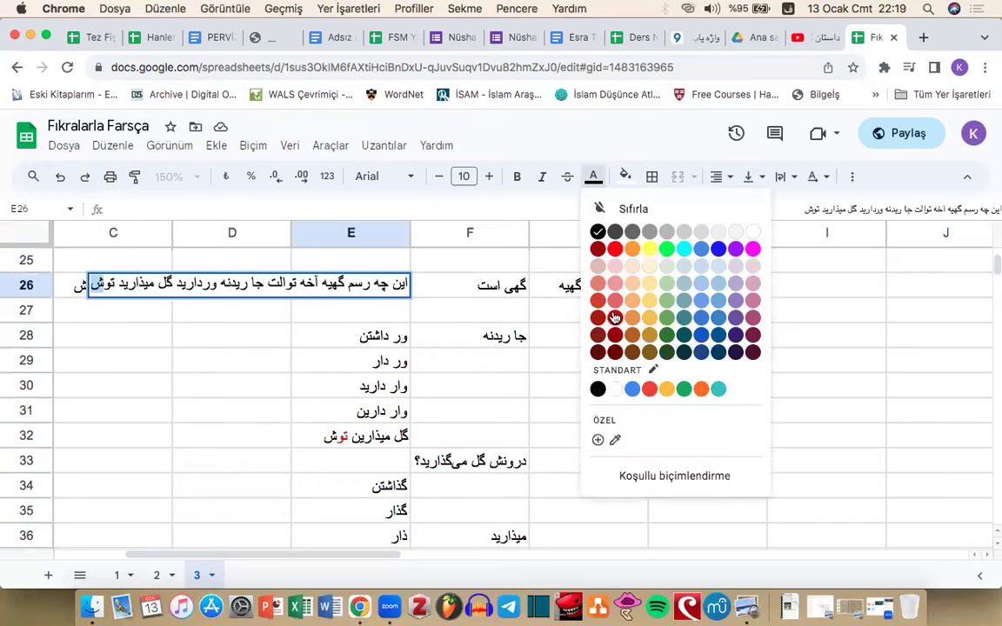
pyautogui.click(548, 280)
pyautogui.doubleClick(285, 287)
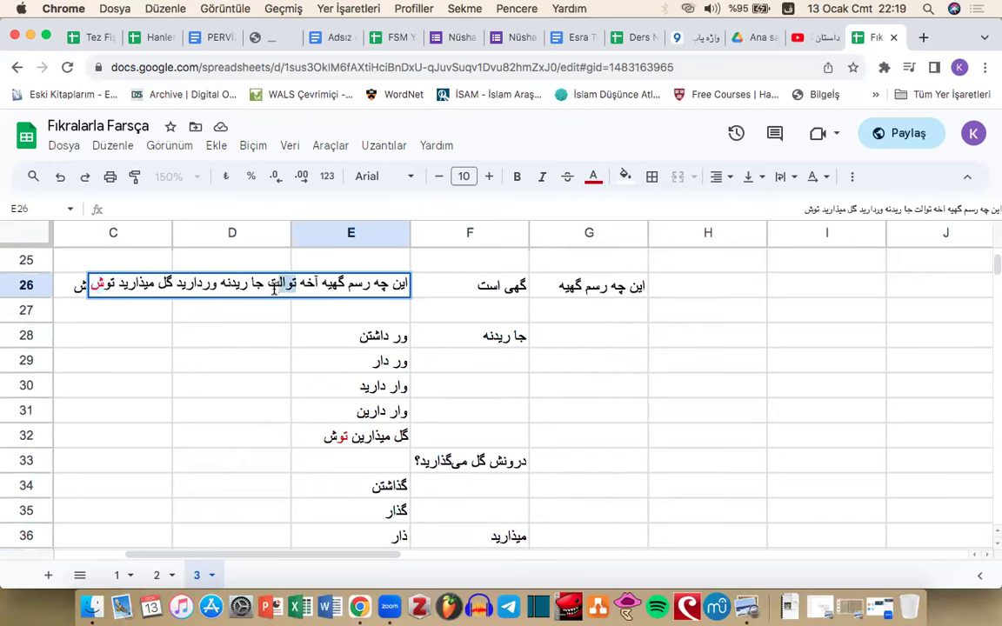
pyautogui.click(591, 179)
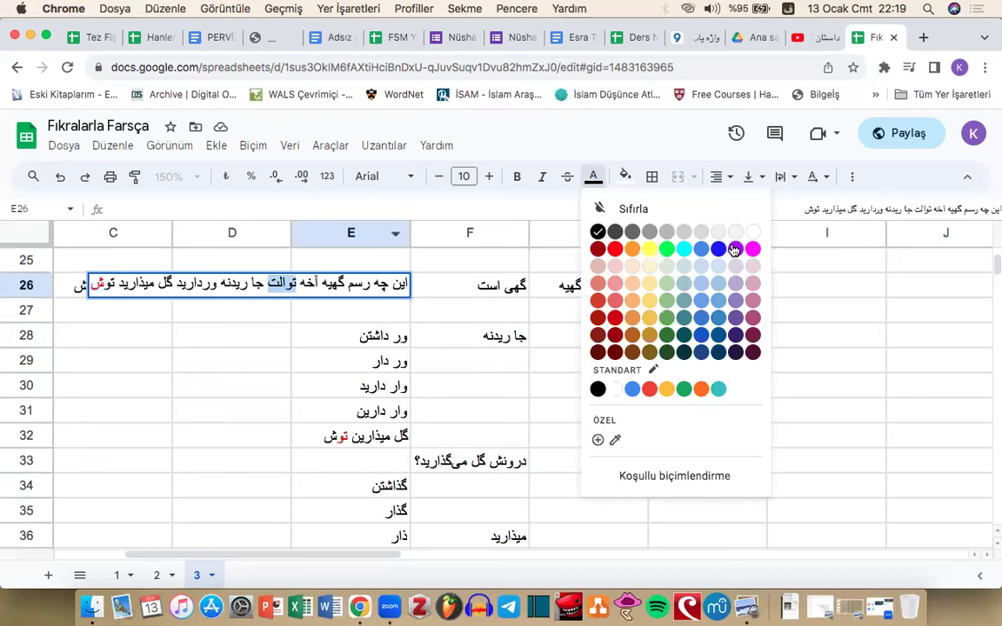
pyautogui.click(730, 247)
# Step: Go through the E26 verse phrase by phrase, highlighting گل, توش, وردارید, جا ریدنه and the opening words up to آخه
pyautogui.moveTo(173, 283); pyautogui.dragTo(156, 284)
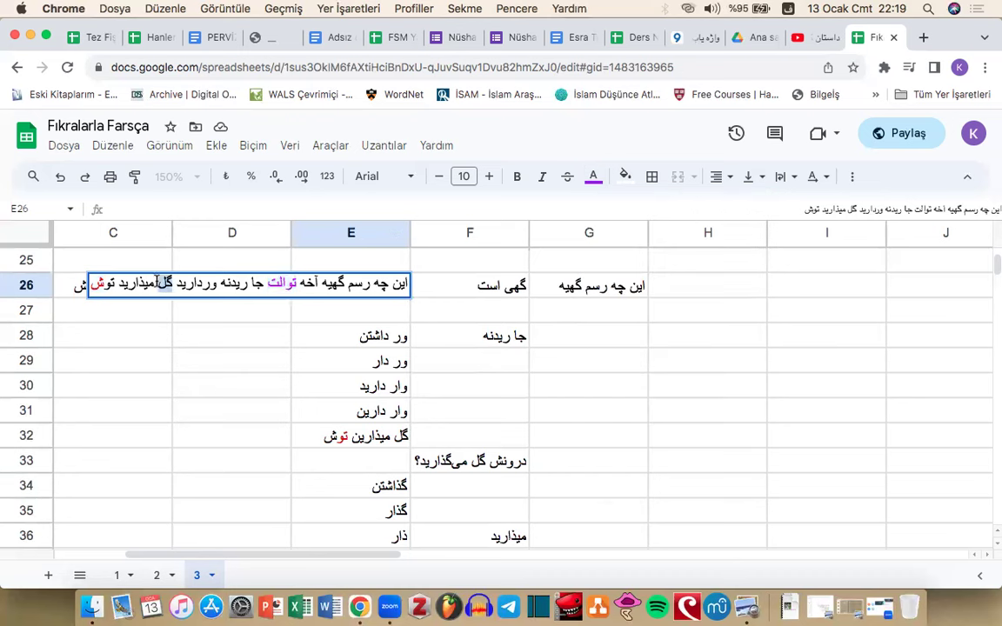
pyautogui.moveTo(90, 283); pyautogui.dragTo(103, 283)
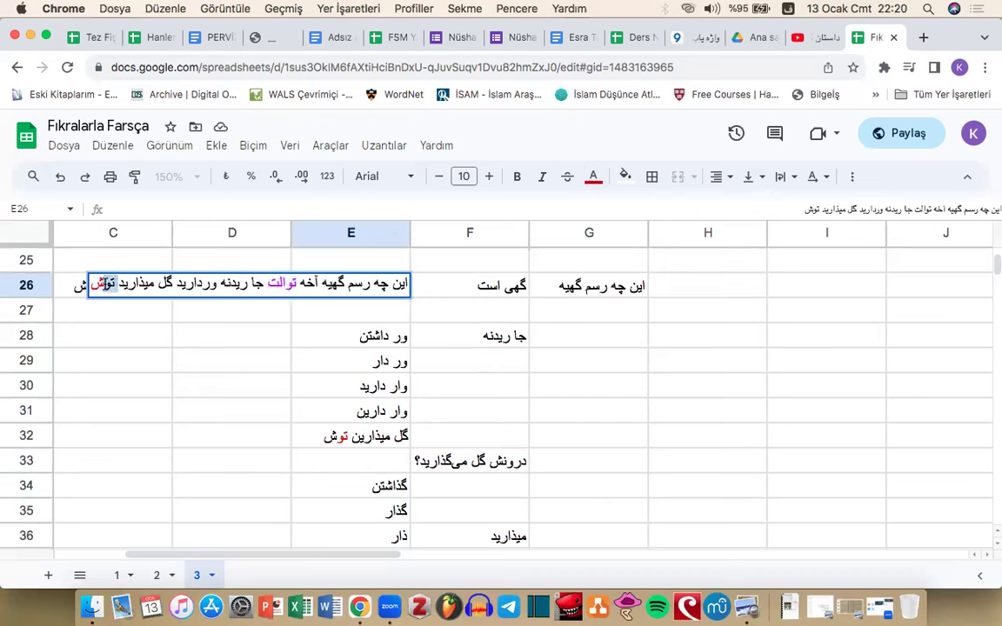
pyautogui.click(148, 283)
pyautogui.moveTo(220, 283); pyautogui.dragTo(158, 283)
pyautogui.click(228, 284)
pyautogui.moveTo(221, 284); pyautogui.dragTo(262, 287)
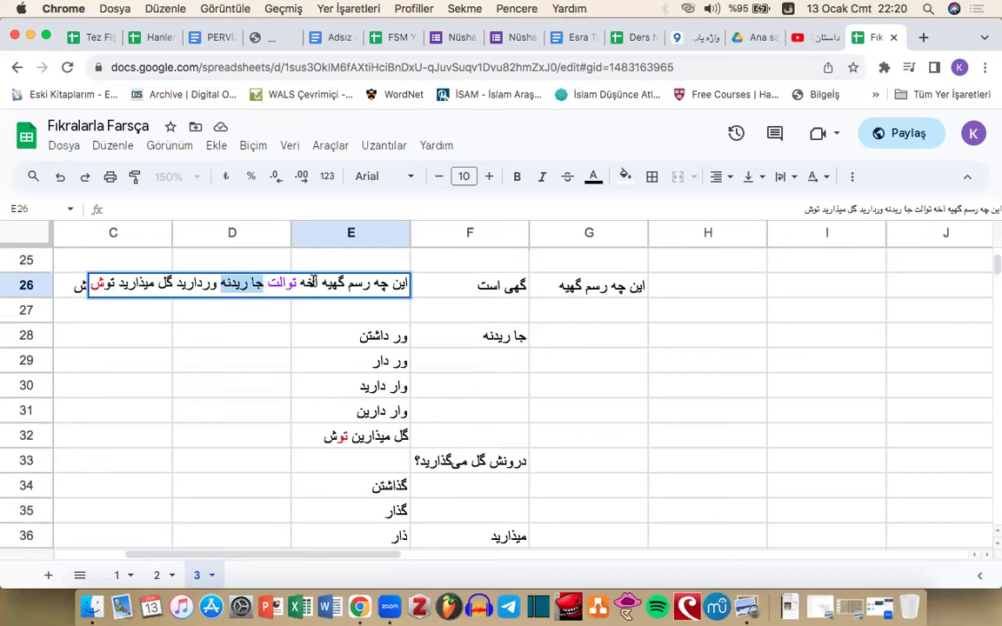
pyautogui.moveTo(299, 284); pyautogui.dragTo(413, 276)
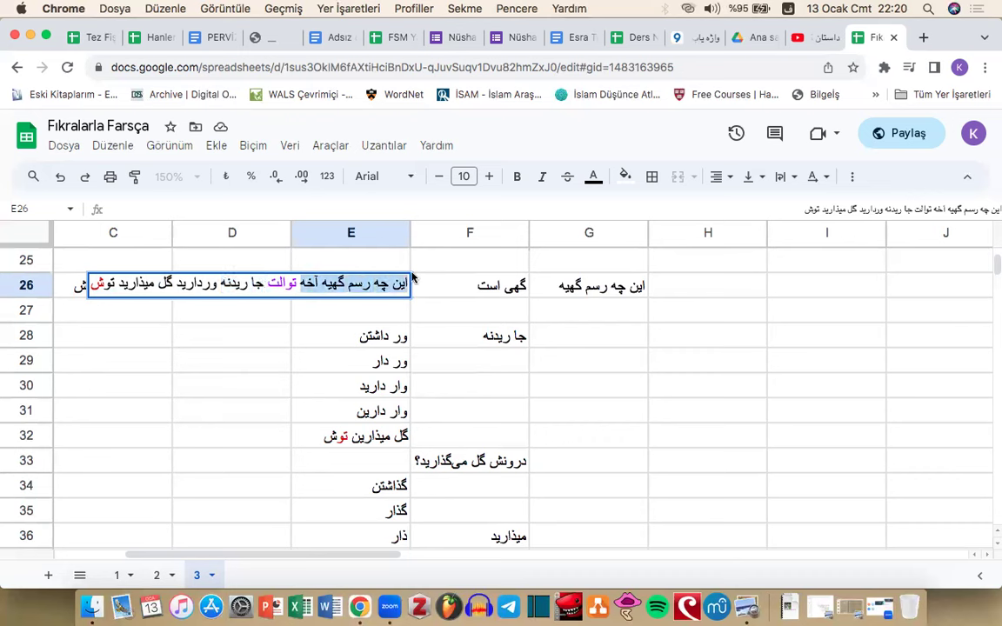
pyautogui.click(335, 342)
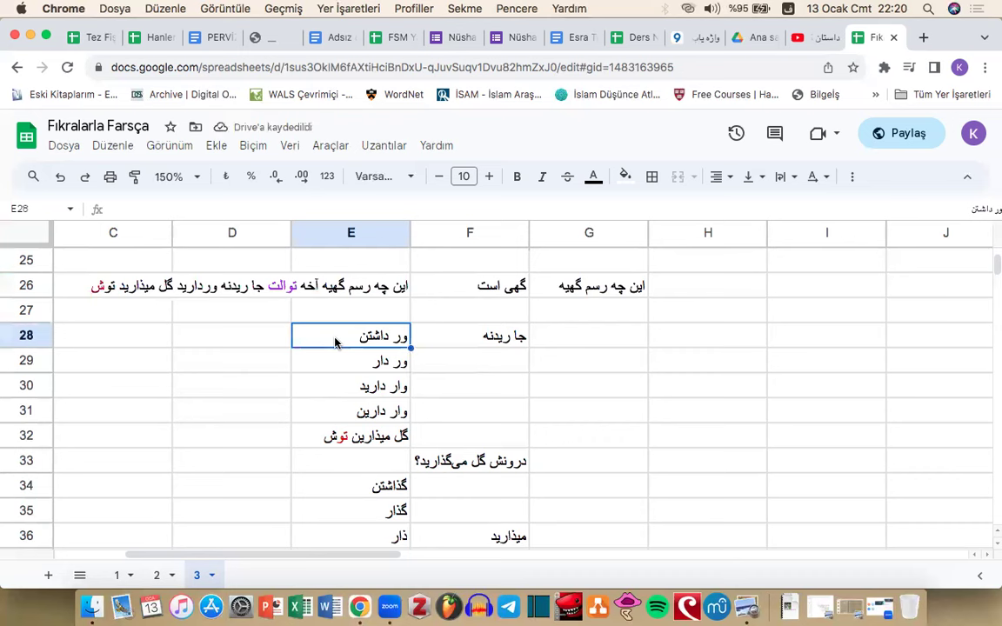
# Step: Review the story's verses in column E, from the E26 line up to the opening verses and back down to row 20
pyautogui.press('Up')
pyautogui.press('Up')
pyautogui.press('Up')
pyautogui.press('Up')
pyautogui.press('Up')
pyautogui.press('Up')
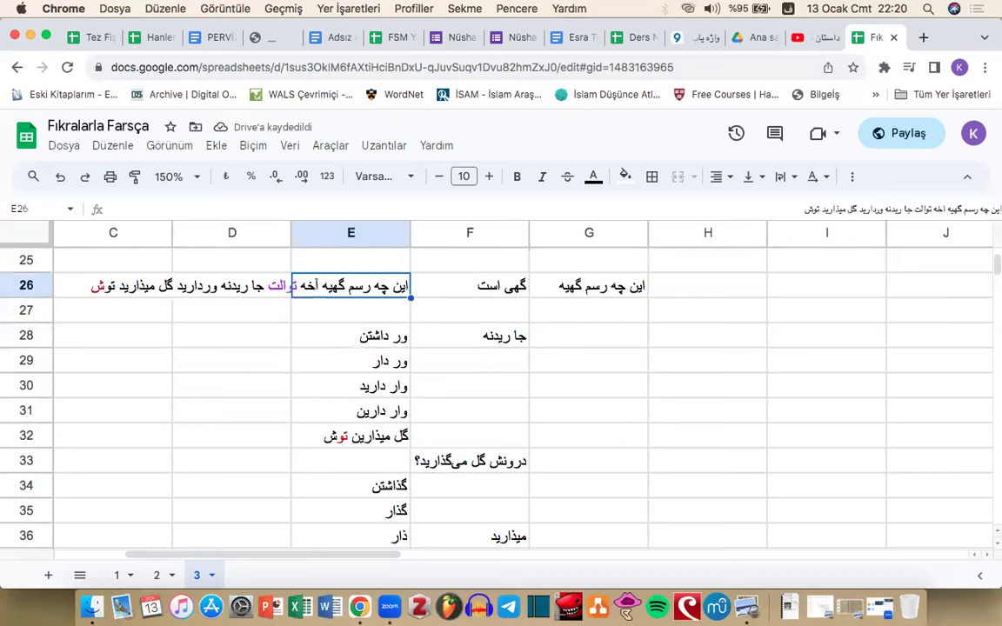
pyautogui.press('Up')
pyautogui.press('Up')
pyautogui.press('Up')
pyautogui.press('Up')
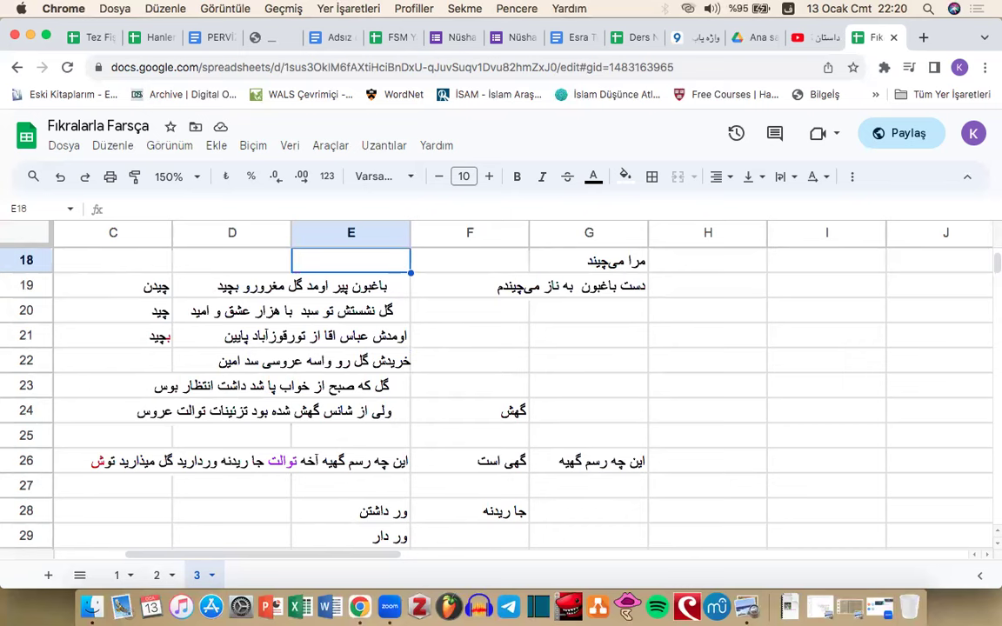
pyautogui.press('Up')
pyautogui.press('Up')
pyautogui.press('Up')
pyautogui.press('Up')
pyautogui.press('Up')
pyautogui.press('Up')
pyautogui.press('Up')
pyautogui.press('Up')
pyautogui.press('Up')
pyautogui.press('Up')
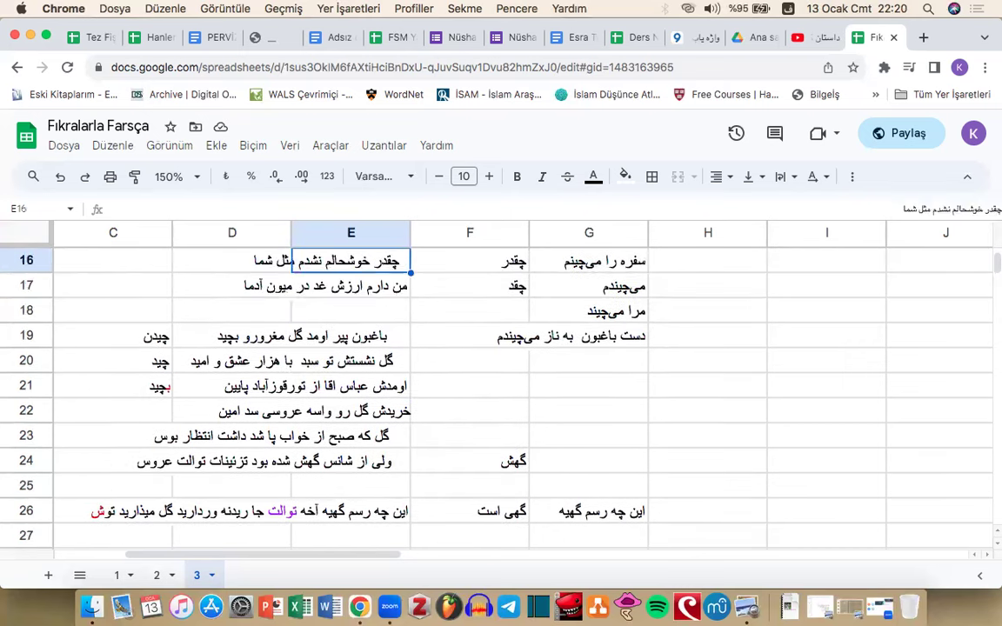
pyautogui.press('Up')
pyautogui.press('Up')
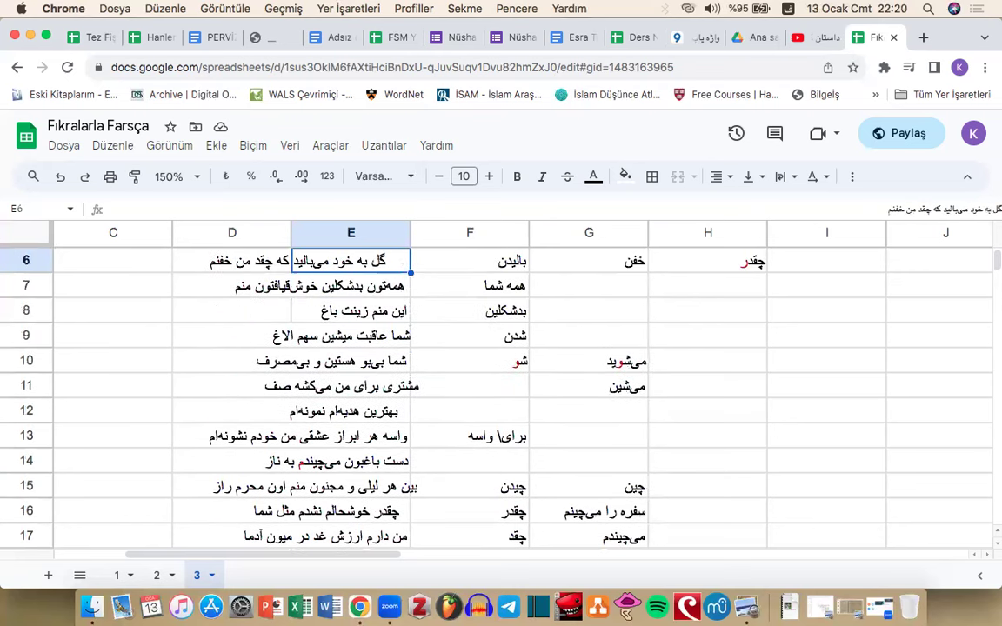
pyautogui.press('Up')
pyautogui.press('Down')
pyautogui.press('Down')
pyautogui.press('Down')
pyautogui.press('Down')
pyautogui.press('Down')
pyautogui.press('Down')
pyautogui.press('Down')
pyautogui.press('Down')
pyautogui.press('Down')
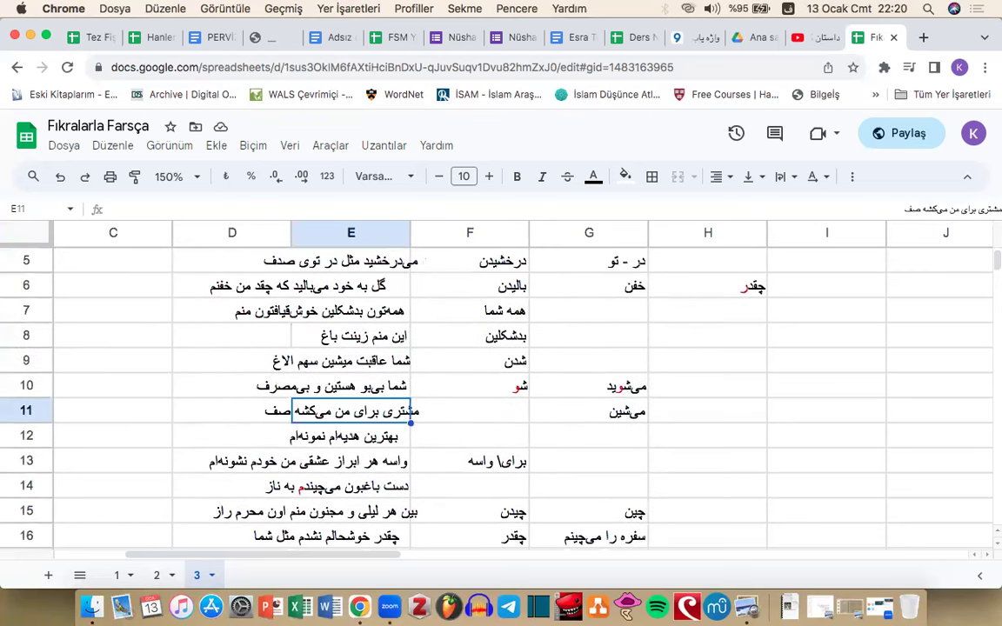
pyautogui.press('Down')
pyautogui.press('Down')
pyautogui.press('Down')
pyautogui.press('Down')
pyautogui.press('Down')
pyautogui.press('Down')
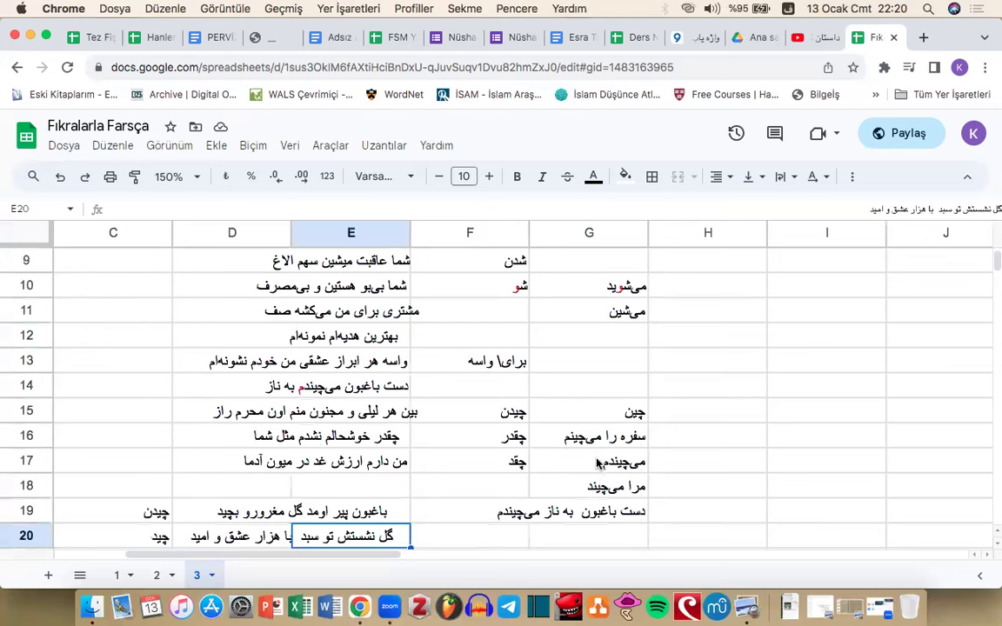
# Step: Examine می‌چیندم in G17 and the ب prefix of بچید in the E19 verse
pyautogui.click(597, 467)
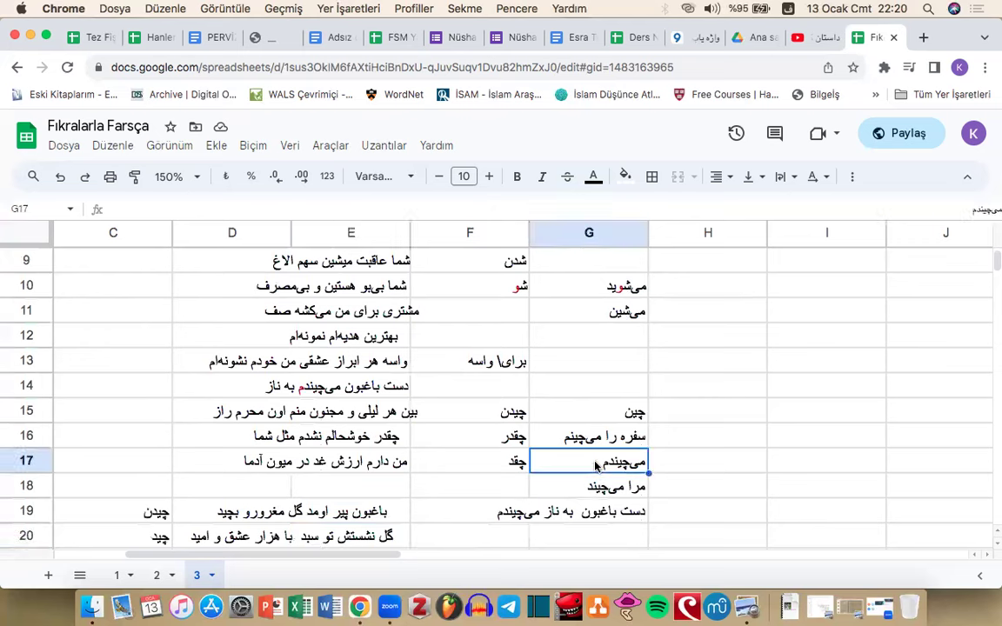
pyautogui.click(141, 533)
pyautogui.press('Down')
pyautogui.press('Down')
pyautogui.press('Down')
pyautogui.doubleClick(340, 441)
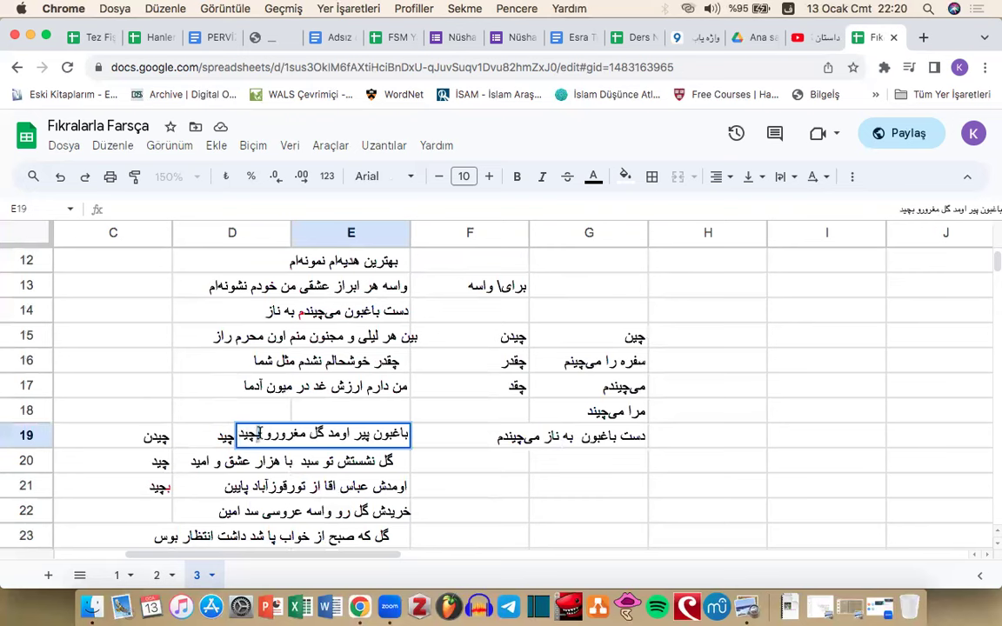
pyautogui.click(357, 414)
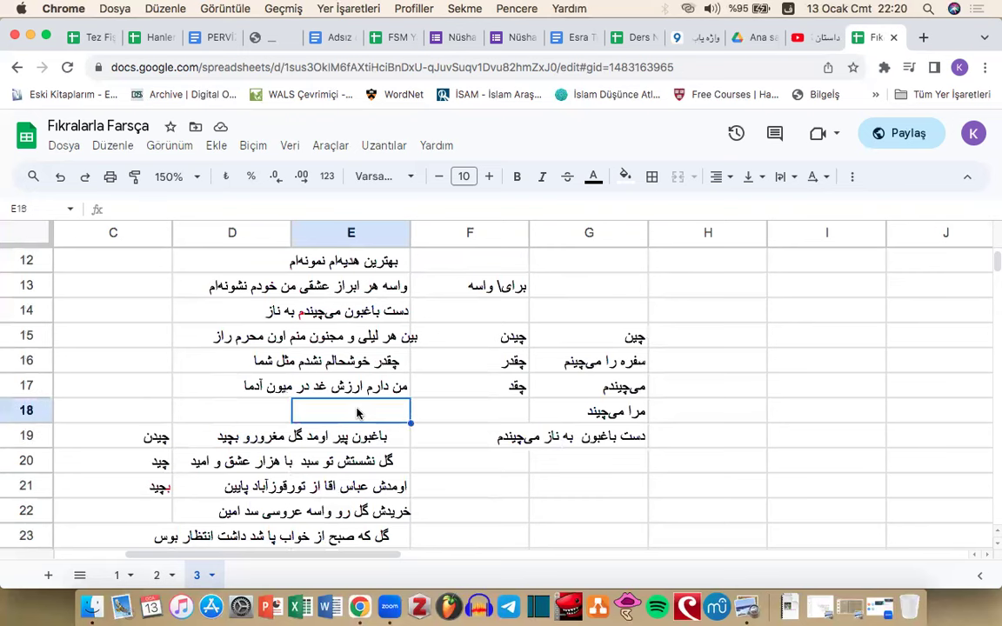